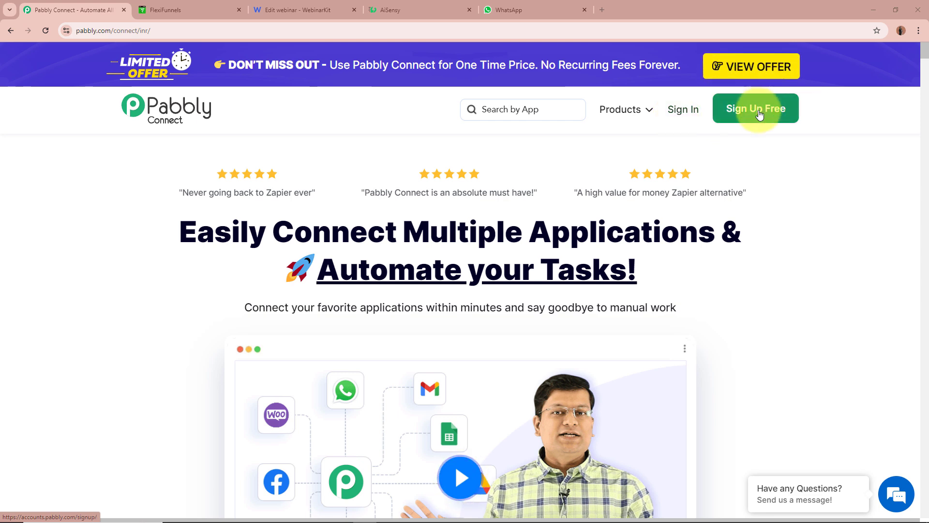
Sign in and launch Pabbly Connect from the All Pabbly Apps page.
left_click(691, 114)
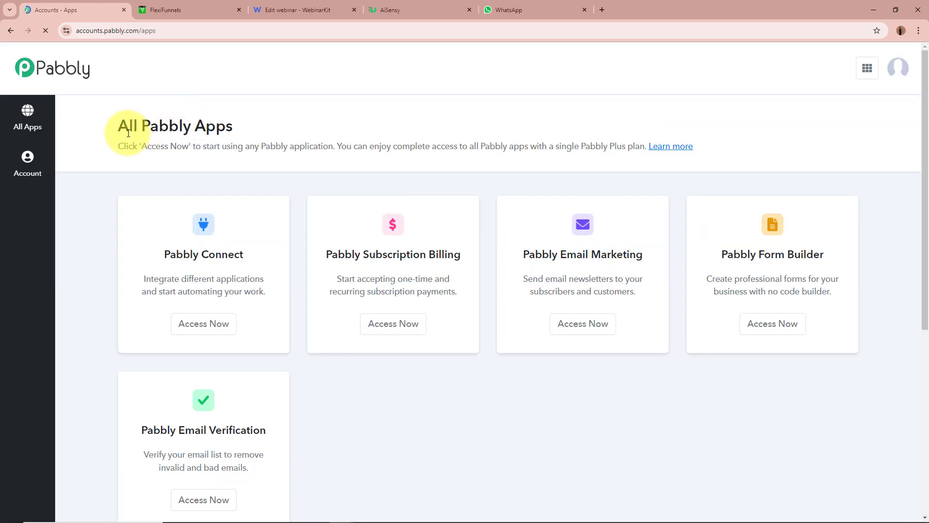
left_click_drag(120, 127, 292, 128)
left_click(289, 125)
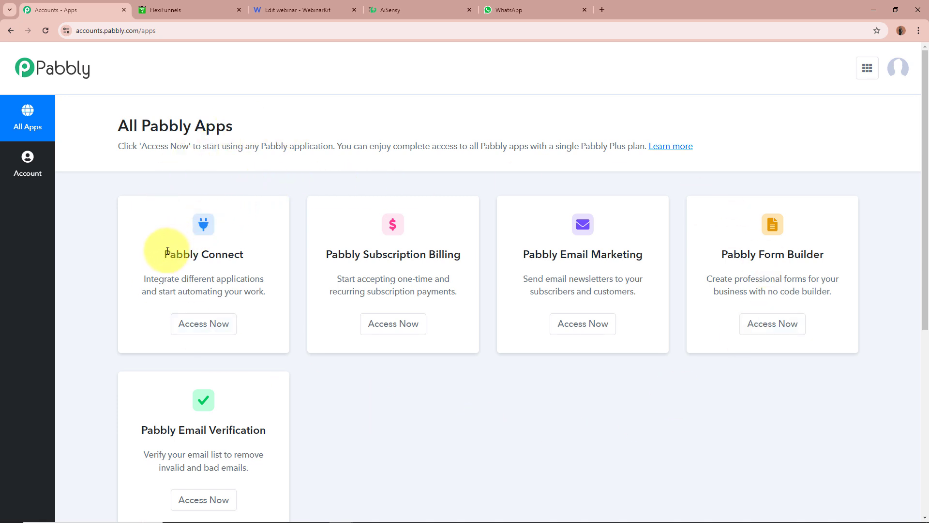
left_click_drag(163, 254, 255, 252)
left_click(256, 252)
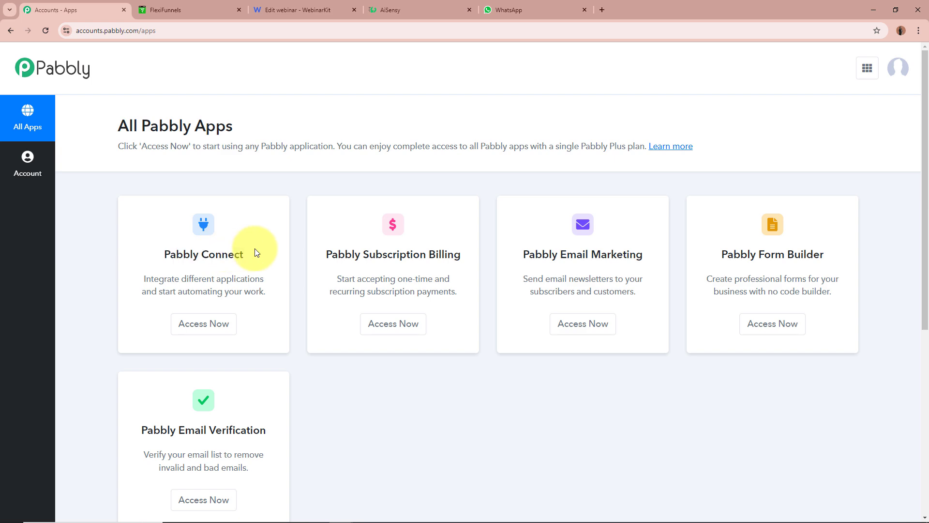
left_click(223, 322)
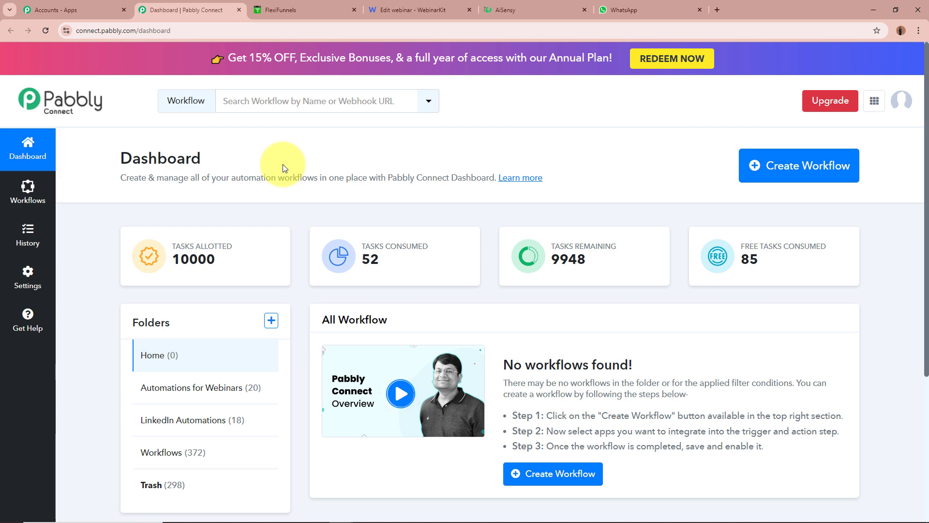
Start a new workflow named 'Add WebinarKit Registrant on FlexiFunnles Form Submission & Send Reminder on WhatsApp (AiSensy)'.
left_click(785, 164)
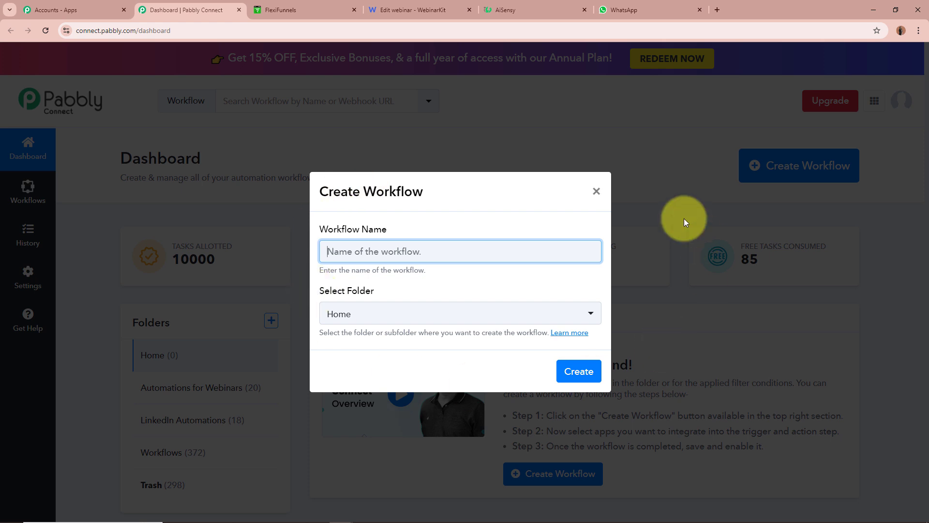
left_click(347, 219)
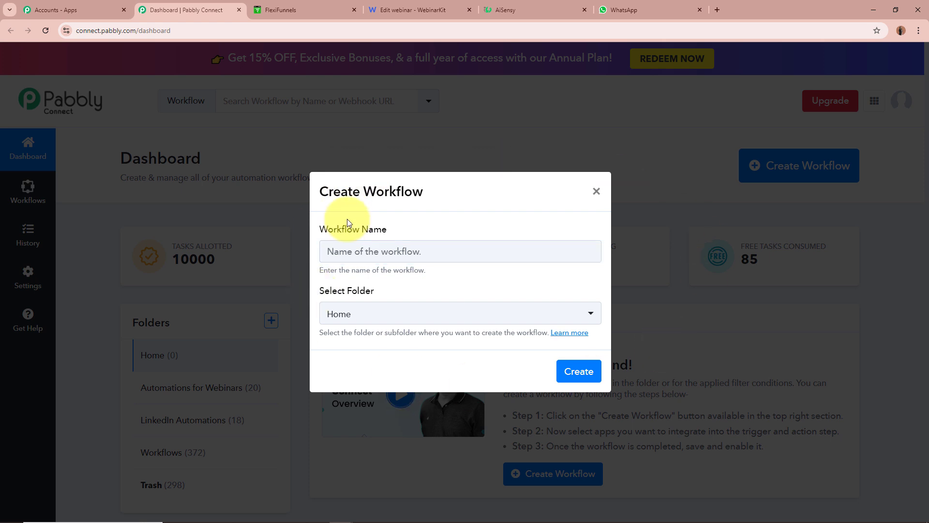
left_click_drag(312, 229, 390, 232)
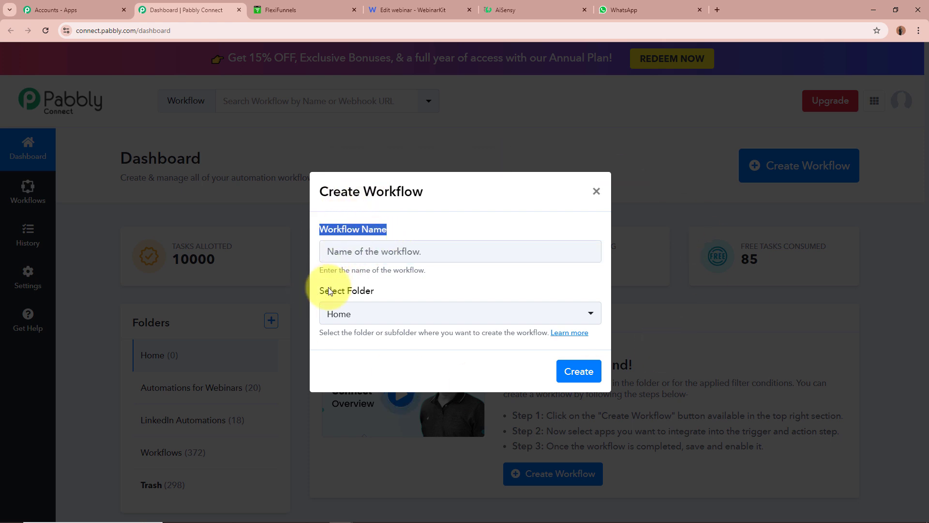
triple_click(353, 292)
left_click(388, 256)
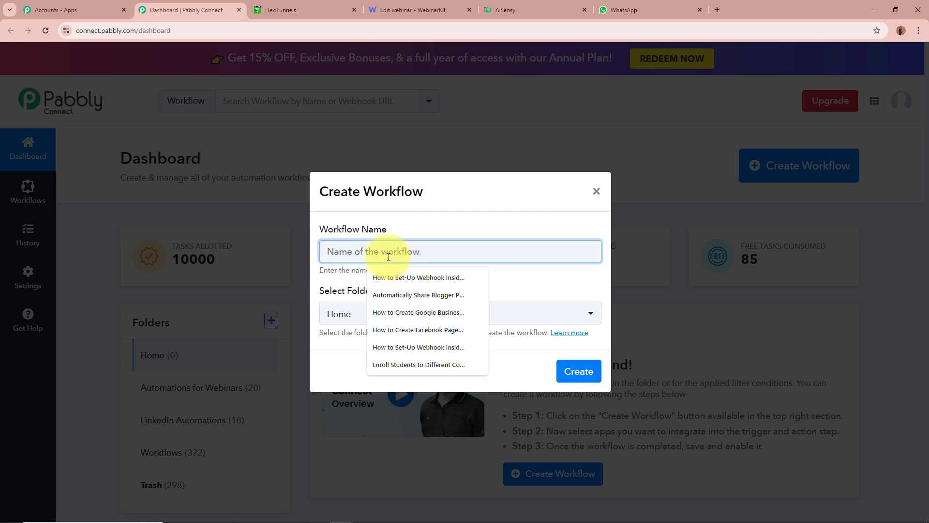
type("FlexiFunnles Form Submission & Send Reminder on WhatsApp (AiSensy)")
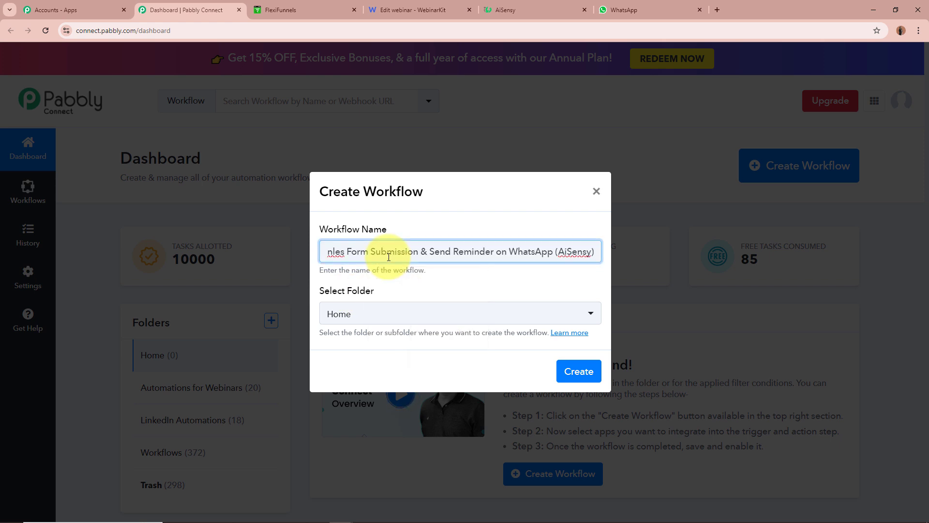
left_click_drag(333, 251, 601, 261)
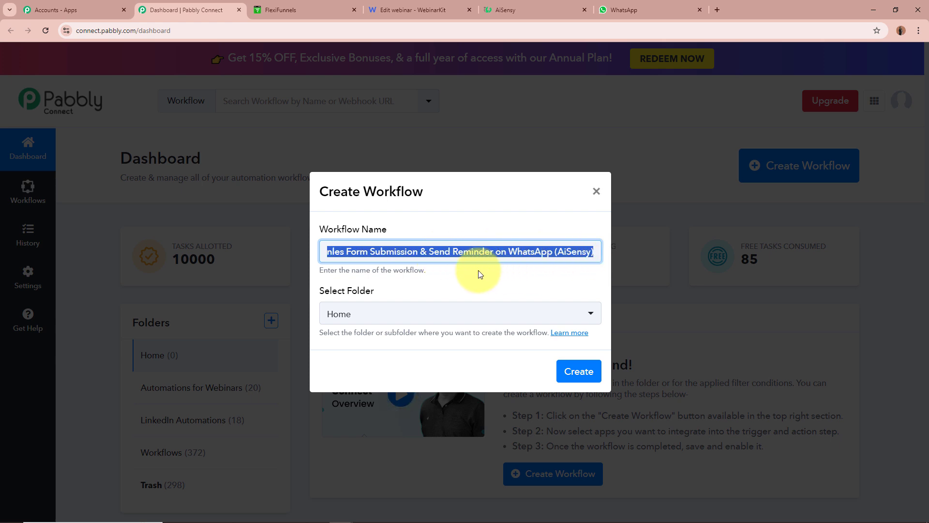
left_click(473, 234)
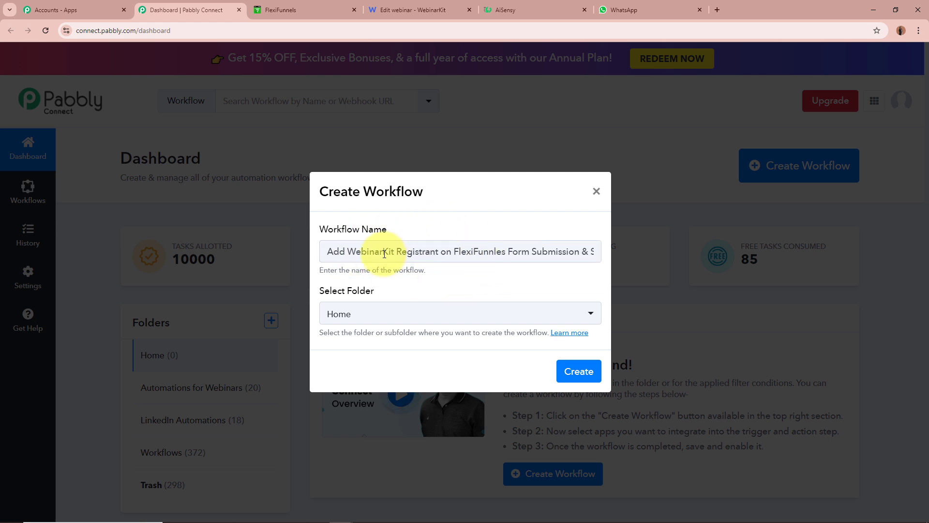
Place the workflow in the Automations for Webinars folder and create it.
left_click_drag(318, 291, 342, 292)
left_click(379, 295)
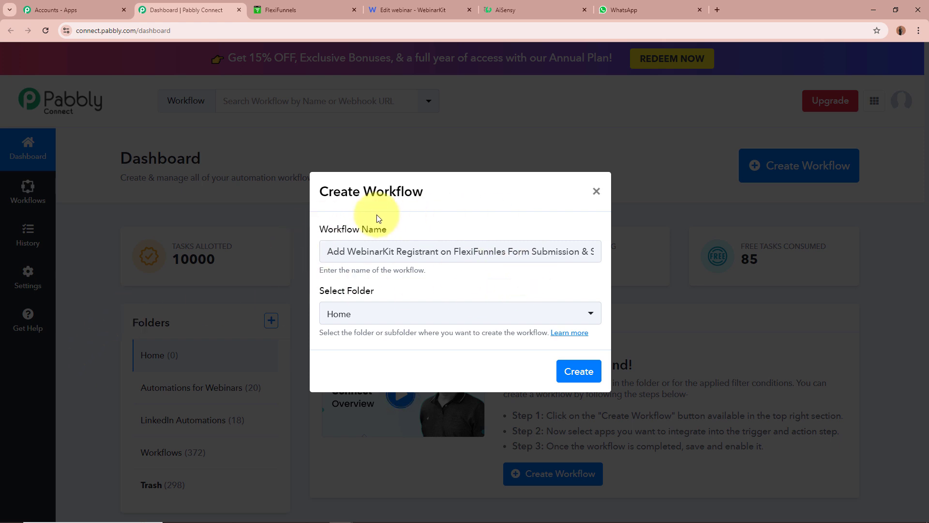
left_click(378, 324)
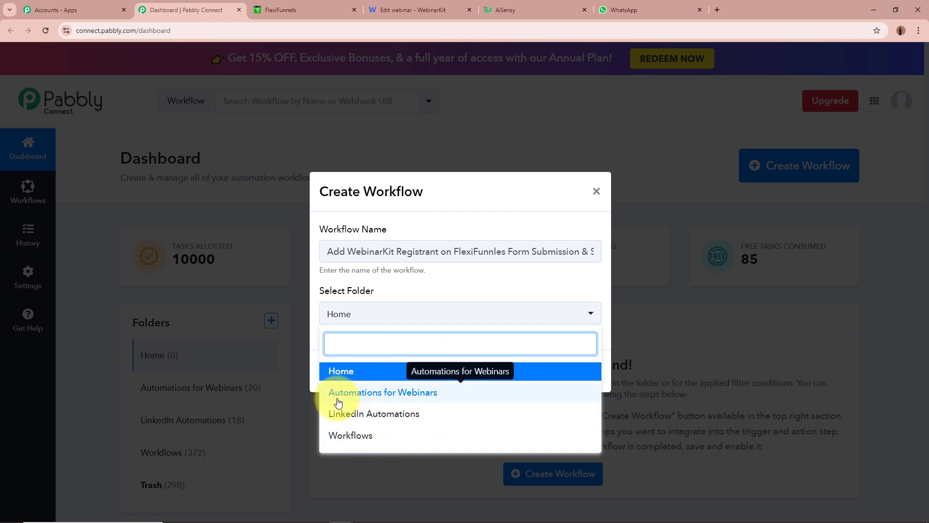
left_click(433, 398)
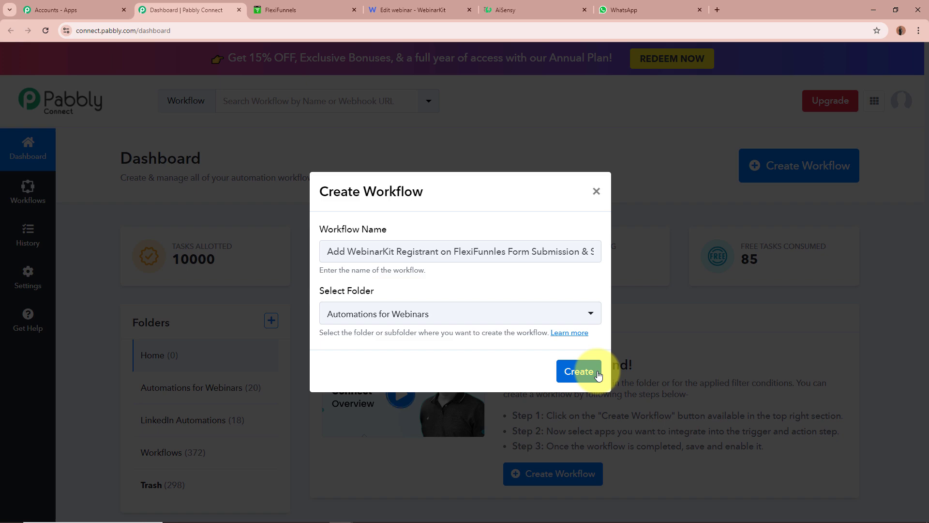
left_click(580, 371)
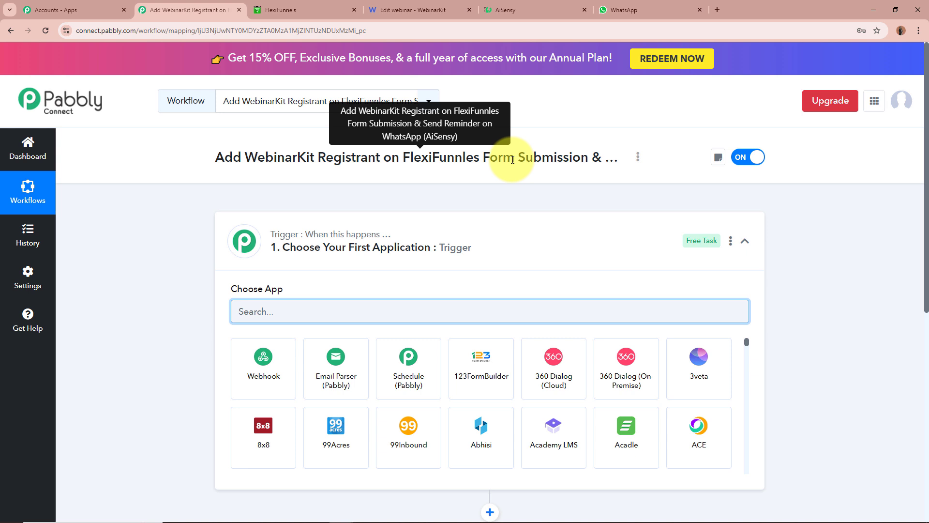
Search 'Fle' in the trigger's app list and choose FlexiFunnels.
left_click(537, 232)
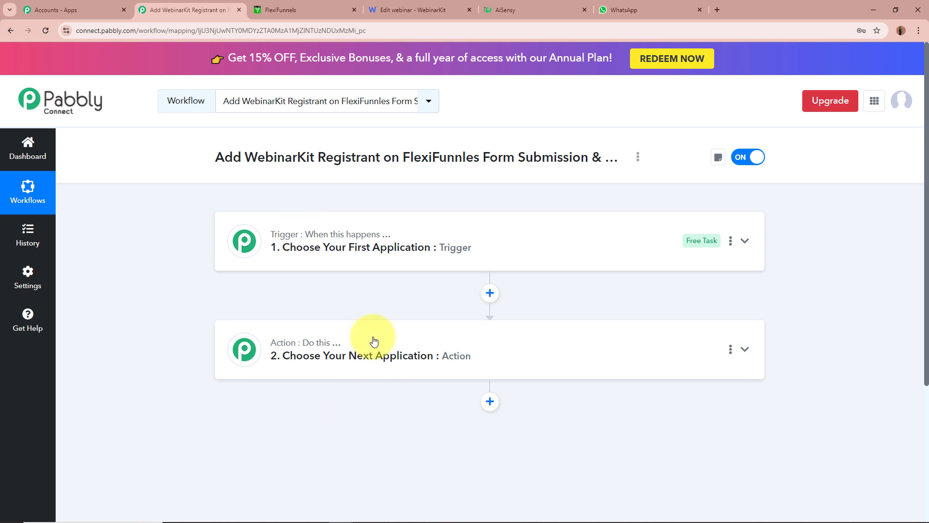
left_click(561, 252)
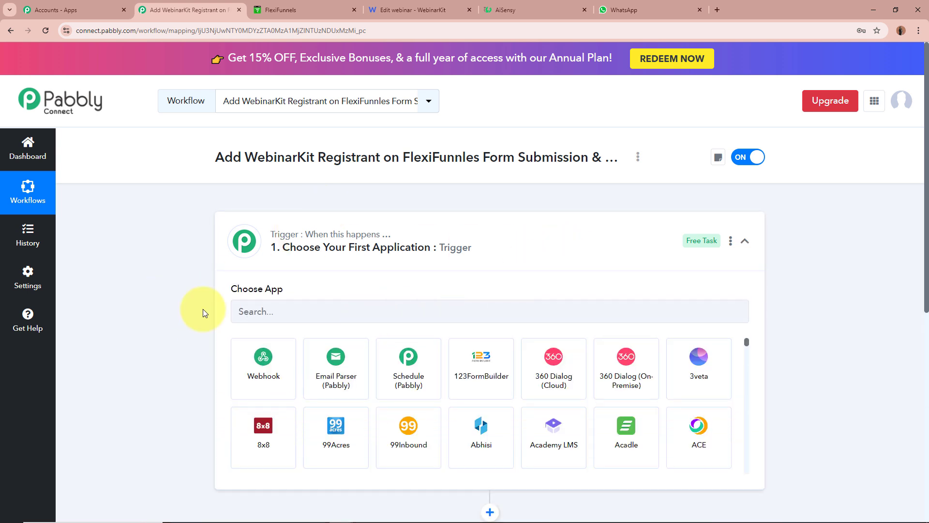
left_click(288, 310)
type("F")
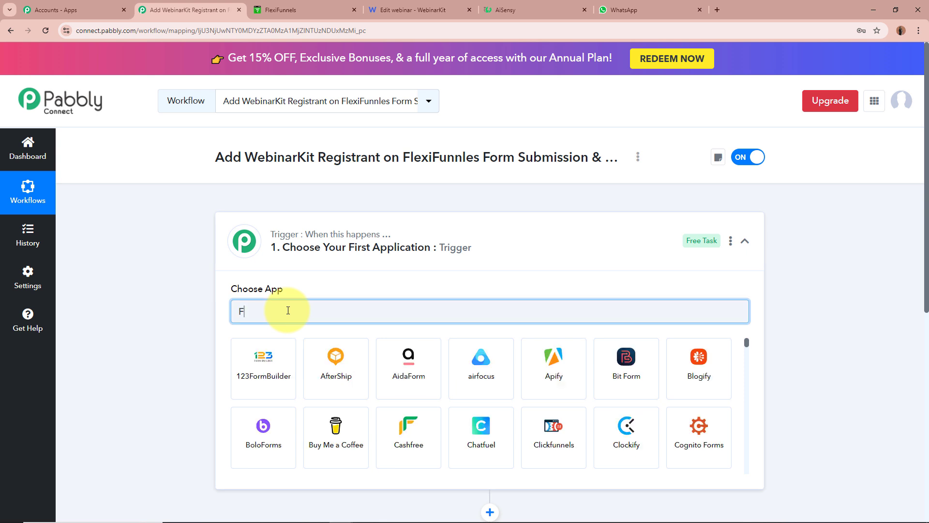
type("le")
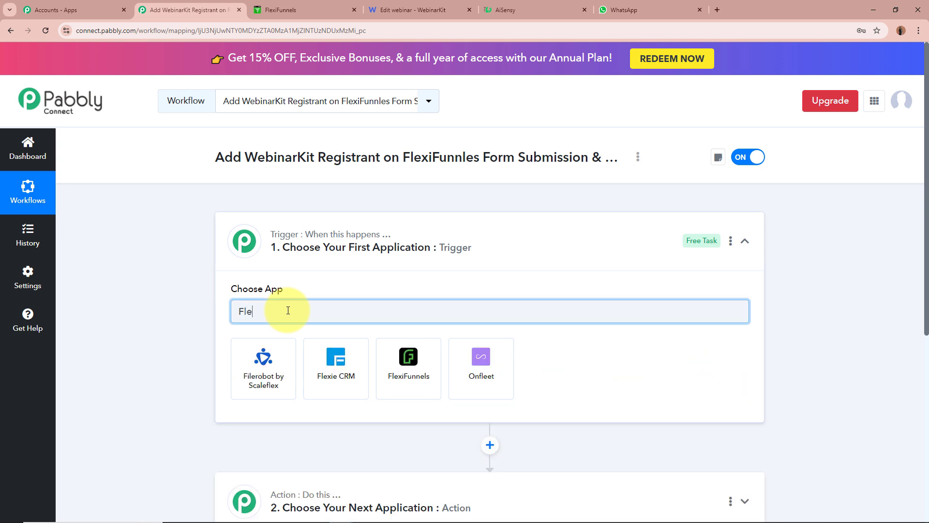
left_click(383, 352)
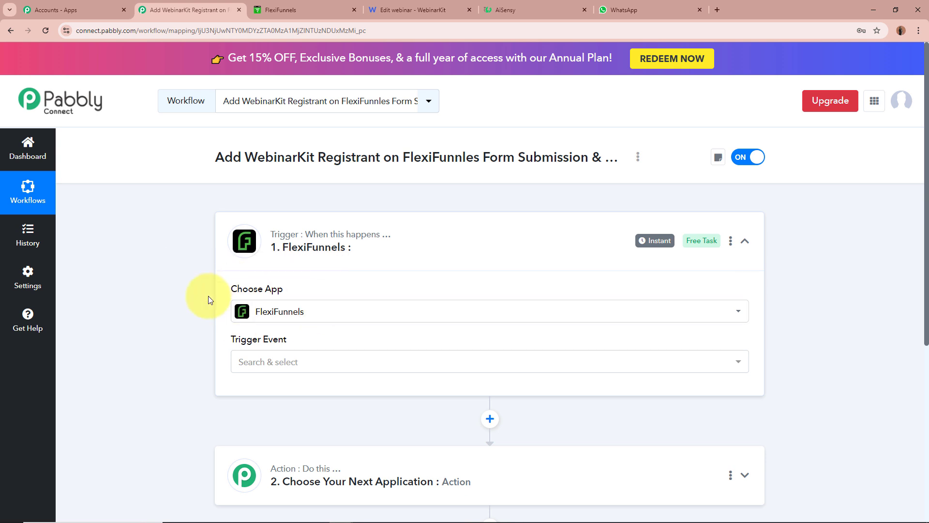
scroll(208, 298, "down", 1)
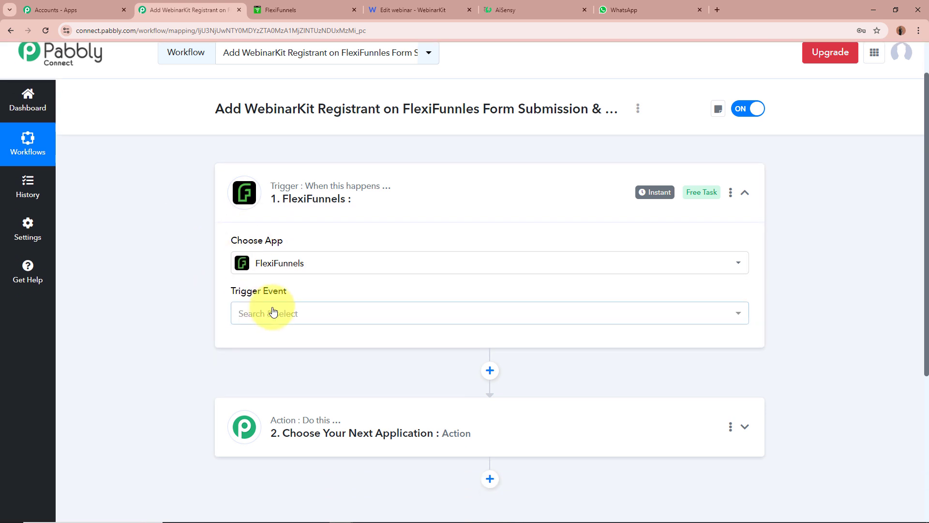
Set the trigger event to New Form Submission and copy the webhook URL.
left_click(269, 313)
left_click(275, 370)
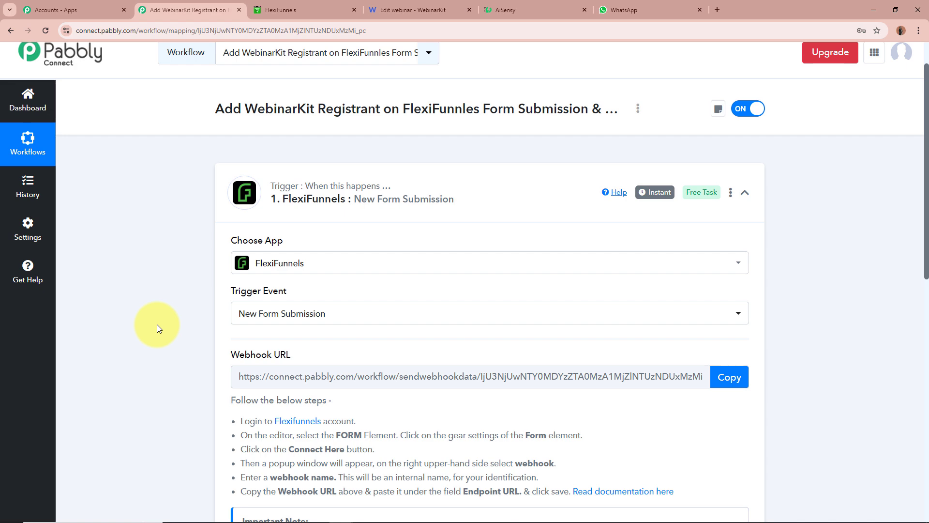
scroll(157, 325, "down", 5)
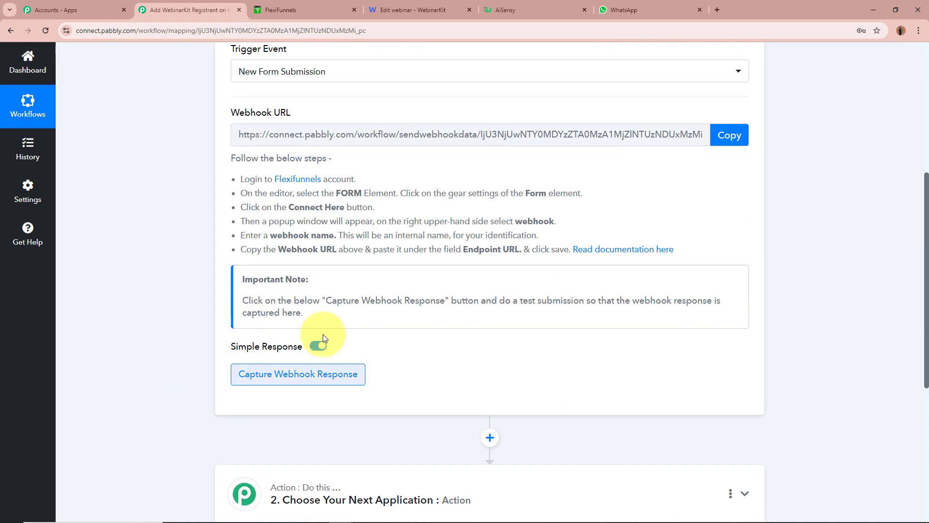
scroll(179, 274, "up", 3)
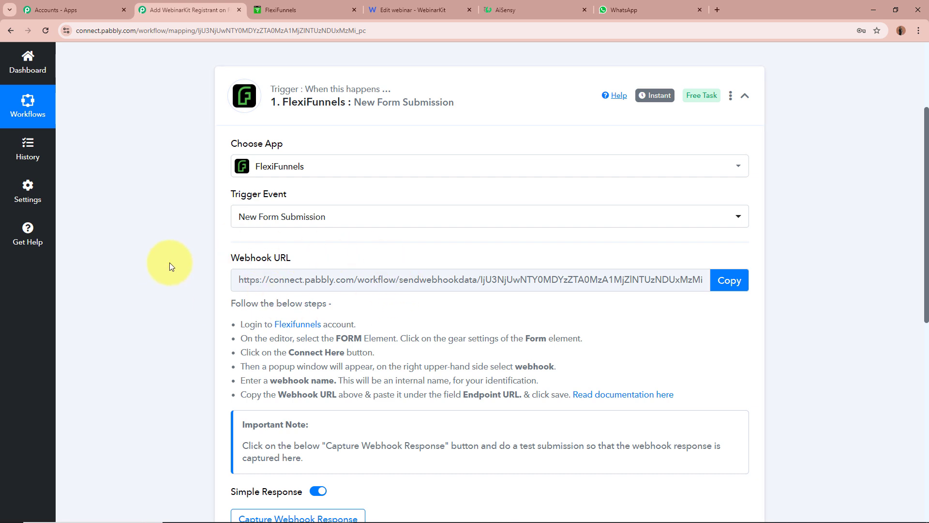
left_click_drag(239, 320, 557, 394)
left_click(460, 348)
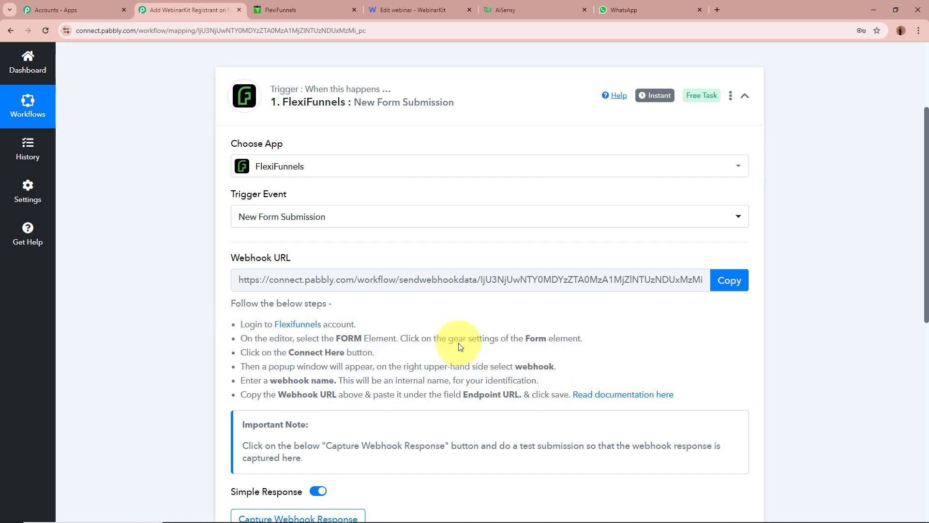
left_click(726, 281)
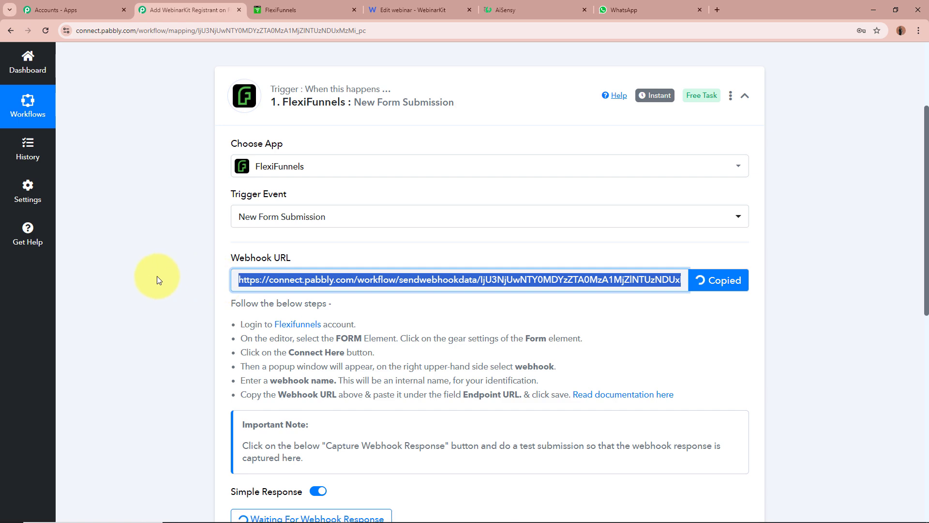
scroll(157, 276, "up", 3)
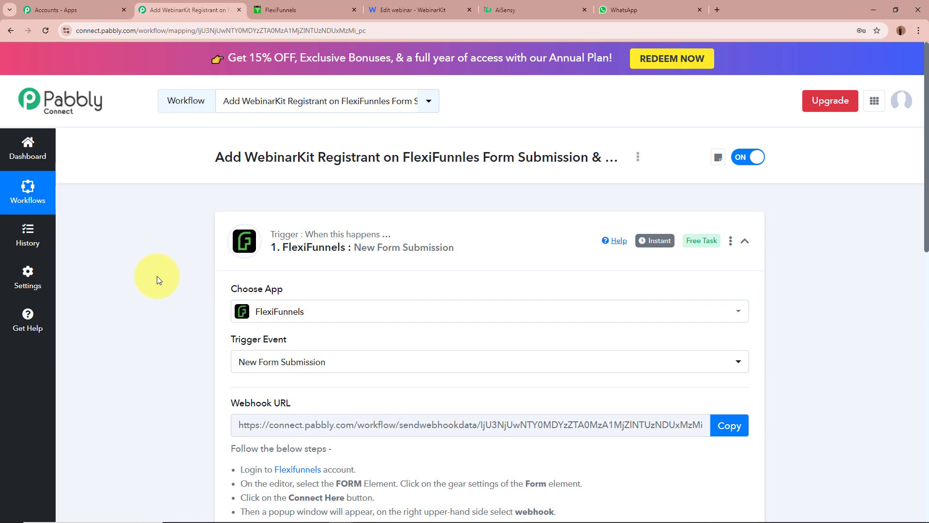
Select the Email Optin Page's form and open its Integrations dialog from the gear settings.
left_click(290, 10)
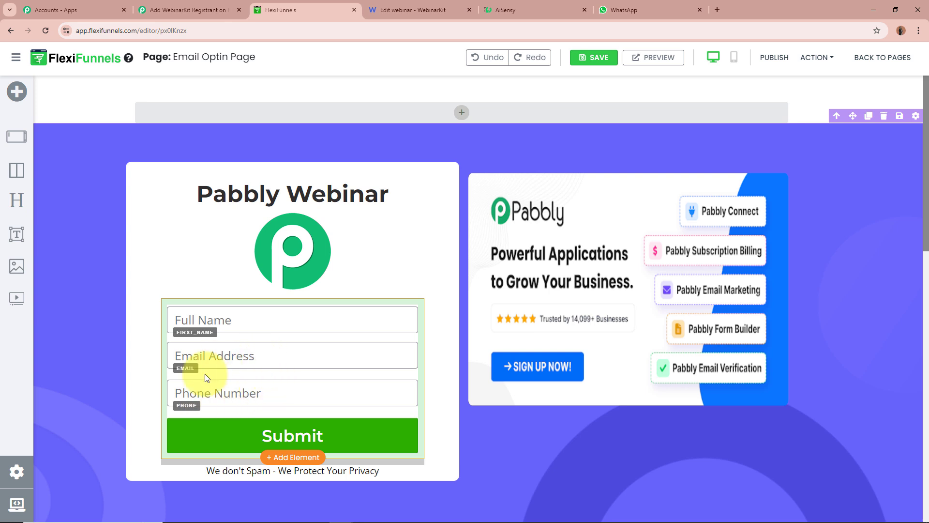
left_click(305, 365)
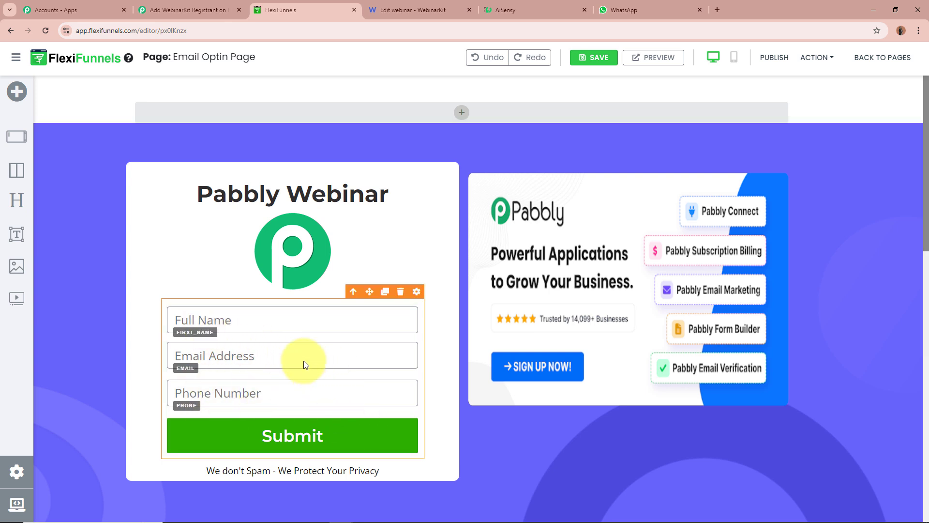
left_click(416, 292)
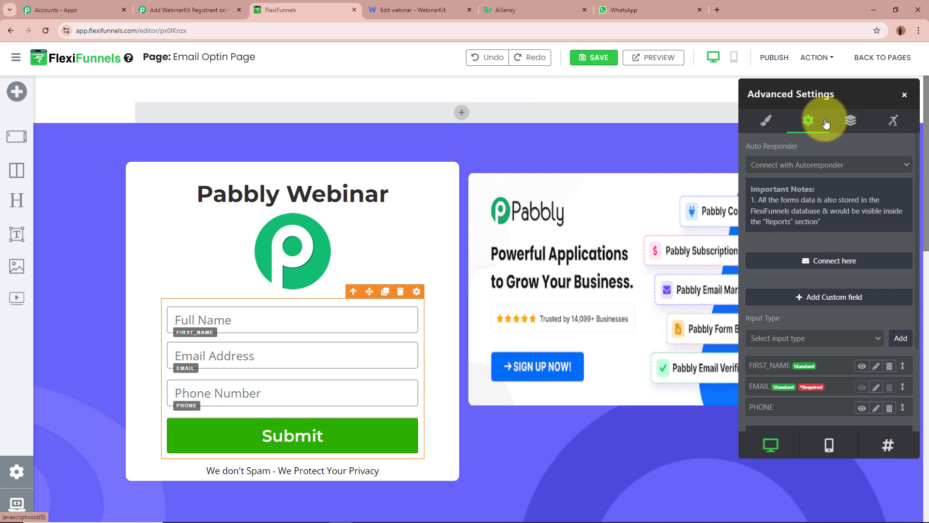
left_click(841, 263)
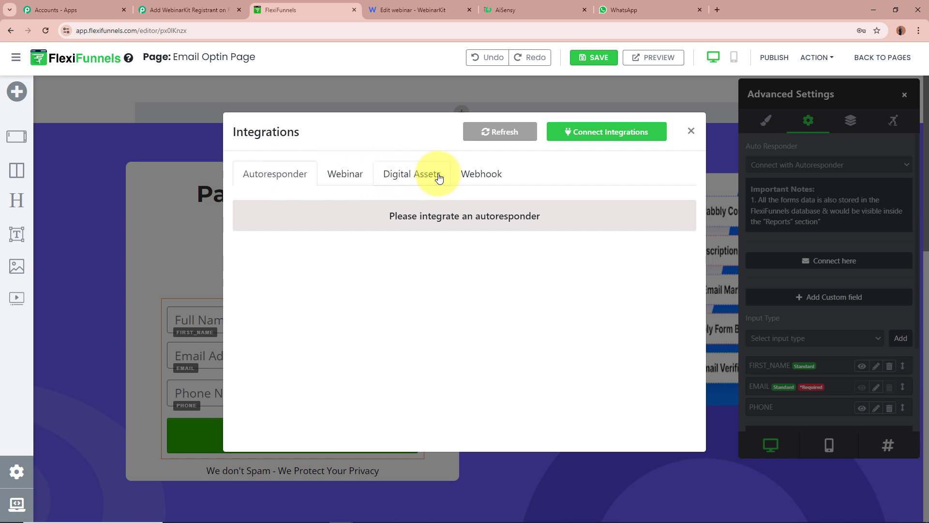
Paste the Pabbly Connect webhook URL into the form's Webhook URL field.
left_click(493, 178)
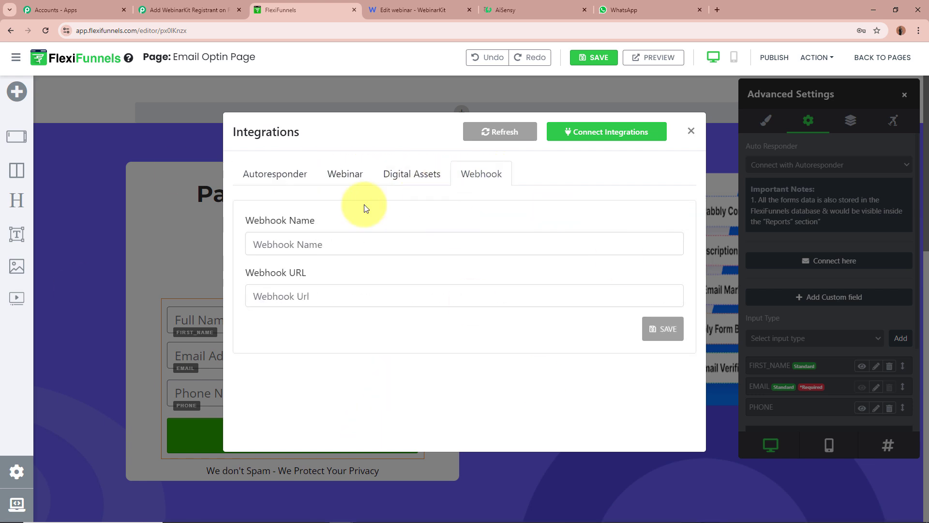
left_click_drag(244, 218, 326, 224)
left_click_drag(244, 270, 324, 273)
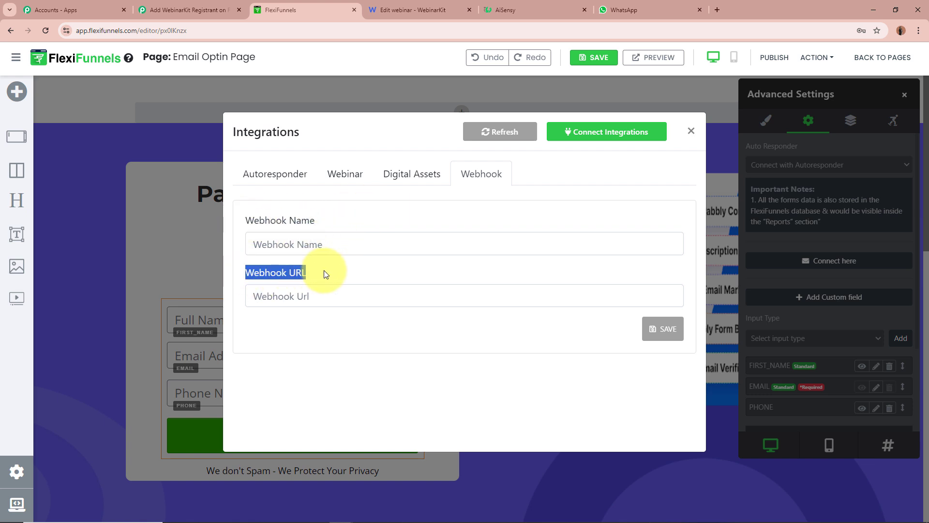
left_click(321, 296)
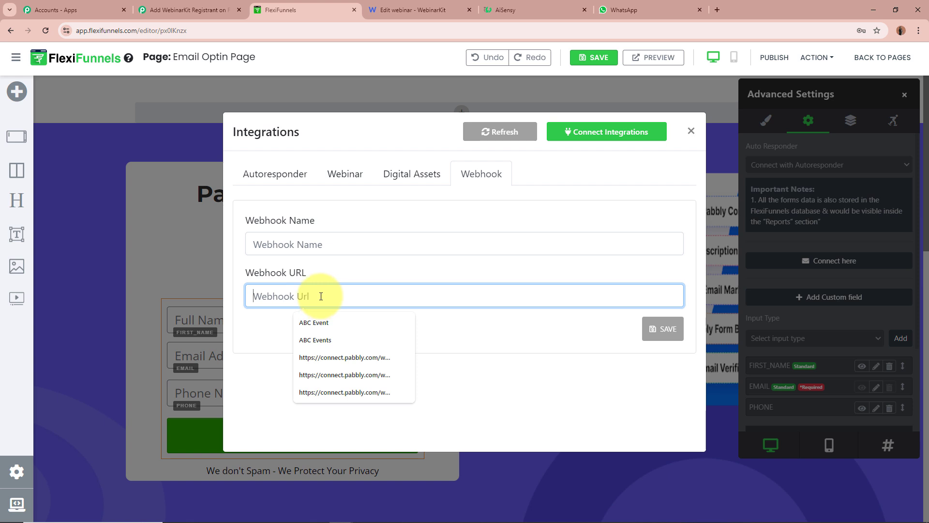
key("ctrl+v")
left_click(348, 328)
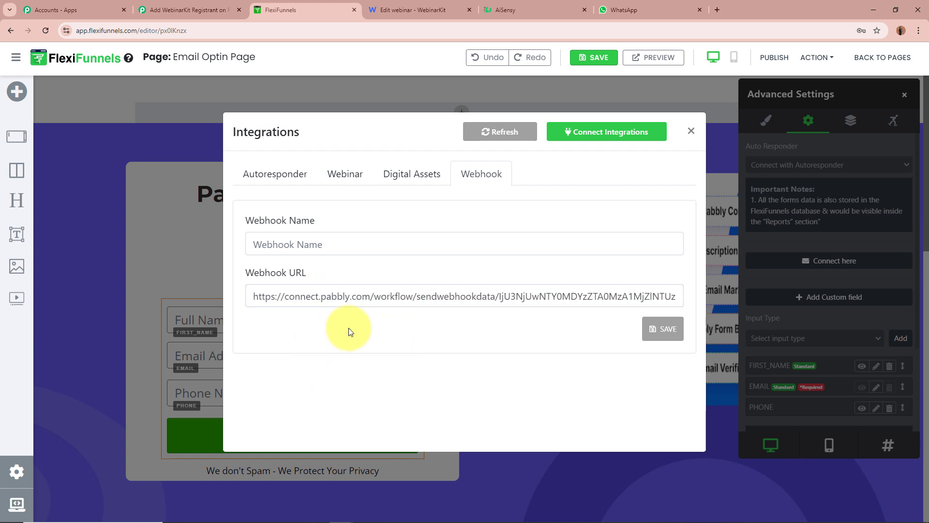
Name the webhook New Webinar Registration, save it, and close the dialog and settings panel.
left_click(341, 240)
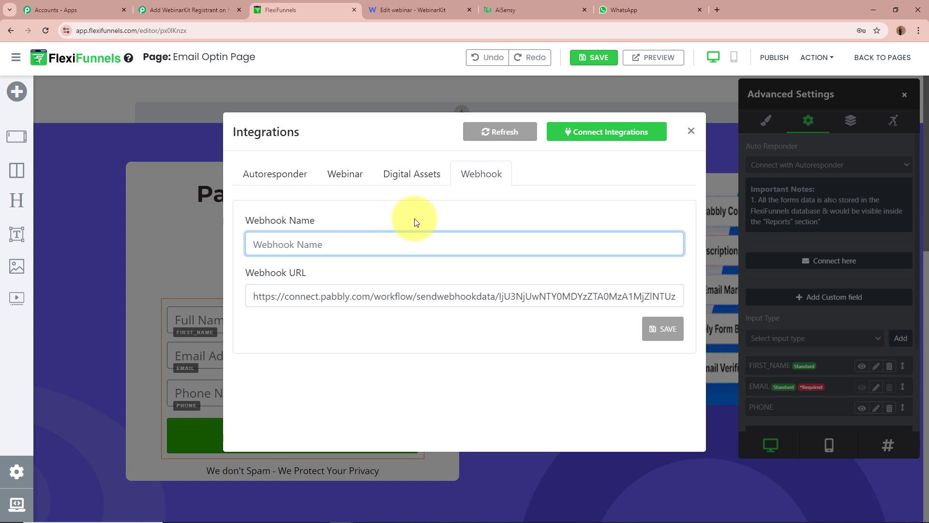
key("ctrl+v")
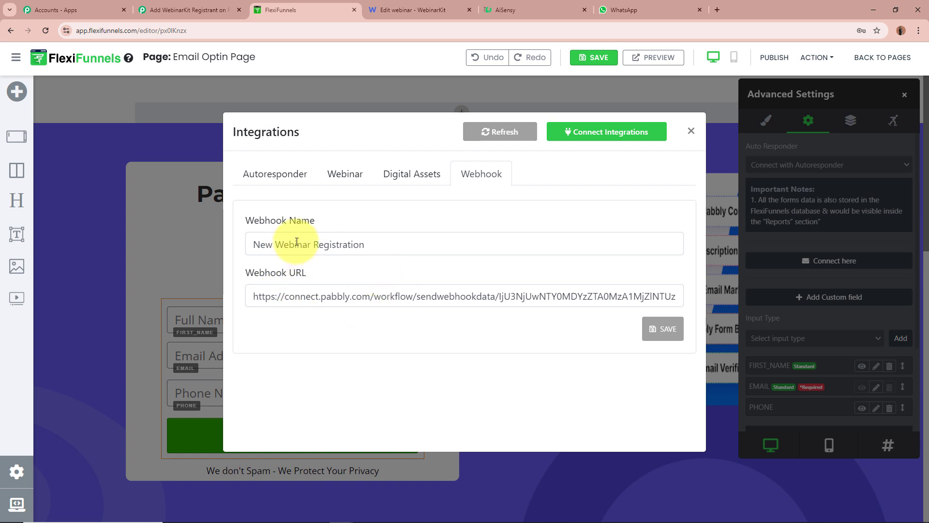
left_click(654, 330)
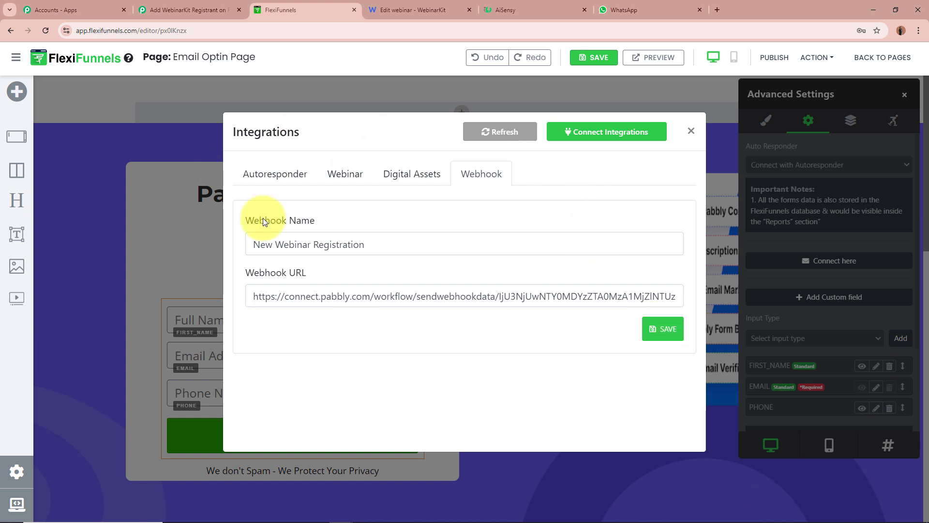
left_click(691, 132)
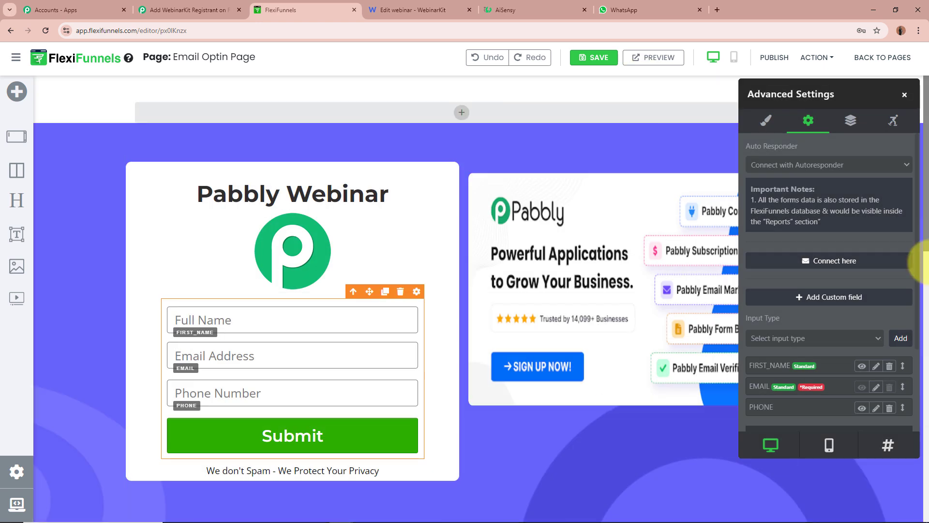
left_click(904, 94)
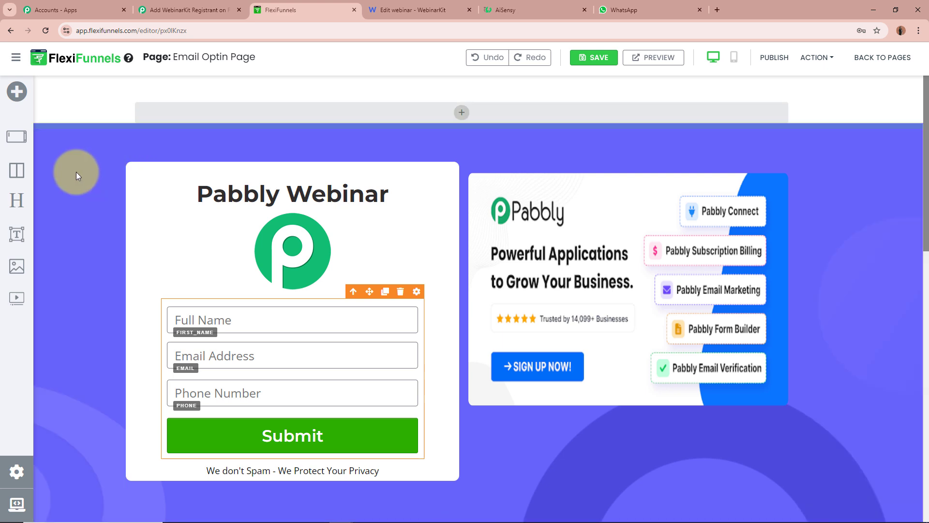
Confirm the Pabbly trigger shows Waiting For Webhook Response, then return to the FlexiFunnels editor.
left_click(173, 2)
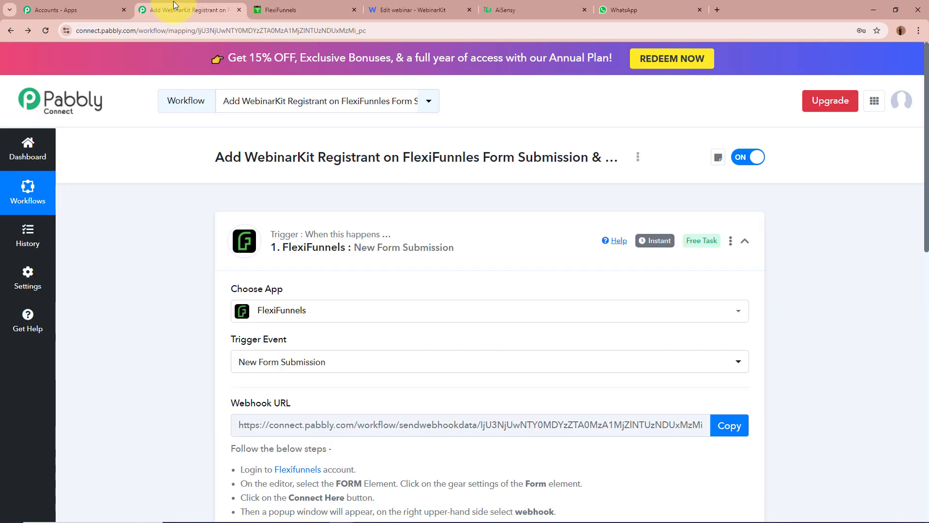
scroll(173, 228, "down", 10)
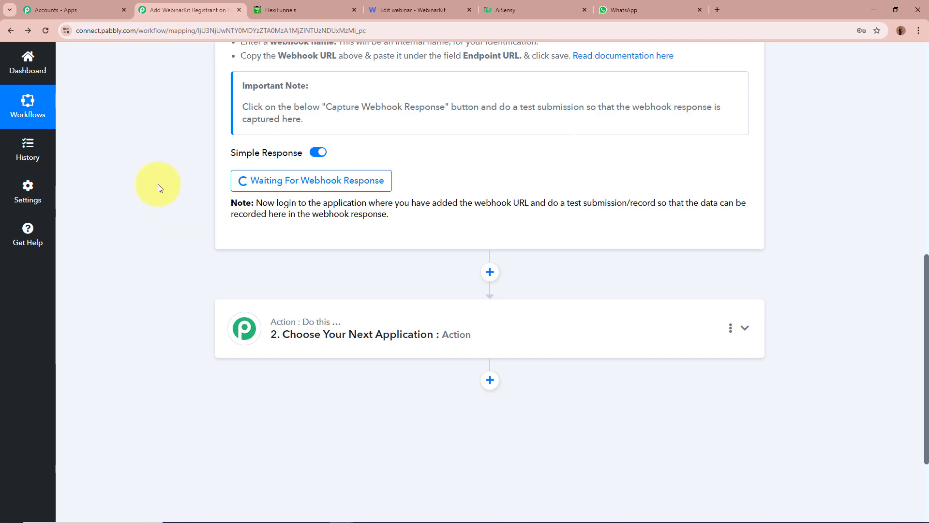
scroll(177, 197, "up", 10)
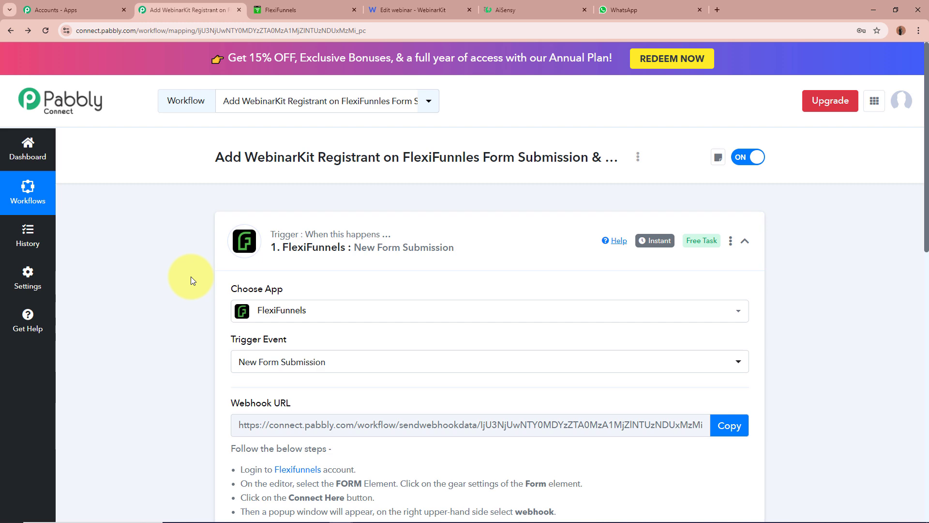
scroll(191, 277, "down", 7)
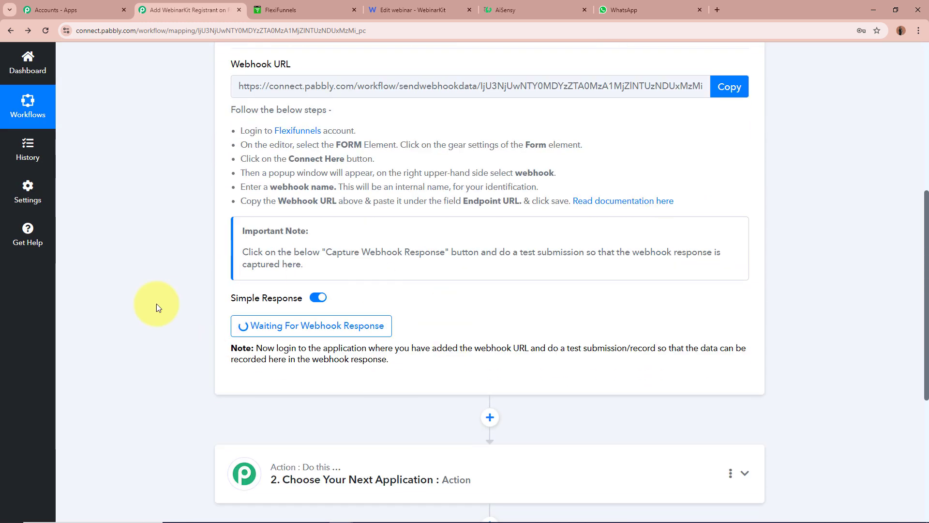
scroll(159, 320, "up", 7)
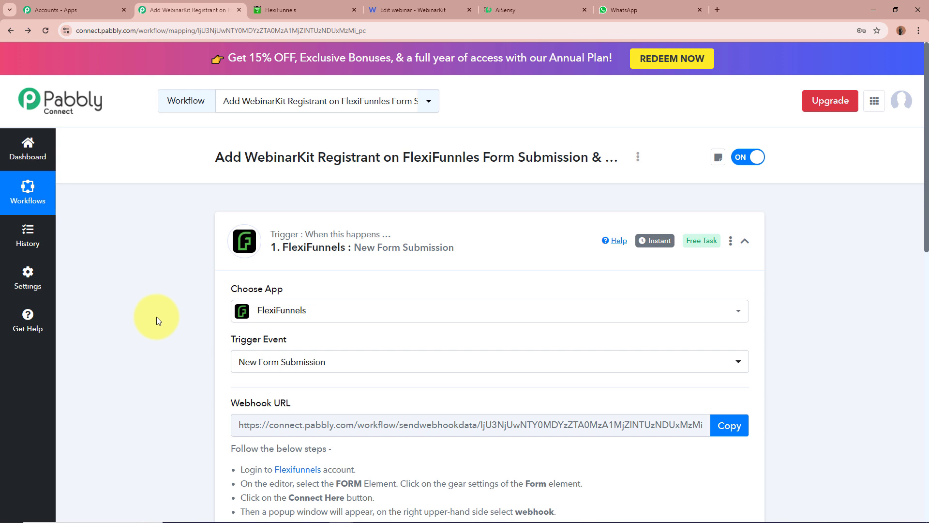
left_click(287, 5)
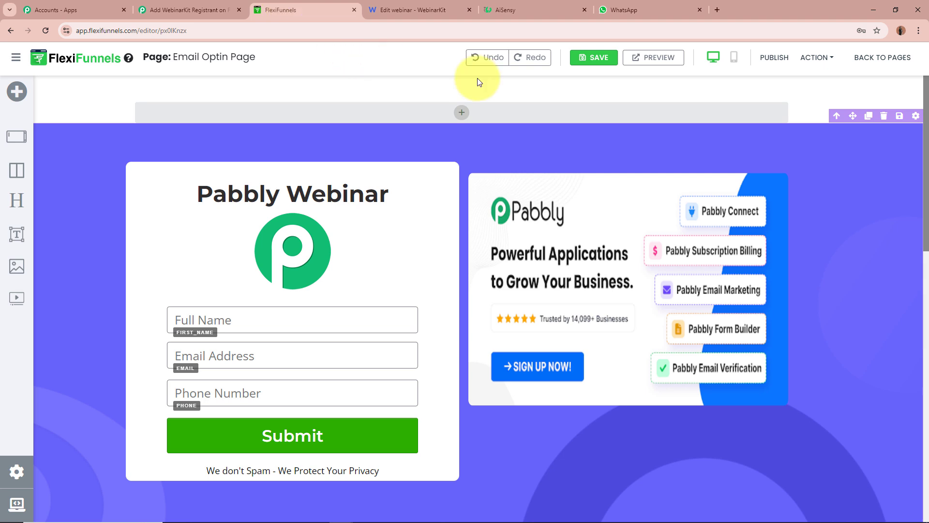
Preview the Email Optin Page in a new browser tab.
left_click(658, 68)
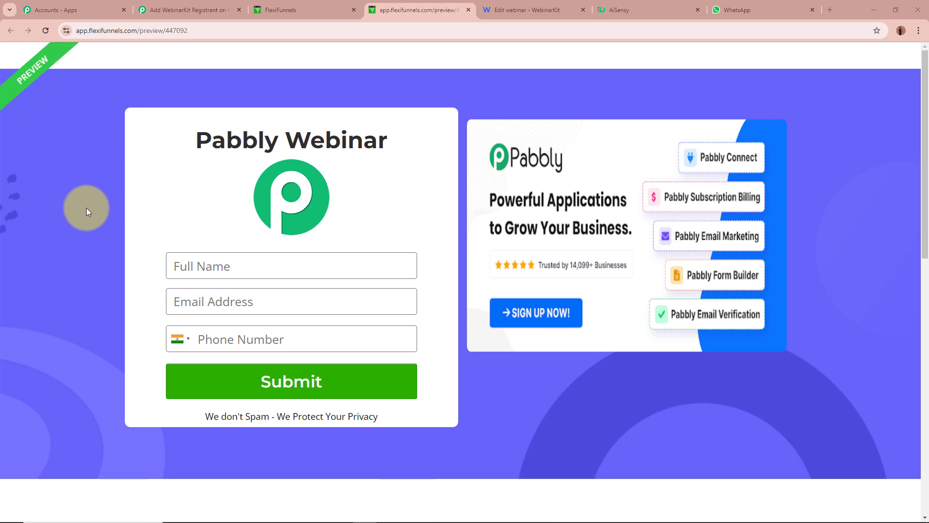
left_click(281, 10)
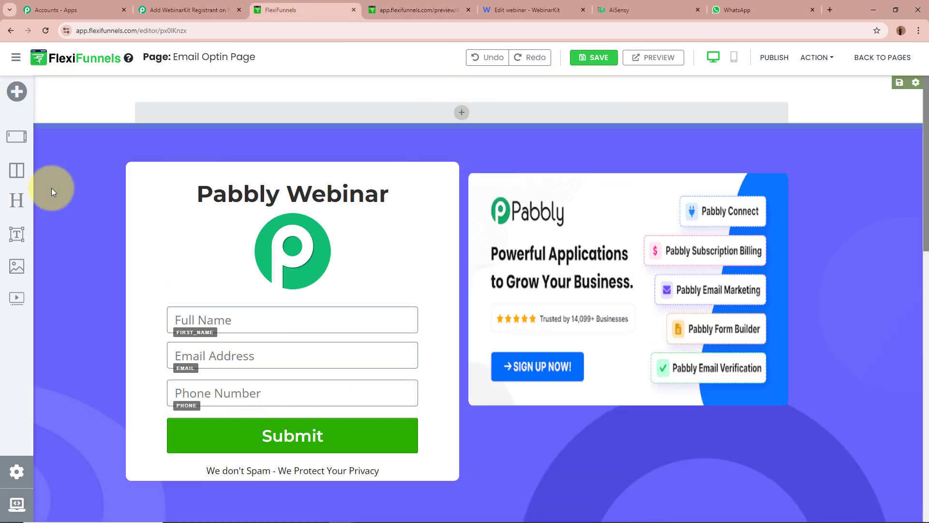
left_click(416, 10)
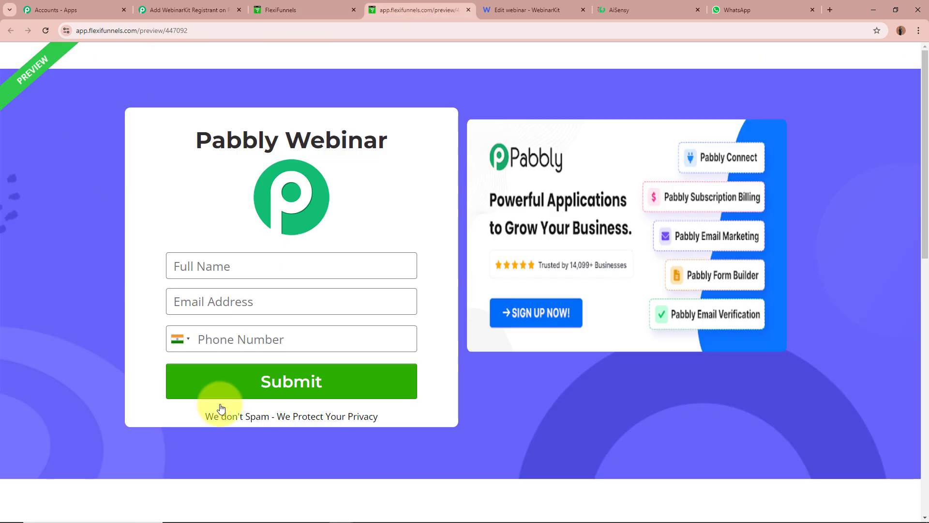
left_click(302, 10)
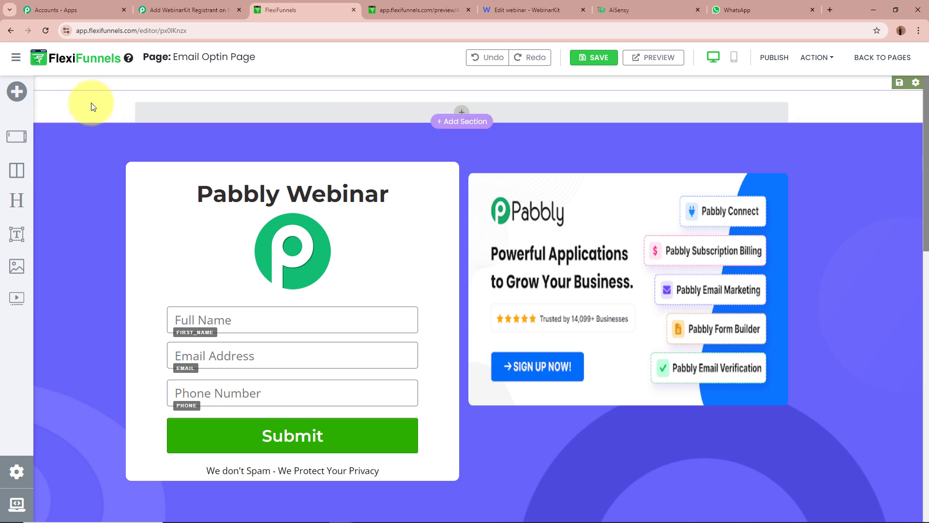
left_click(420, 4)
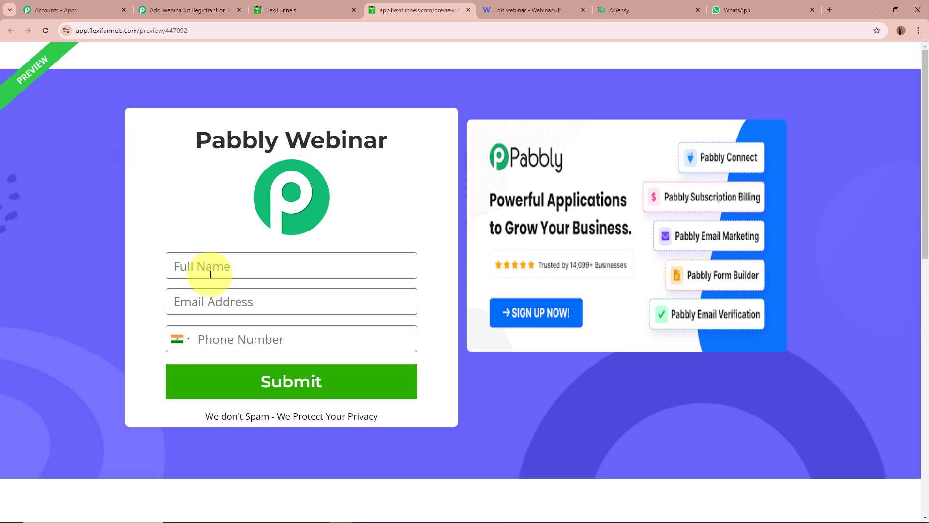
Fill the preview form's Full Name, Email Address and Phone Number with test values and submit.
left_click(244, 270)
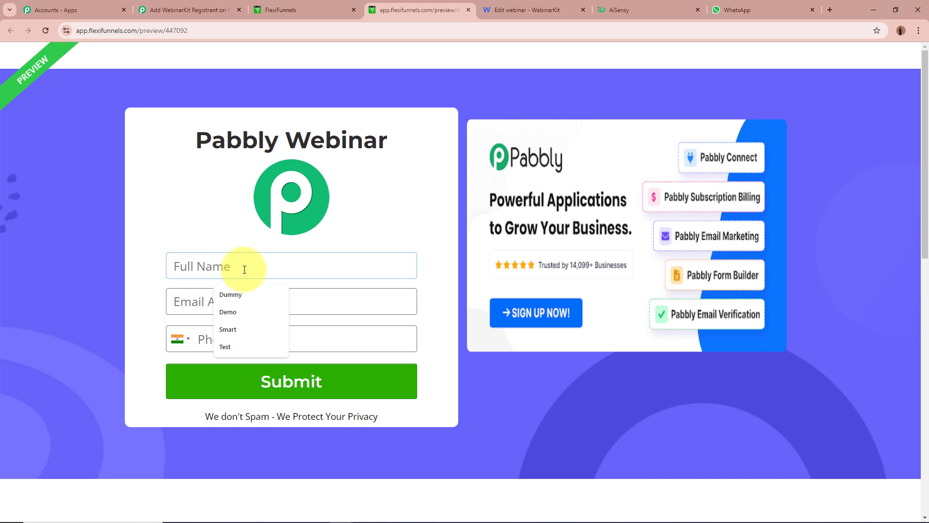
type("Test Demo0")
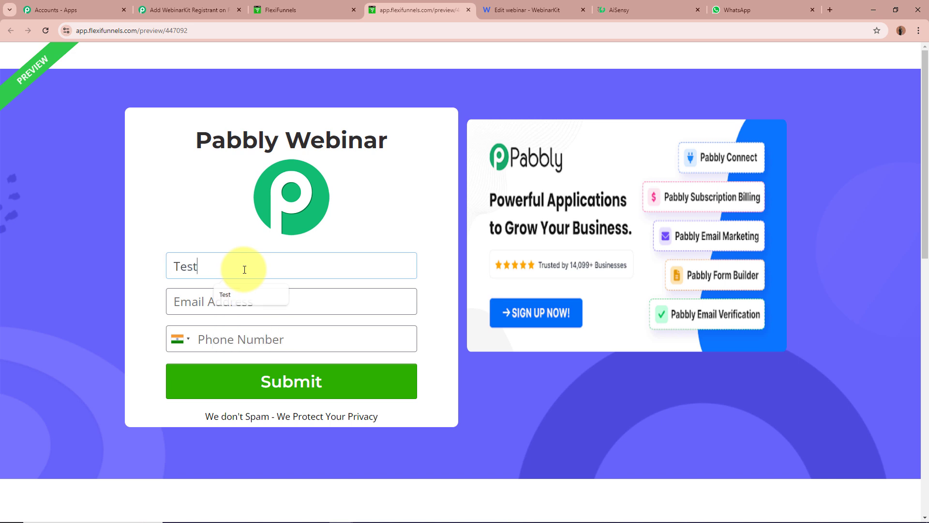
left_click(260, 293)
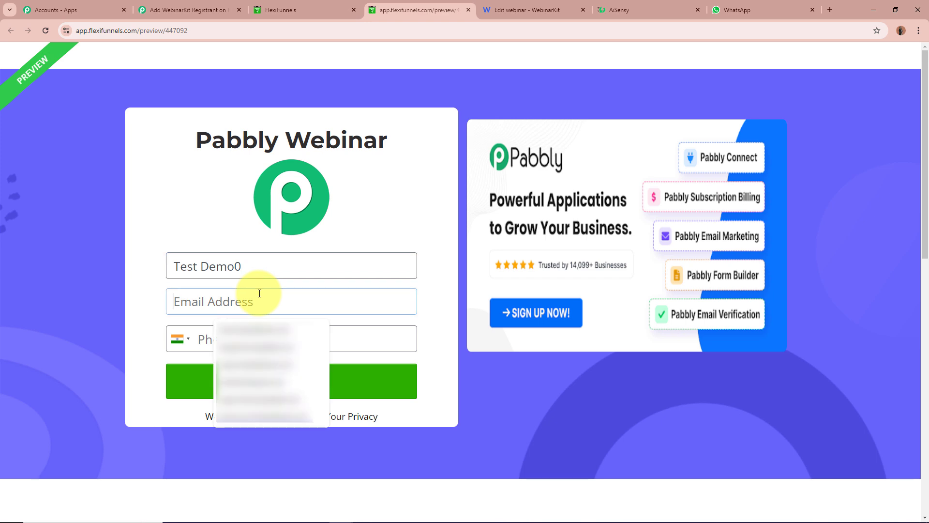
type("testd")
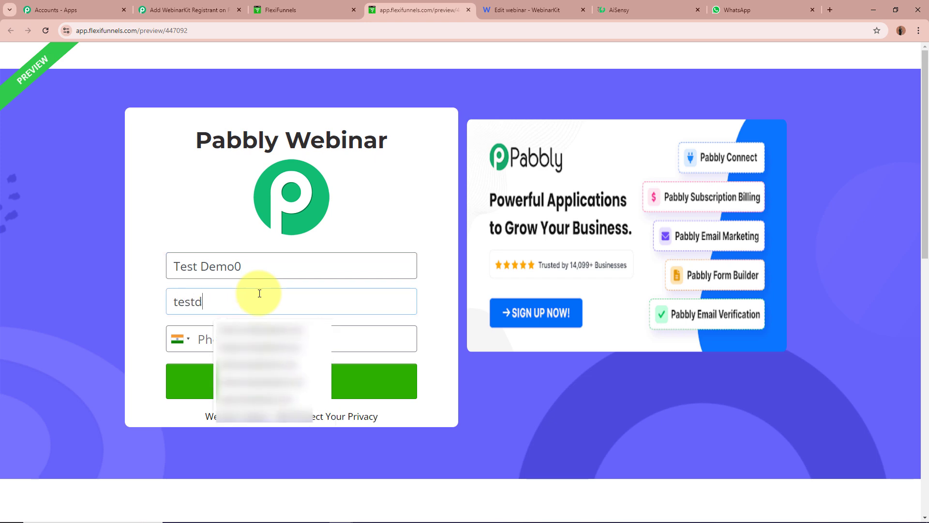
type("emo")
key("Down")
key("Return")
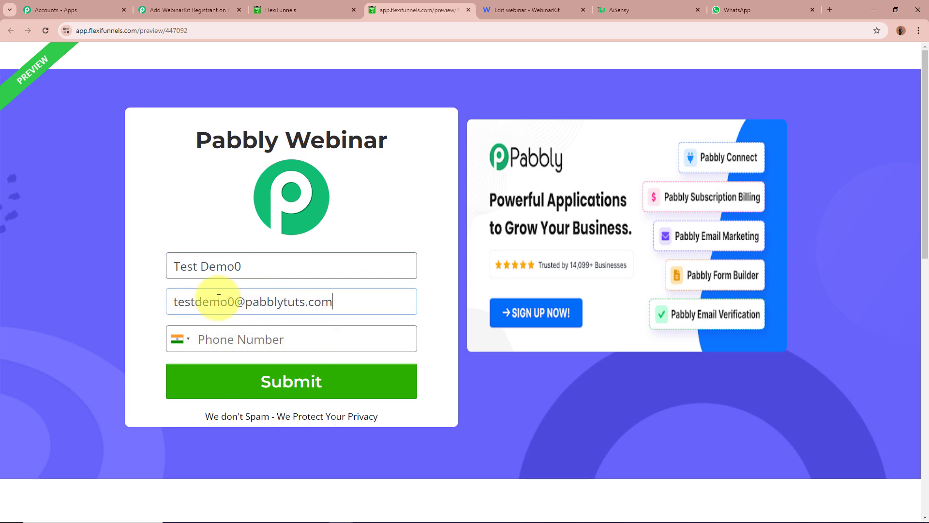
left_click(318, 337)
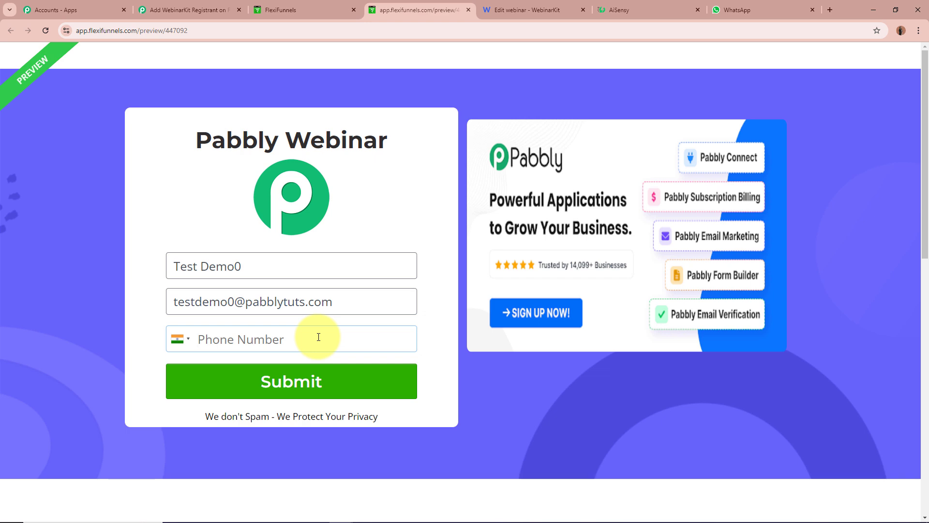
type("9666696")
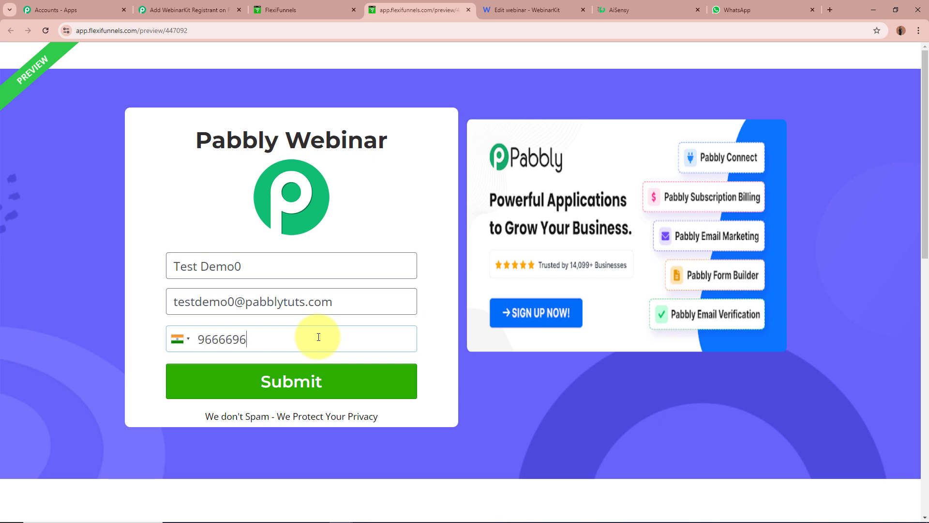
type("666")
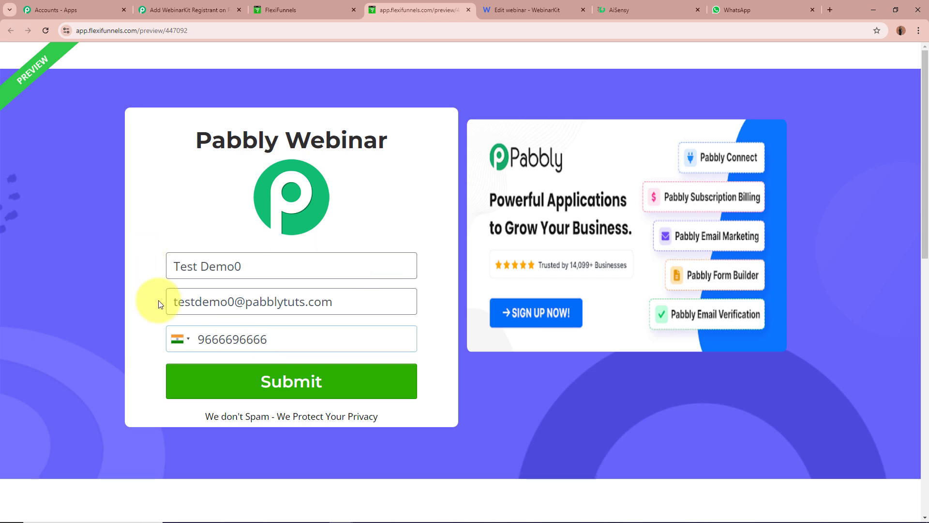
left_click(362, 386)
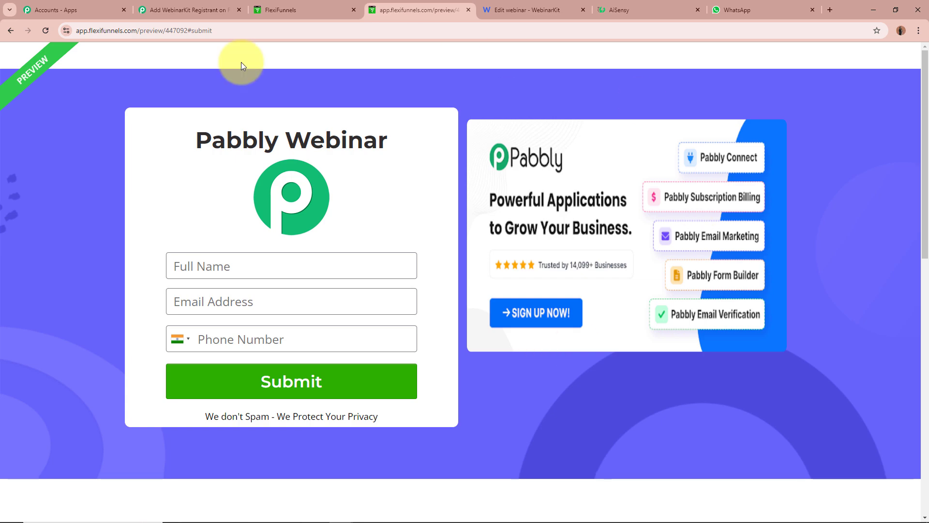
Review the captured First Name, Phone and Email values in the trigger's response.
left_click(183, 14)
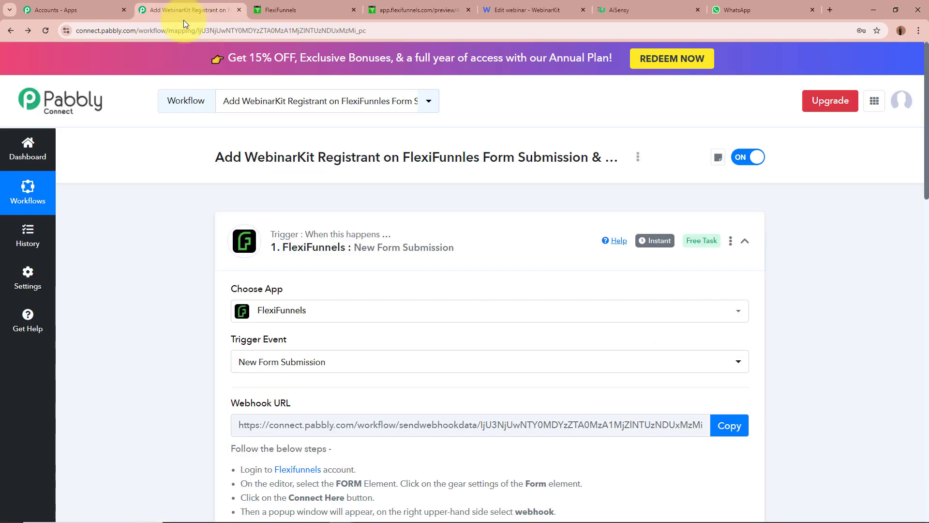
scroll(170, 336, "down", 8)
scroll(169, 335, "down", 4)
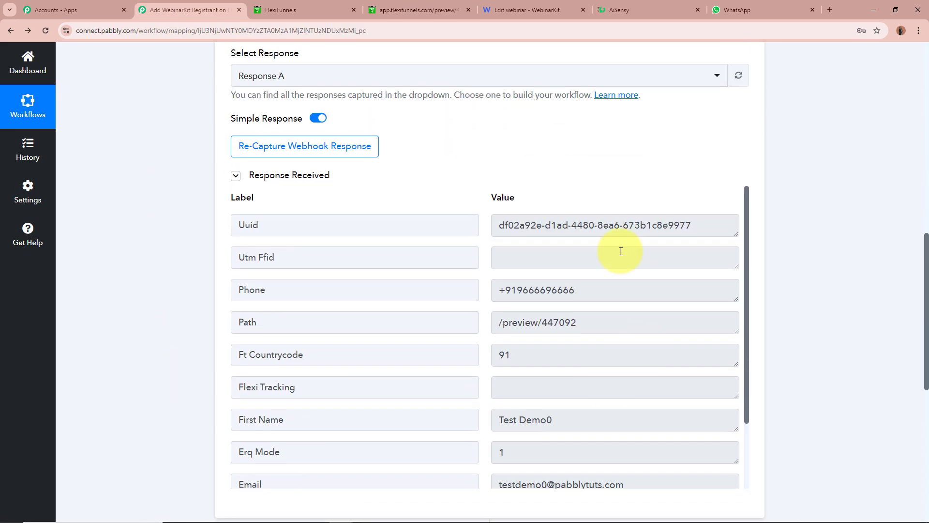
scroll(101, 309, "down", 1)
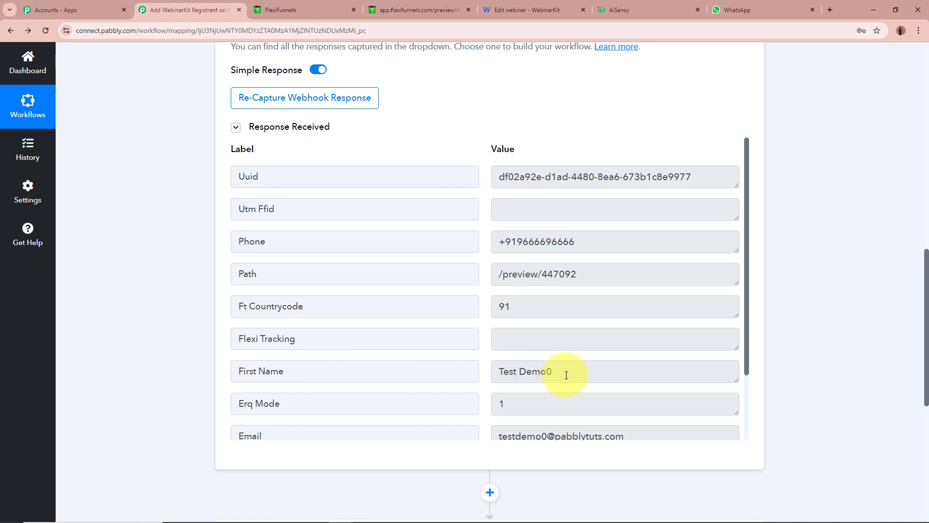
left_click_drag(564, 373, 459, 367)
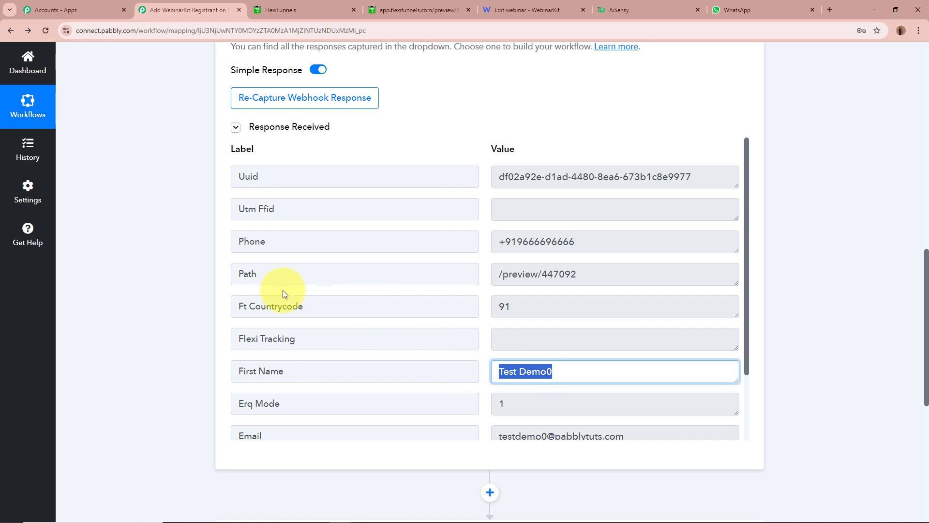
left_click_drag(587, 245, 482, 238)
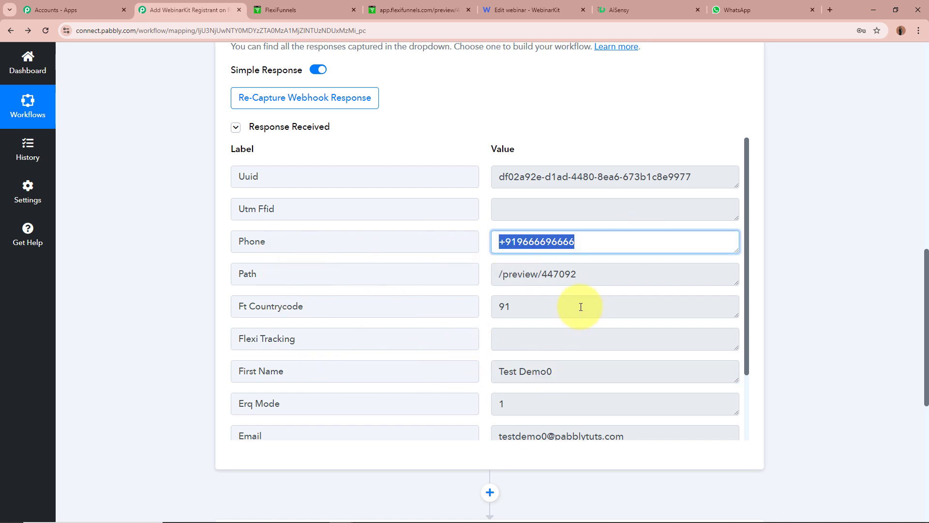
left_click_drag(587, 301, 539, 326)
scroll(542, 327, "down", 2)
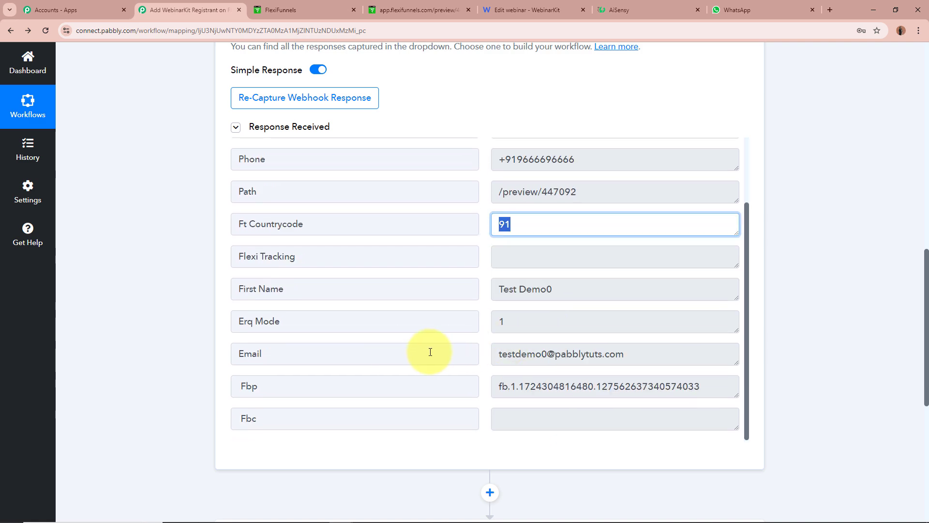
left_click_drag(501, 353, 649, 353)
left_click(832, 331)
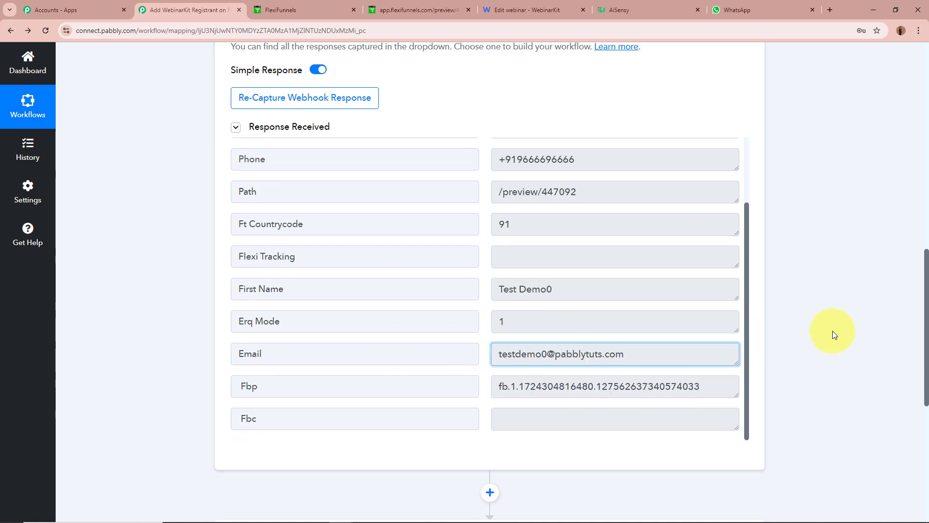
Collapse the FlexiFunnels trigger step to reveal the empty action step.
scroll(833, 331, "up", 9)
scroll(831, 332, "up", 4)
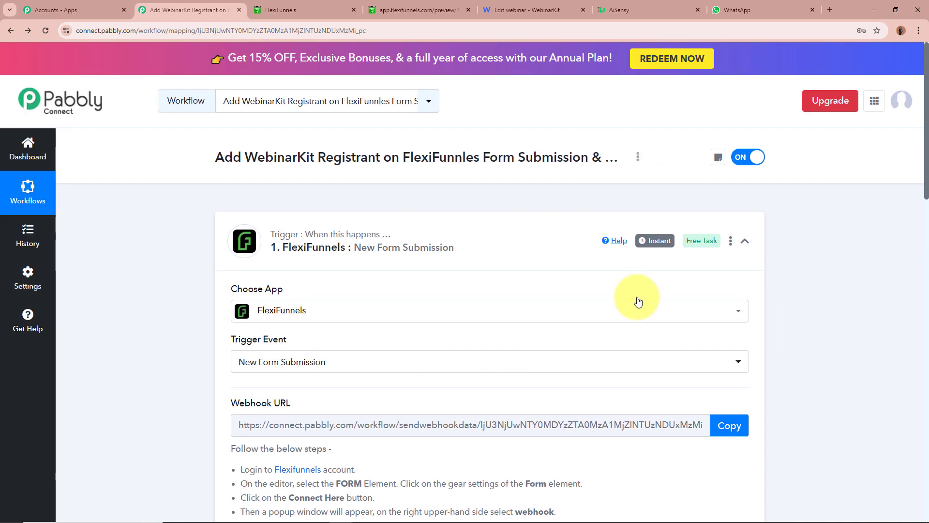
left_click(556, 257)
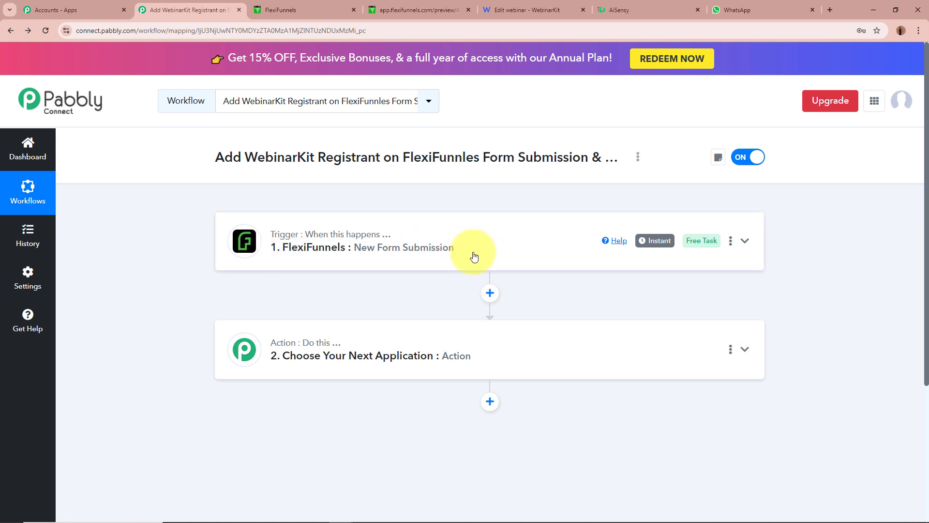
Set the second step's app to WebinarKit, found by searching 'Web', with the New Webinar Registration action event.
left_click(503, 10)
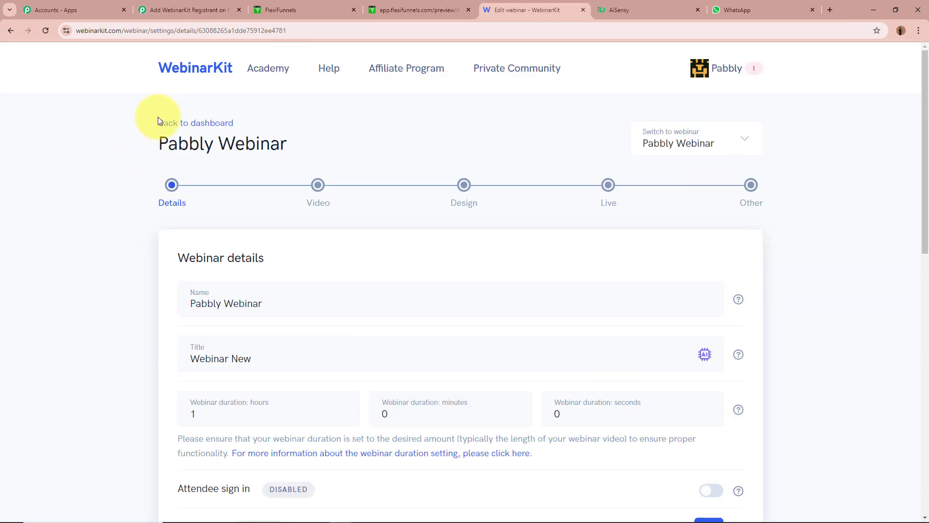
left_click(188, 10)
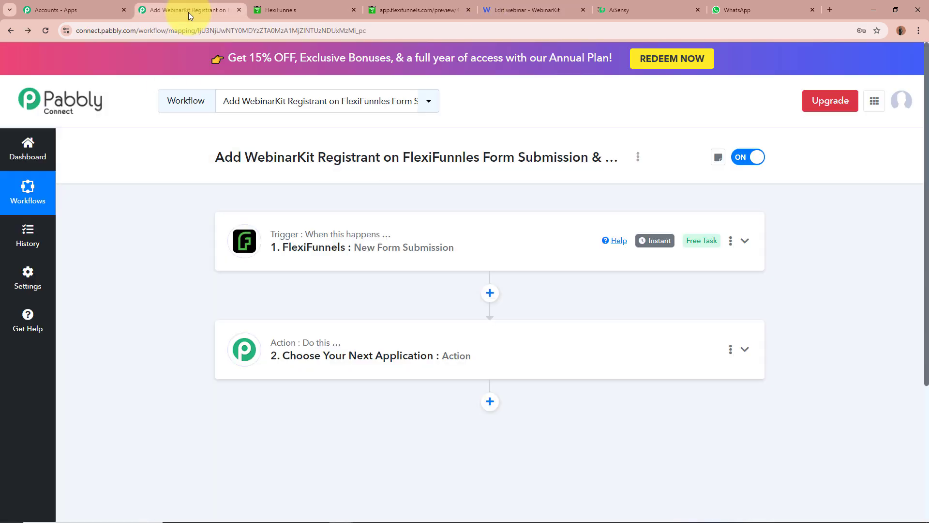
left_click(693, 338)
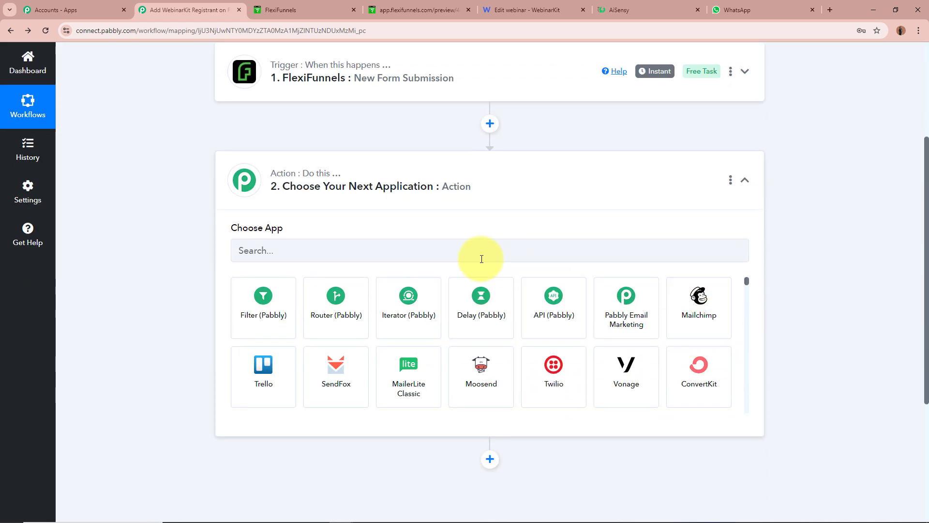
left_click(482, 259)
type("Web")
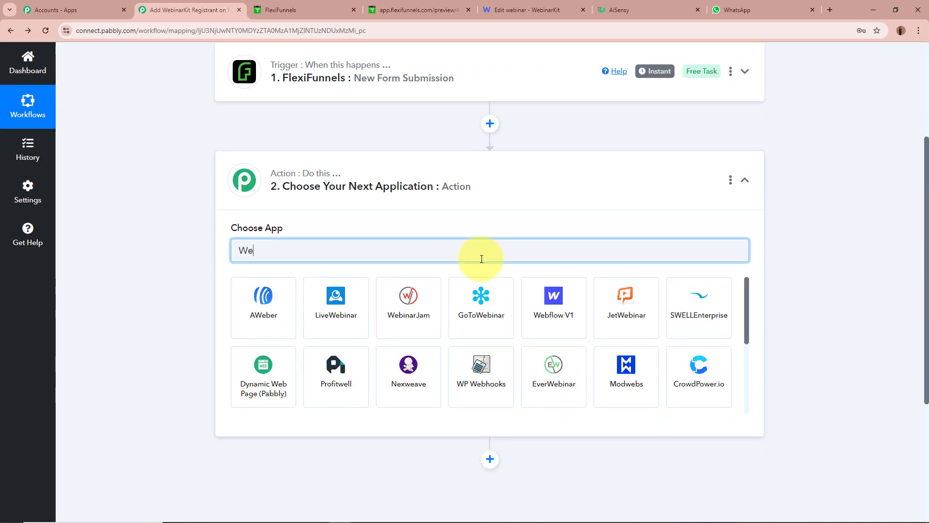
left_click(482, 369)
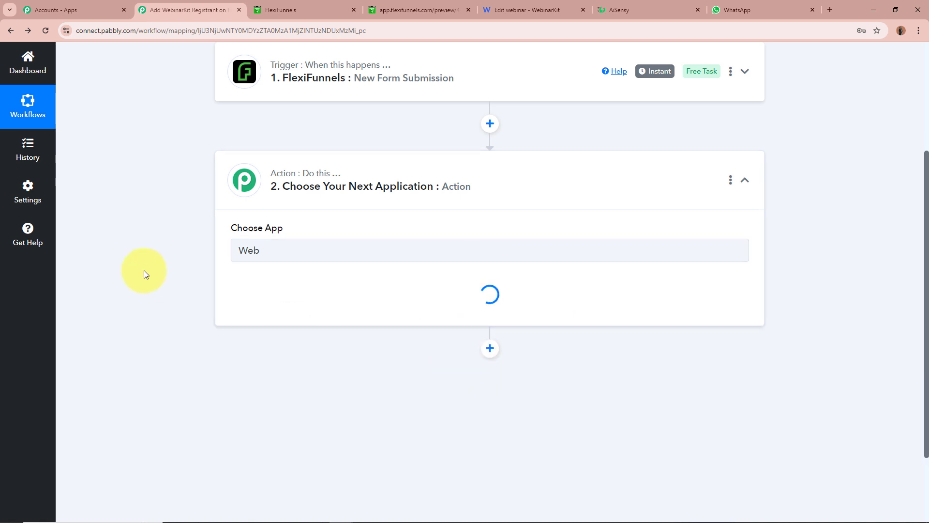
left_click(325, 302)
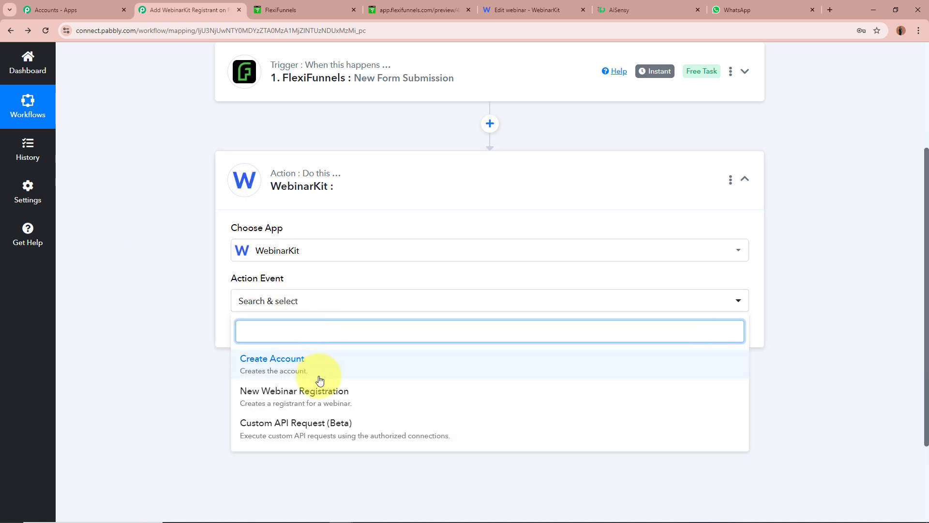
left_click(361, 392)
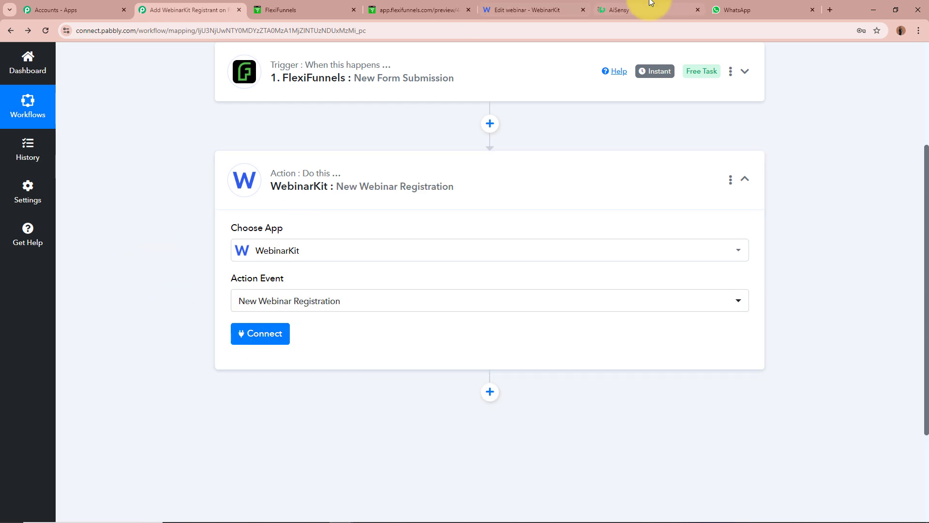
left_click(539, 9)
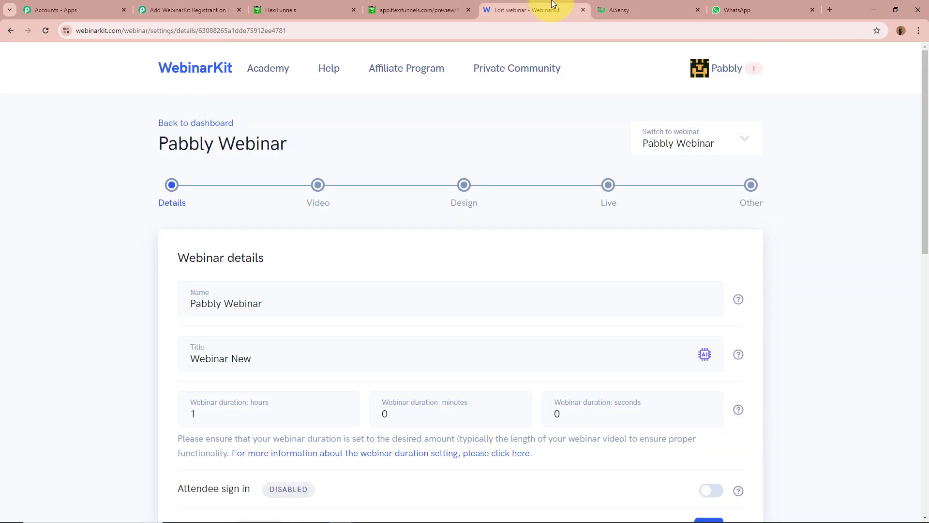
left_click(178, 9)
scroll(164, 288, "down", 2)
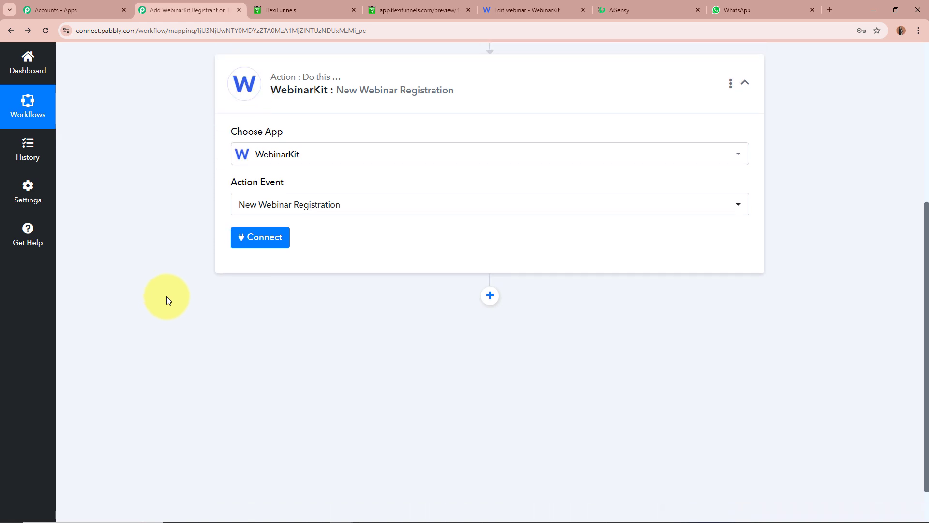
Start a new WebinarKit connection with Add New Connection, then view the Pabbly Webinar page in WebinarKit.
left_click(264, 237)
left_click(429, 167)
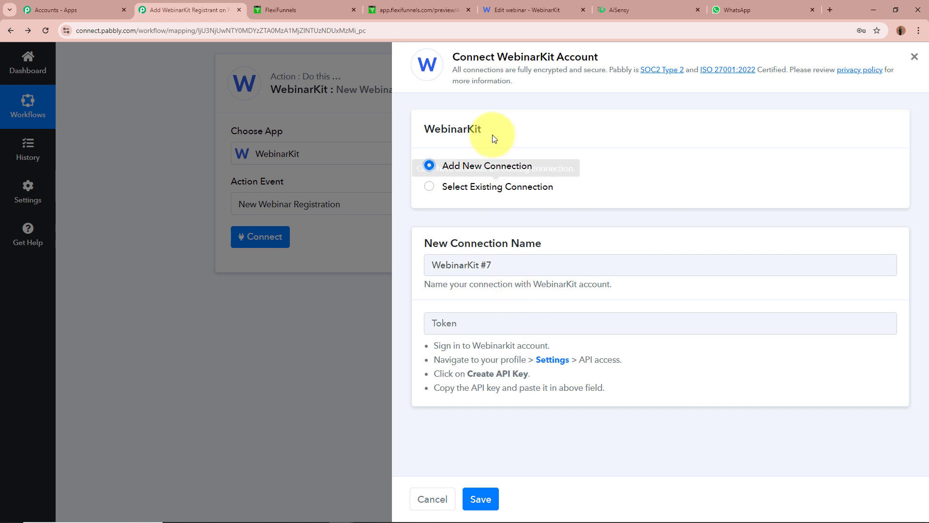
left_click(539, 6)
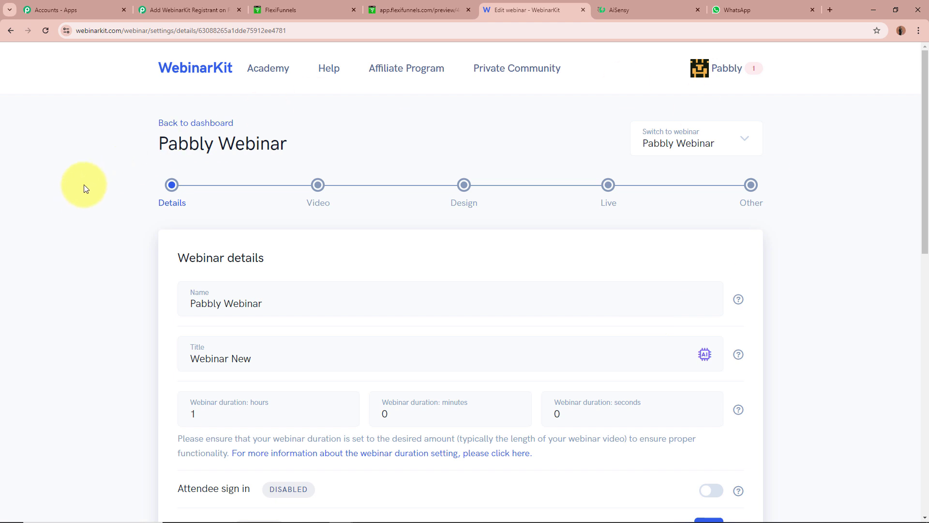
left_click_drag(141, 144, 351, 146)
left_click(101, 223)
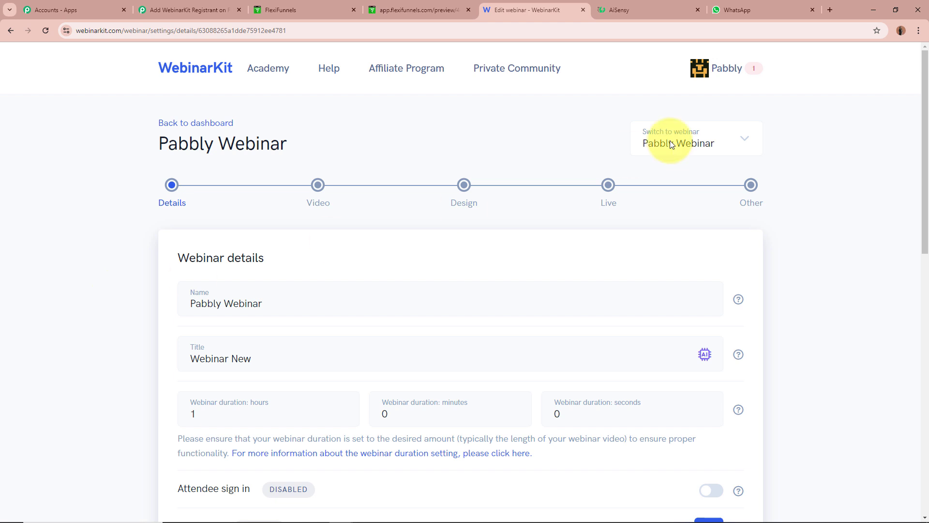
Copy the Private API key from the API access section of WebinarKit's account settings.
left_click(746, 68)
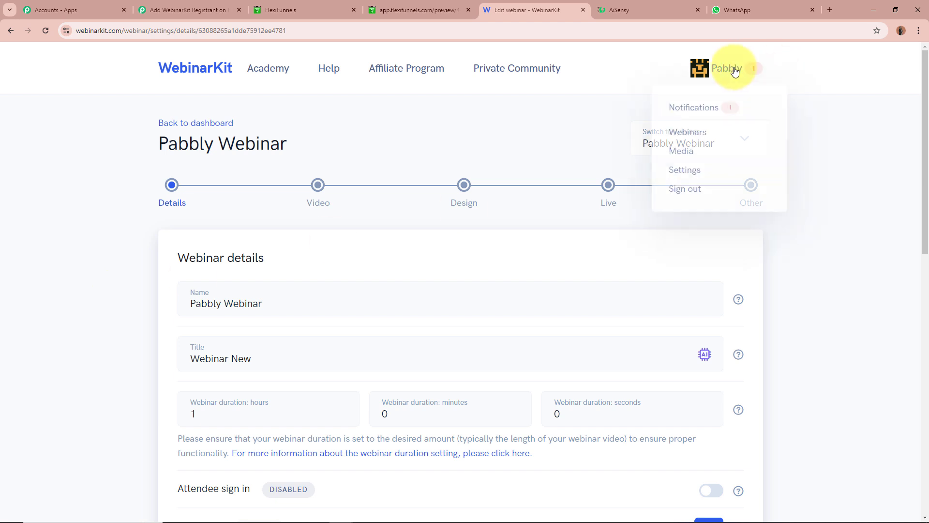
left_click(690, 167)
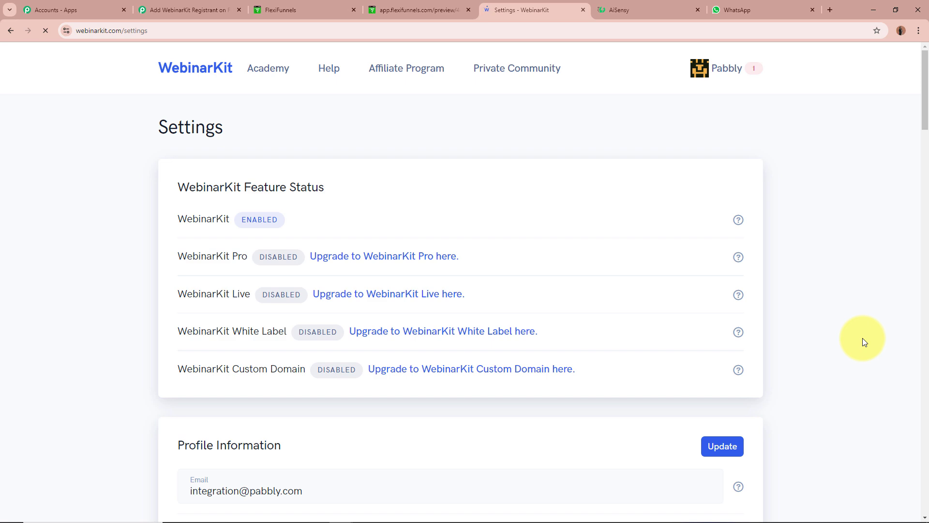
scroll(863, 338, "down", 20)
scroll(863, 338, "down", 20)
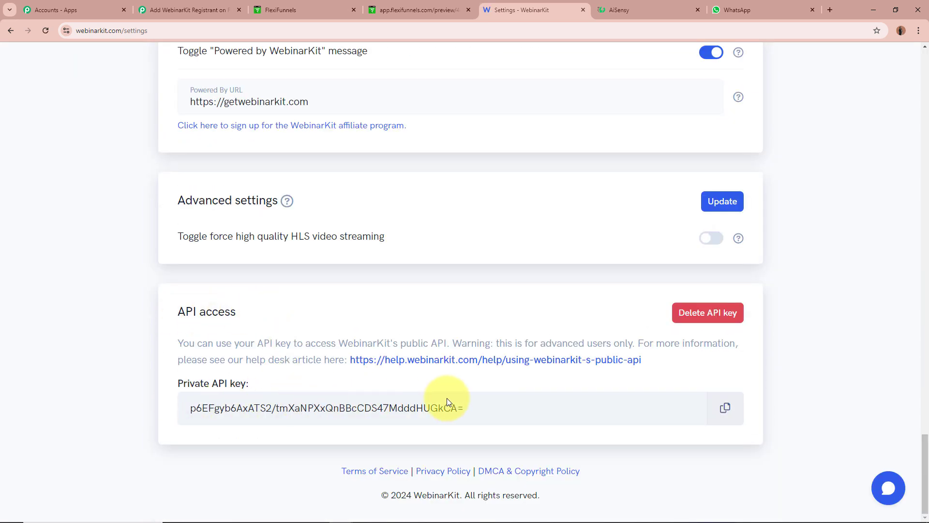
left_click(725, 407)
Paste the WebinarKit API key into the Token field and save the connection.
left_click(189, 10)
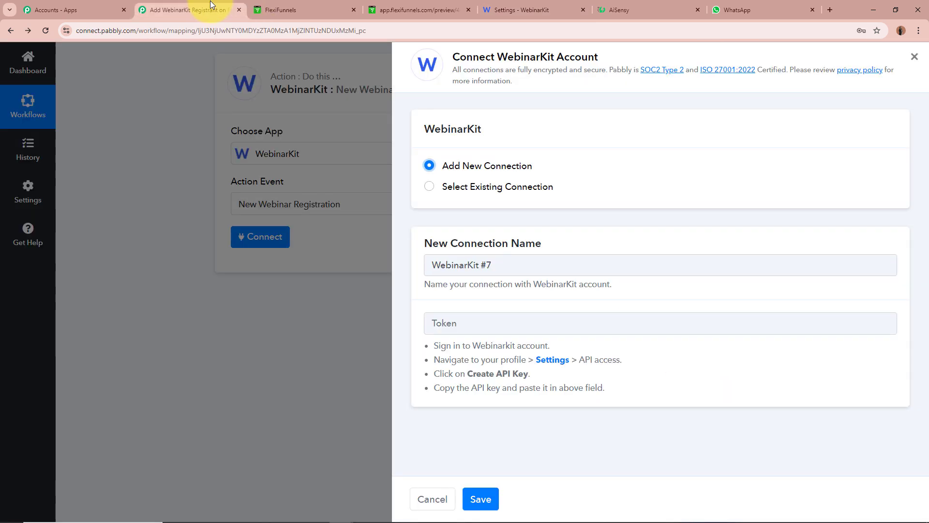
left_click(481, 323)
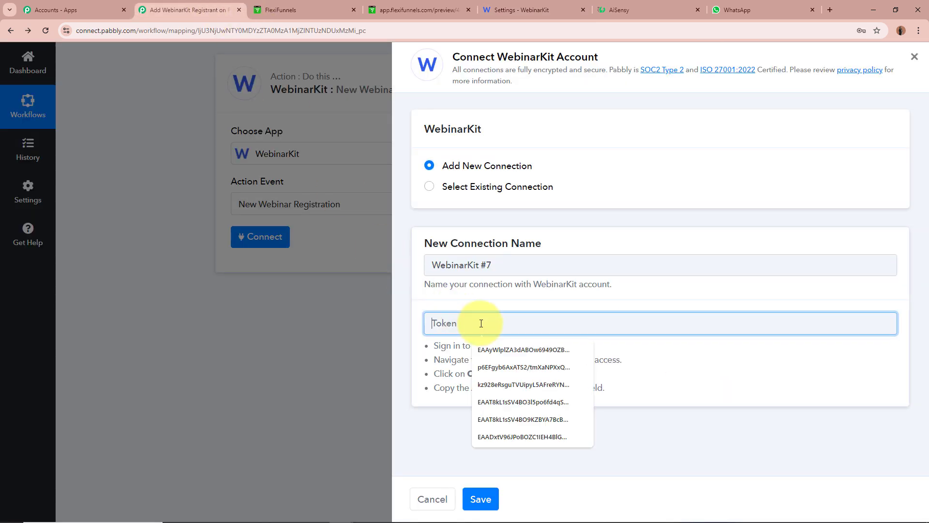
key("ctrl+v")
left_click(481, 499)
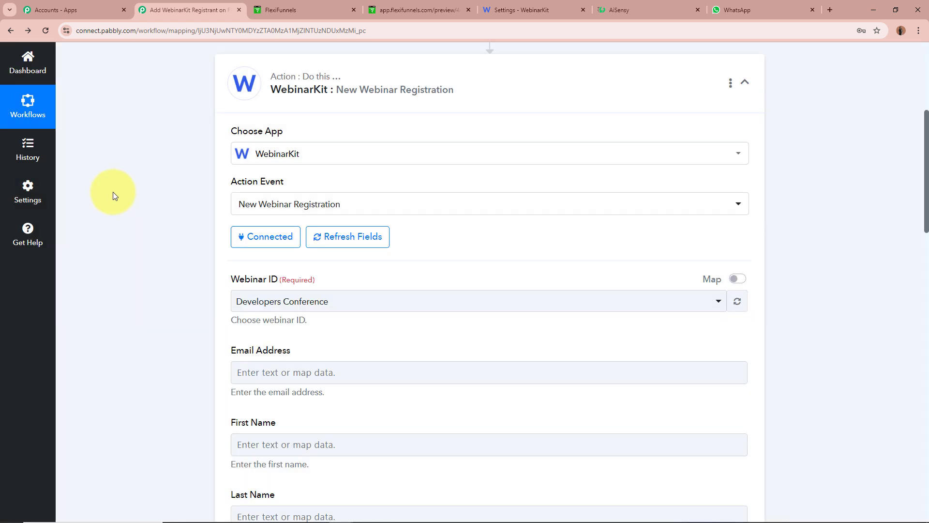
scroll(218, 256, "down", 2)
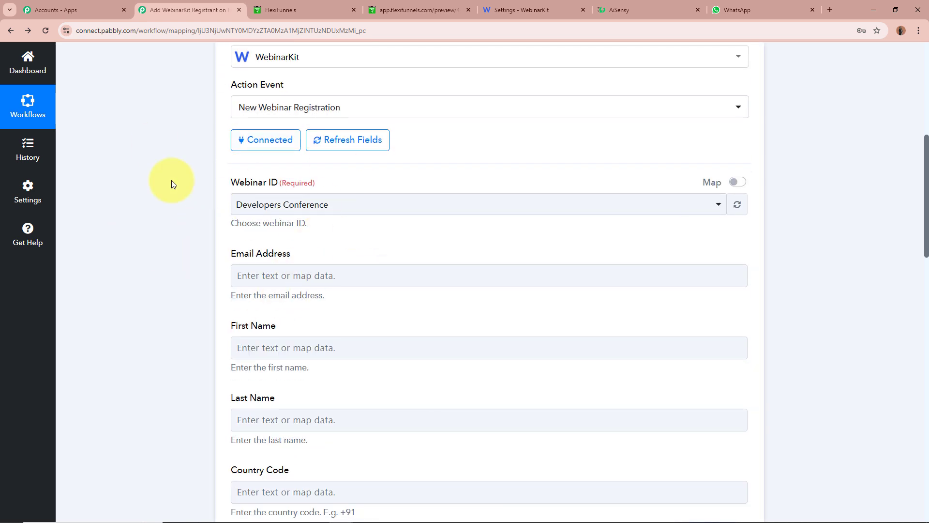
Choose Pabbly Webinar as the registration's Webinar ID.
left_click(504, 13)
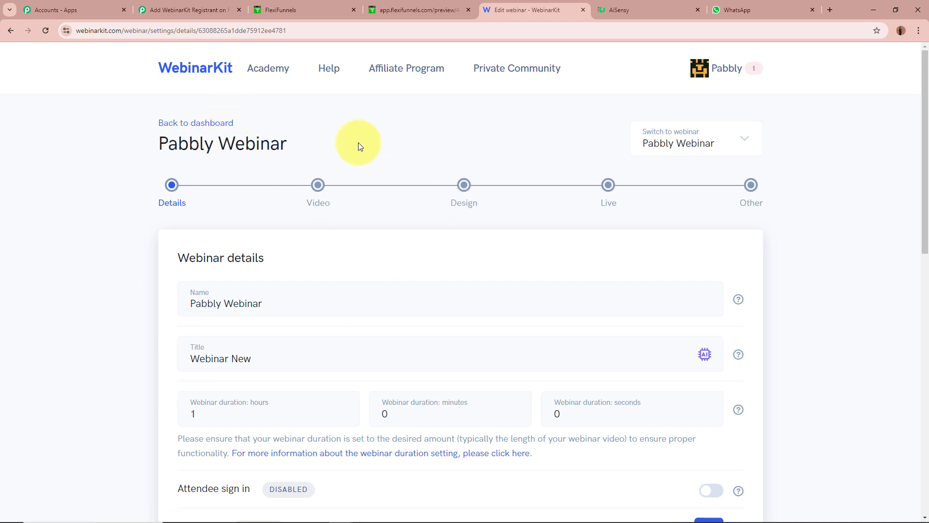
left_click(190, 10)
left_click(345, 212)
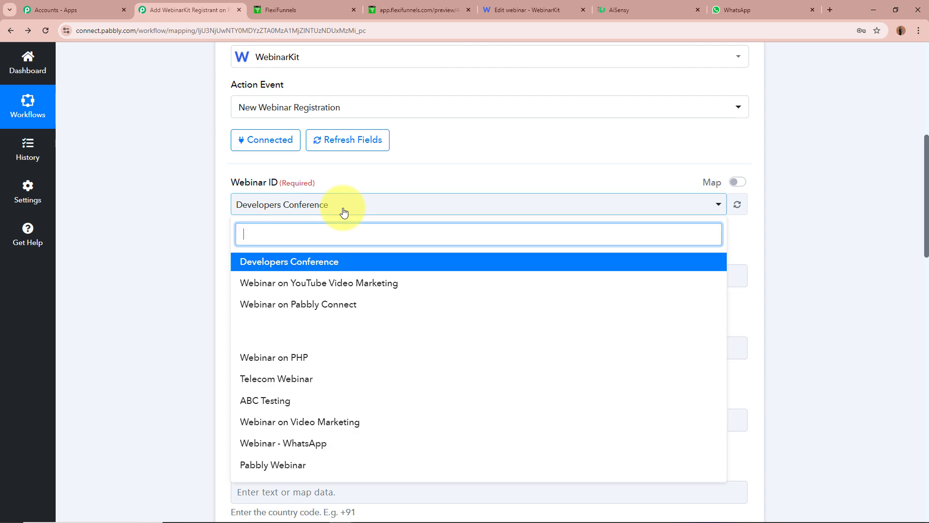
left_click(336, 465)
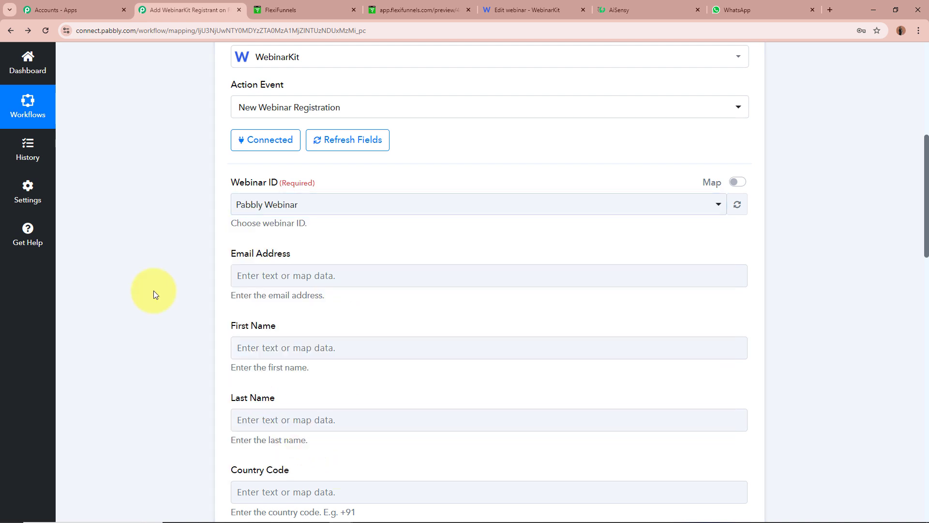
scroll(215, 199, "down", 1)
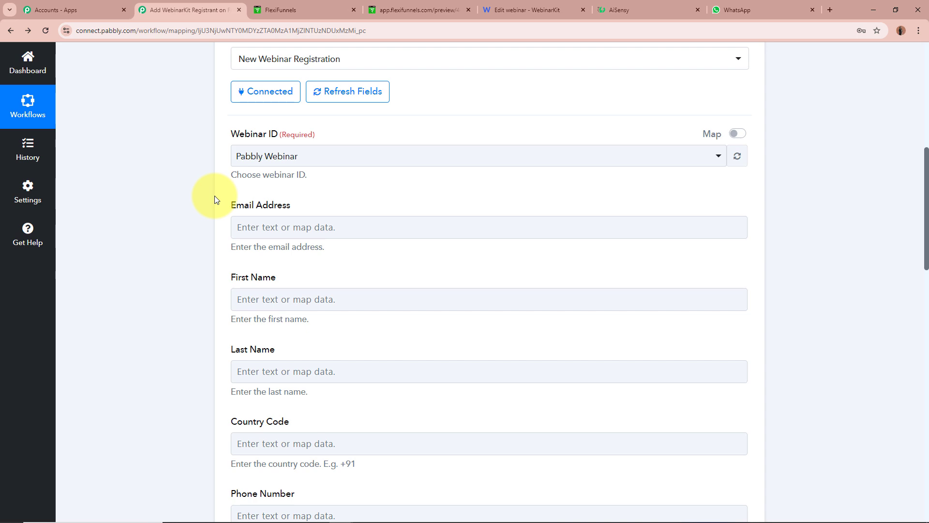
Map the FlexiFunnels submission's Email value into the Email Address field.
scroll(214, 195, "up", 8)
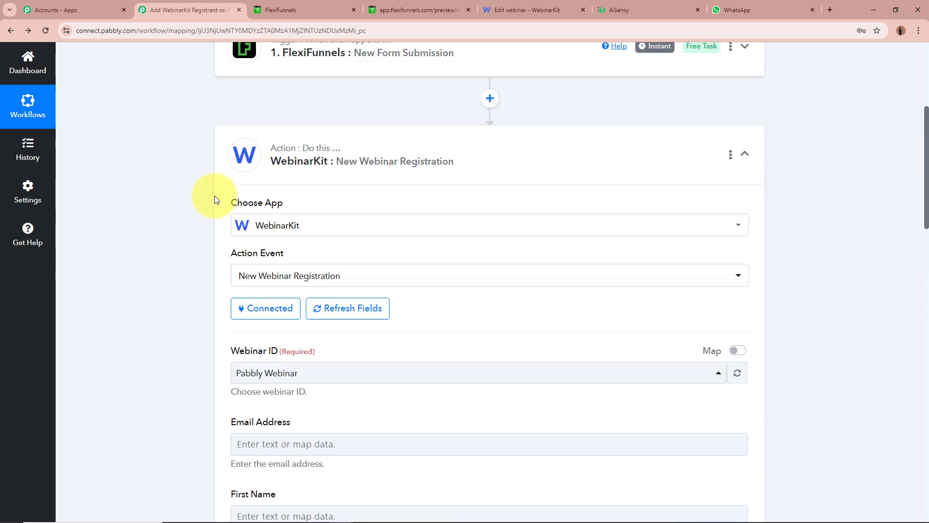
scroll(190, 317, "down", 8)
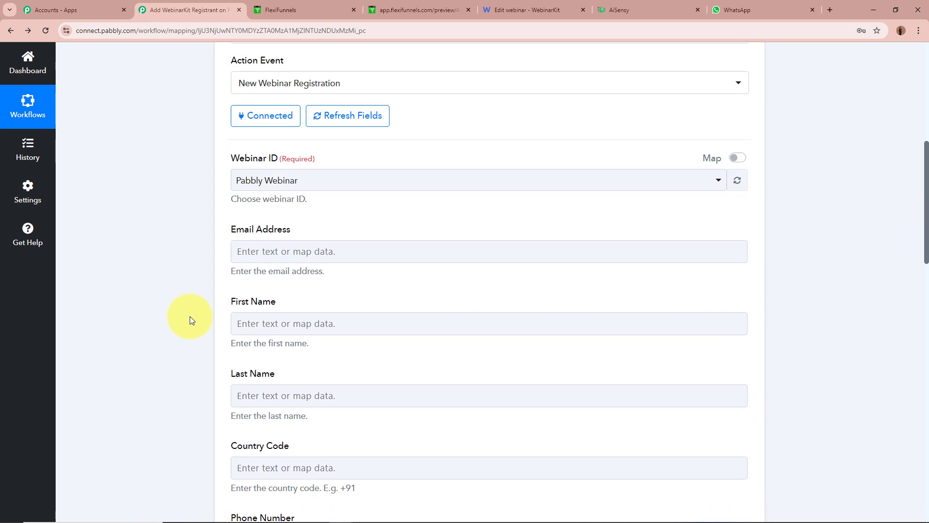
left_click(303, 251)
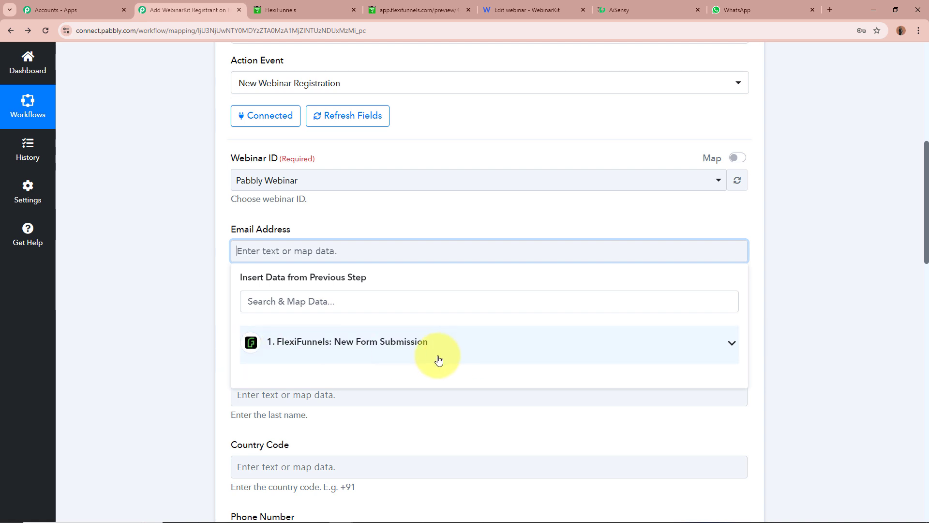
left_click(485, 343)
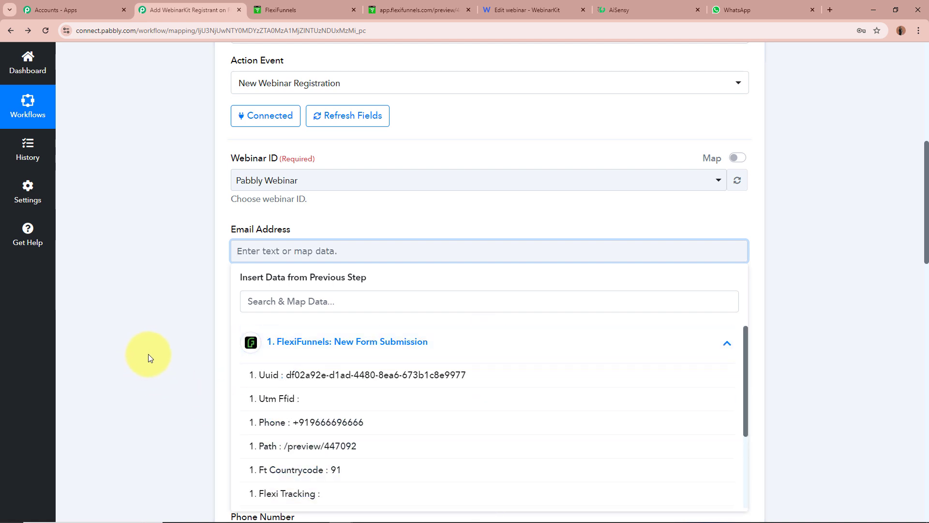
scroll(394, 409, "down", 2)
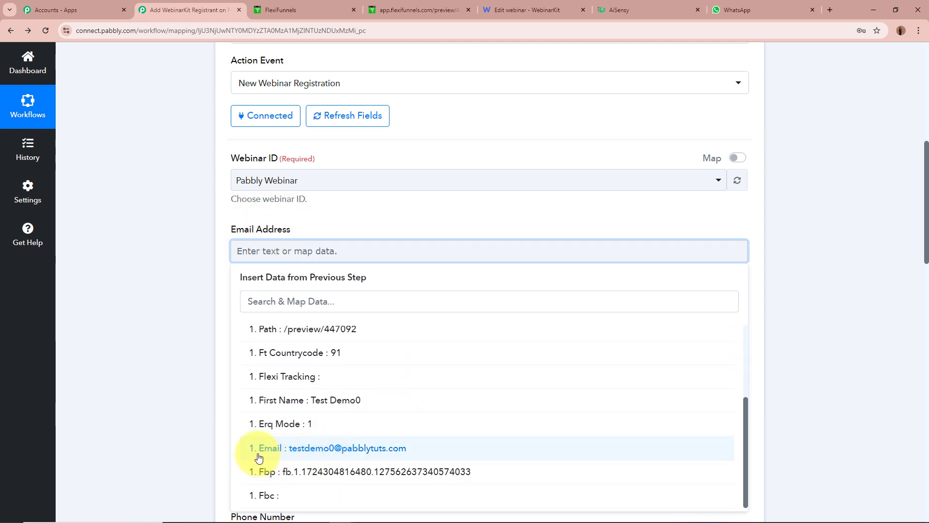
left_click(406, 454)
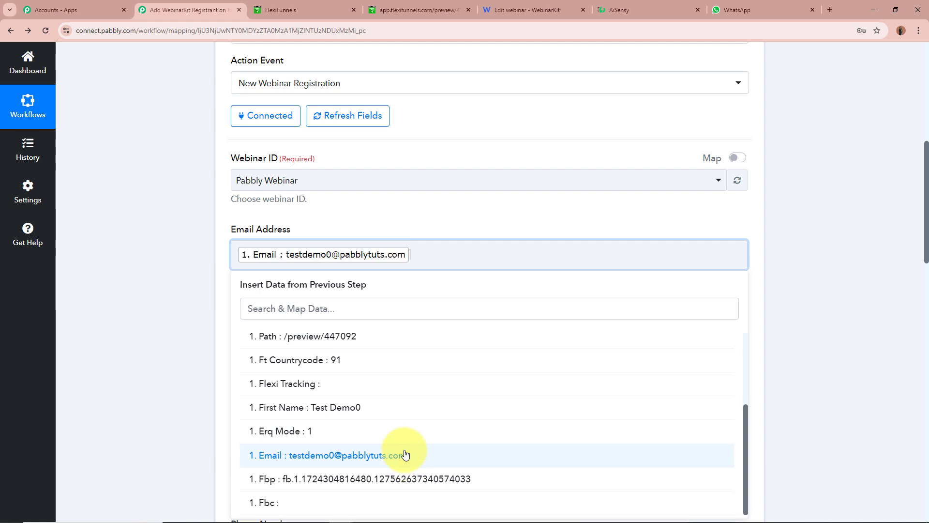
left_click(172, 280)
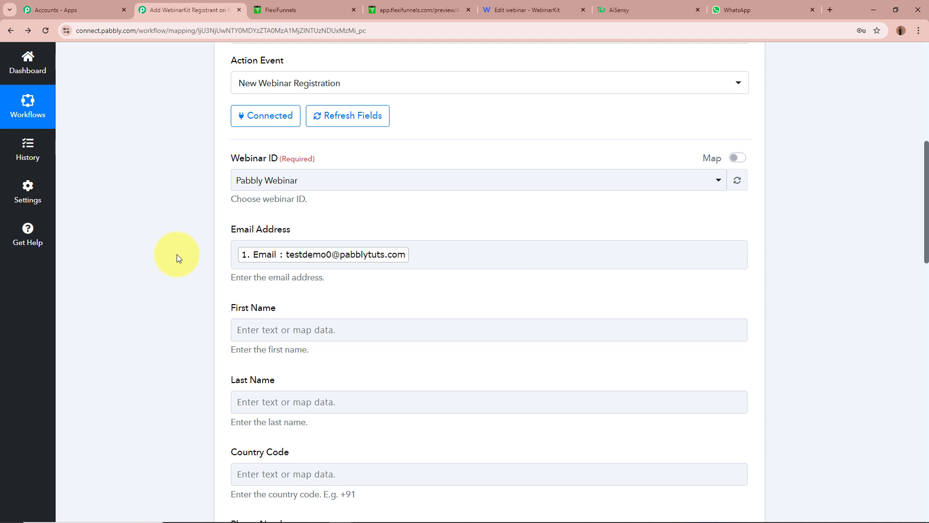
Browse the FlexiFunnels data for First Name, then close the list without mapping anything.
scroll(190, 248, "up", 7)
scroll(152, 294, "down", 8)
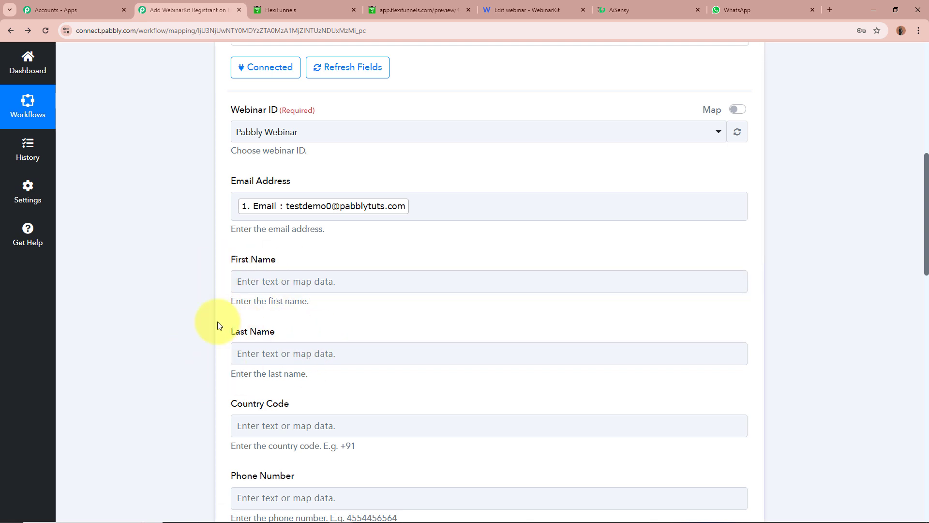
scroll(217, 325, "down", 1)
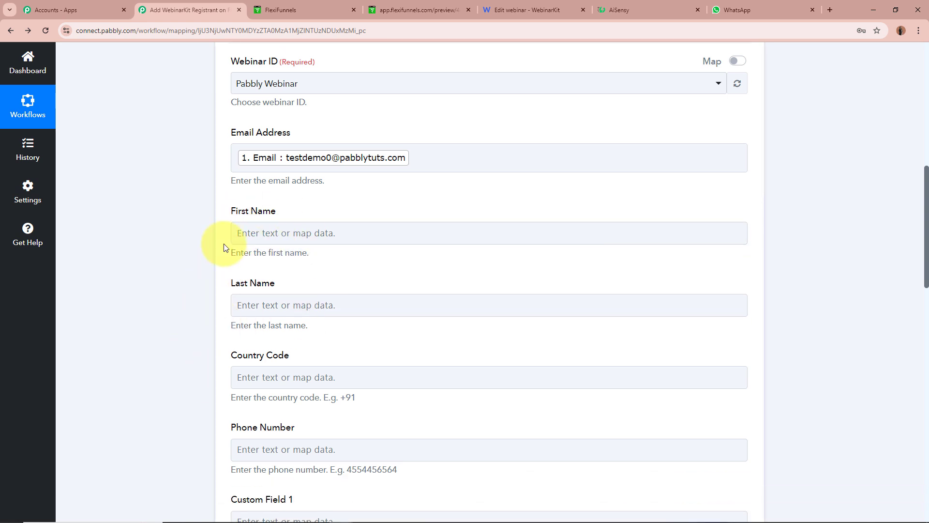
left_click(297, 231)
left_click(381, 325)
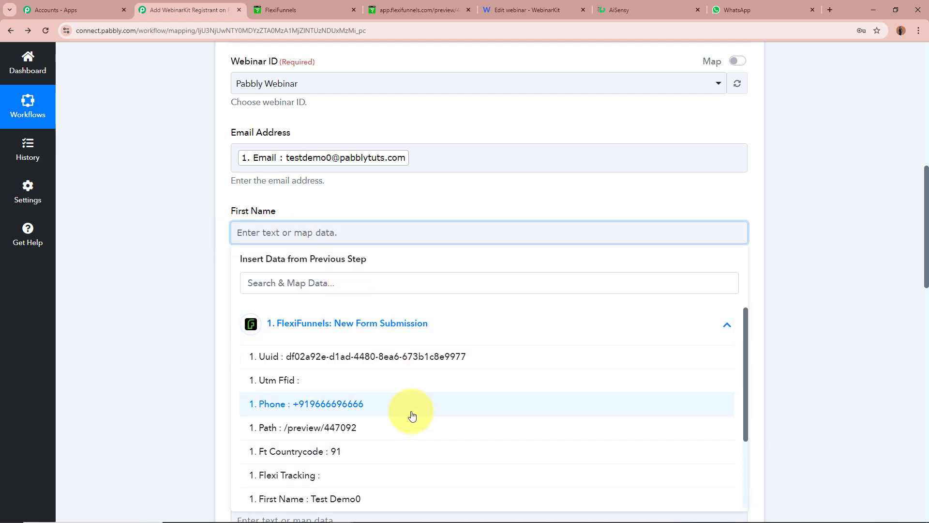
scroll(412, 415, "down", 2)
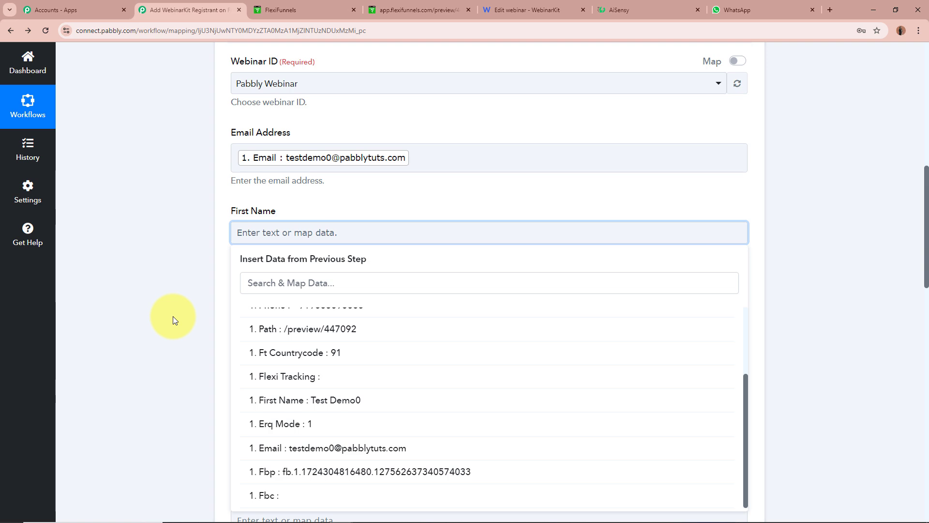
left_click(184, 304)
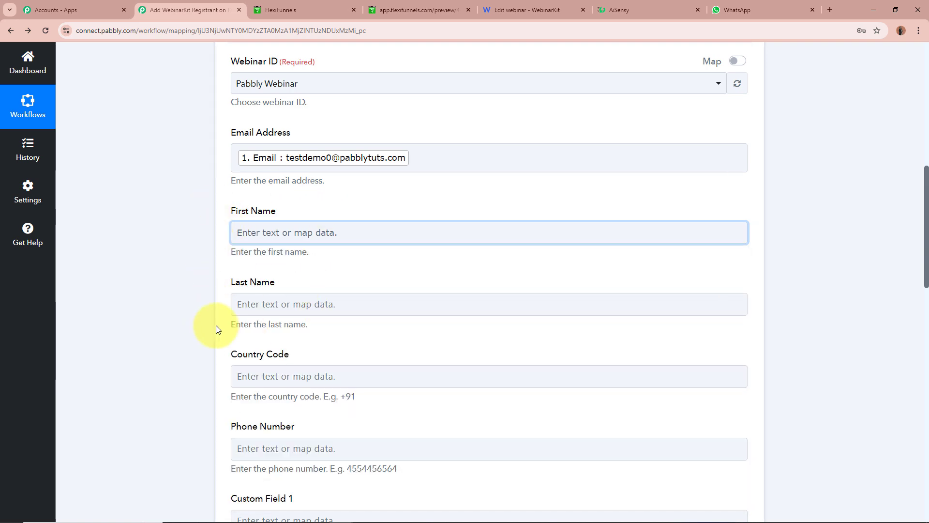
scroll(143, 274, "up", 10)
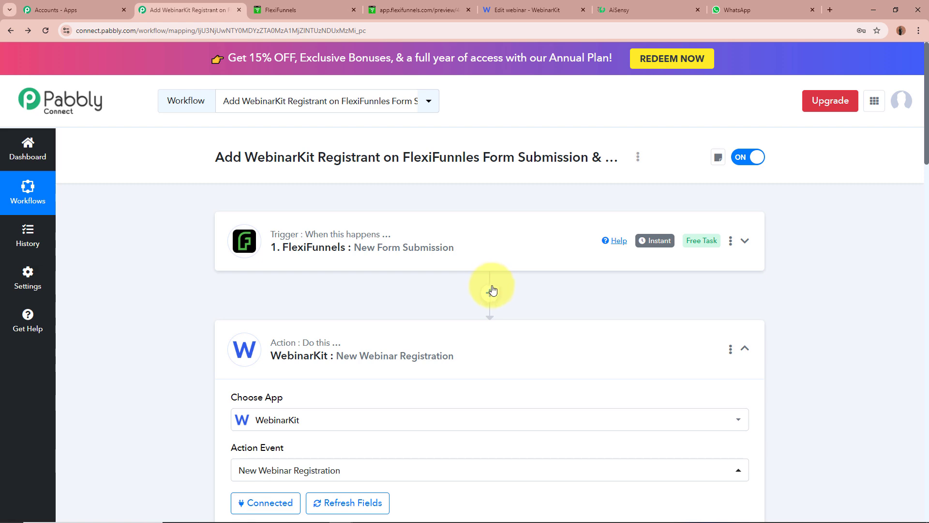
Insert and connect a Text Formatter (Pabbly) step with Split Text after the FlexiFunnels trigger.
left_click(490, 292)
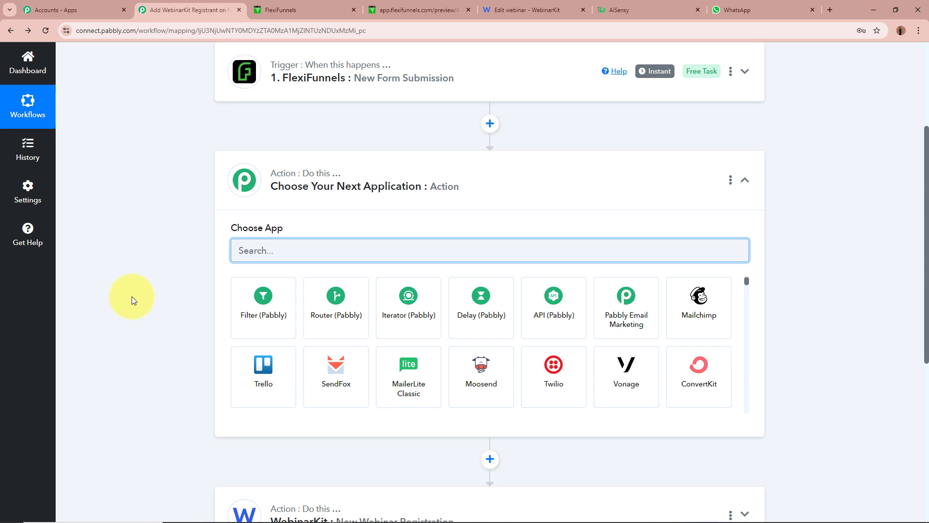
type("Text")
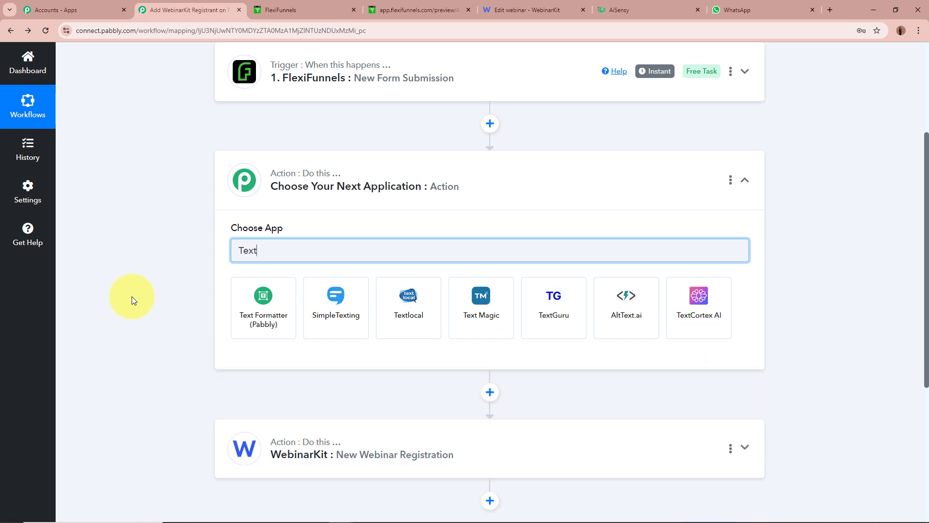
left_click(255, 307)
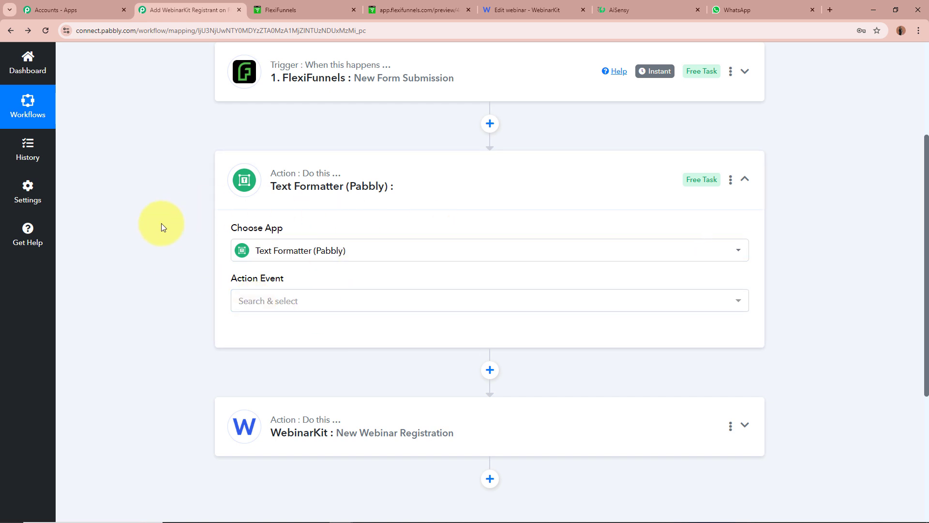
left_click(357, 305)
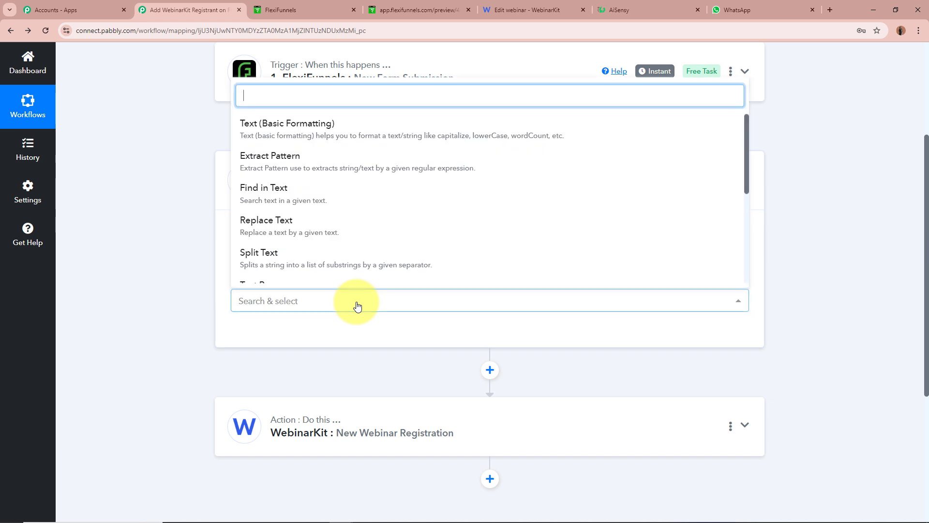
left_click(336, 274)
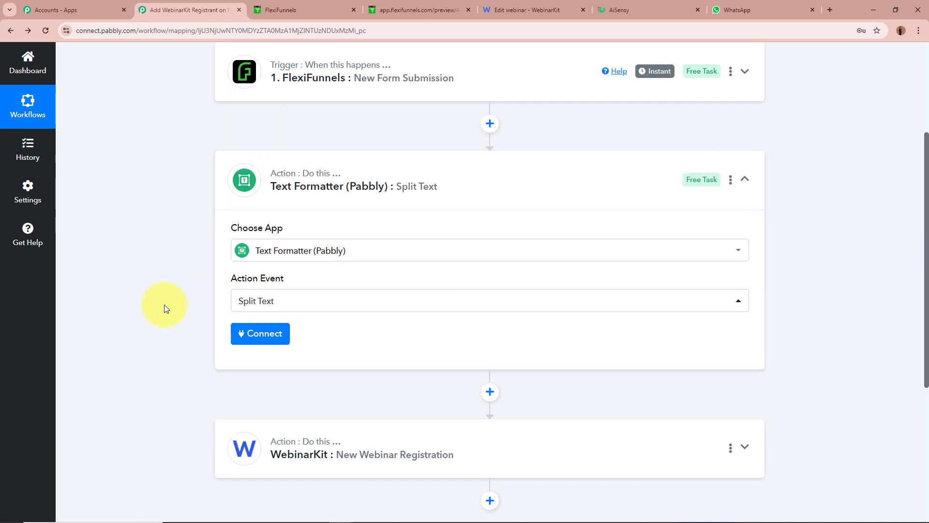
left_click(249, 333)
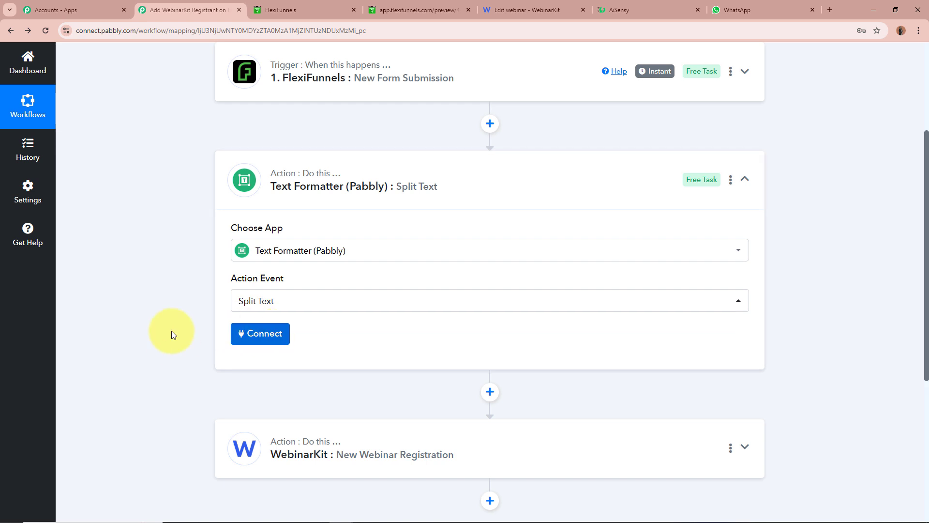
Map the submitted First Name into the Split Text step's Text to Split field.
scroll(173, 335, "down", 3)
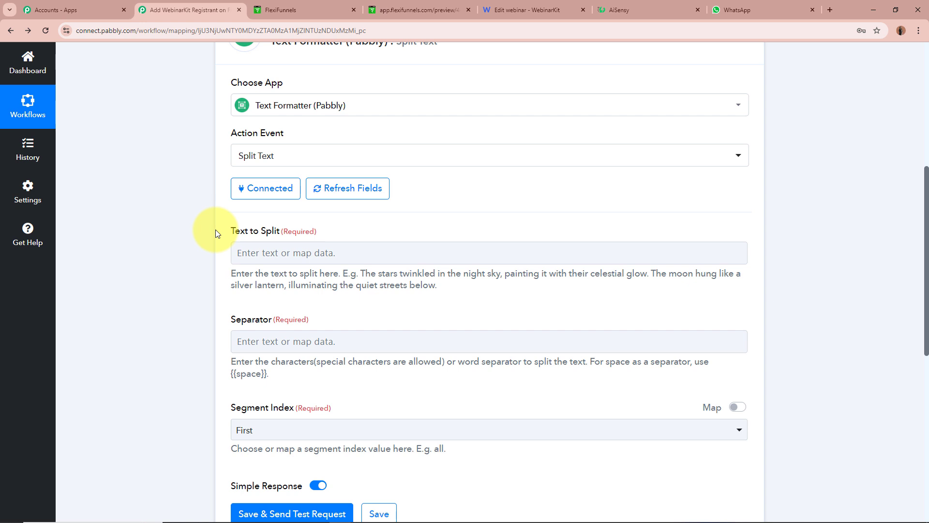
left_click(273, 248)
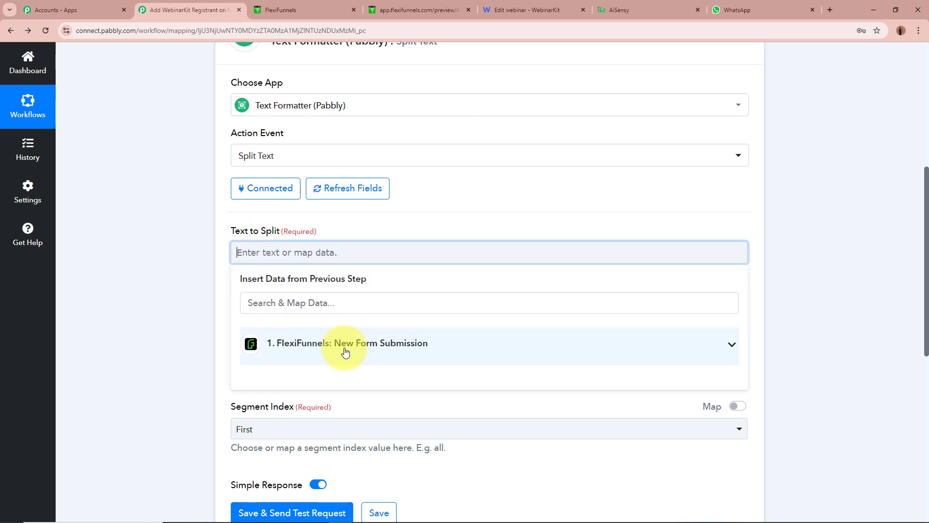
left_click(344, 347)
scroll(373, 400, "down", 4)
left_click(379, 415)
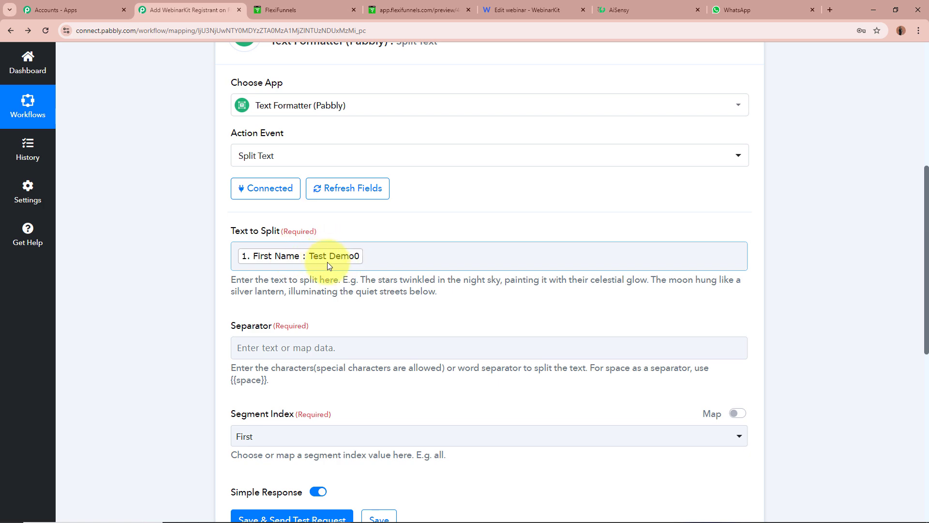
Set the separator to a copied {{space}} placeholder and return all split segments.
scroll(326, 259, "down", 3)
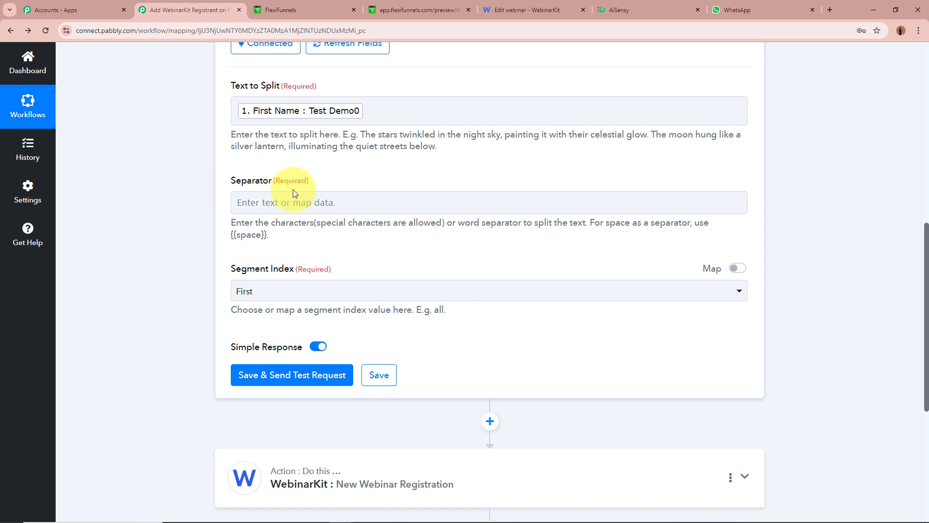
left_click(319, 115)
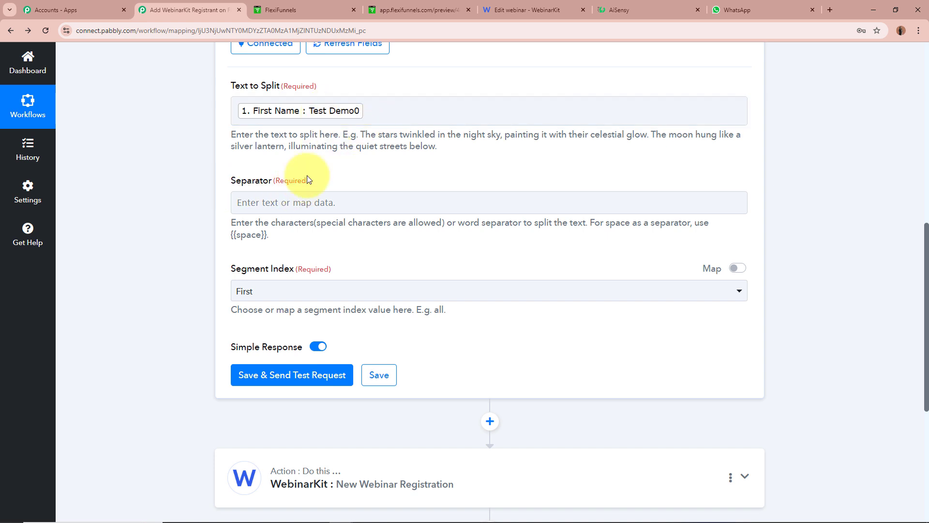
left_click_drag(231, 236, 267, 236)
key("ctrl+c")
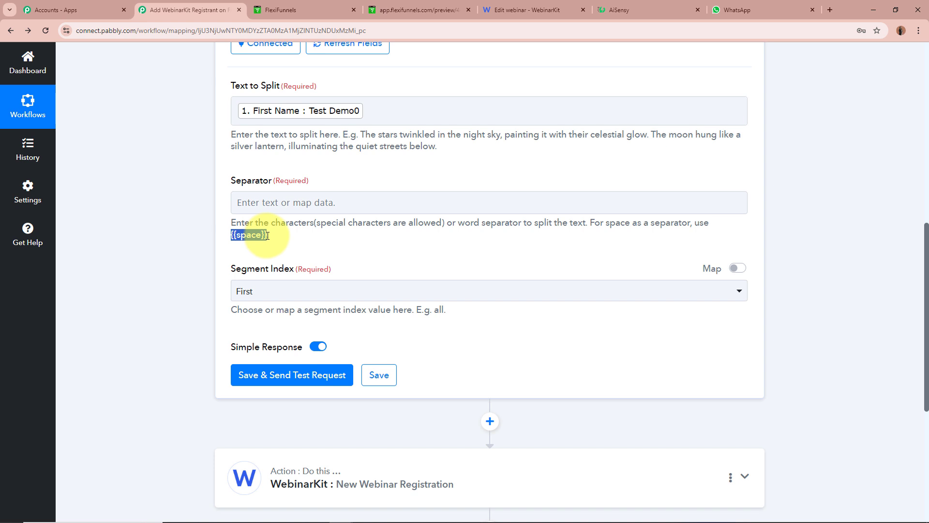
left_click(282, 204)
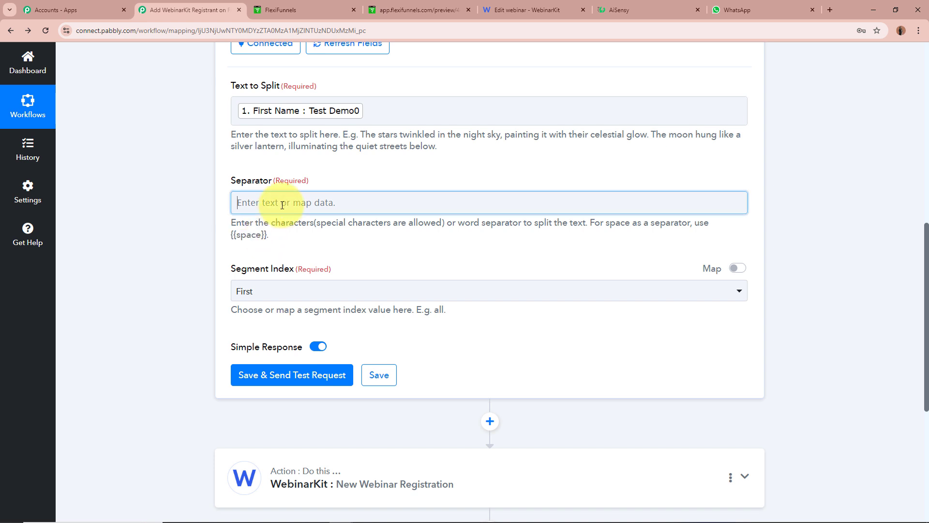
key("ctrl+v")
left_click(169, 234)
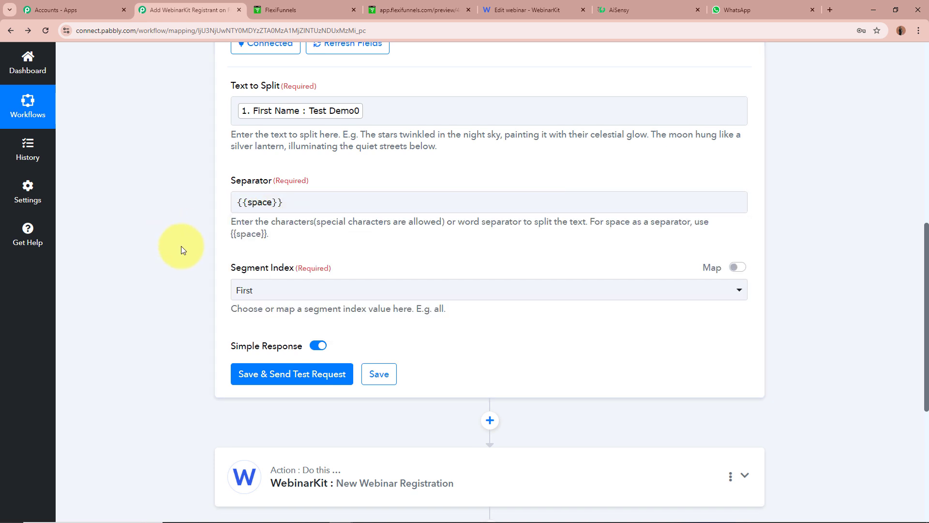
left_click(328, 120)
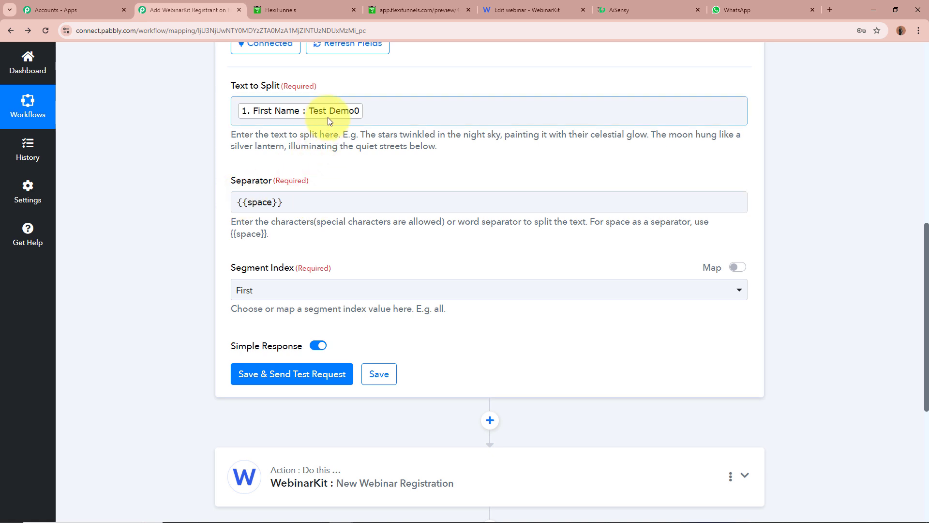
left_click(173, 208)
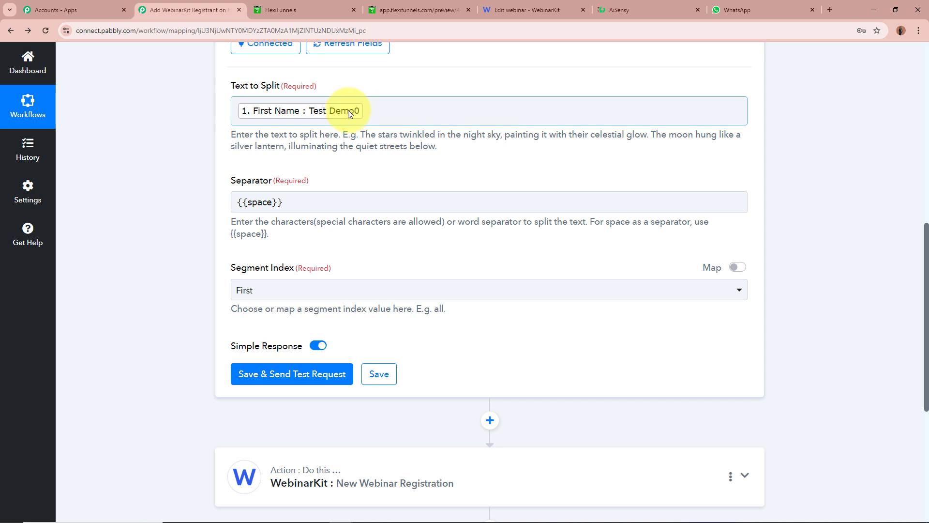
left_click(303, 290)
left_click(298, 440)
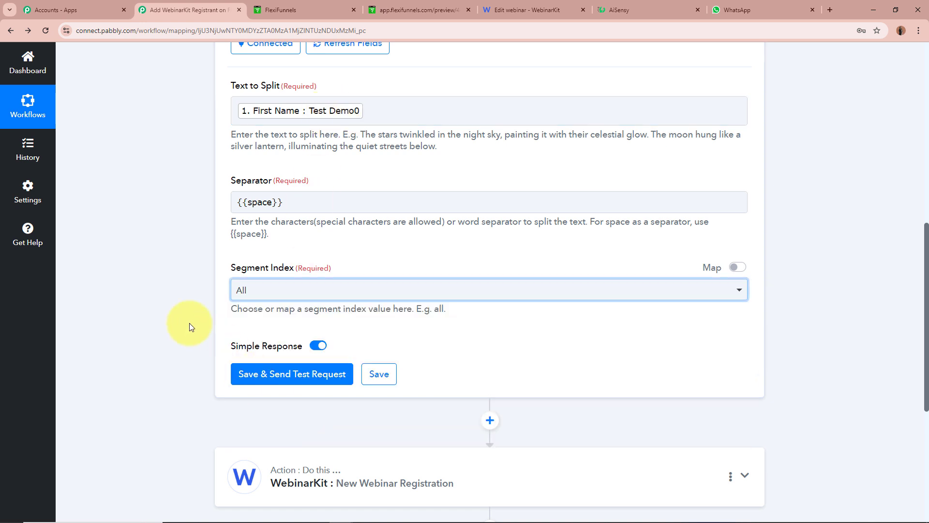
Save and test the step, checking Result 0 'Test' and Result 1 'Demo0'.
scroll(189, 322, "down", 2)
left_click(319, 281)
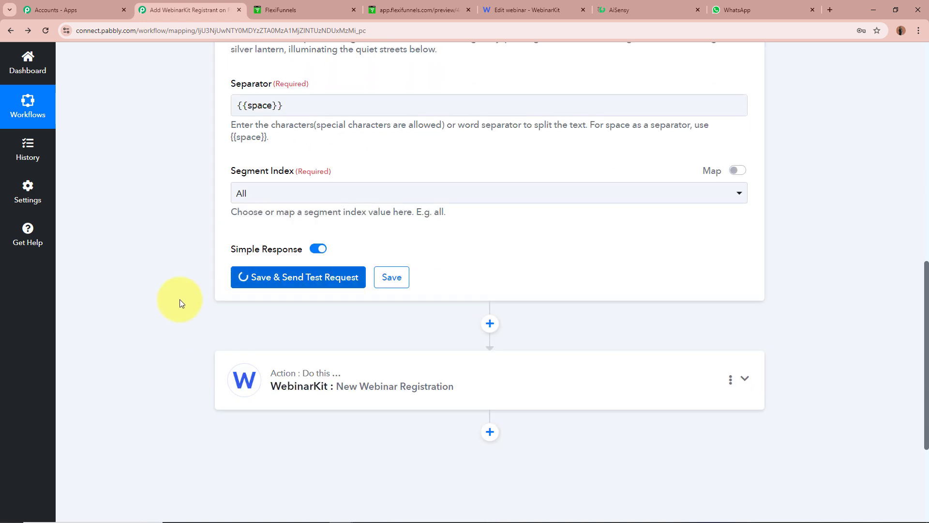
scroll(179, 303, "down", 1)
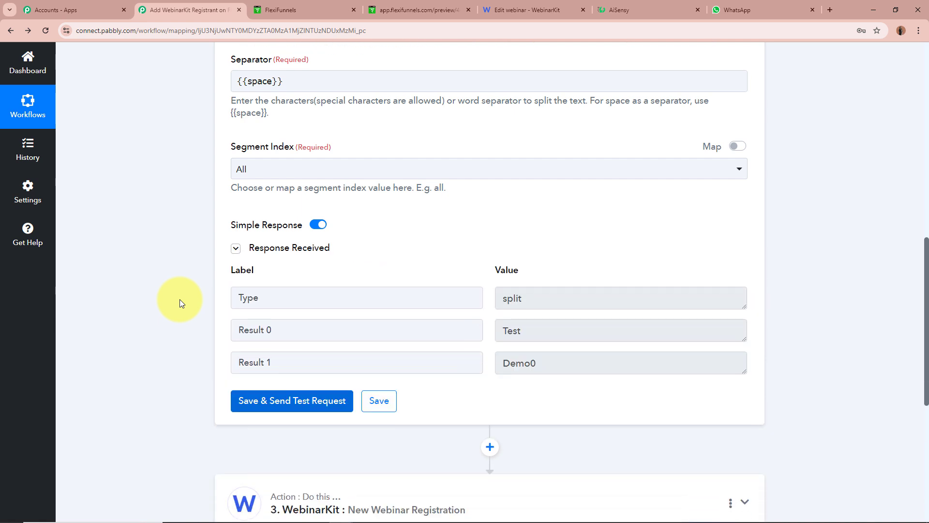
left_click(542, 306)
double_click(542, 306)
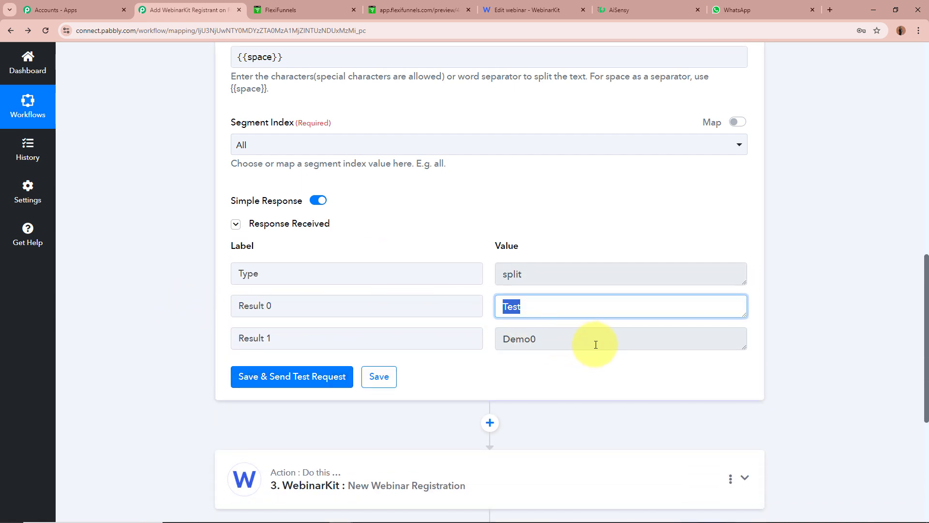
double_click(513, 339)
Map Split Text Result 0 into First Name and Result 1 into Last Name.
scroll(575, 339, "down", 4)
left_click(534, 299)
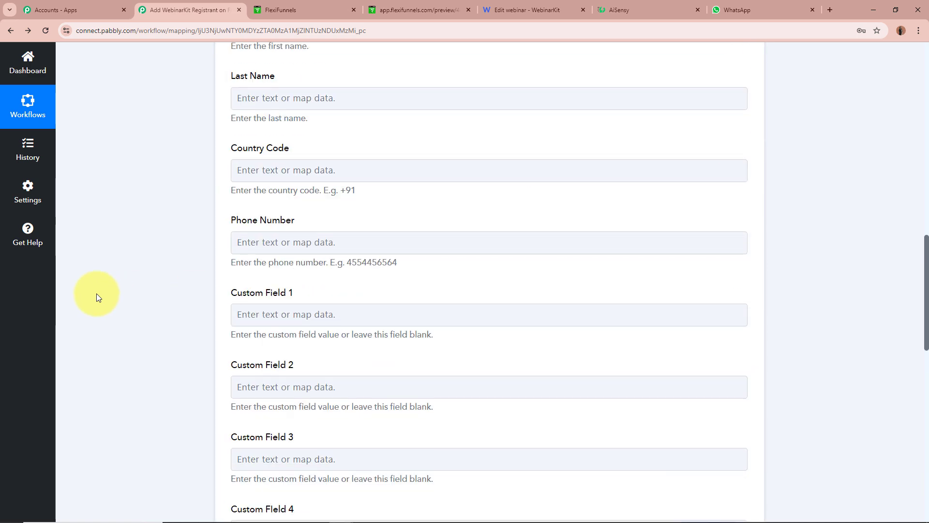
scroll(112, 292, "down", 5)
scroll(112, 296, "down", 1)
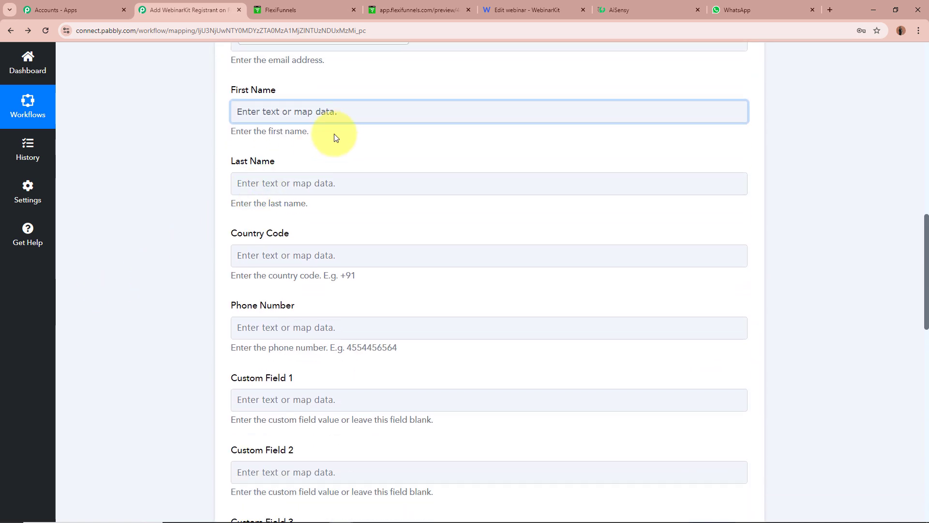
left_click(353, 112)
left_click(393, 240)
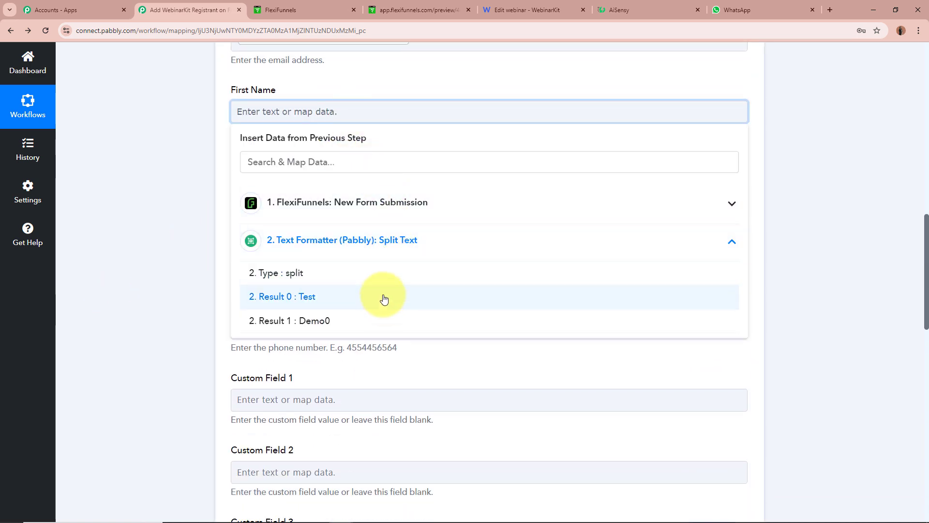
left_click(384, 297)
left_click(305, 187)
left_click(377, 338)
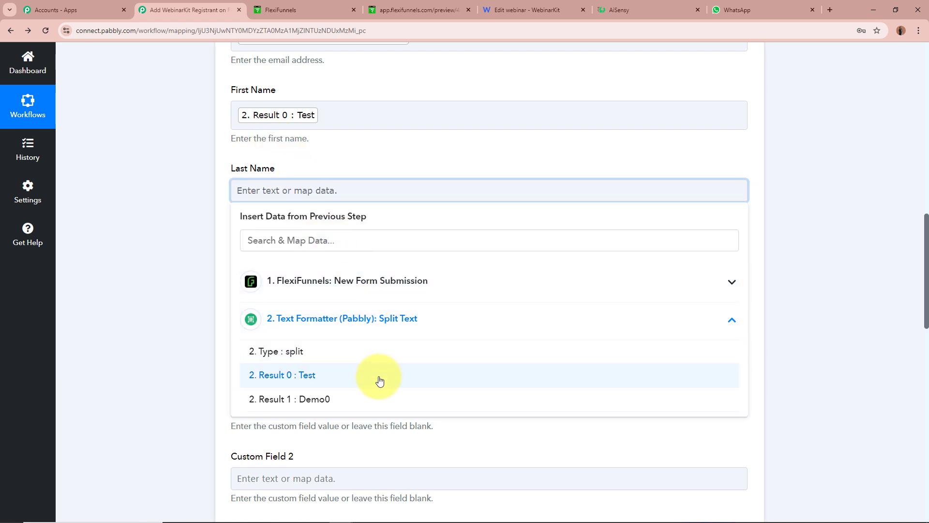
left_click(379, 405)
left_click(92, 146)
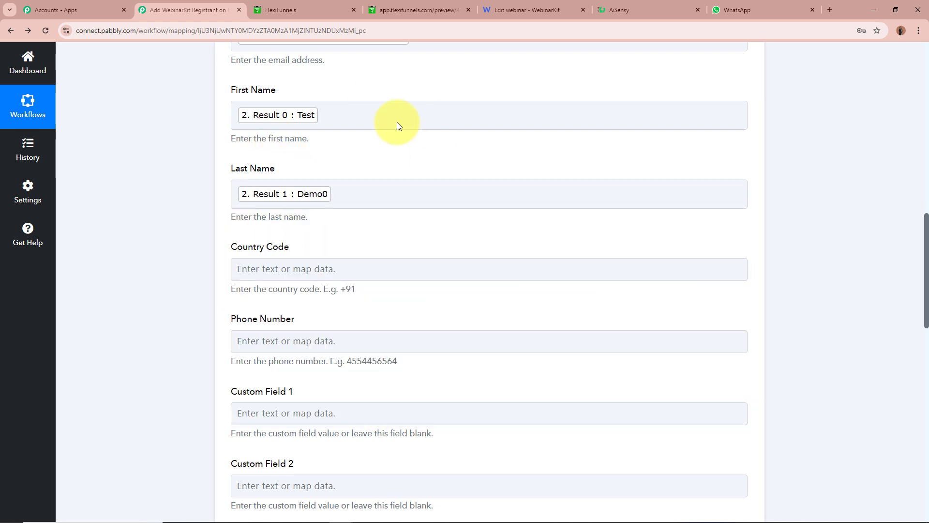
Fill Country Code with Ft Countrycode prefixed by a '+' sign.
scroll(183, 151, "down", 1)
left_click(261, 217)
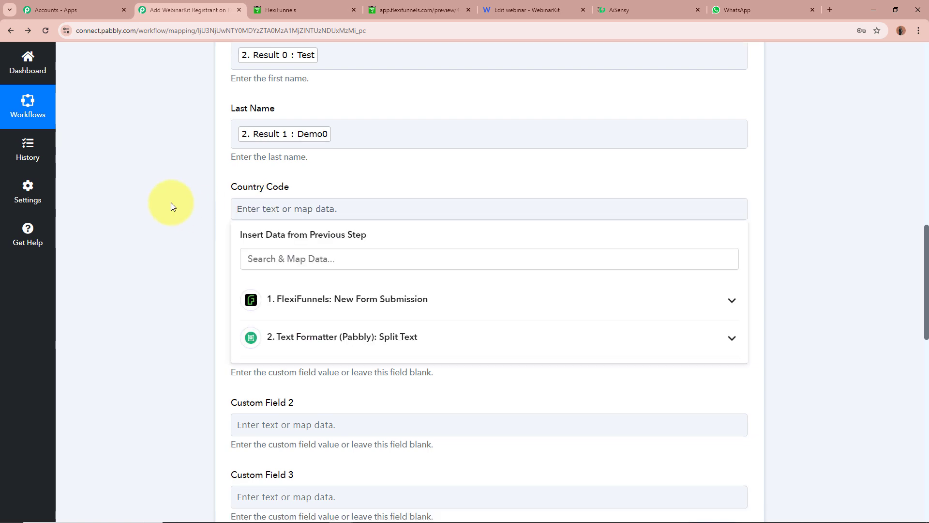
scroll(363, 164, "down", 3)
left_click(350, 176)
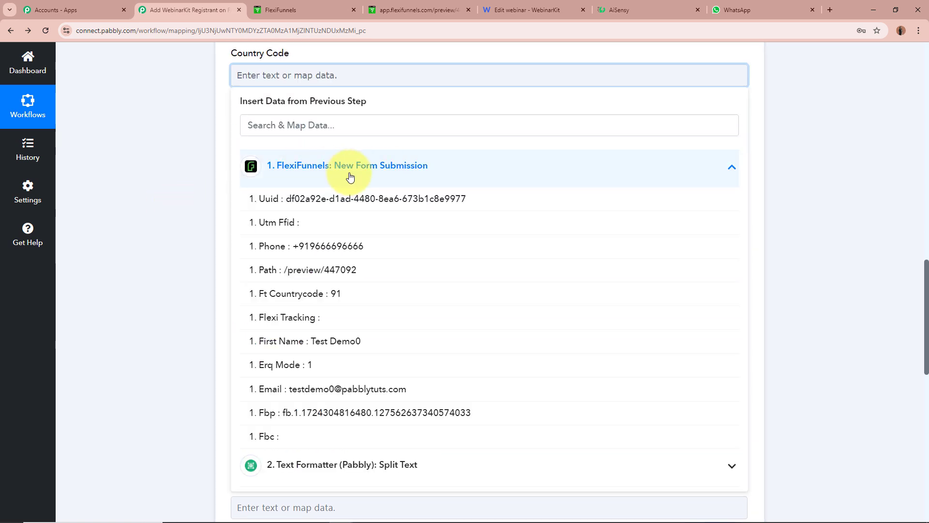
left_click(353, 295)
left_click(199, 185)
scroll(393, 198, "up", 2)
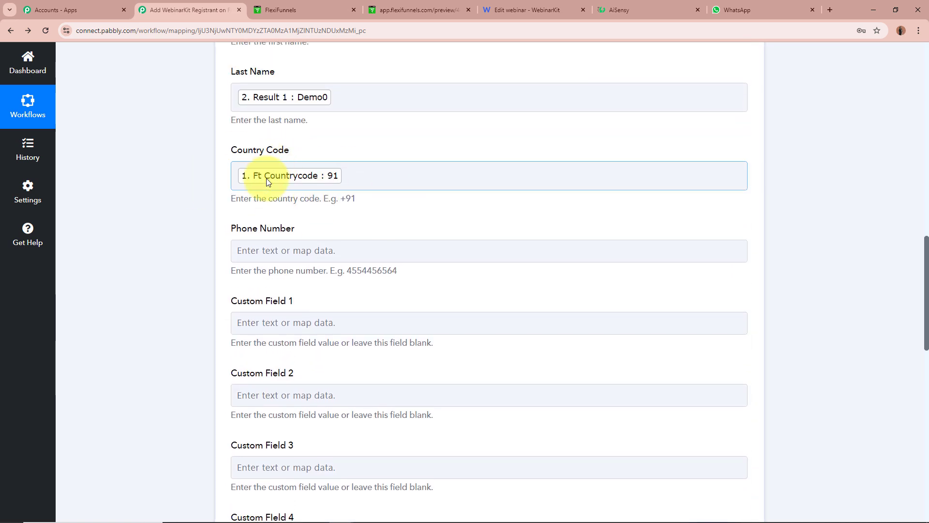
left_click(234, 175)
left_click(238, 175)
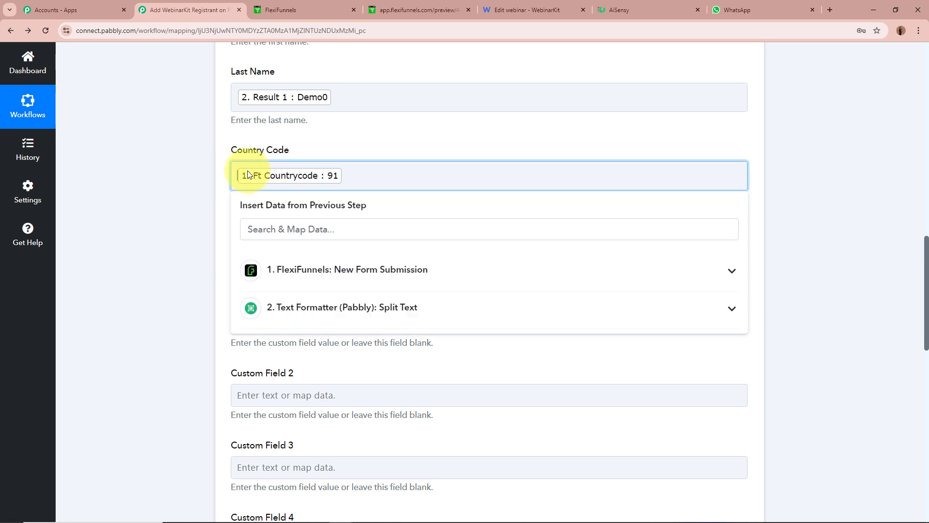
type("+")
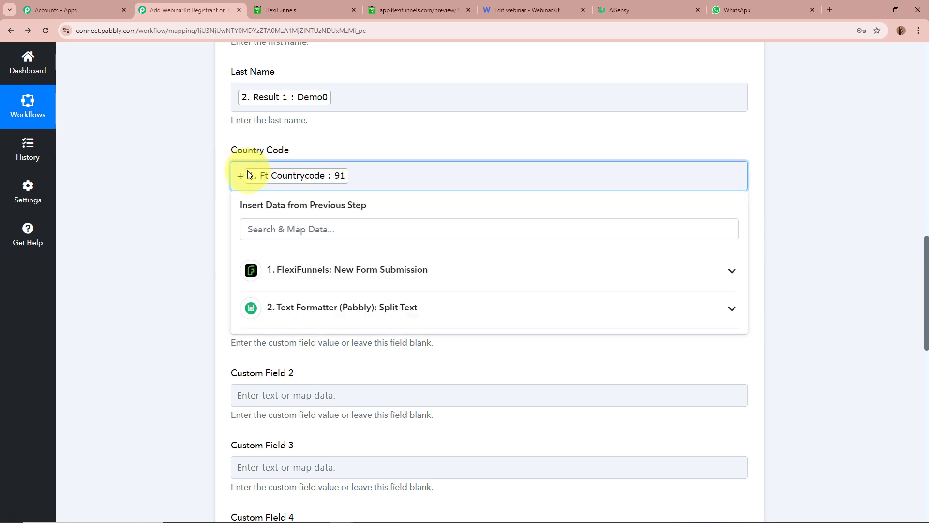
left_click(187, 209)
Map the submitted Phone into the Phone Number field.
scroll(180, 211, "down", 1)
left_click(270, 201)
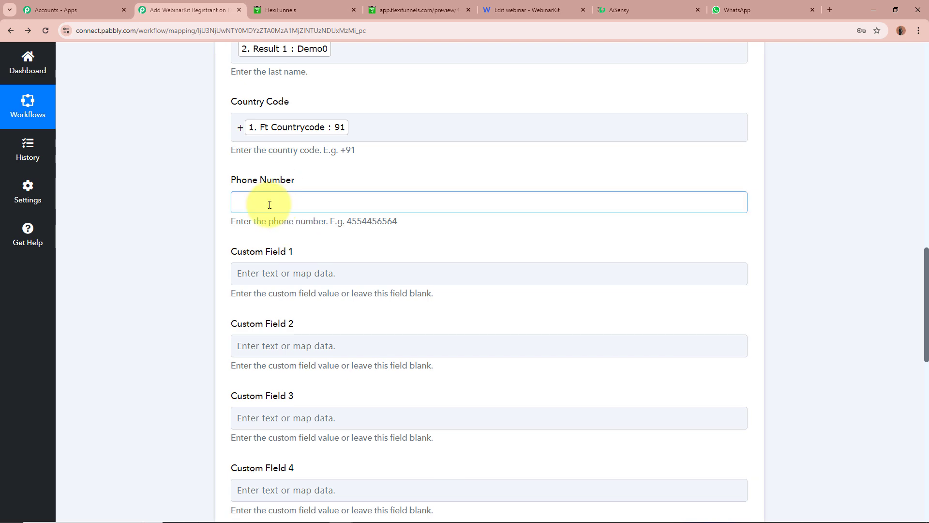
scroll(245, 197, "down", 2)
left_click(252, 196)
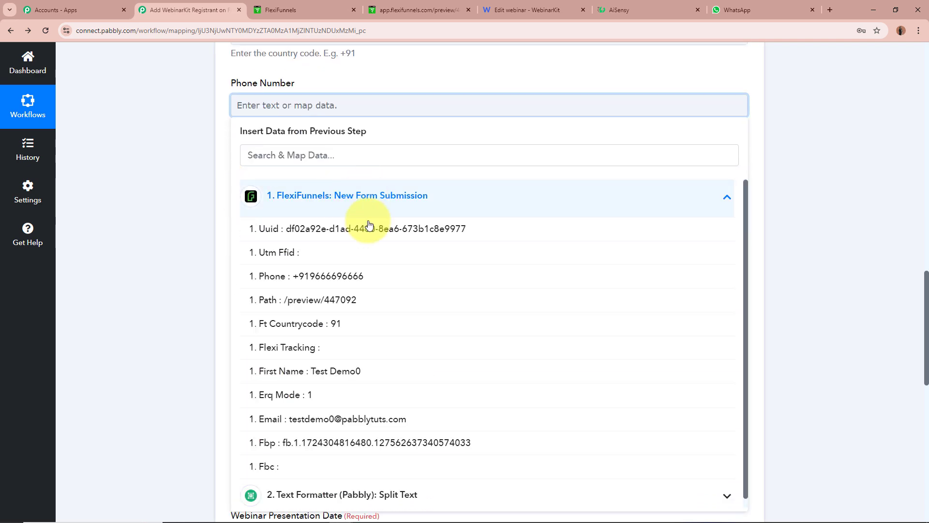
left_click(415, 276)
scroll(131, 175, "down", 2)
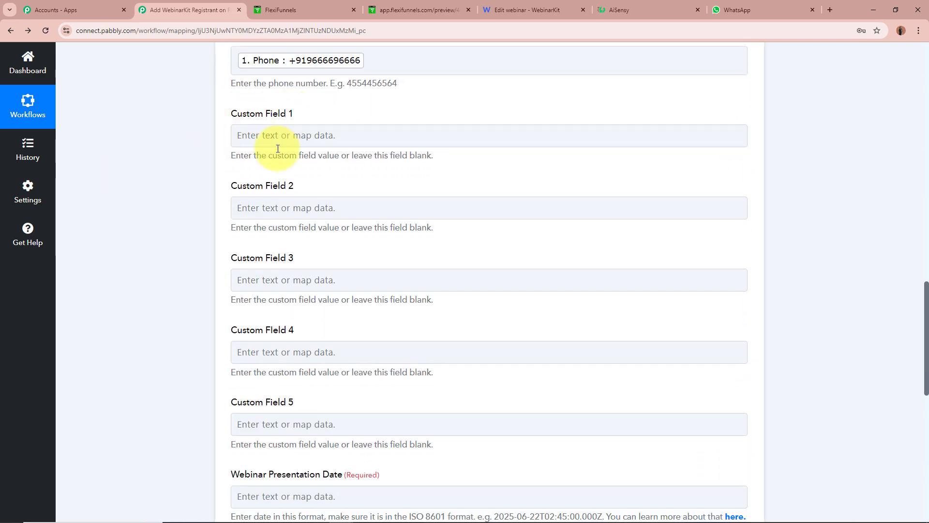
scroll(504, 276, "down", 3)
left_click(504, 278)
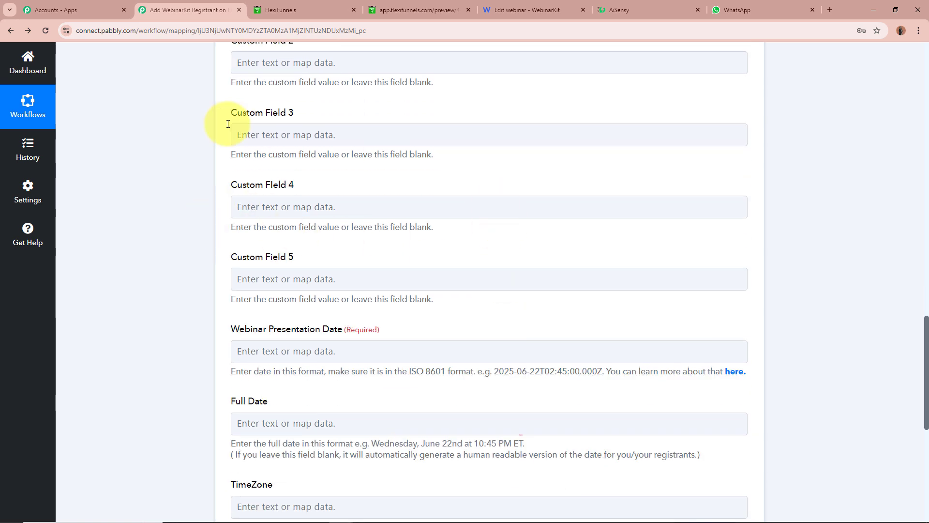
scroll(228, 141, "up", 3)
scroll(498, 288, "down", 4)
scroll(193, 222, "down", 1)
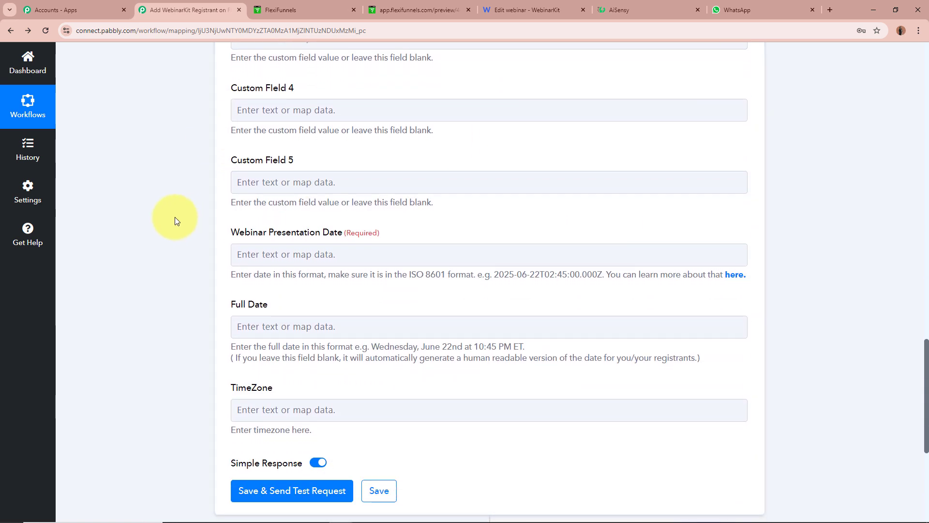
Check the required Webinar Presentation Date field's data options, leaving it unmapped.
left_click_drag(330, 237, 371, 237)
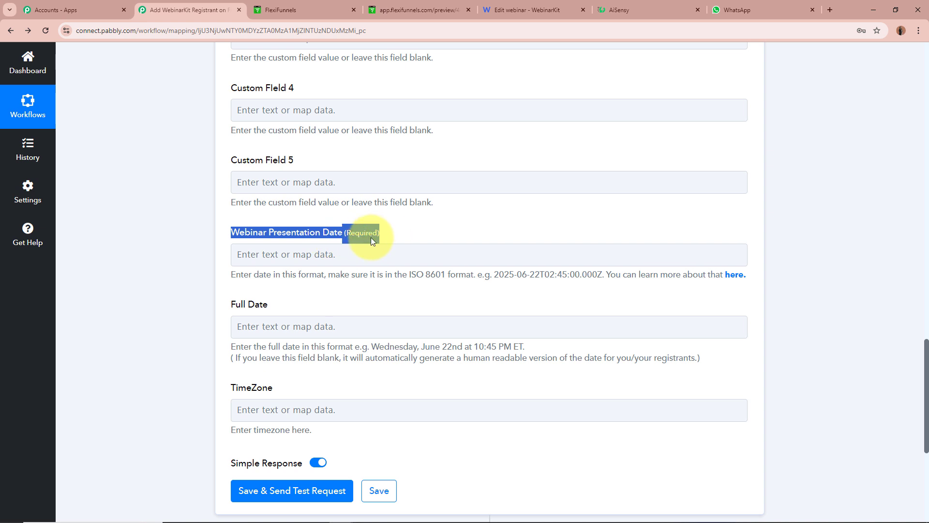
left_click(181, 239)
left_click(262, 250)
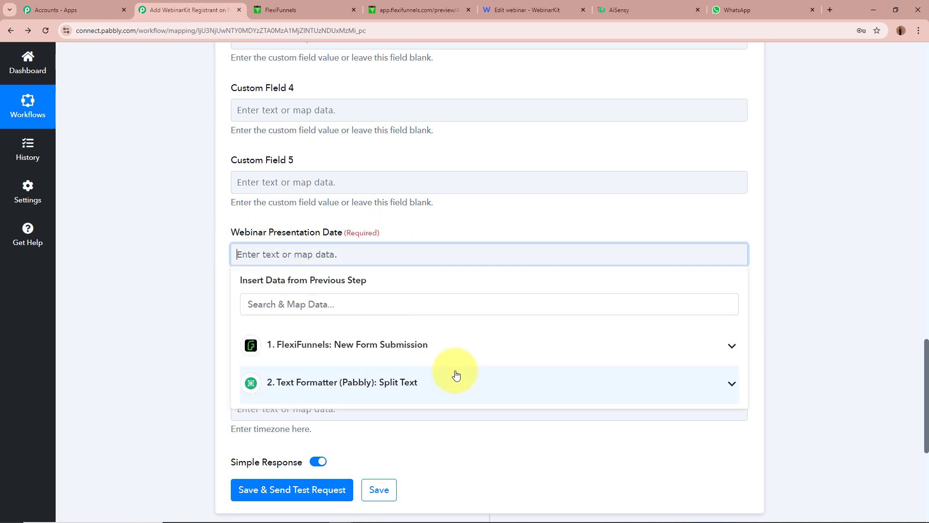
left_click(452, 361)
scroll(526, 442, "down", 3)
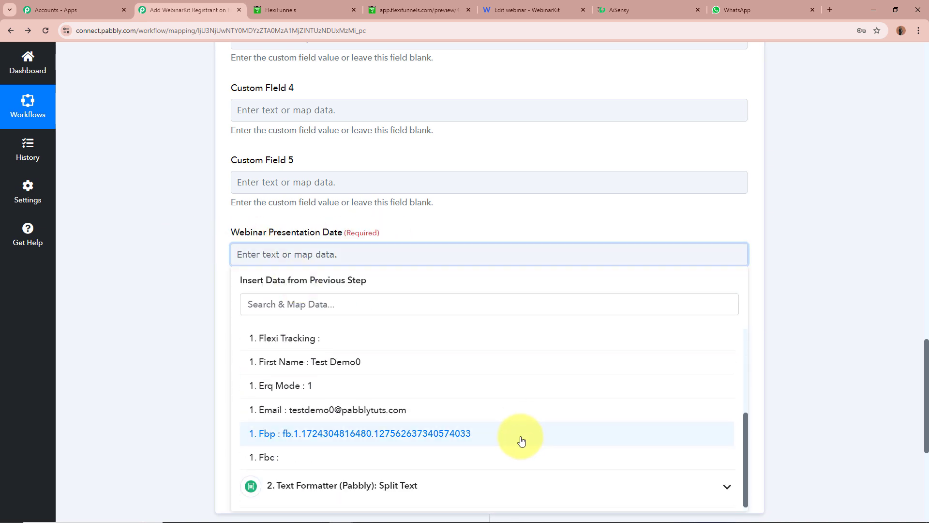
scroll(522, 440, "up", 3)
left_click(107, 307)
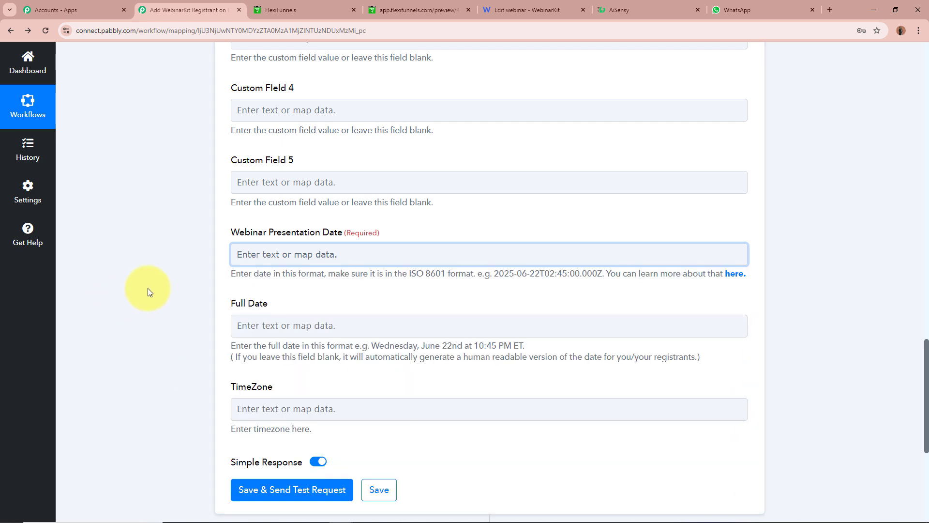
left_click(411, 9)
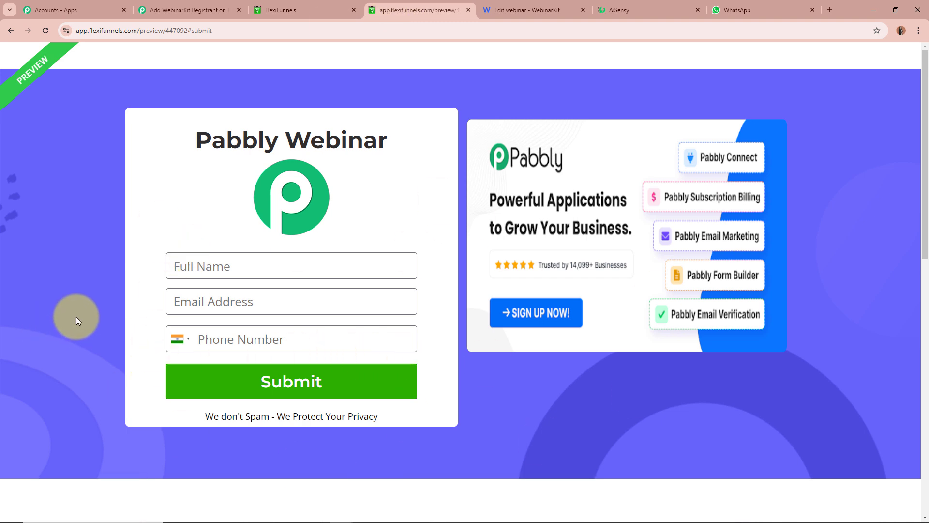
Go back from the form preview to the WebinarKit registration mapping in Pabbly Connect.
left_click(216, 11)
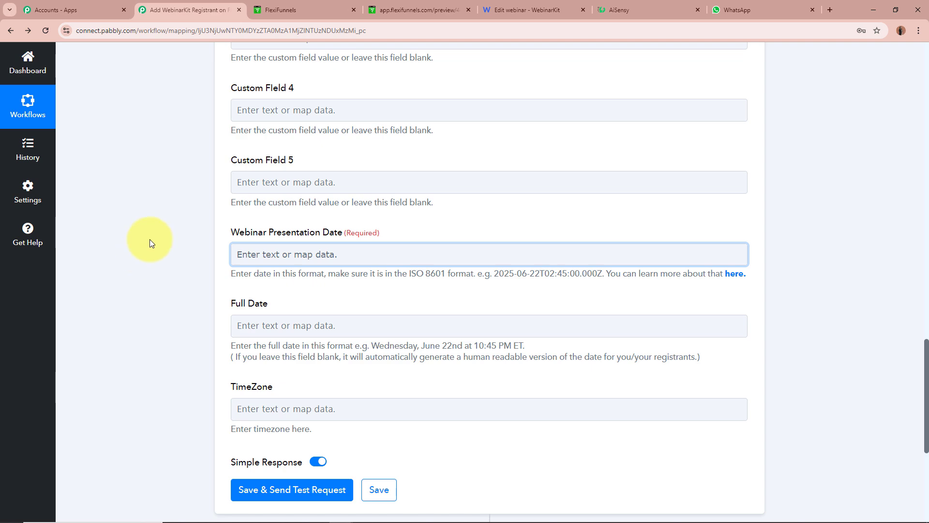
Recheck the form preview and the Webinar Presentation Date field in the mapping.
left_click(403, 6)
left_click(184, 9)
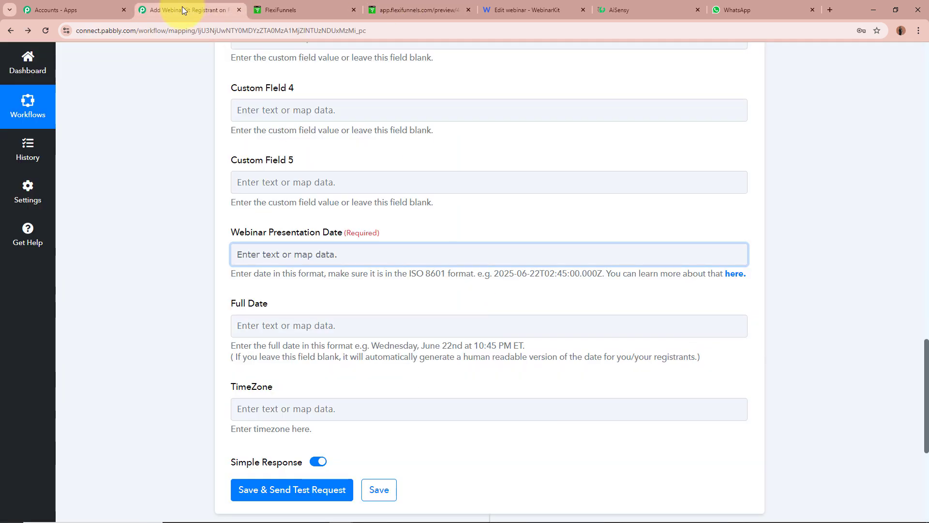
left_click_drag(234, 233, 348, 233)
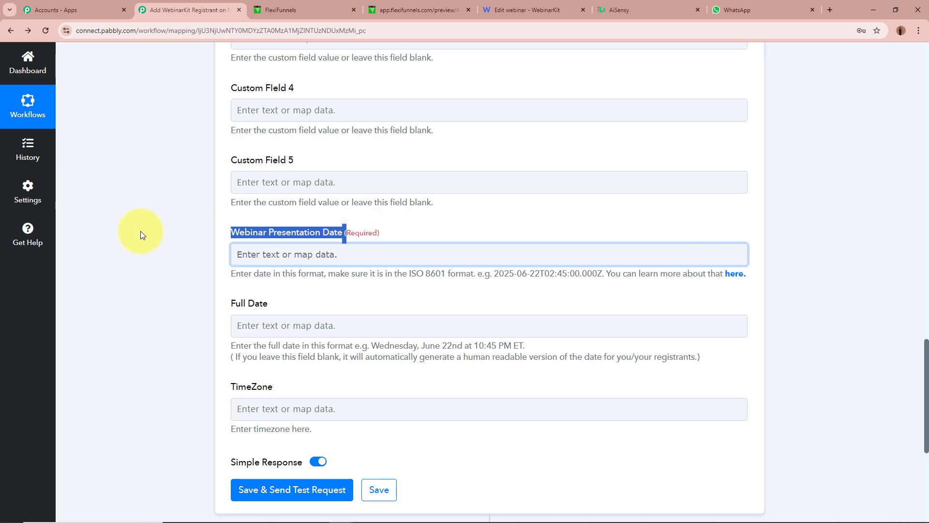
left_click(141, 234)
scroll(145, 247, "up", 20)
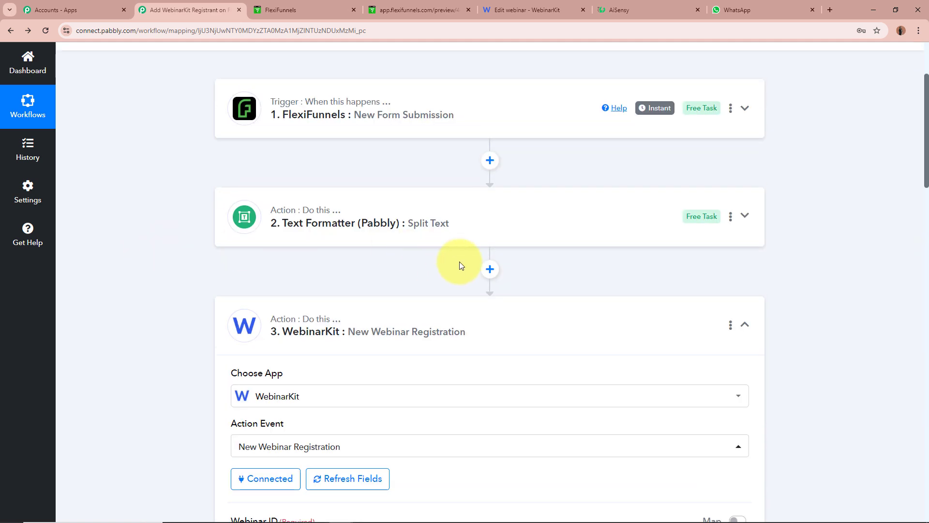
Insert and connect a Date/Time Formatter (Pabbly) step with Format Date with Time Zone before WebinarKit.
left_click(489, 269)
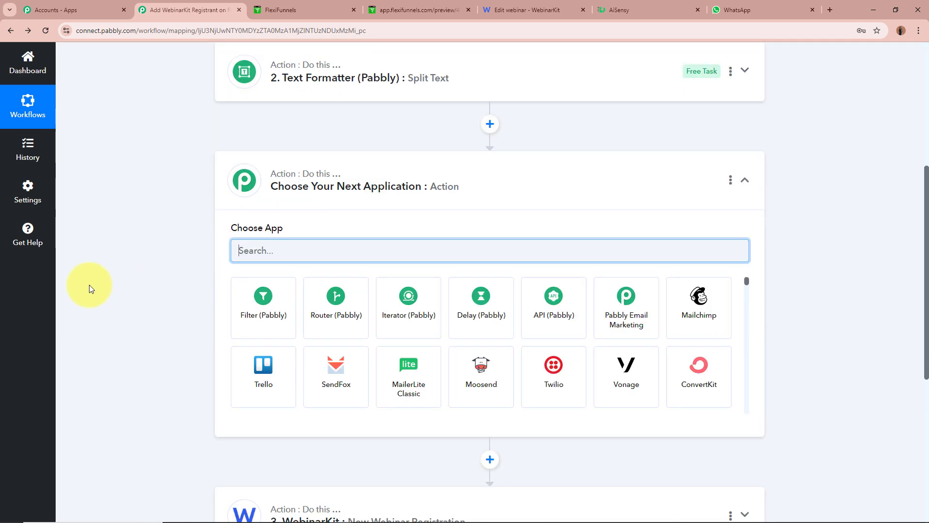
type("Date")
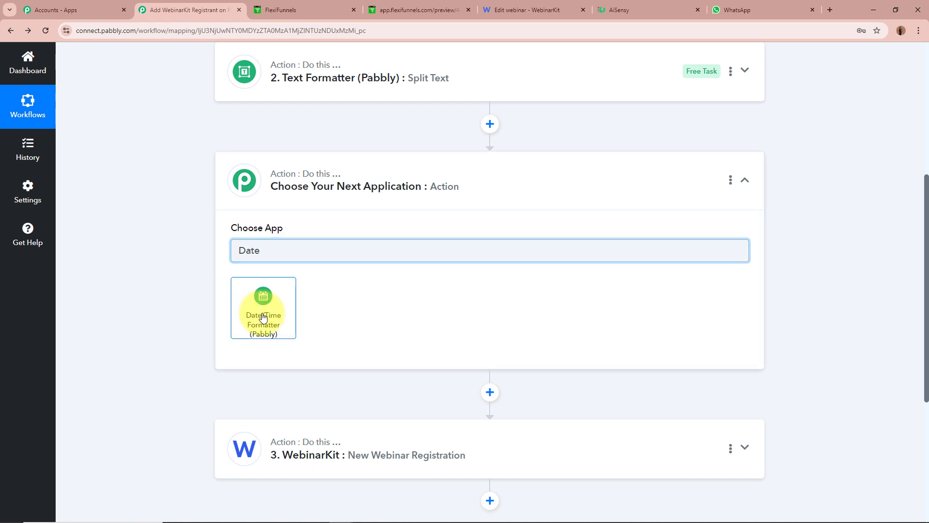
left_click(263, 317)
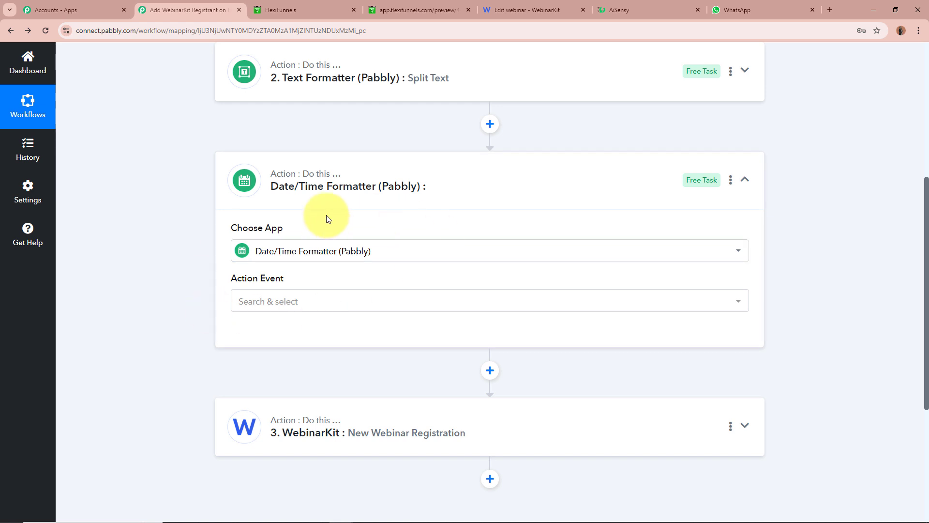
left_click(348, 302)
left_click(344, 362)
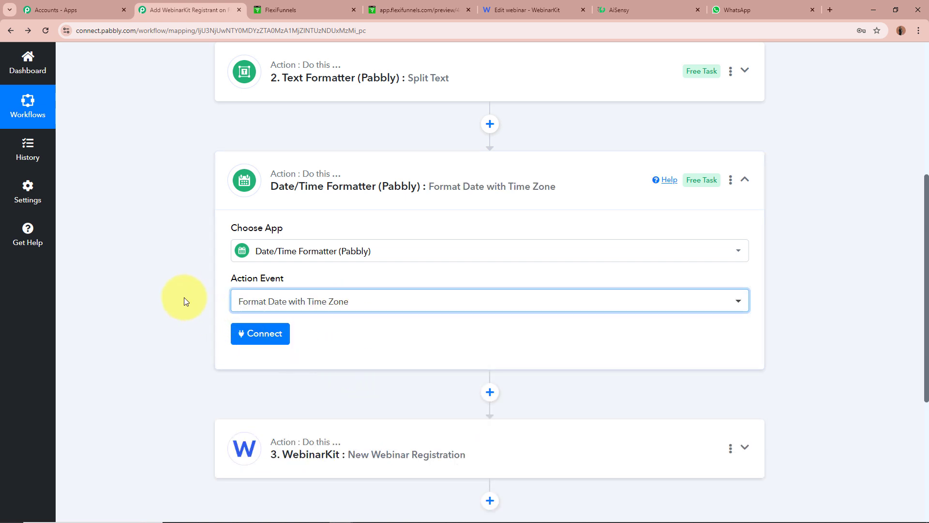
left_click(235, 332)
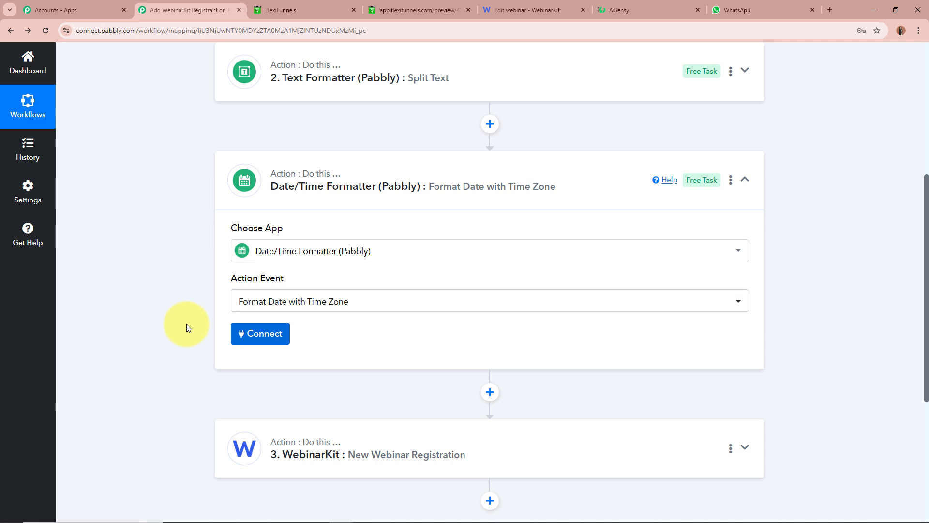
scroll(179, 319, "down", 4)
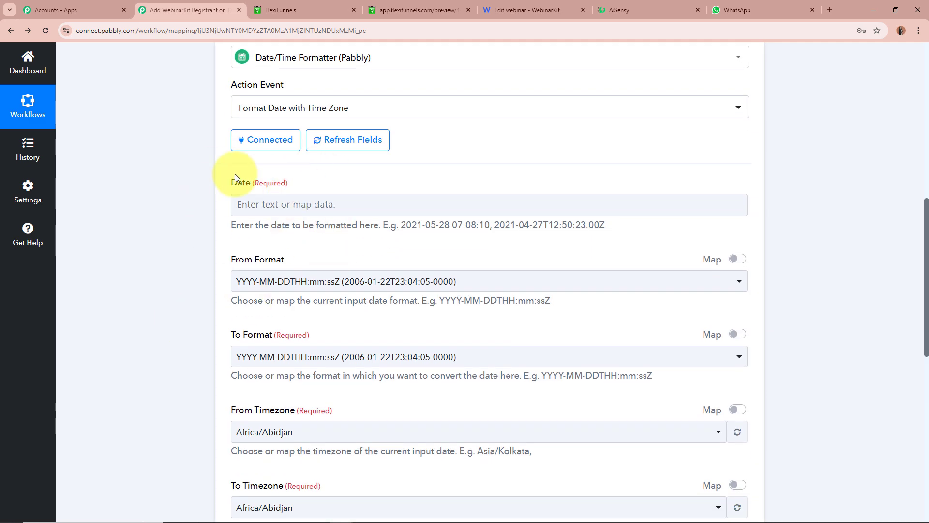
left_click(520, 10)
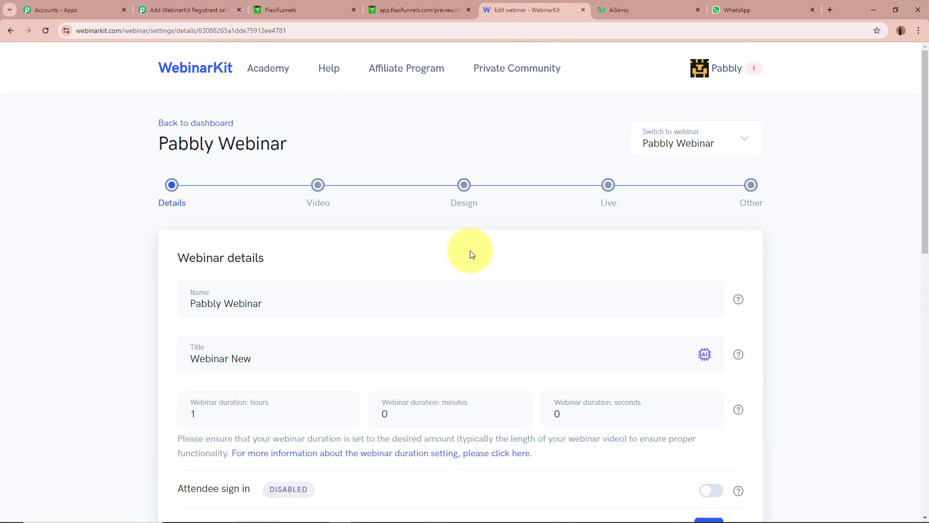
scroll(470, 254, "down", 3)
scroll(471, 254, "down", 8)
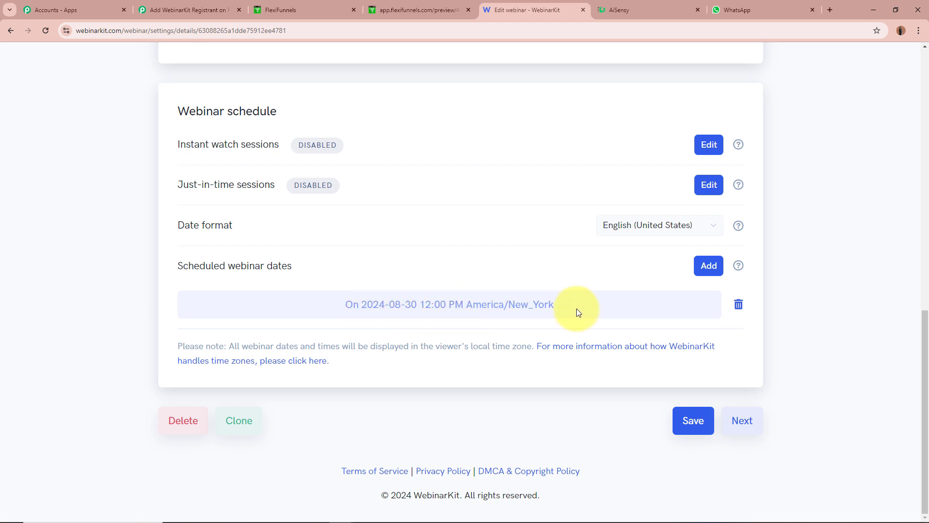
left_click(191, 10)
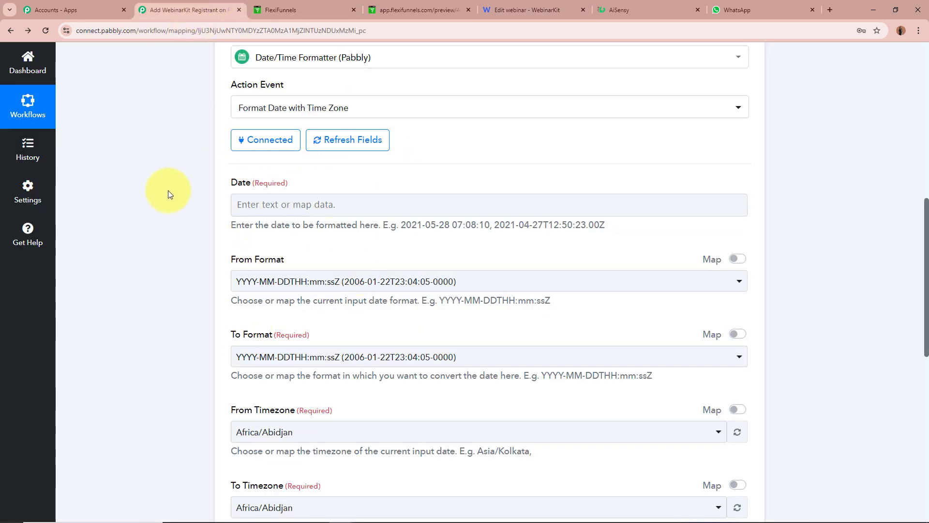
left_click(303, 202)
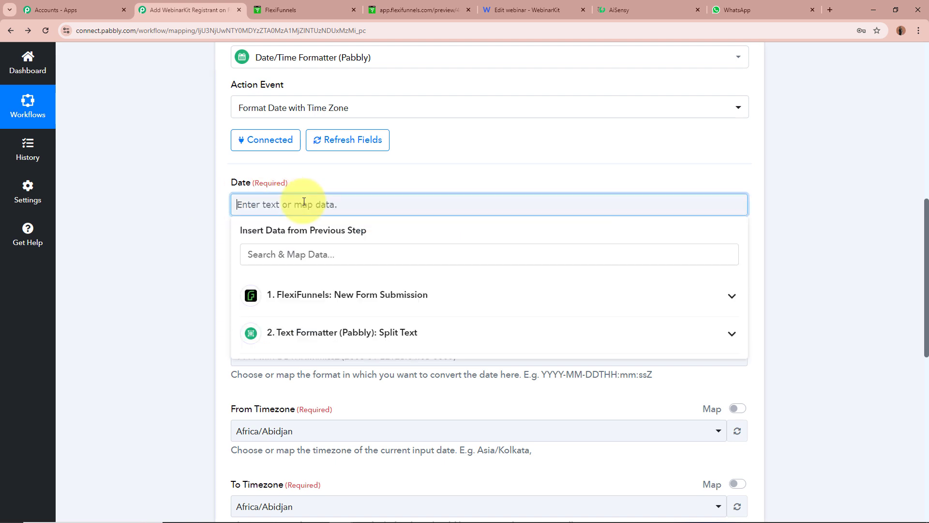
left_click(152, 196)
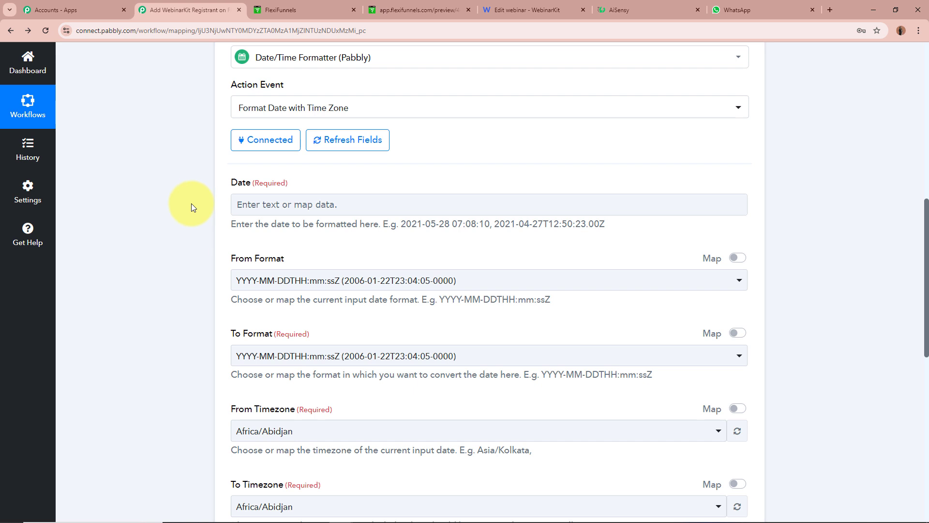
left_click(289, 204)
type("30")
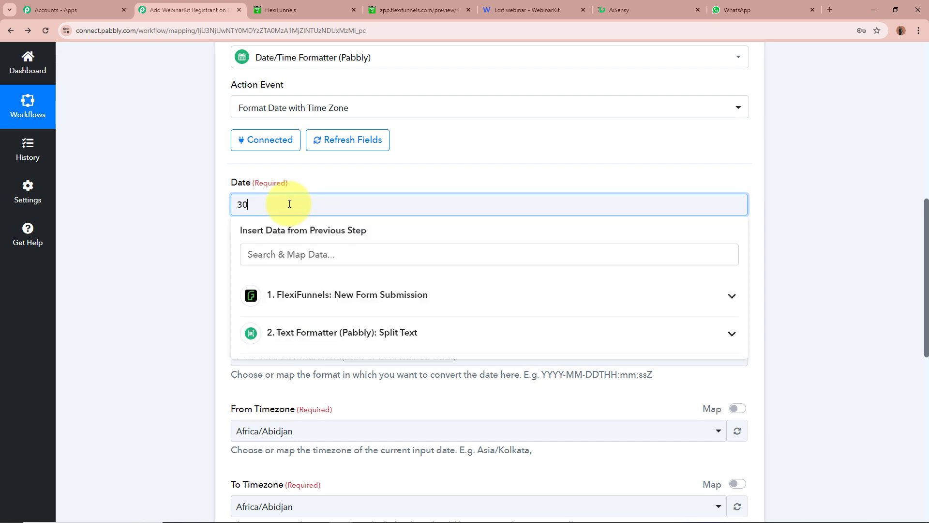
type("-08-2024 12:00:00")
left_click(200, 188)
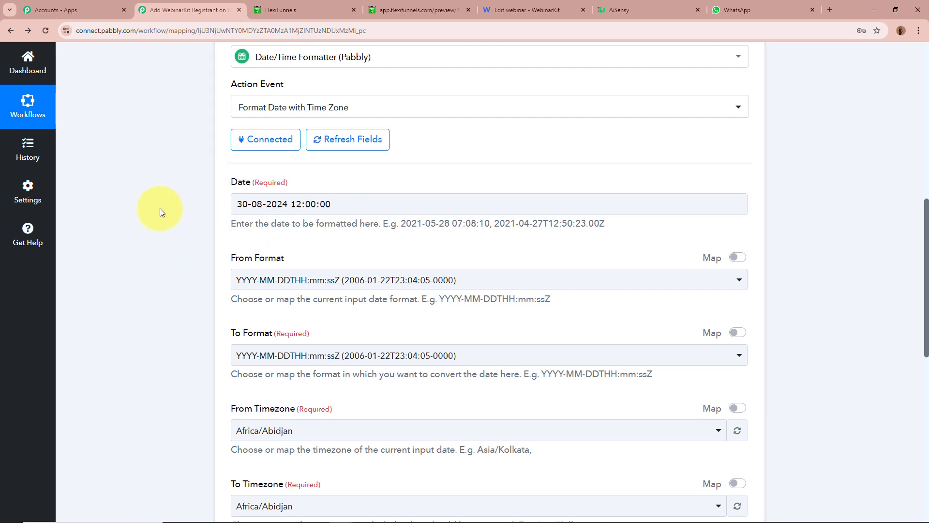
scroll(160, 208, "down", 1)
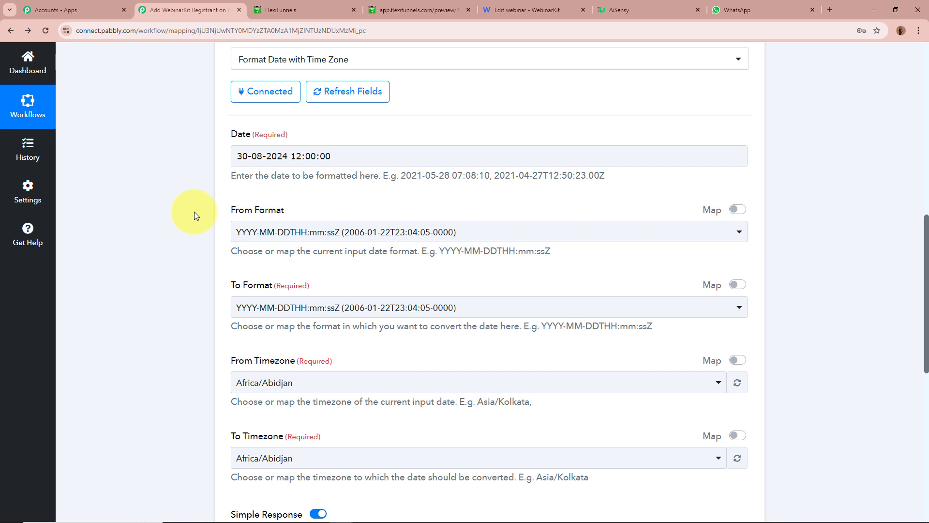
left_click(242, 162)
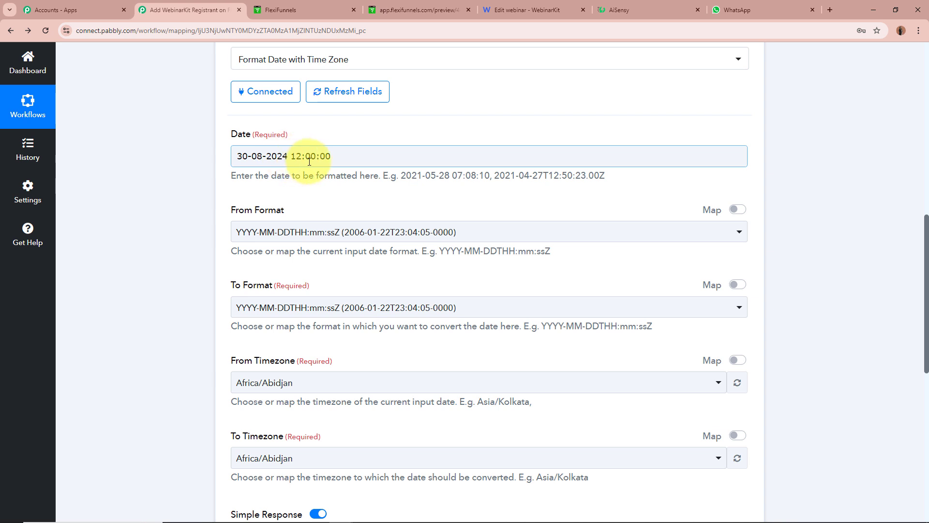
Set From Format to DD-MM-YYYY HH:mm:ss.
left_click(301, 232)
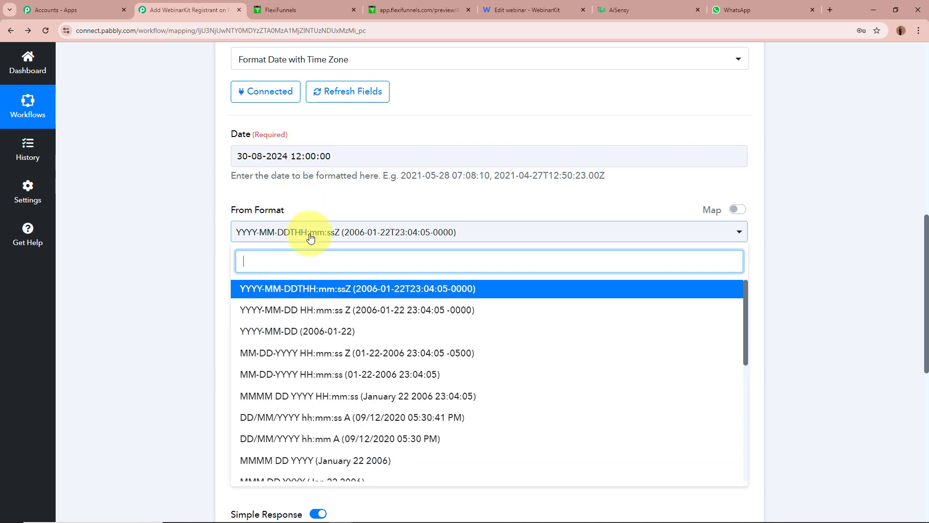
scroll(340, 408, "down", 4)
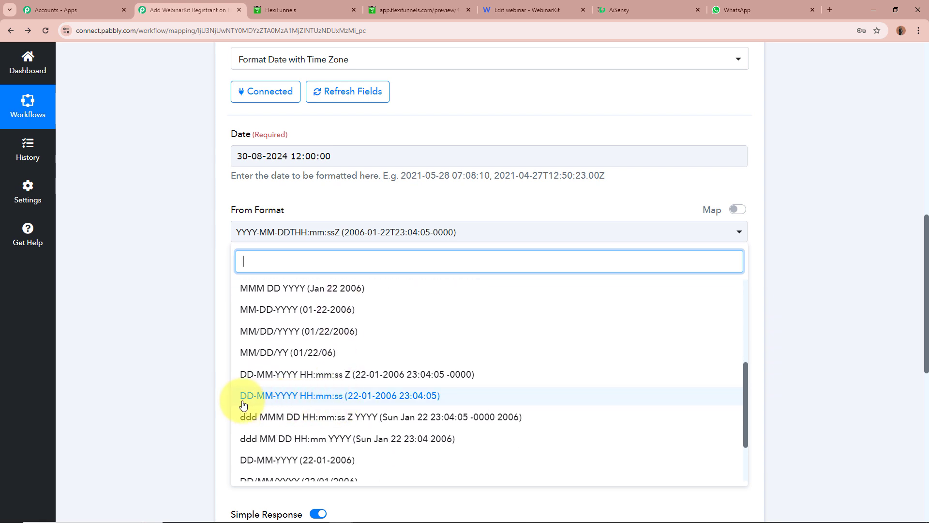
left_click(334, 399)
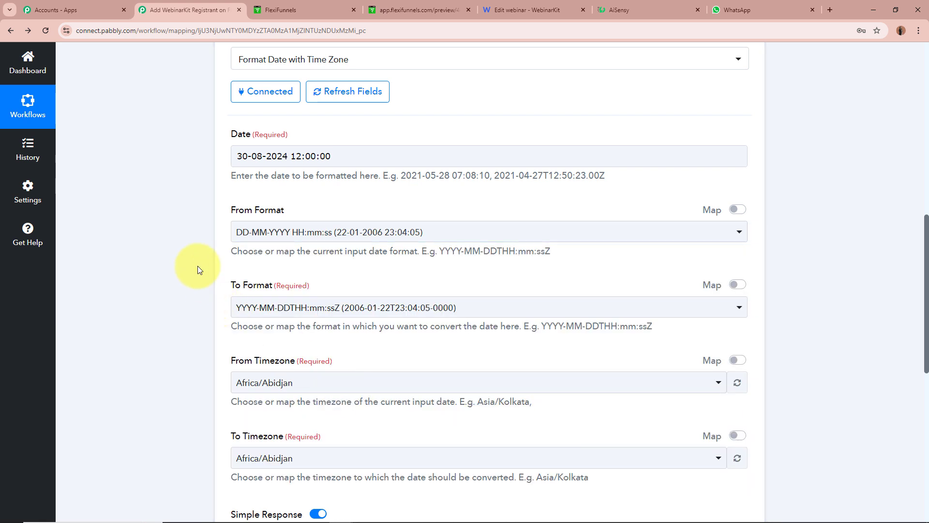
Check WebinarKit's example date and keep To Format as YYYY-MM-DDTHH:mm:ssZ.
scroll(161, 216, "down", 1)
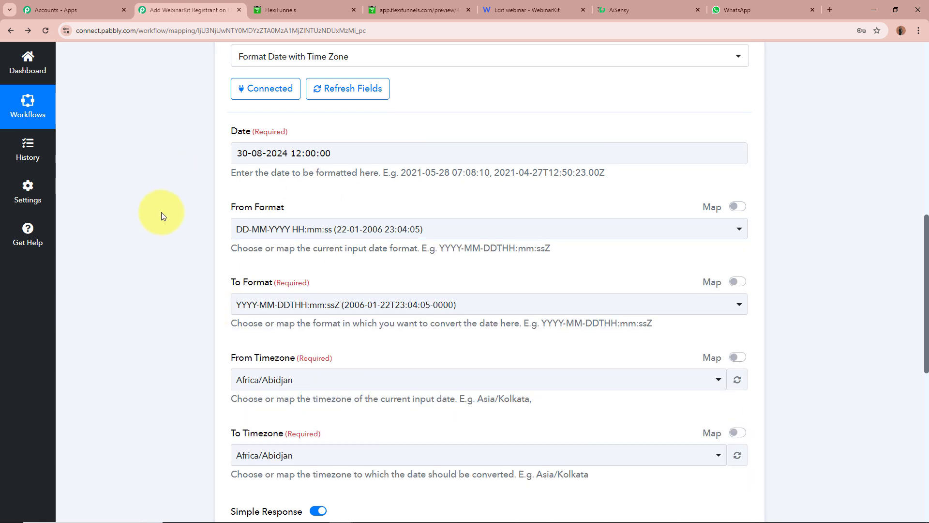
scroll(340, 268, "down", 5)
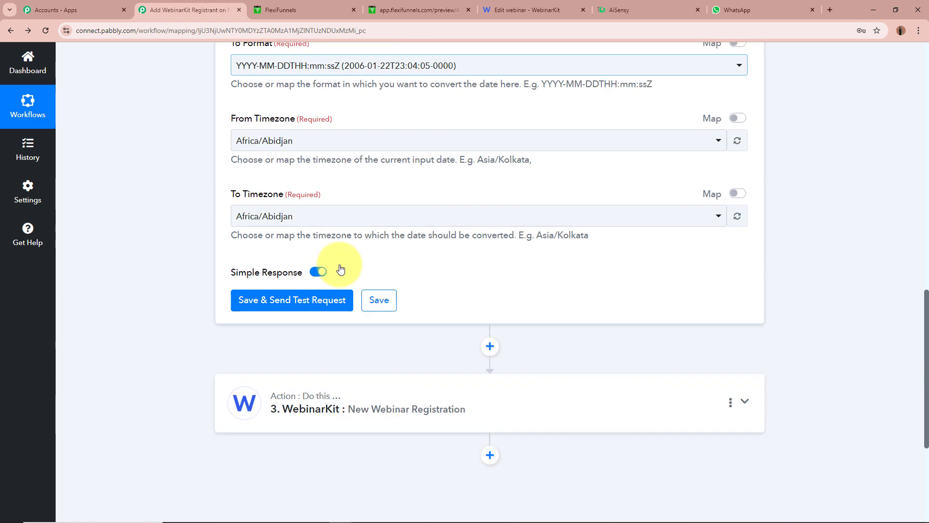
left_click(357, 253)
scroll(142, 266, "down", 10)
scroll(141, 263, "down", 7)
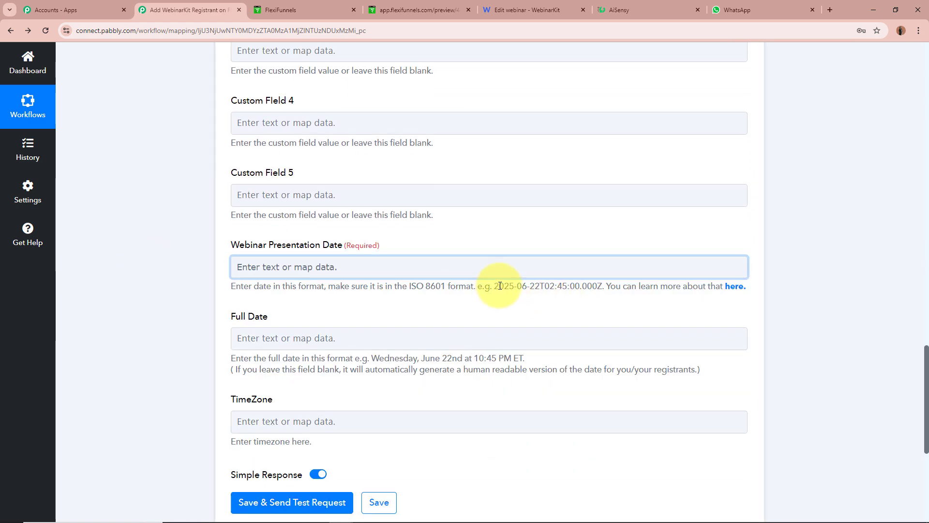
left_click_drag(500, 286, 623, 284)
left_click(846, 253)
scroll(846, 249, "up", 6)
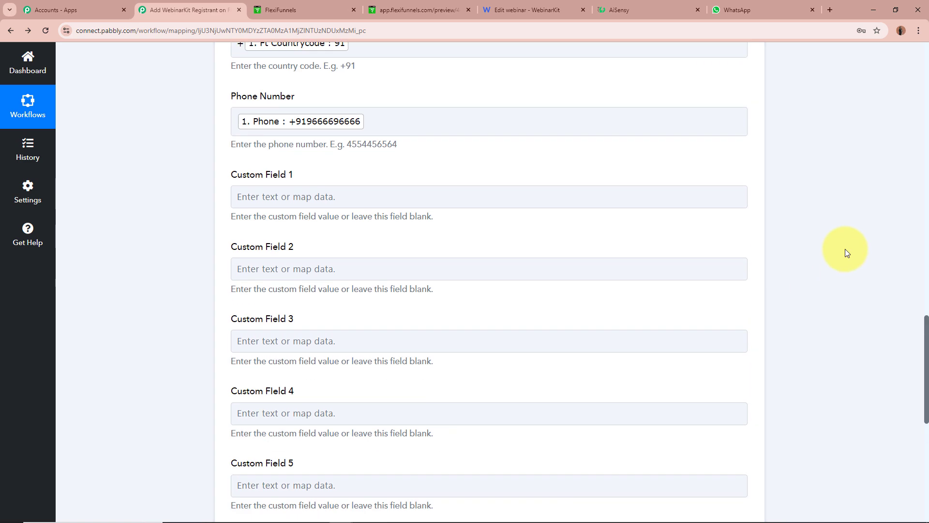
scroll(847, 248, "up", 15)
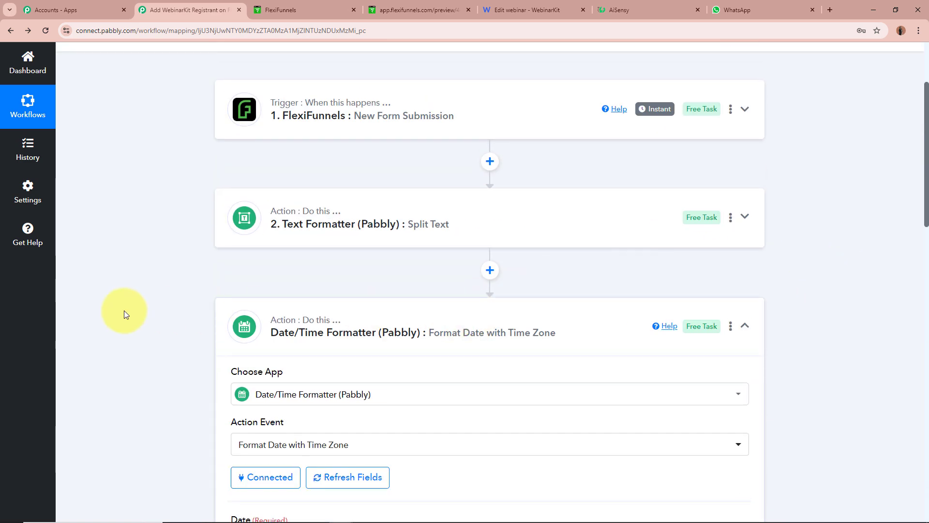
scroll(111, 307, "down", 9)
left_click(263, 309)
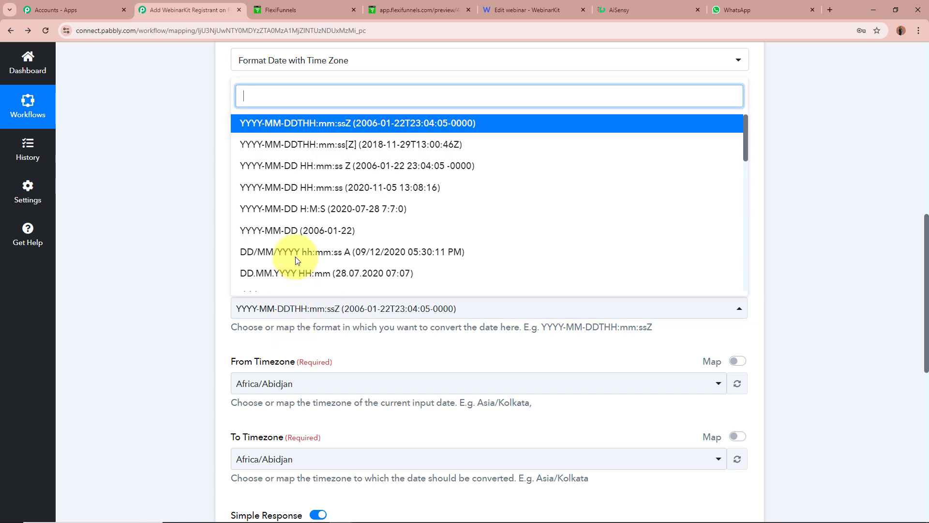
left_click(375, 125)
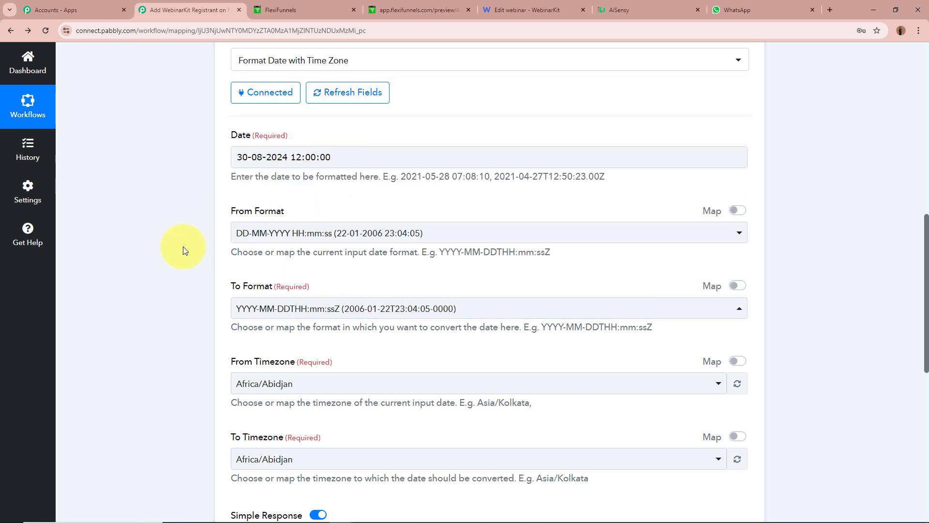
scroll(183, 246, "down", 2)
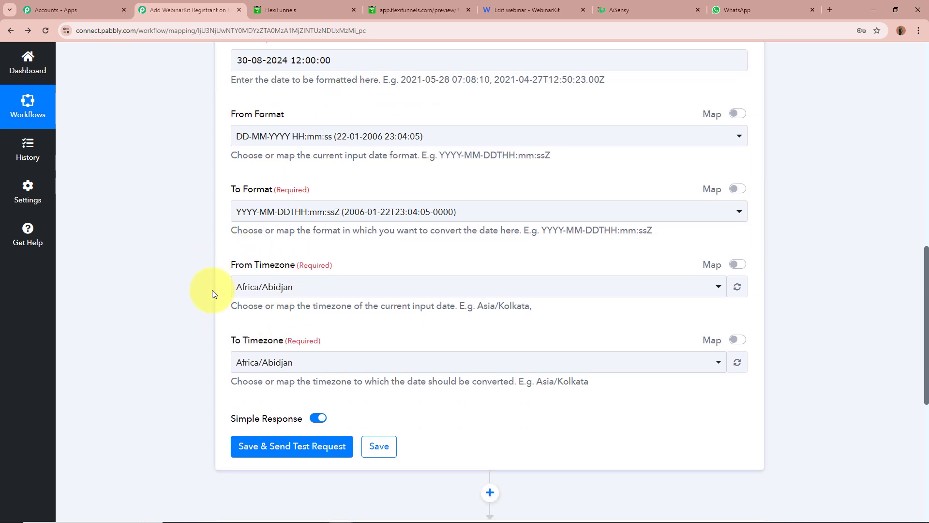
left_click(482, 5)
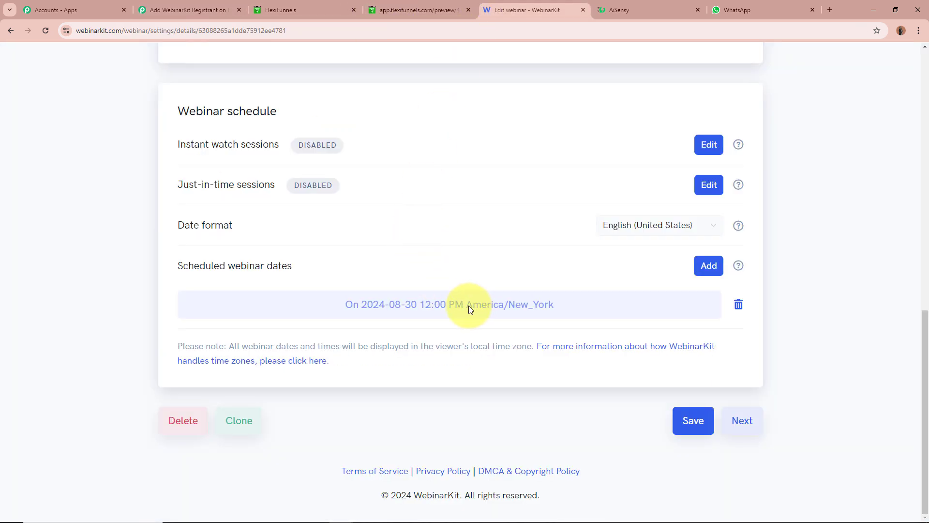
left_click(186, 9)
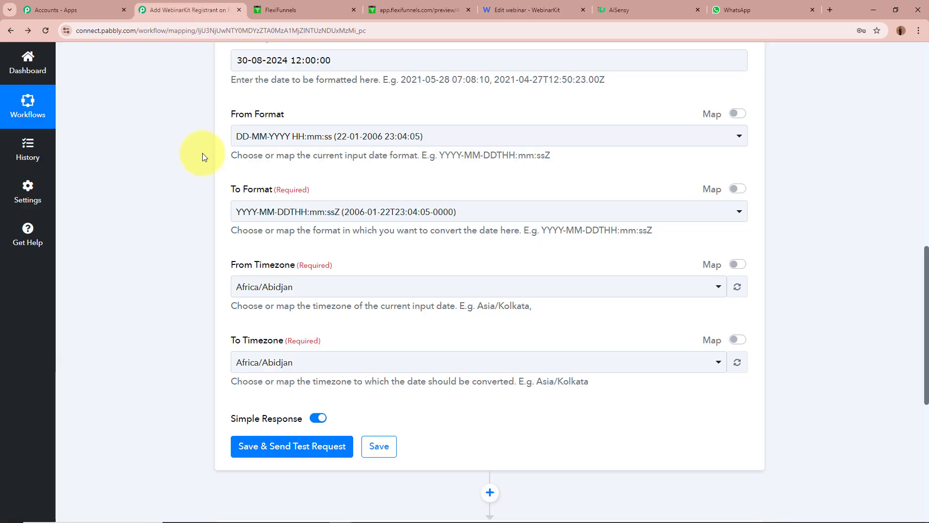
left_click(303, 288)
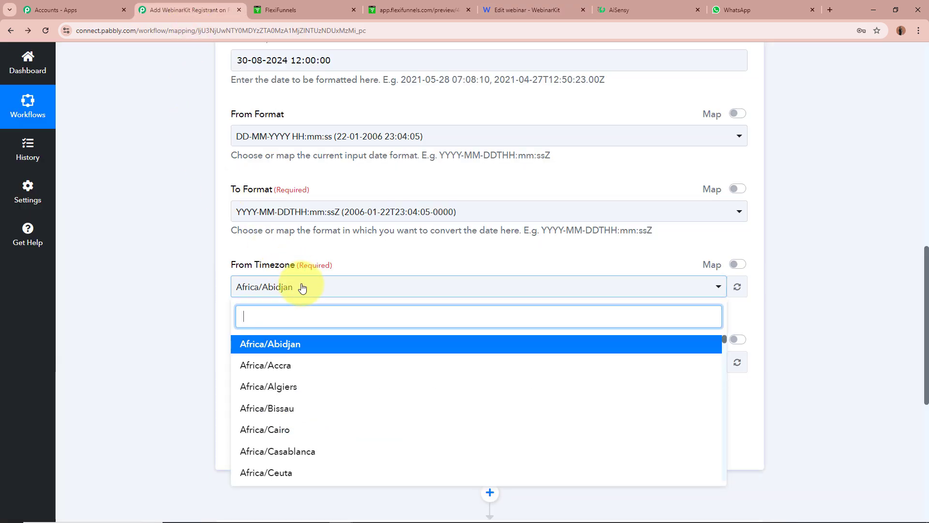
type("new")
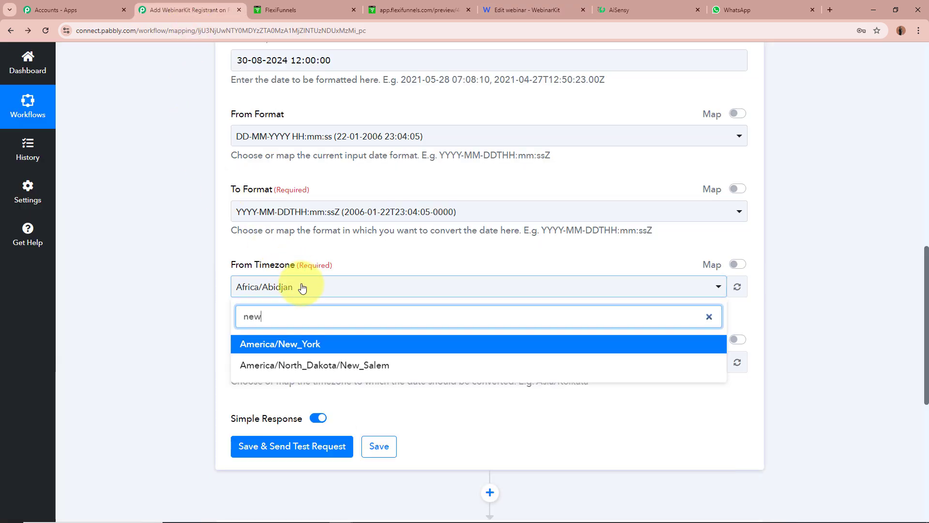
left_click(310, 342)
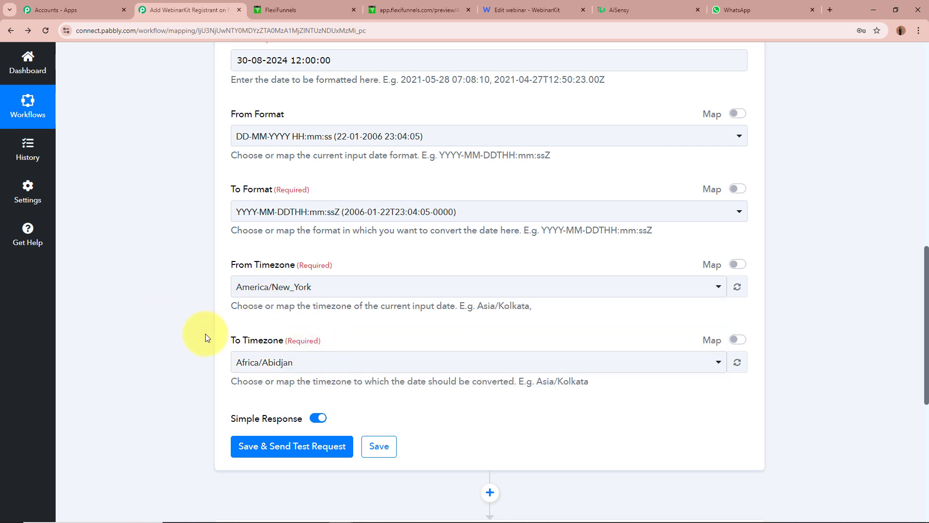
scroll(207, 264, "down", 3)
left_click(382, 222)
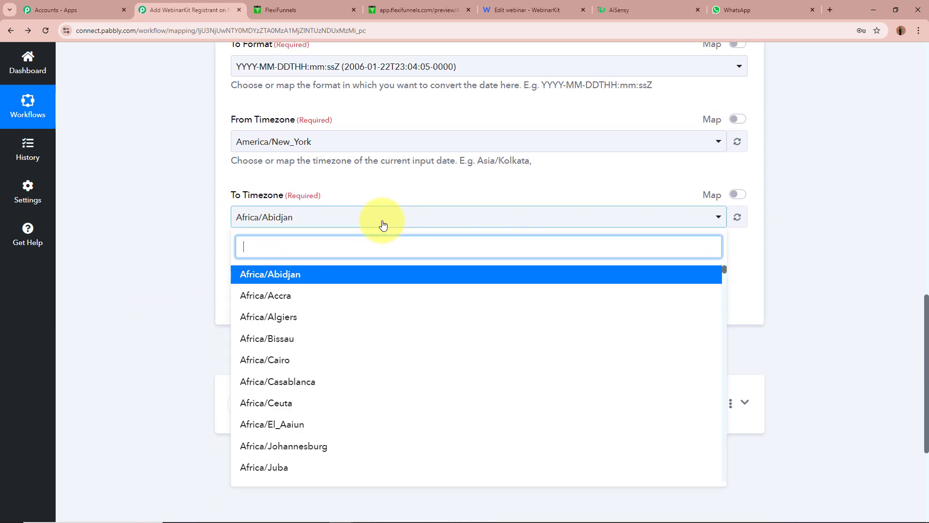
type("utc")
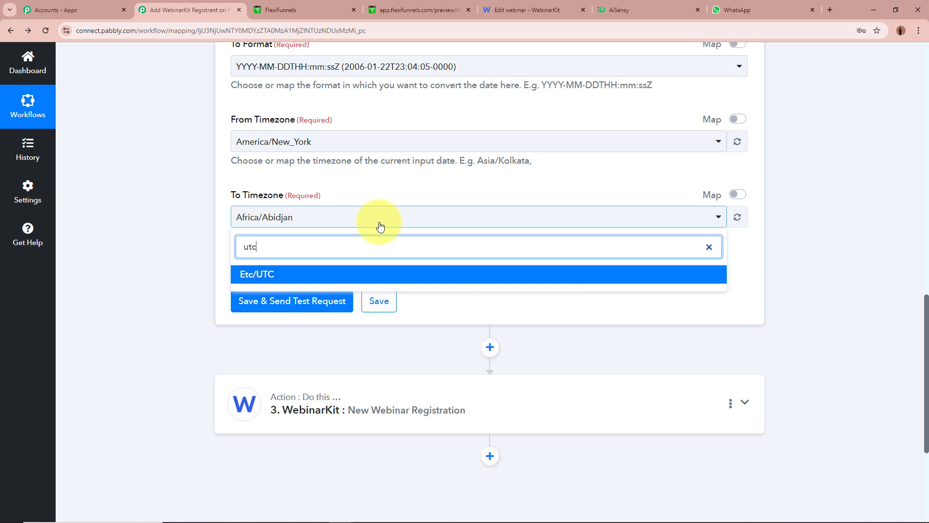
left_click(342, 276)
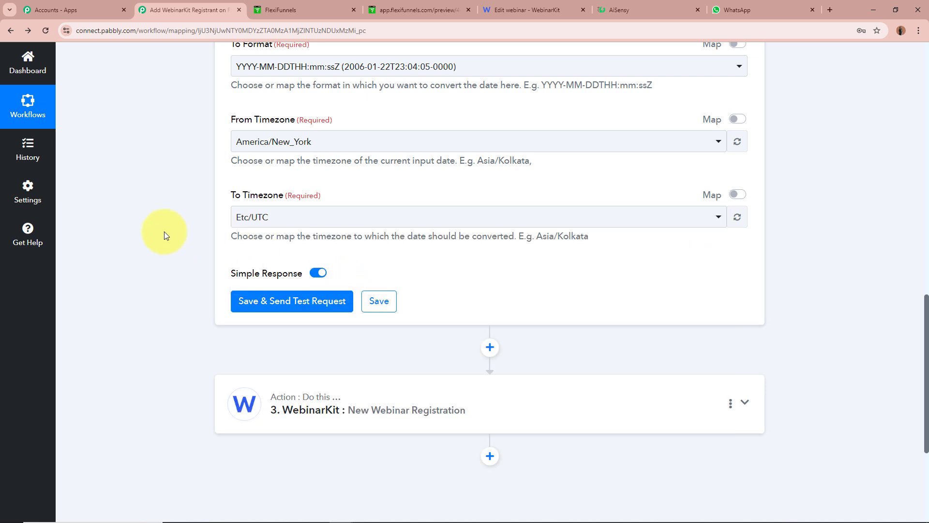
scroll(164, 235, "up", 4)
scroll(165, 232, "up", 1)
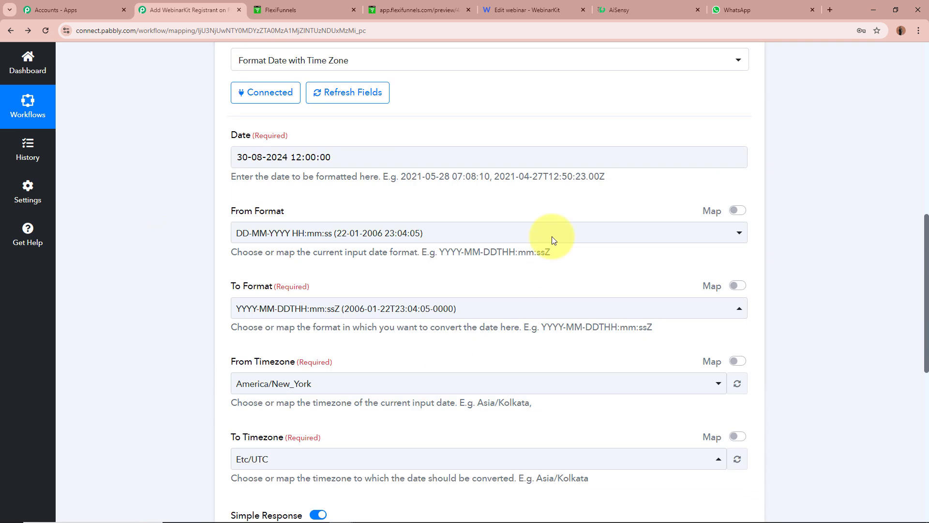
scroll(242, 269, "down", 5)
left_click(294, 305)
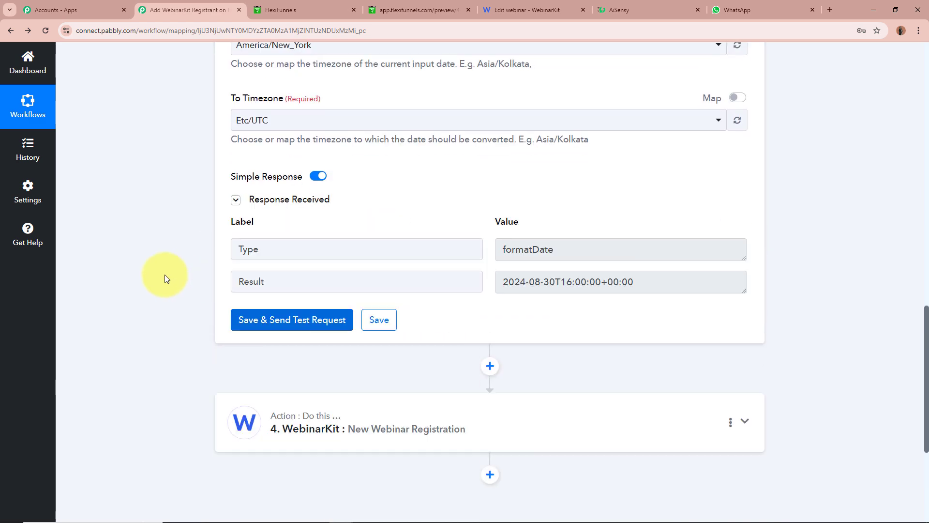
left_click_drag(507, 285, 664, 284)
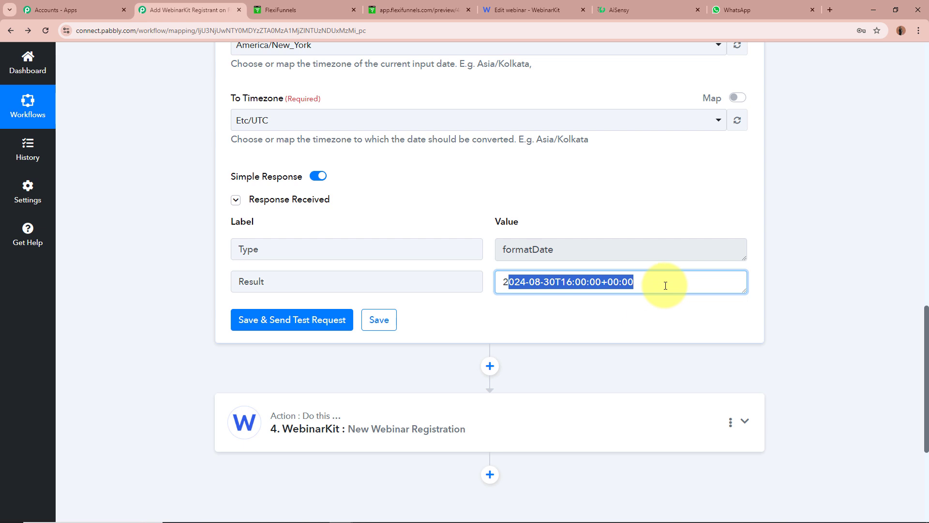
left_click(608, 319)
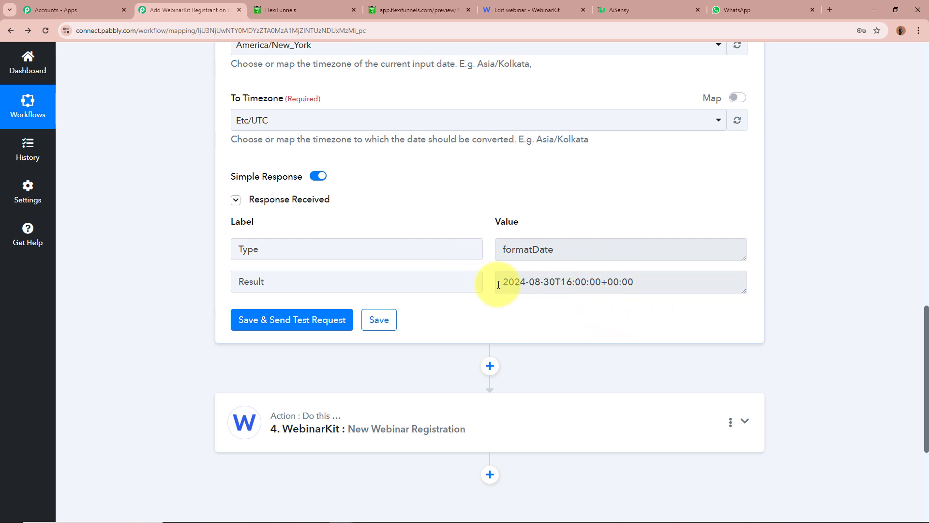
scroll(686, 317, "up", 8)
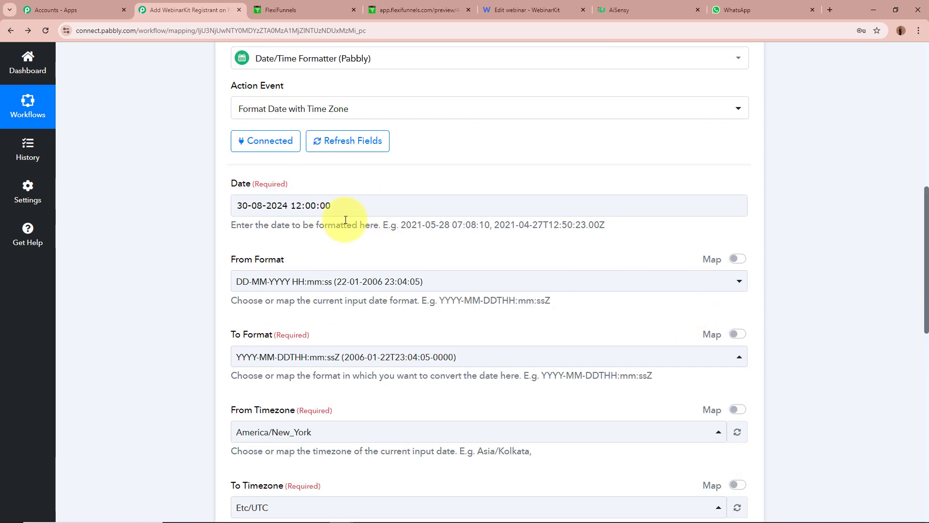
left_click(164, 234)
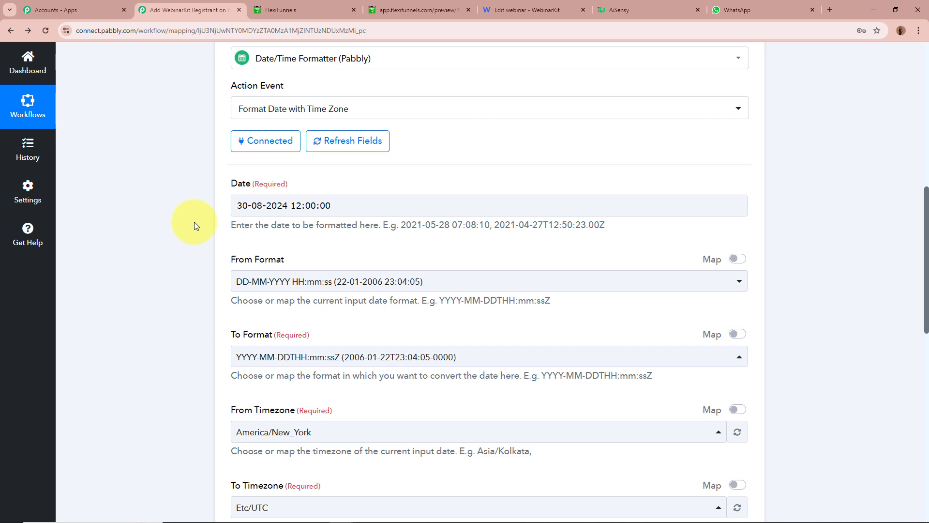
left_click(426, 10)
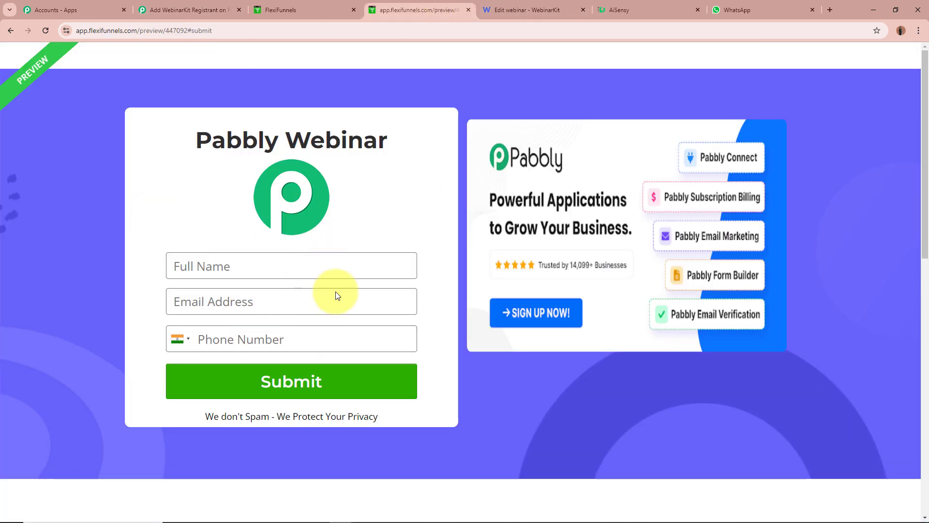
left_click(184, 10)
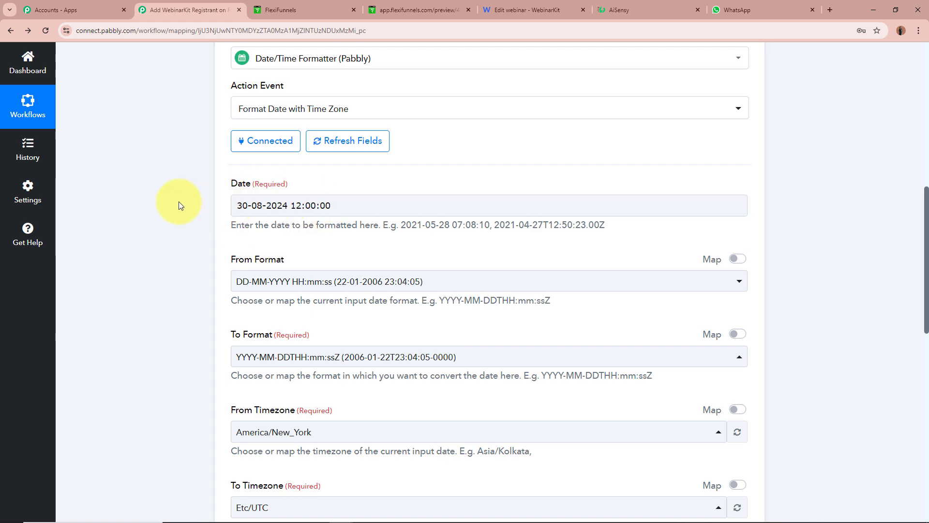
Map the Date/Time Formatter's Result into WebinarKit's Webinar Presentation Date.
scroll(168, 198, "up", 5)
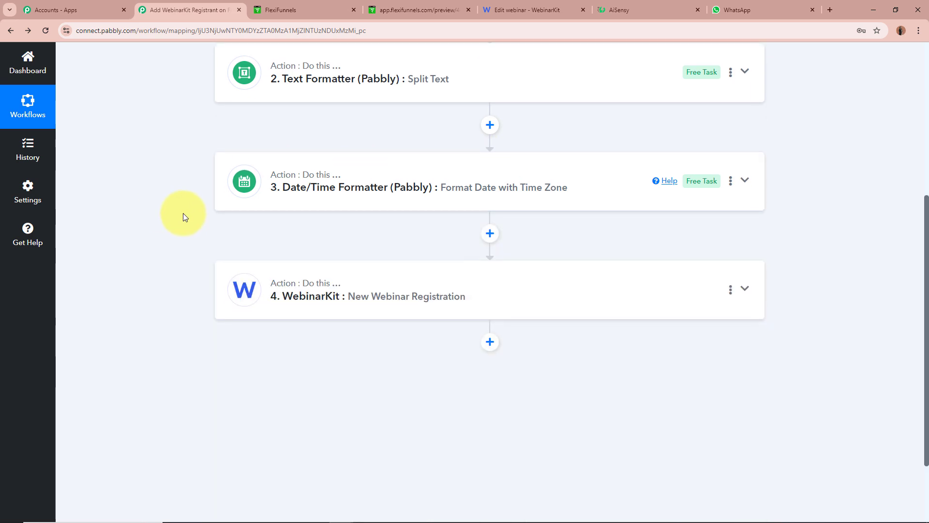
left_click(448, 296)
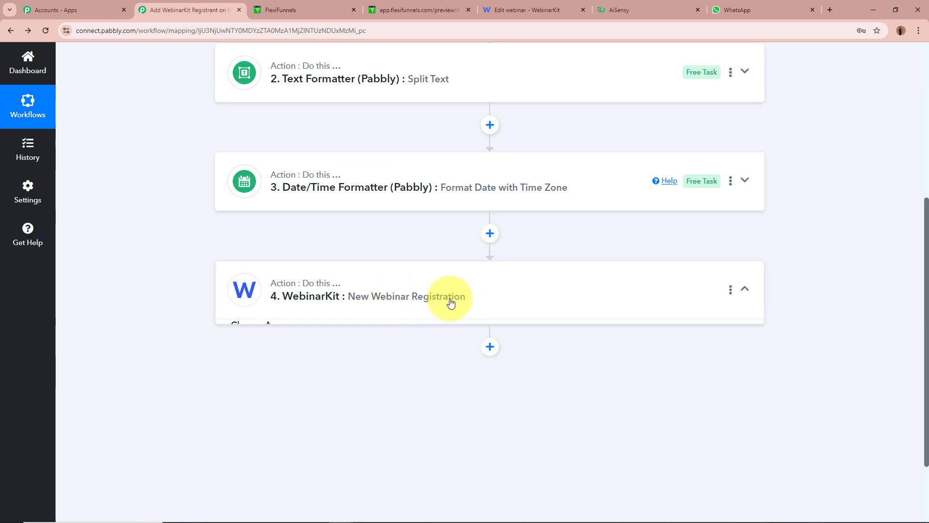
scroll(138, 234, "down", 15)
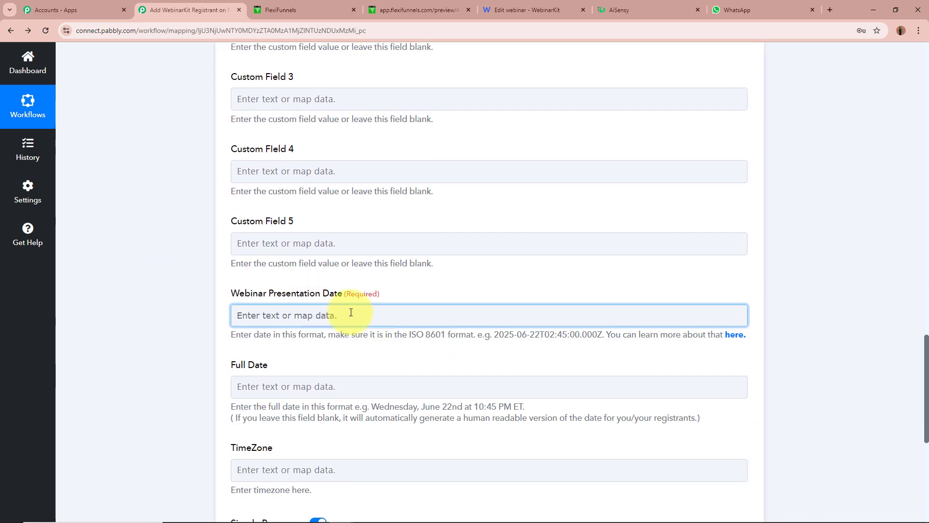
left_click(351, 313)
scroll(151, 257, "down", 4)
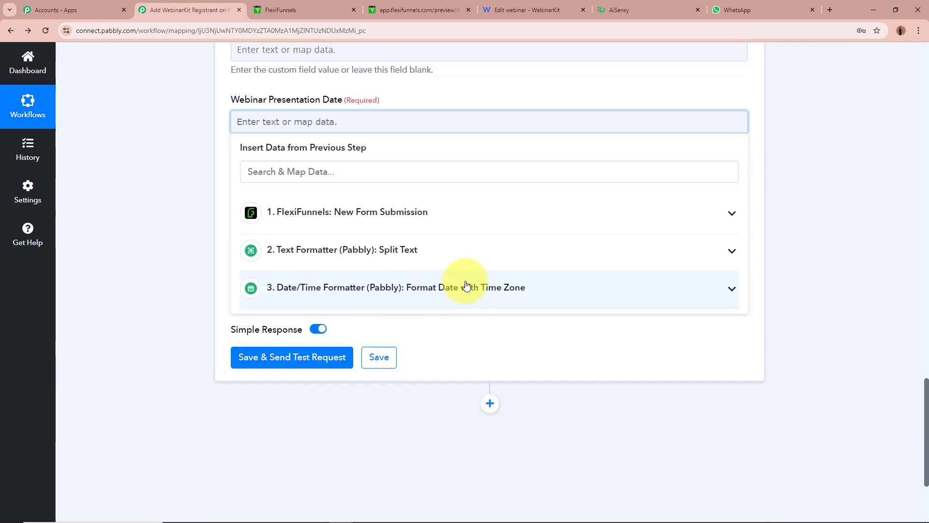
left_click(414, 293)
left_click(473, 348)
left_click(137, 156)
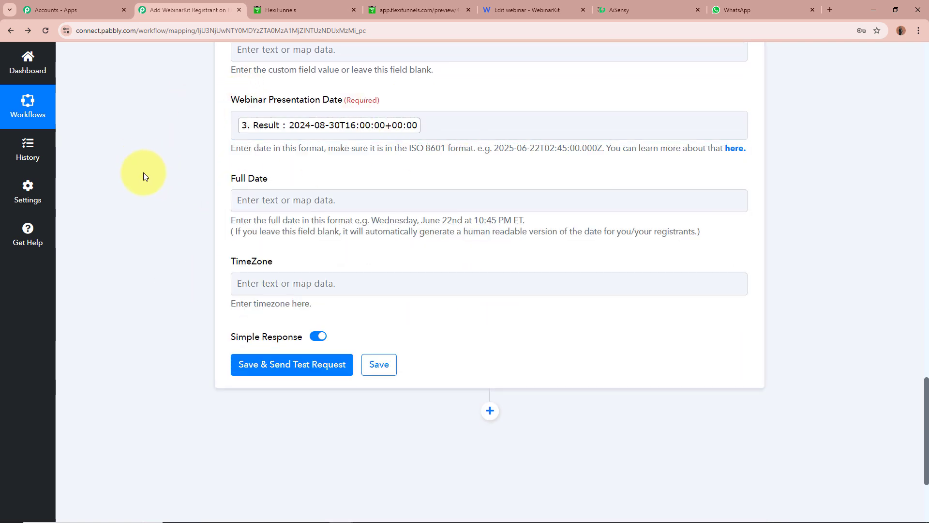
Save and send a test registration, confirming it returns status OK.
scroll(144, 173, "up", 7)
scroll(146, 173, "down", 9)
scroll(147, 170, "down", 1)
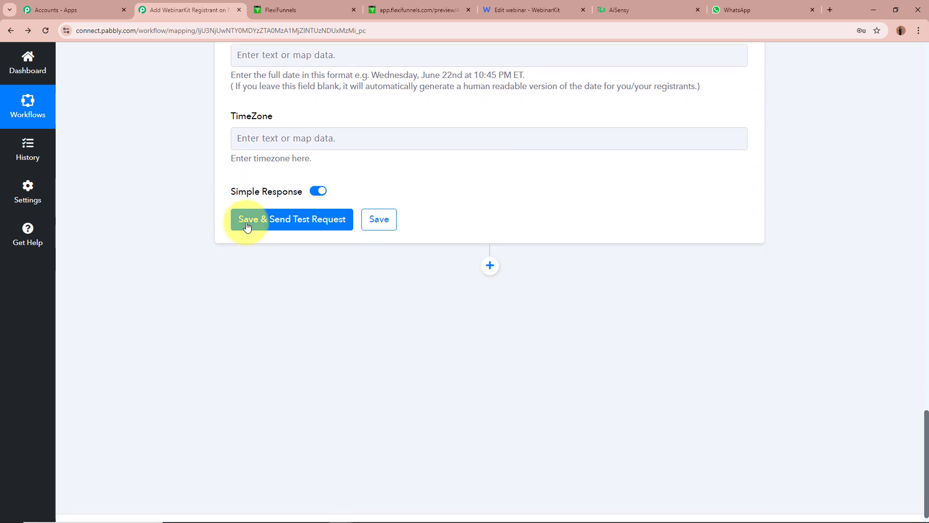
left_click(300, 222)
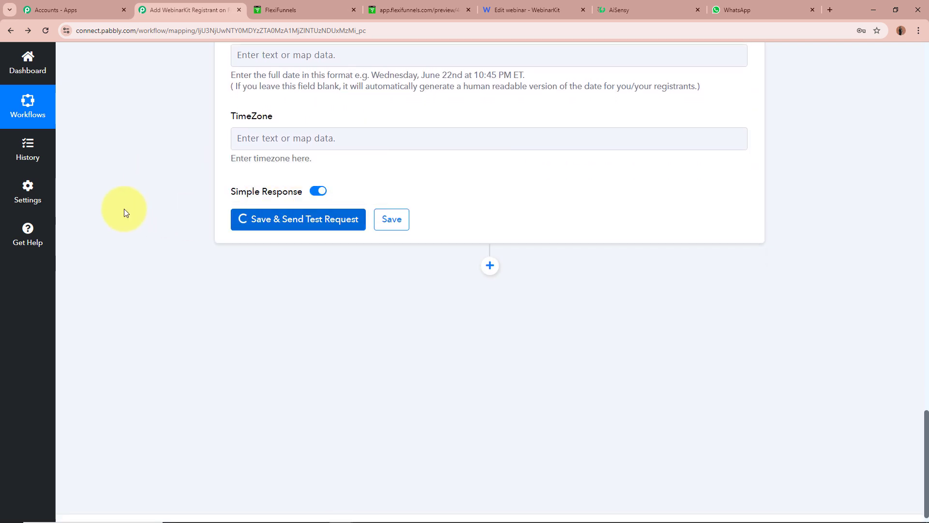
scroll(125, 213, "down", 1)
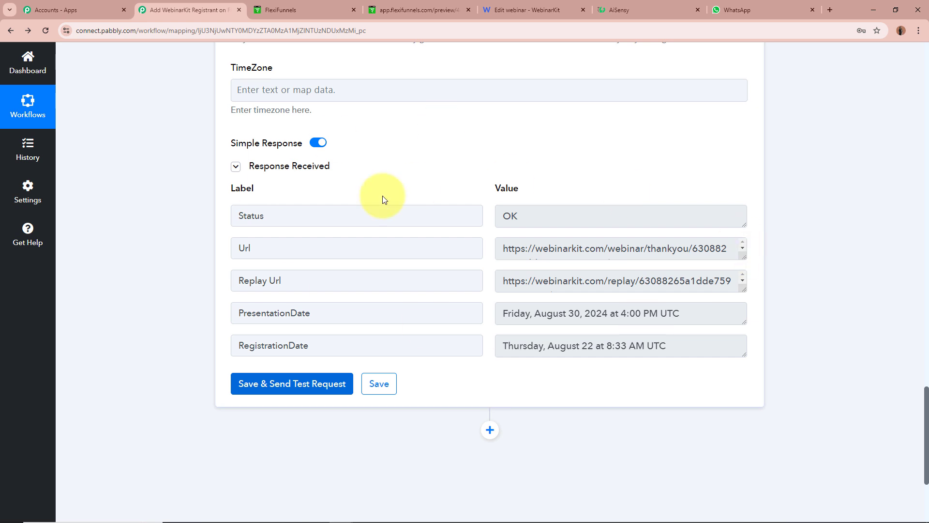
double_click(276, 215)
left_click(528, 218)
double_click(528, 217)
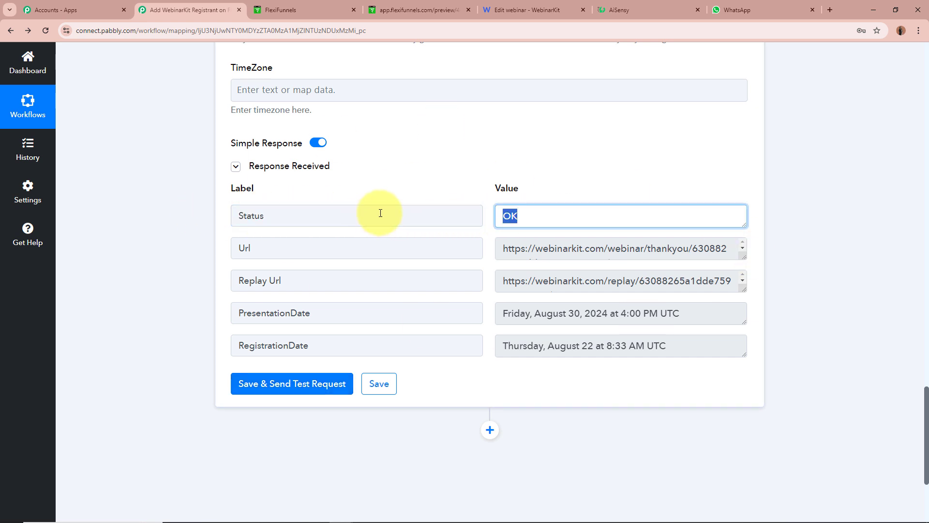
left_click(647, 172)
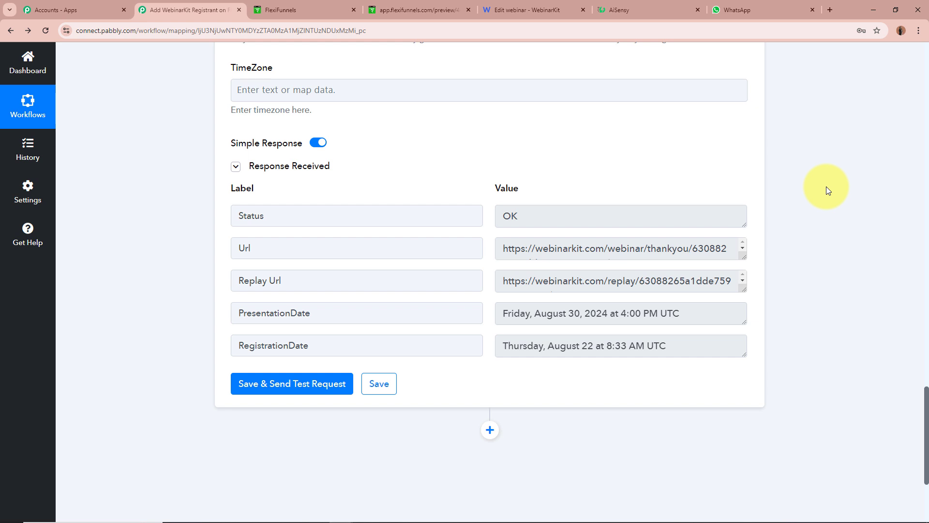
key("ctrl+5")
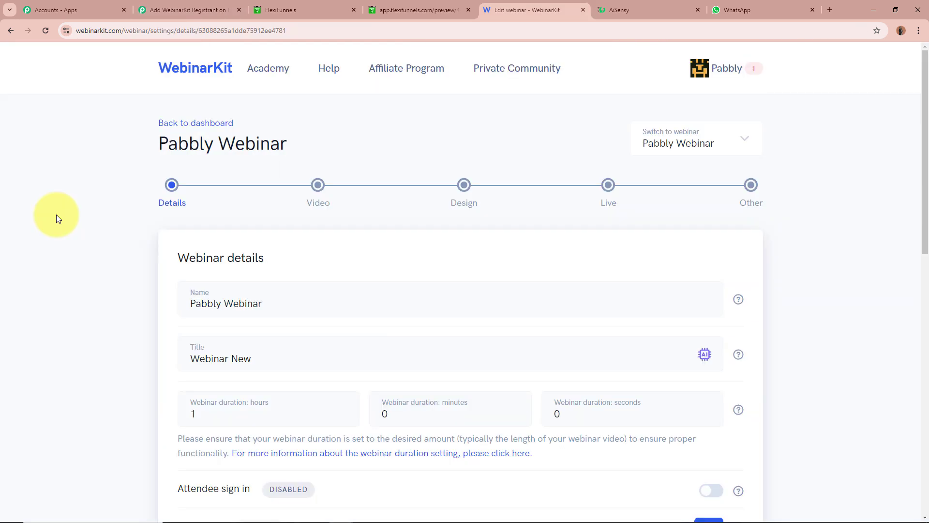
left_click(194, 70)
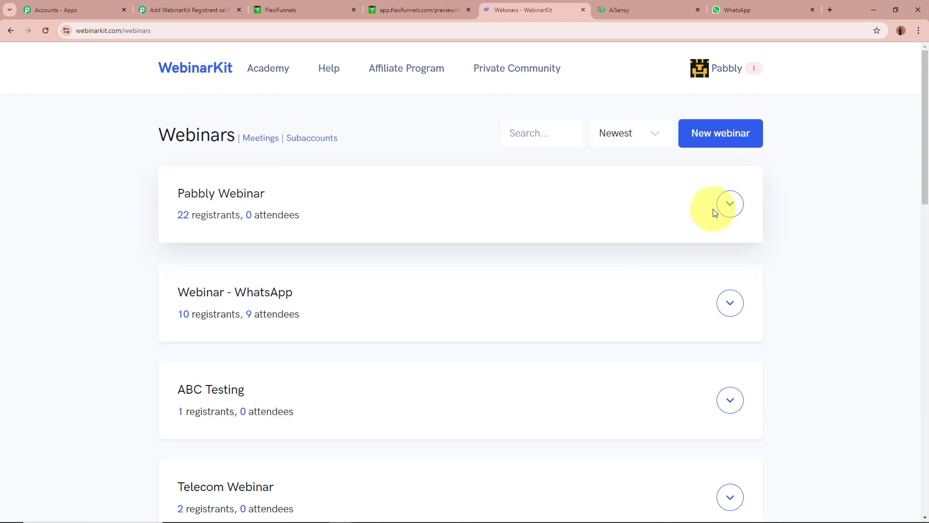
left_click(723, 209)
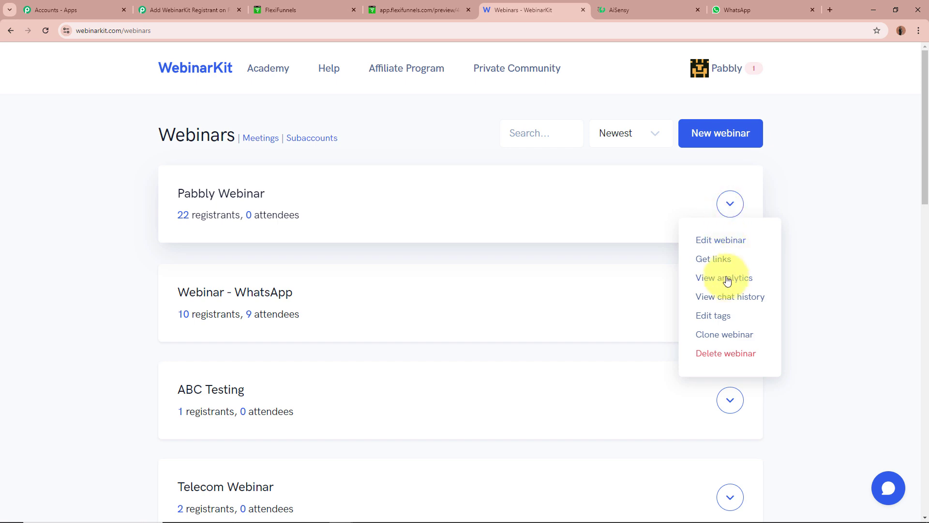
left_click(749, 282)
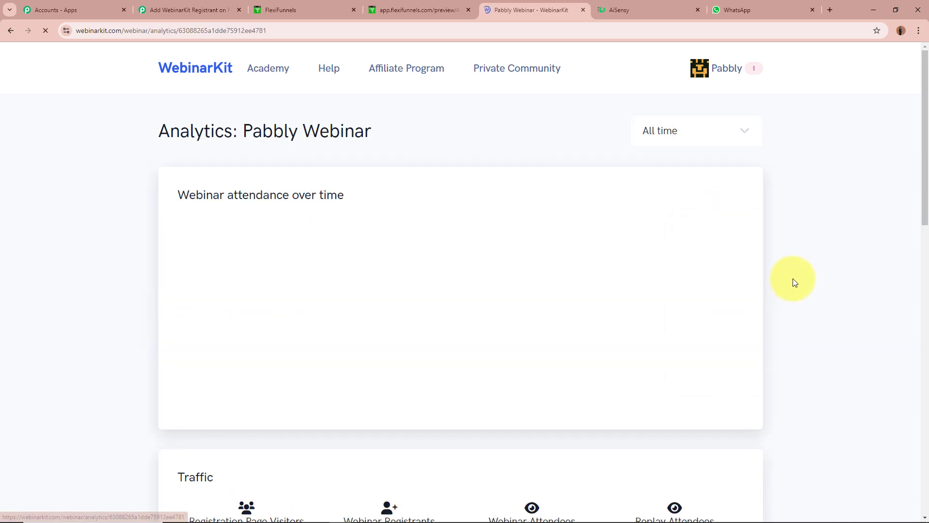
scroll(794, 280, "down", 10)
scroll(794, 277, "down", 13)
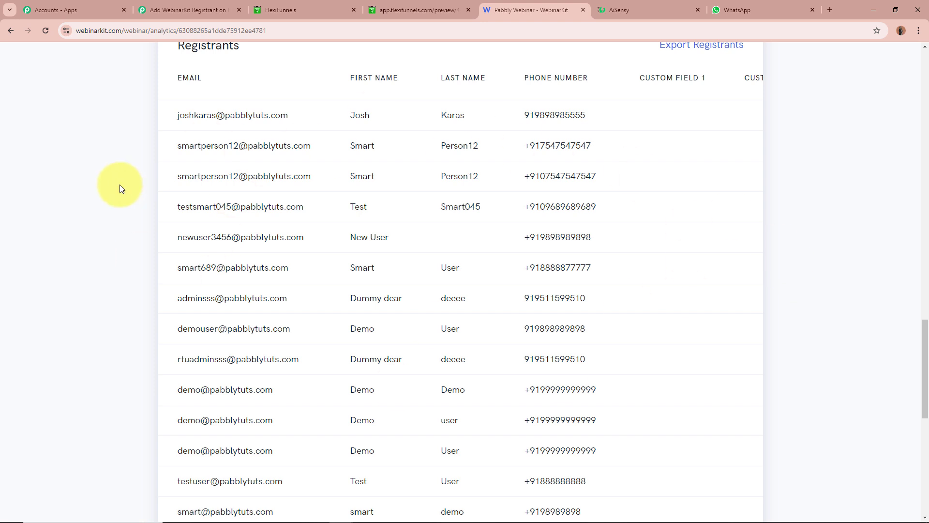
scroll(120, 185, "down", 10)
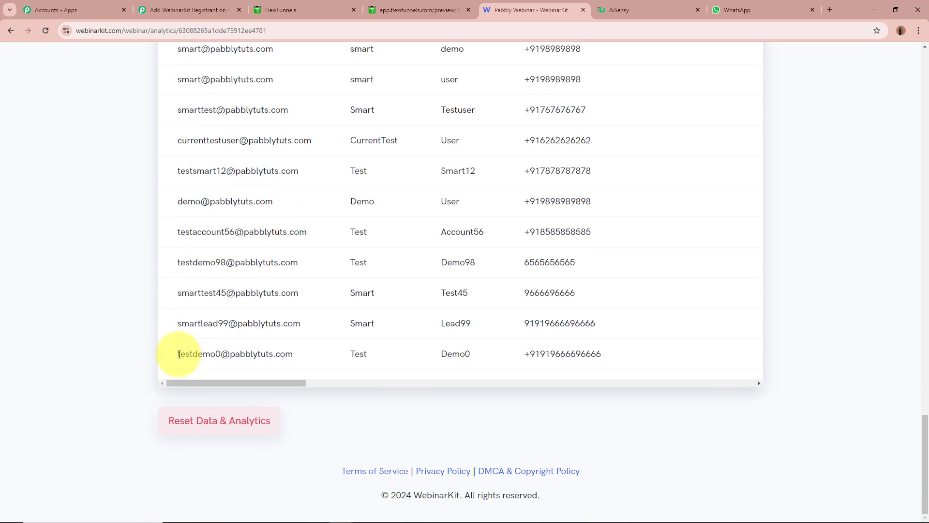
left_click_drag(178, 355, 297, 357)
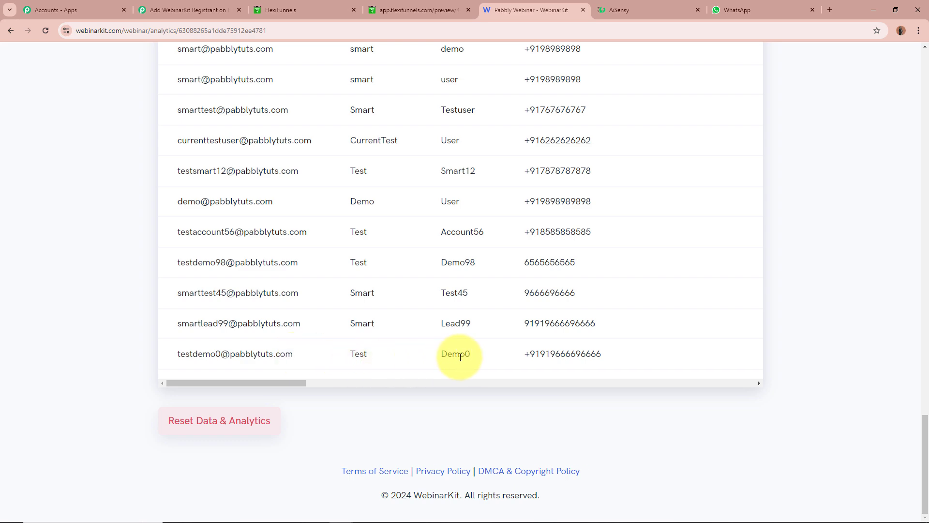
left_click_drag(525, 355, 660, 357)
left_click(809, 306)
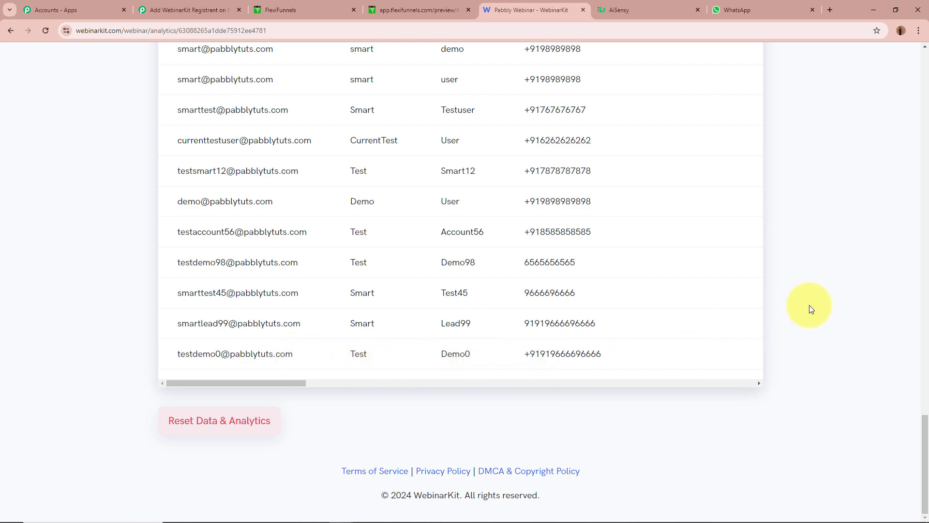
scroll(809, 304, "up", 20)
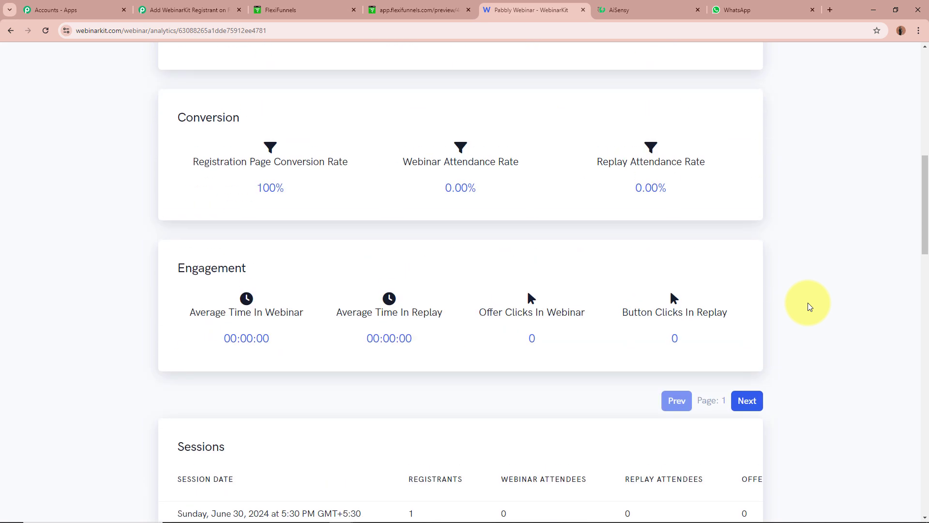
scroll(808, 305, "up", 3)
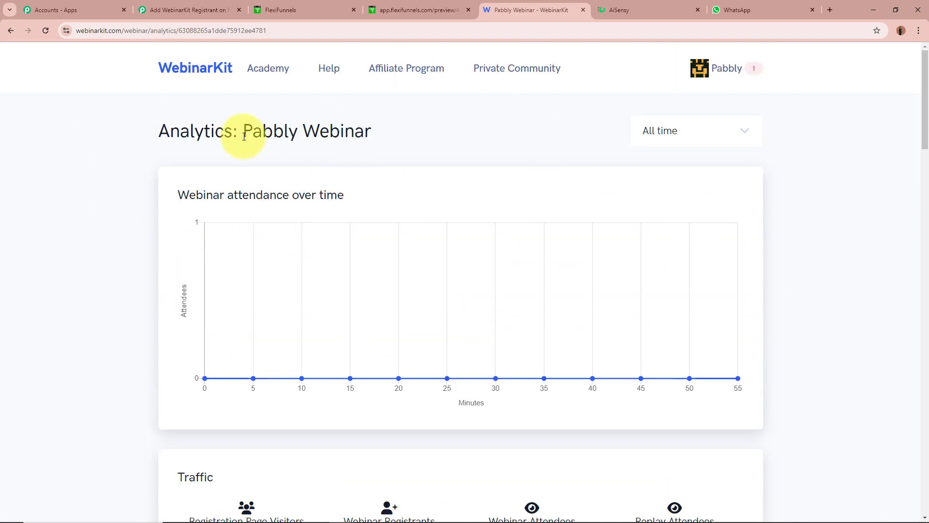
left_click_drag(244, 131, 379, 132)
left_click(97, 186)
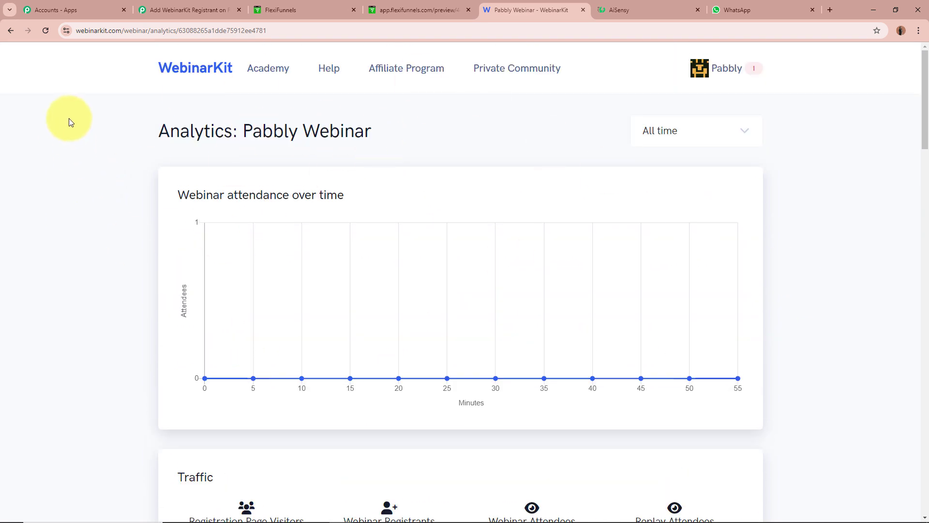
left_click(12, 32)
left_click(228, 193)
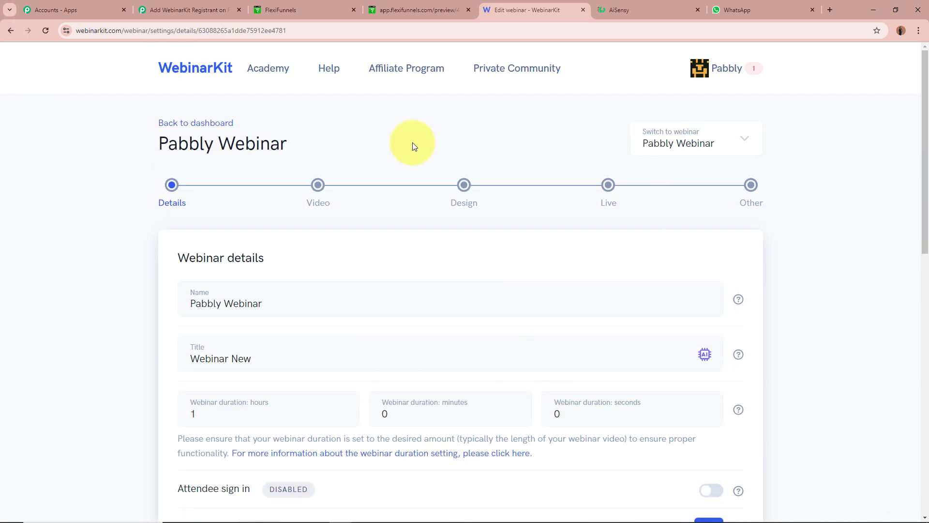
Back in the workflow, collapse the WebinarKit step and add an action step below it.
left_click(182, 11)
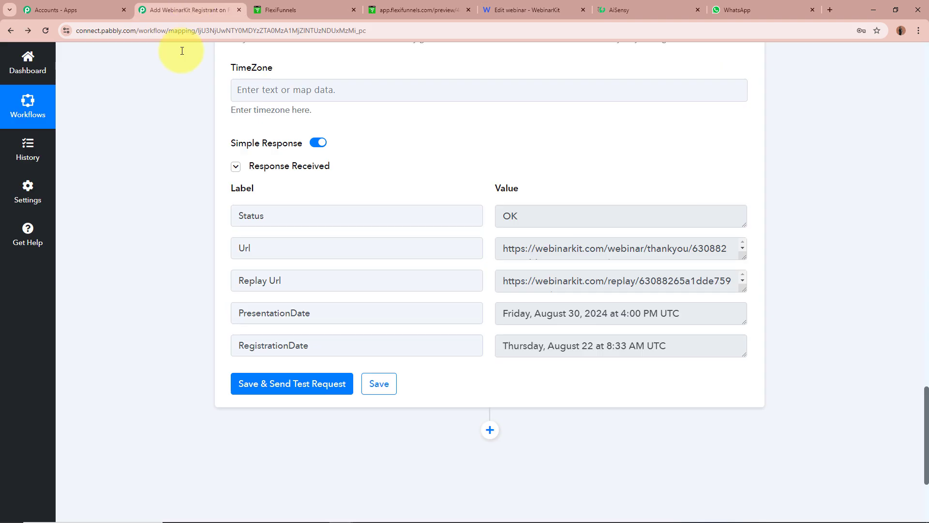
scroll(197, 214, "up", 10)
scroll(198, 214, "up", 15)
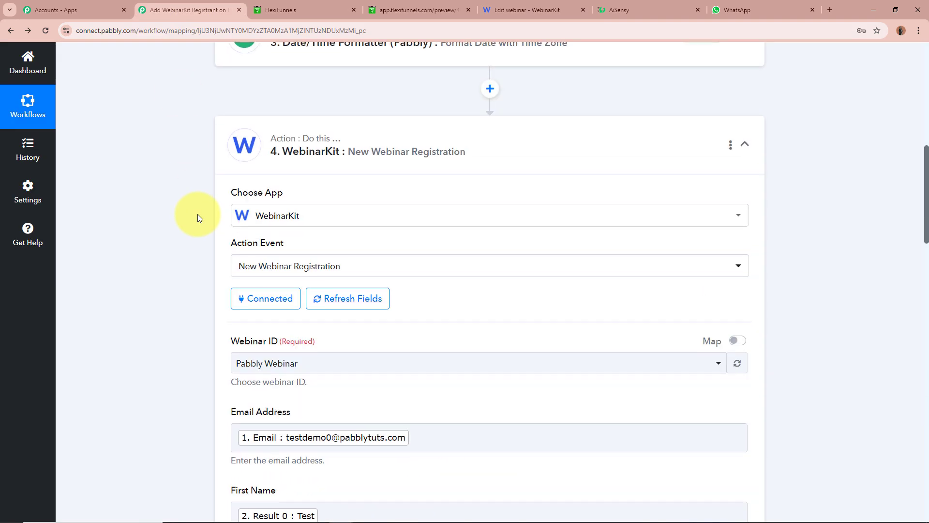
left_click(614, 392)
scroll(127, 370, "down", 2)
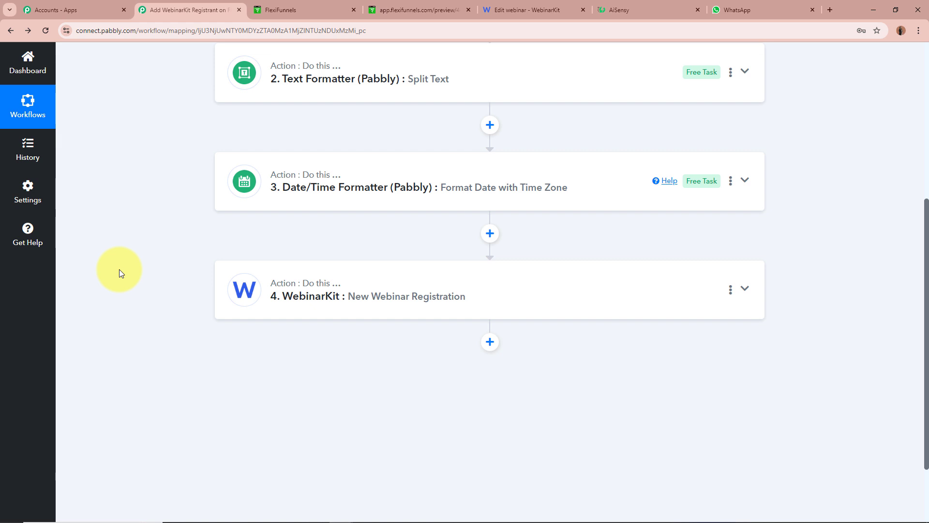
scroll(119, 269, "down", 1)
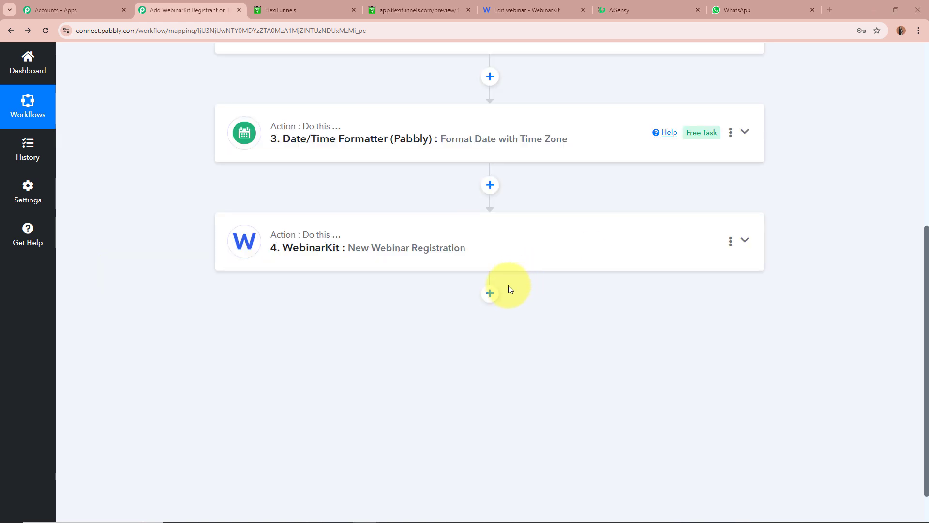
left_click(490, 293)
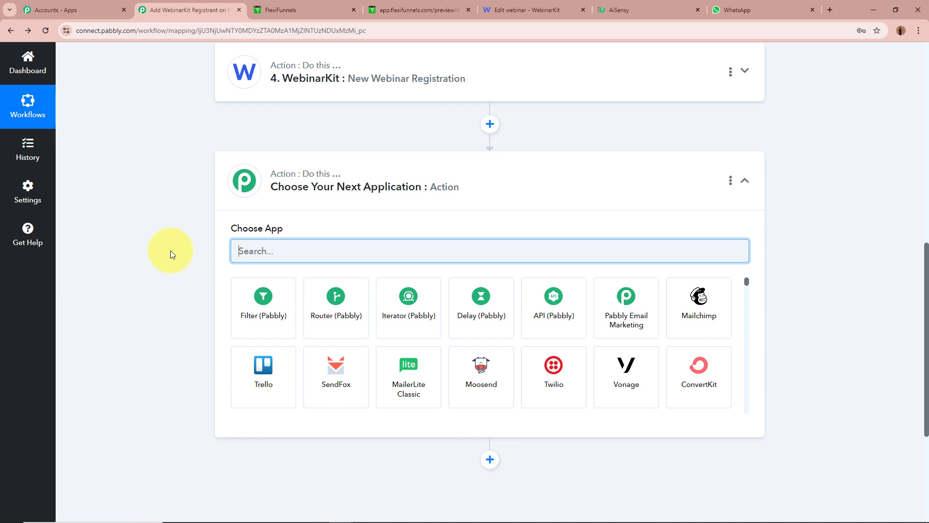
Make the new step a Delay (Pabbly) Add Time Delay action and connect it.
left_click(466, 314)
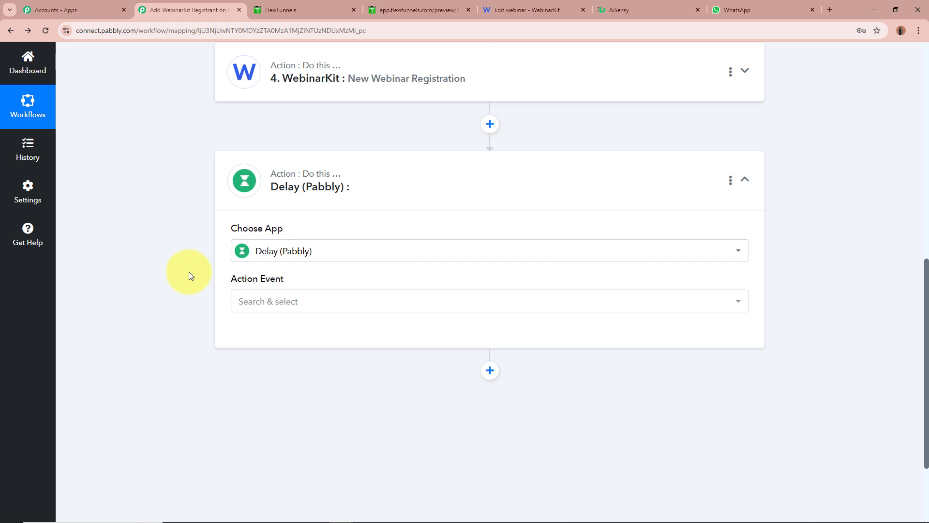
left_click(261, 298)
left_click(271, 357)
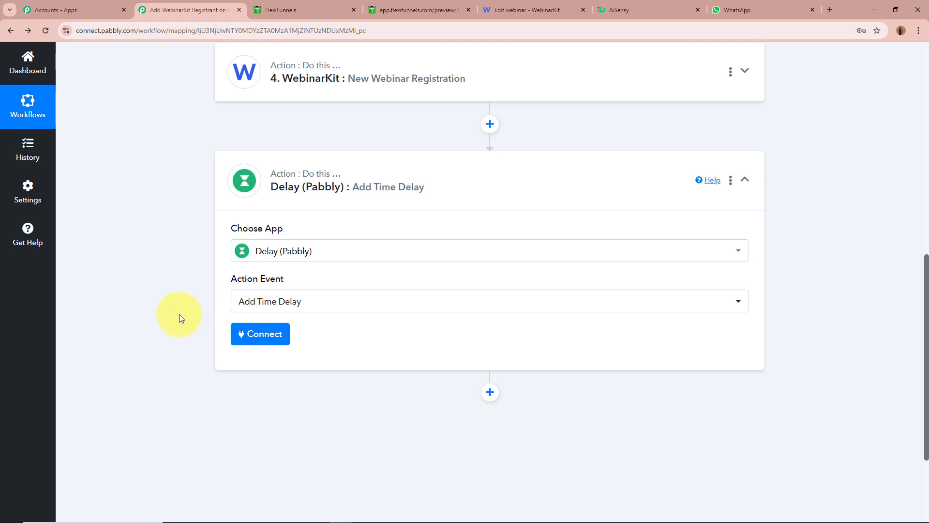
scroll(177, 315, "down", 3)
left_click(260, 191)
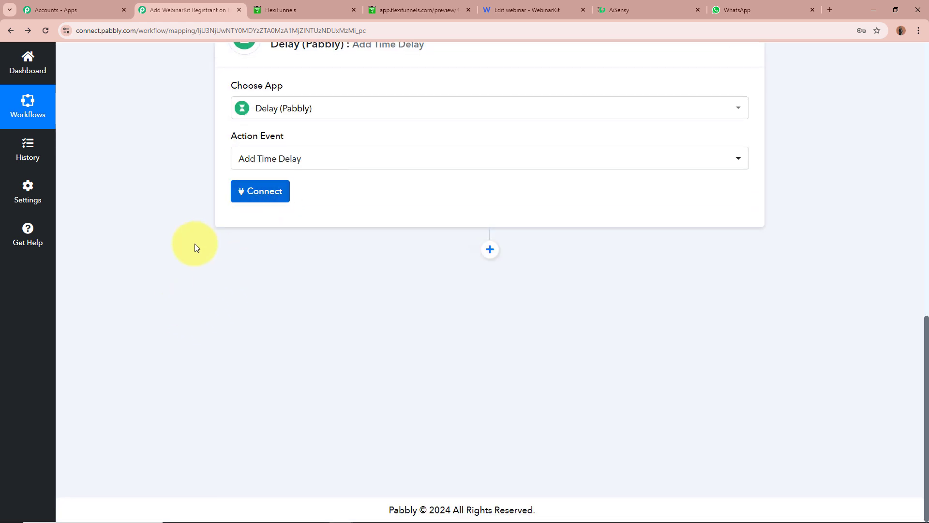
Set the delay type to Delay Until, noting the required date format and UTC conversion.
left_click_drag(231, 231, 426, 234)
left_click(426, 250)
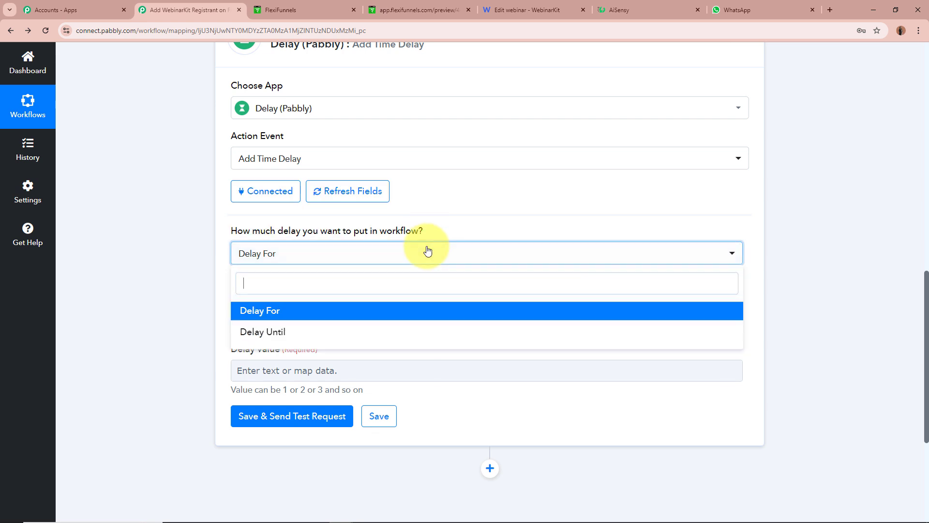
left_click(412, 328)
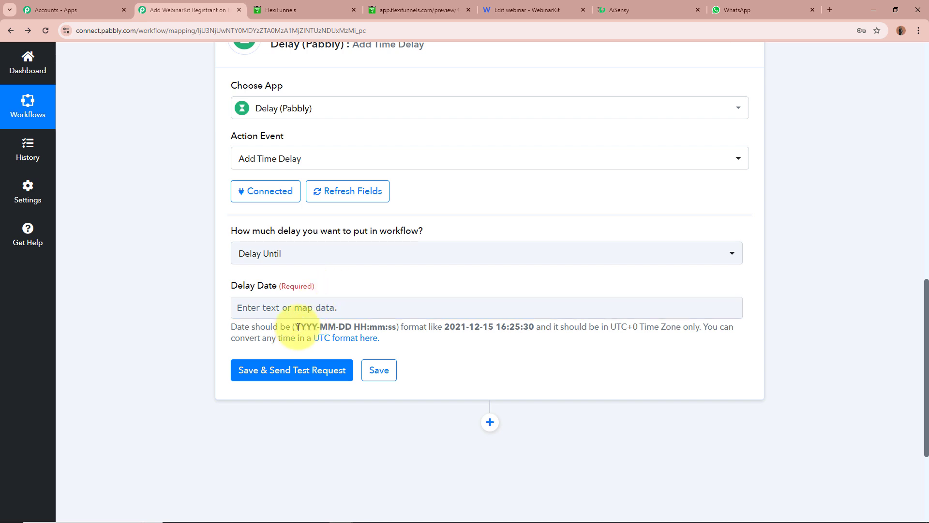
left_click_drag(297, 327, 406, 326)
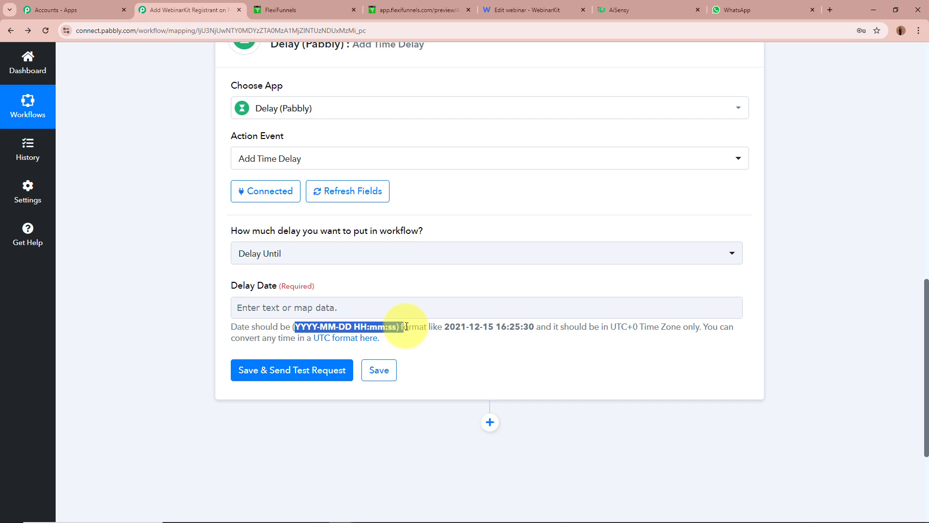
left_click(406, 326)
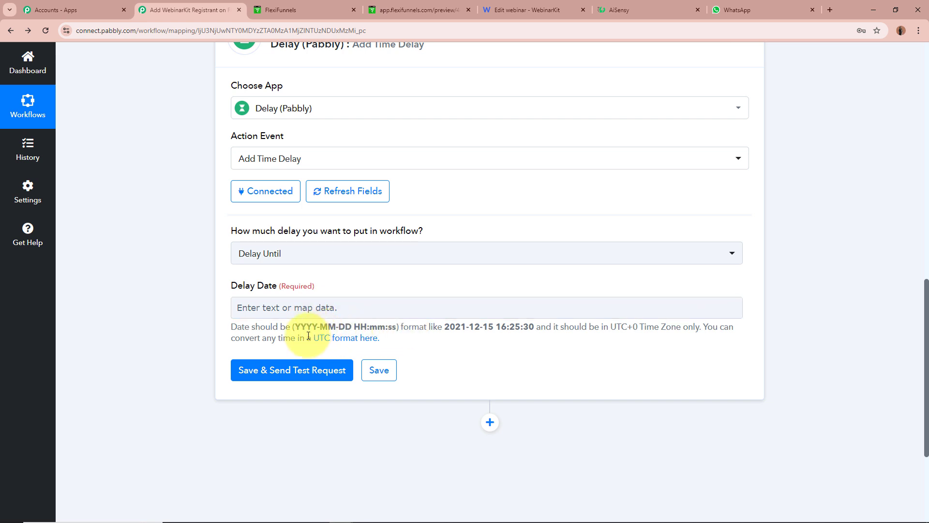
left_click_drag(308, 336, 415, 338)
left_click(382, 338)
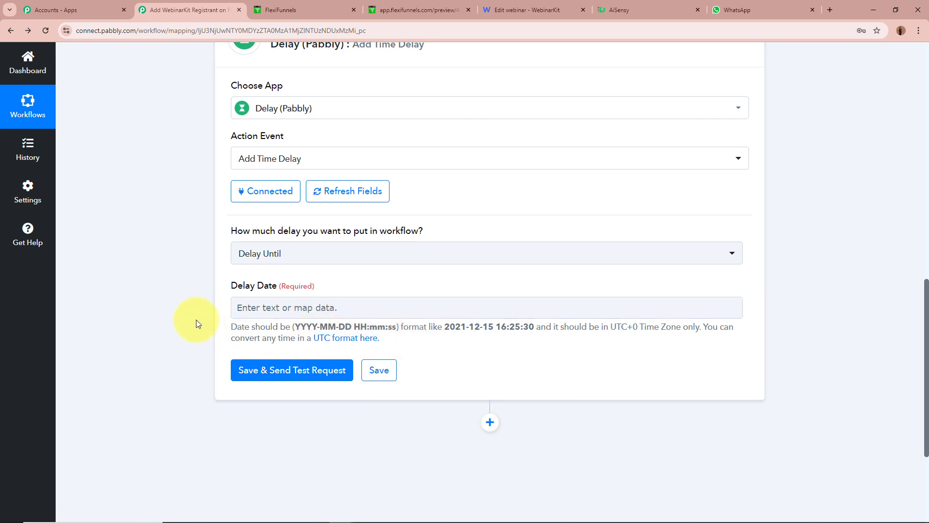
scroll(196, 323, "up", 5)
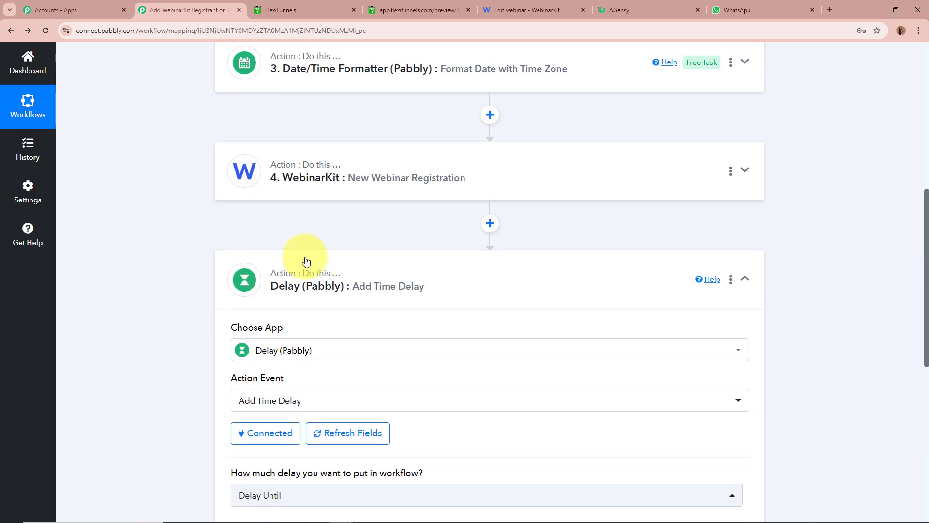
Search 'Date' and insert a connected Date/Time Formatter (Pabbly) Add/Subtract Time step before Delay.
left_click(490, 223)
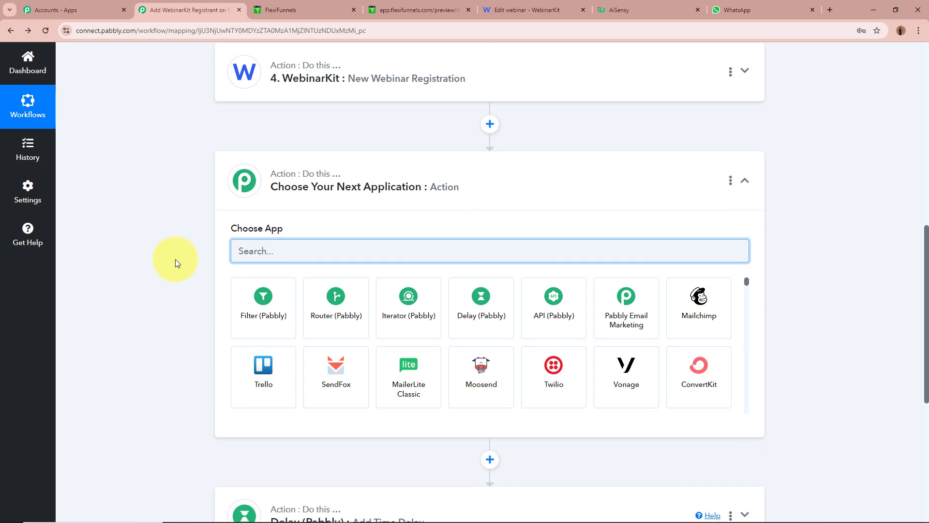
type("Date")
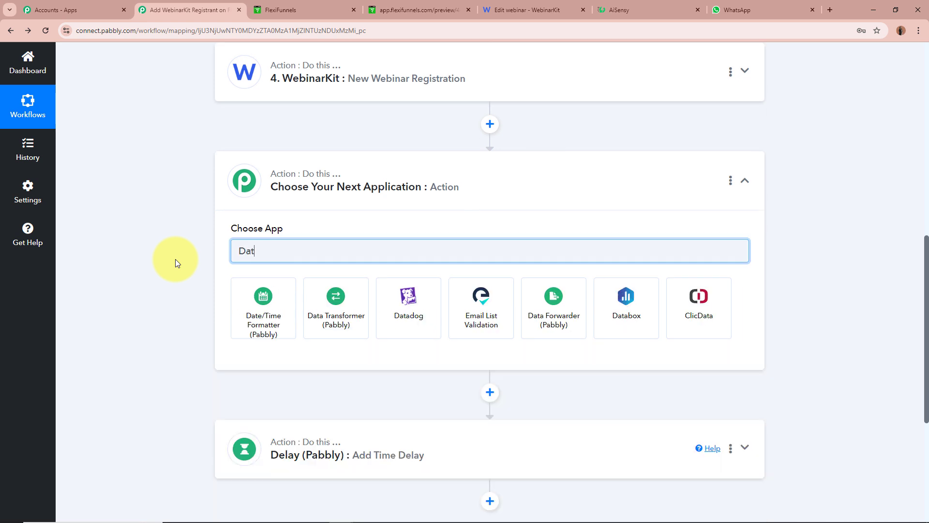
left_click(247, 292)
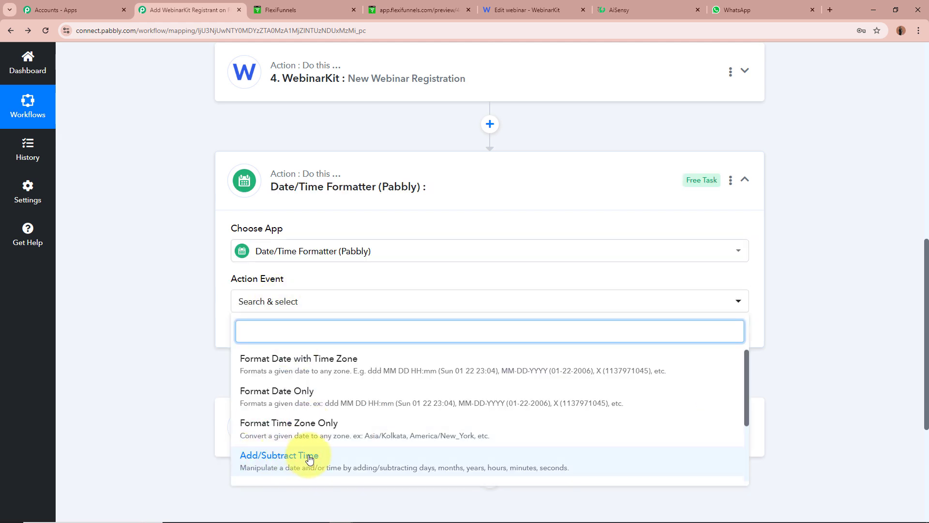
left_click(310, 459)
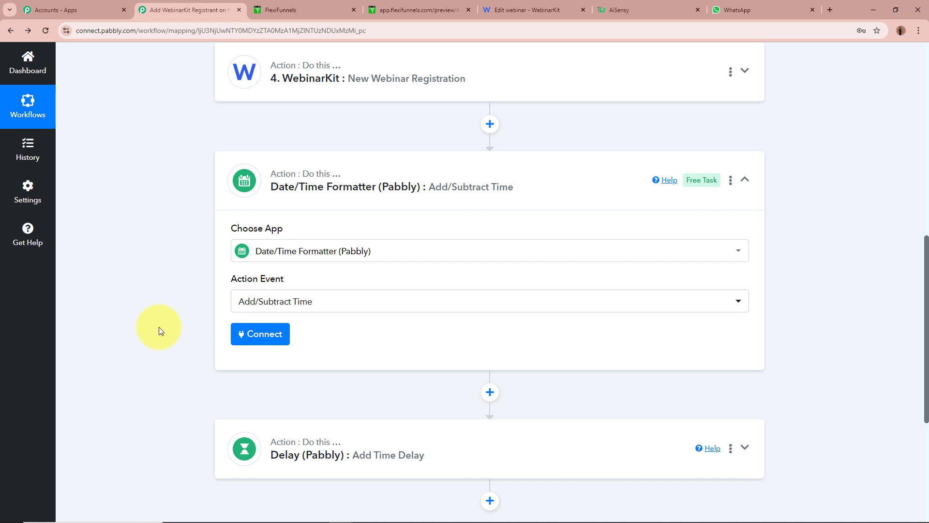
left_click(239, 338)
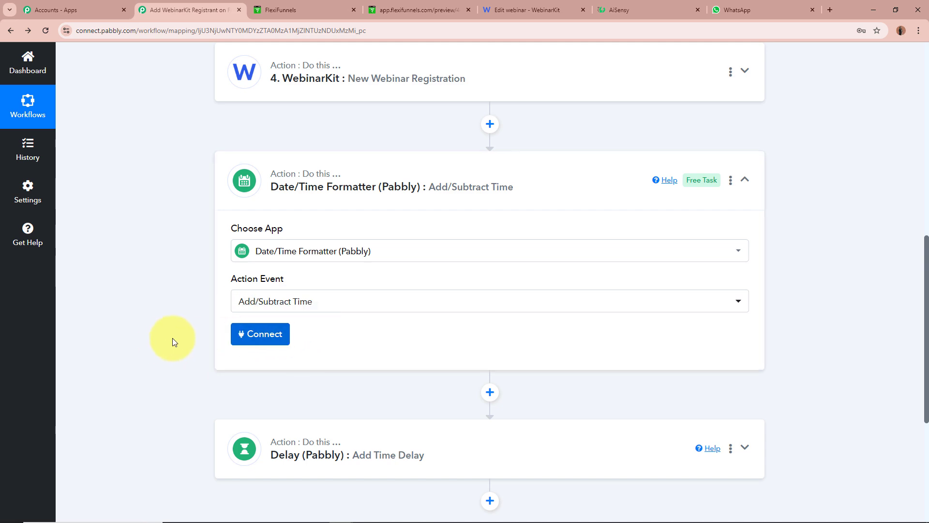
Map step 3's formatted Result date into the Enter Date field.
scroll(172, 338, "down", 4)
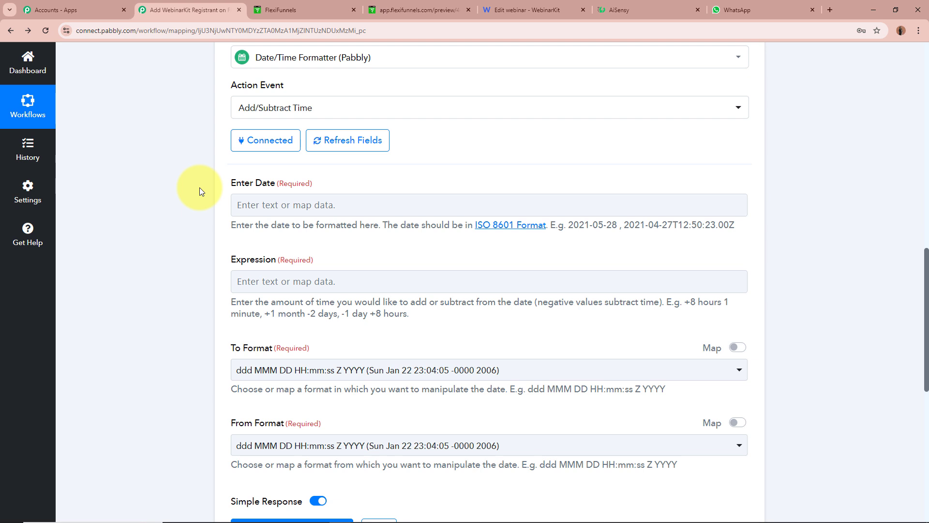
left_click(284, 205)
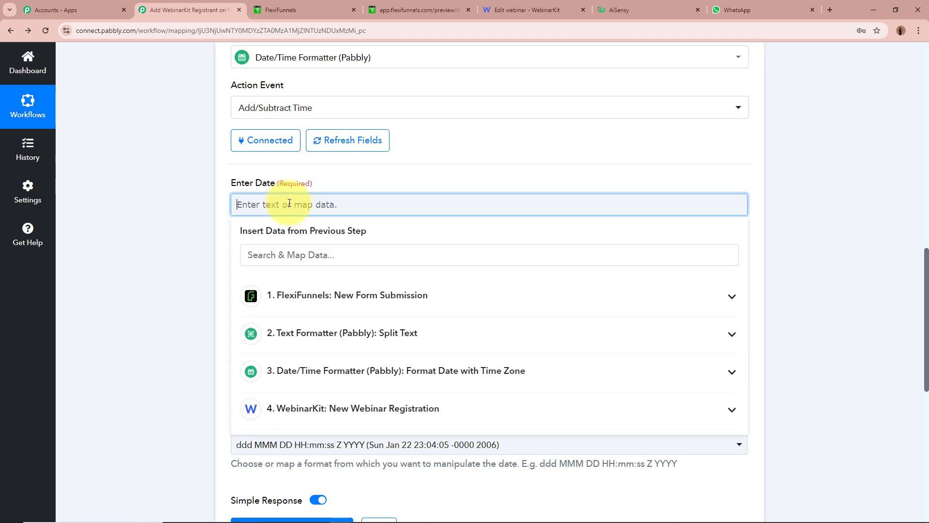
left_click(326, 370)
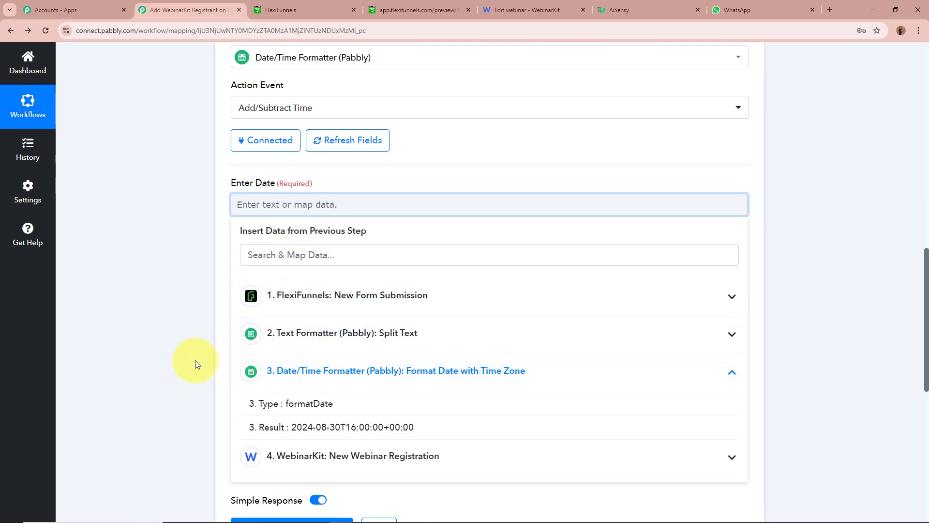
scroll(202, 357, "down", 1)
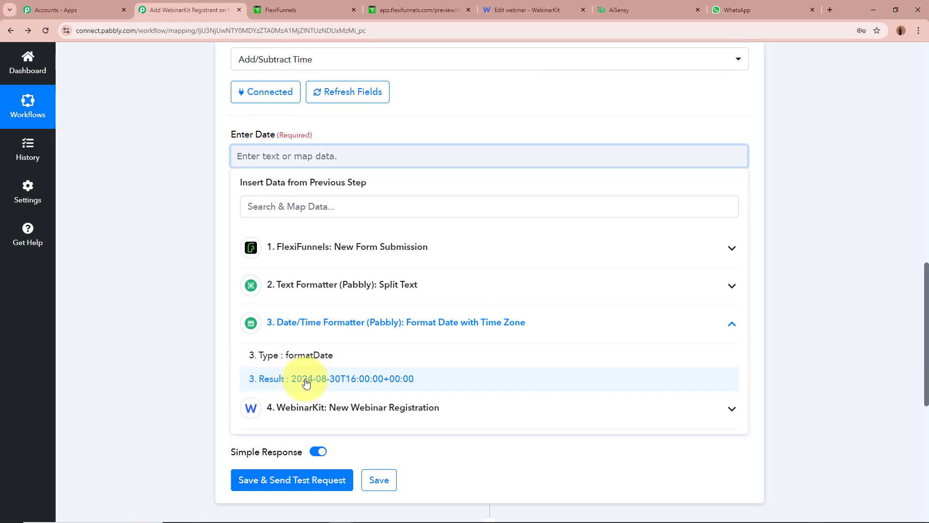
left_click(445, 379)
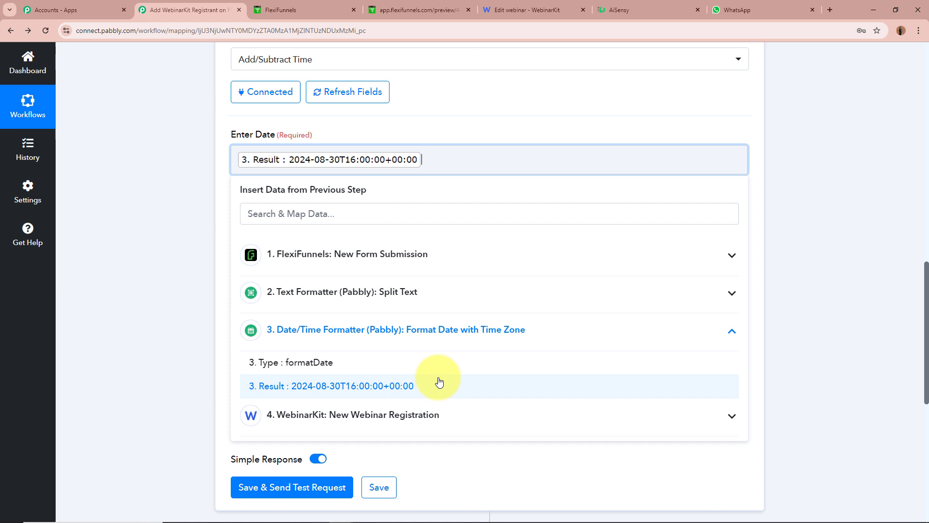
left_click(195, 196)
left_click(338, 170)
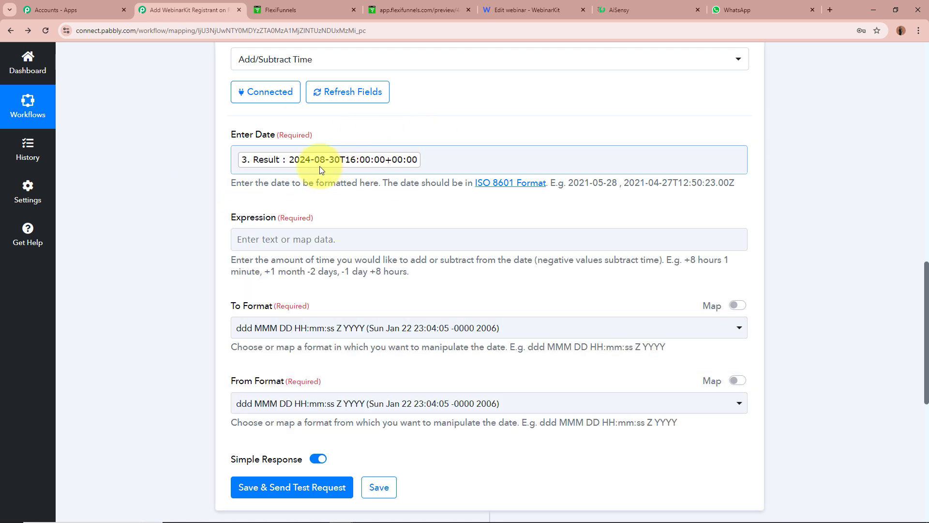
left_click(178, 166)
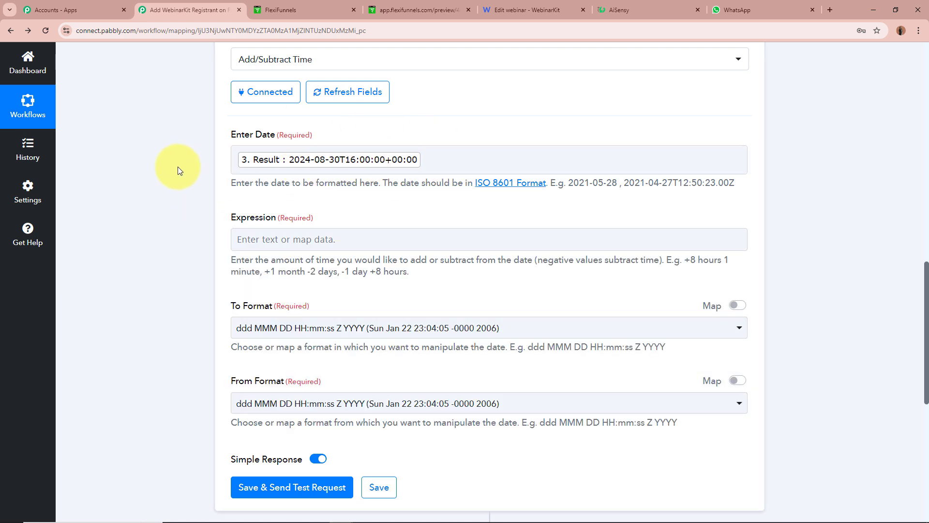
Enter '-1 day' as the Expression.
scroll(184, 160, "down", 2)
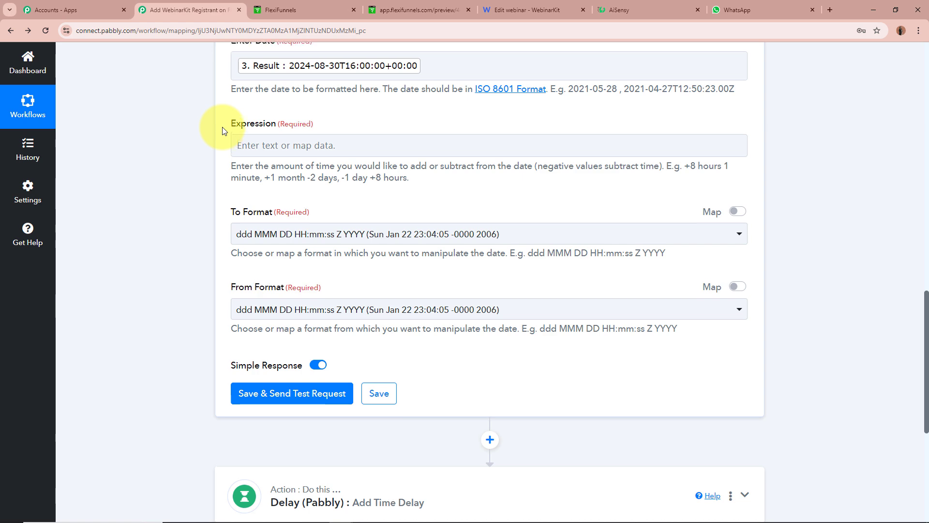
scroll(220, 128, "up", 2)
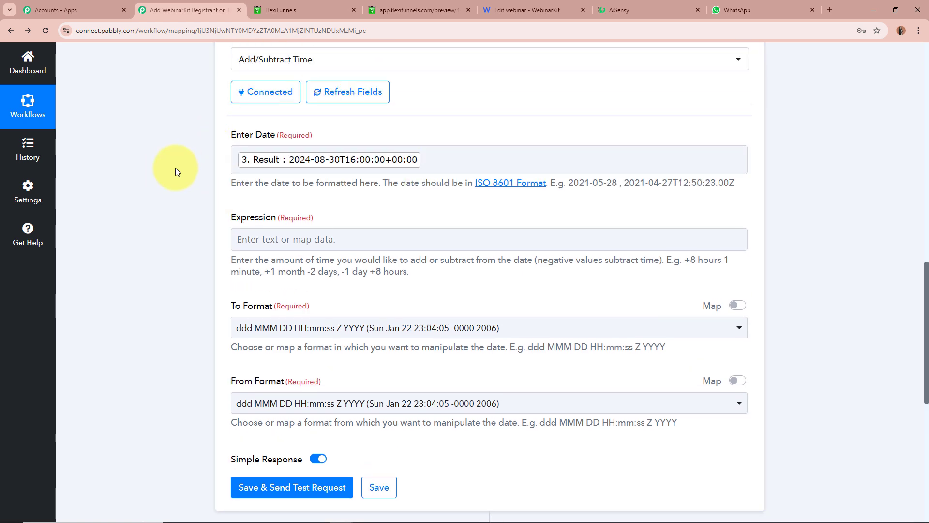
scroll(175, 168, "down", 4)
scroll(203, 290, "up", 3)
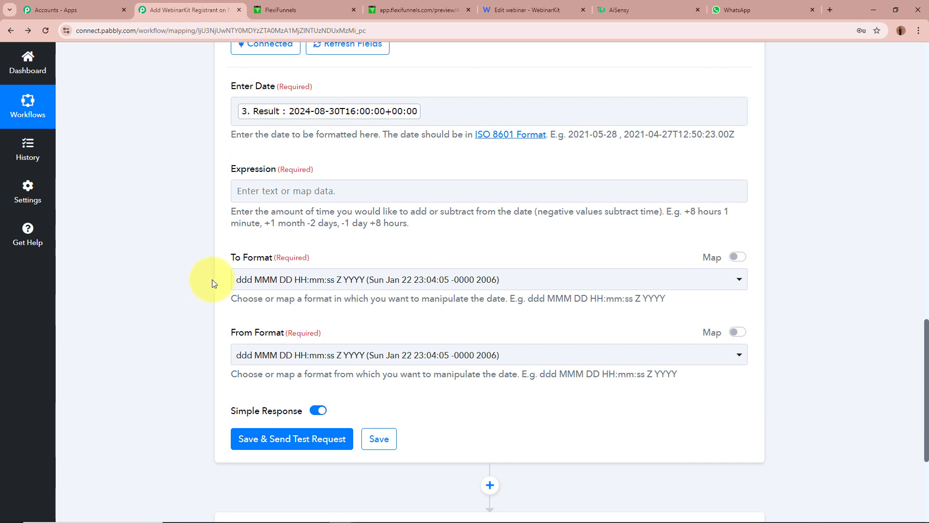
left_click(330, 191)
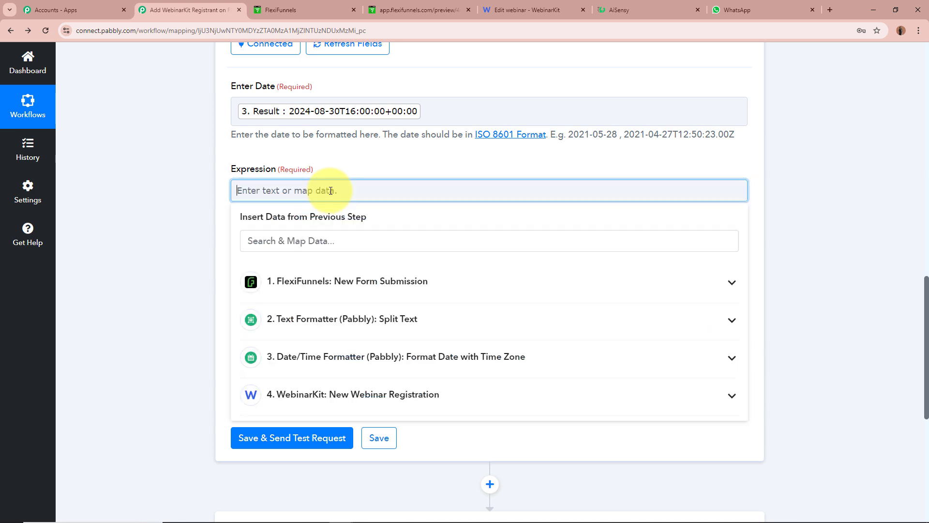
type("-1 day")
left_click(208, 190)
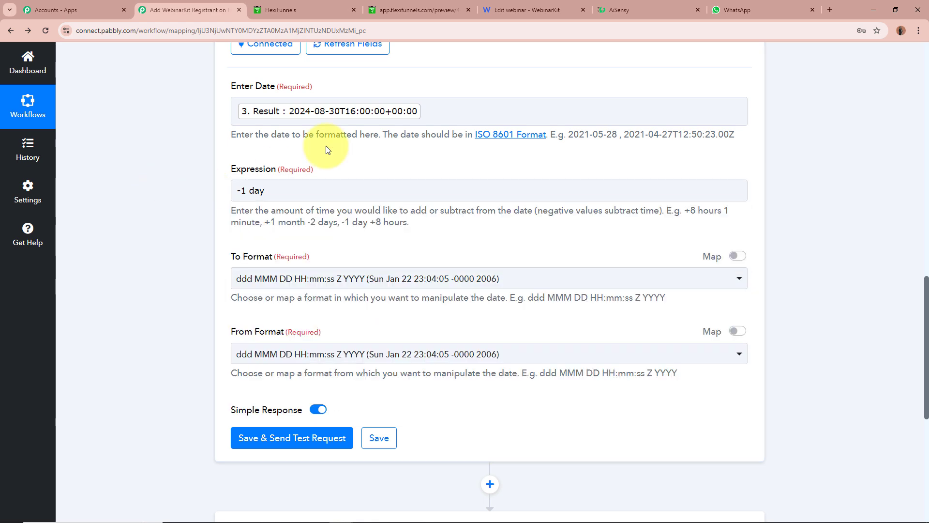
Set the output format to YYYY-MM-DD HH:mm:ss.
scroll(128, 167, "down", 2)
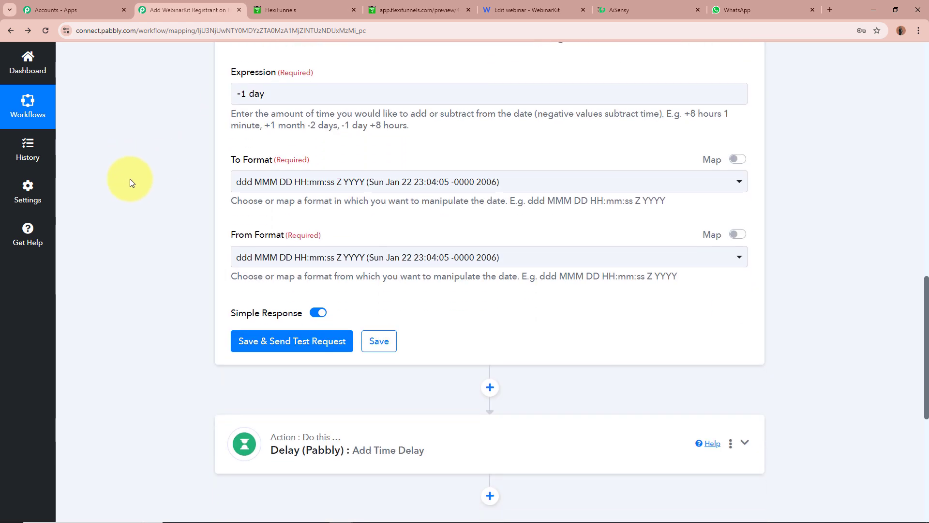
scroll(291, 242, "down", 3)
left_click(356, 327)
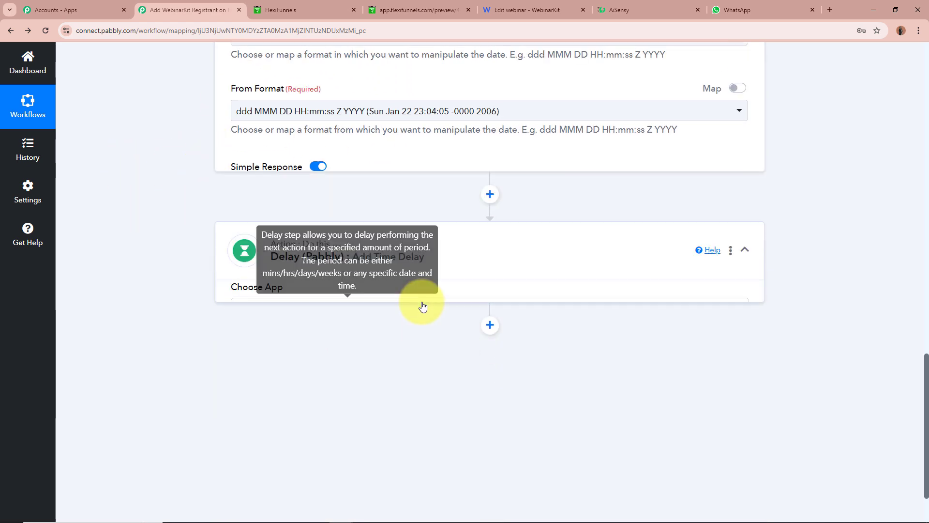
scroll(228, 304, "down", 5)
scroll(225, 305, "up", 6)
scroll(292, 327, "down", 3)
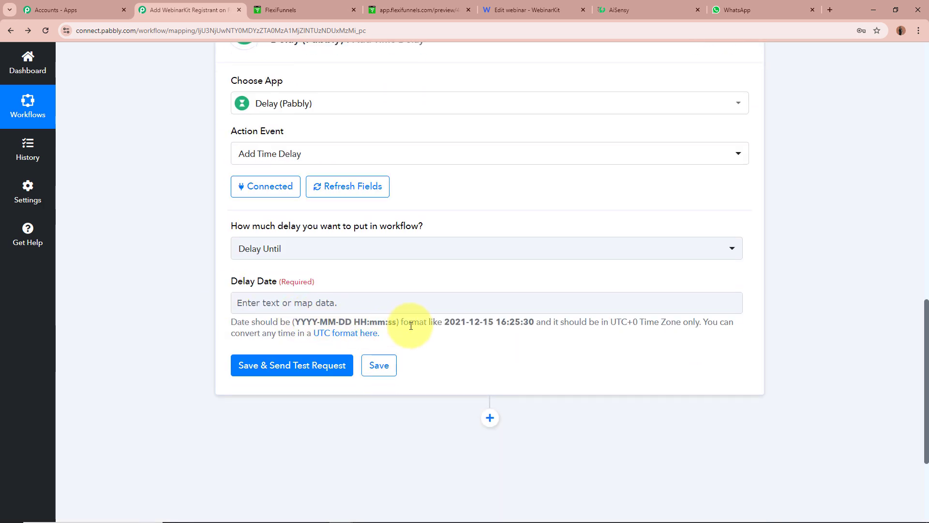
scroll(407, 324, "up", 8)
scroll(169, 318, "down", 9)
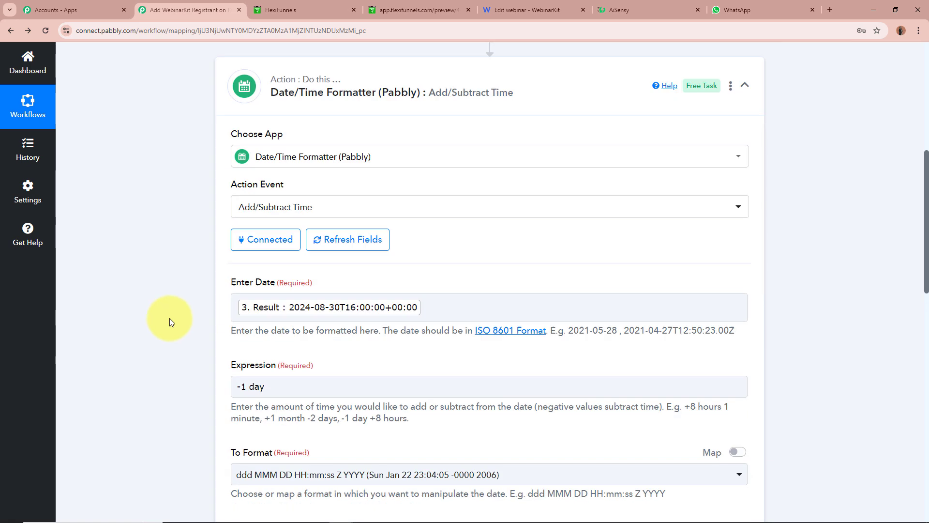
left_click(305, 271)
scroll(329, 397, "down", 7)
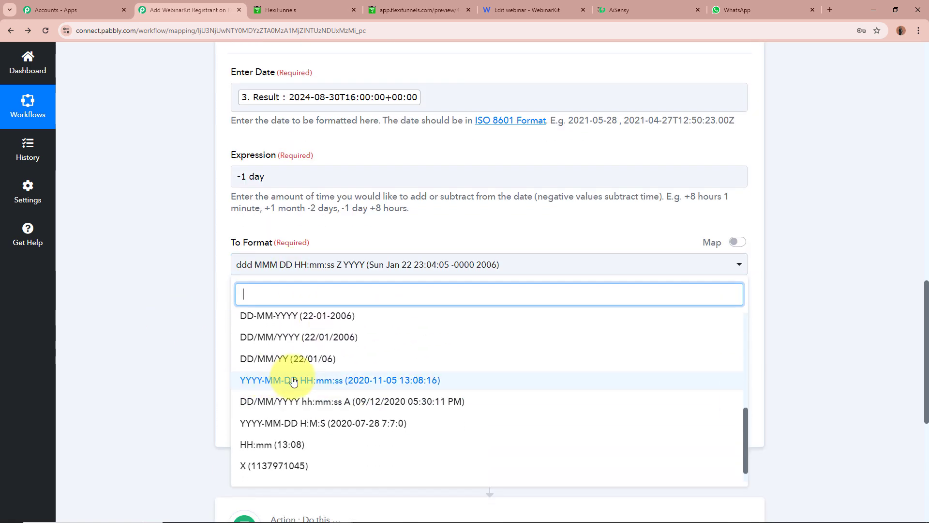
left_click(362, 385)
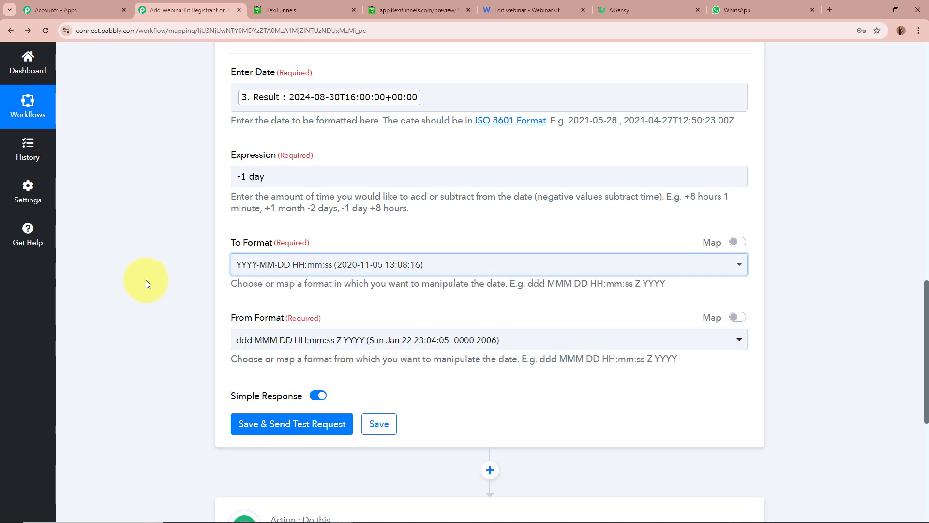
Set the input format to YYYY-MM-DDTHH:mm:ssZ.
scroll(242, 228, "down", 2)
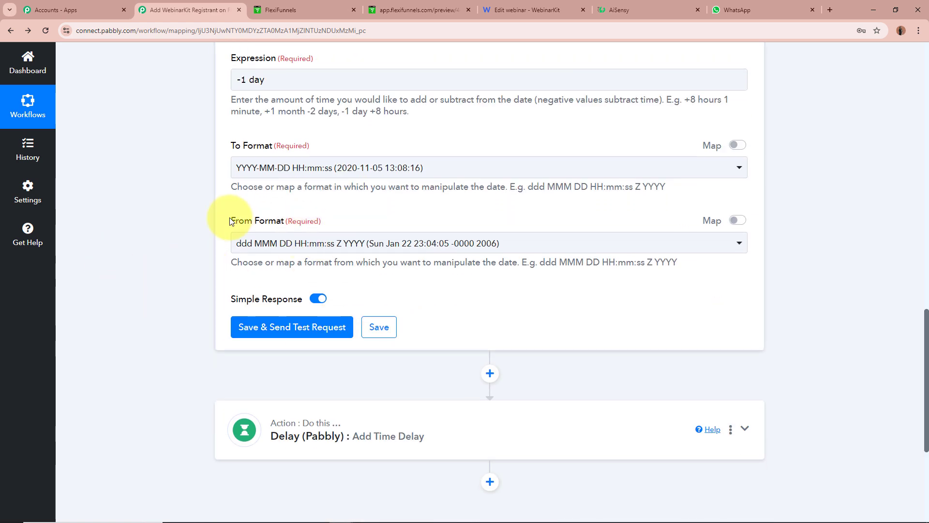
scroll(229, 217, "up", 4)
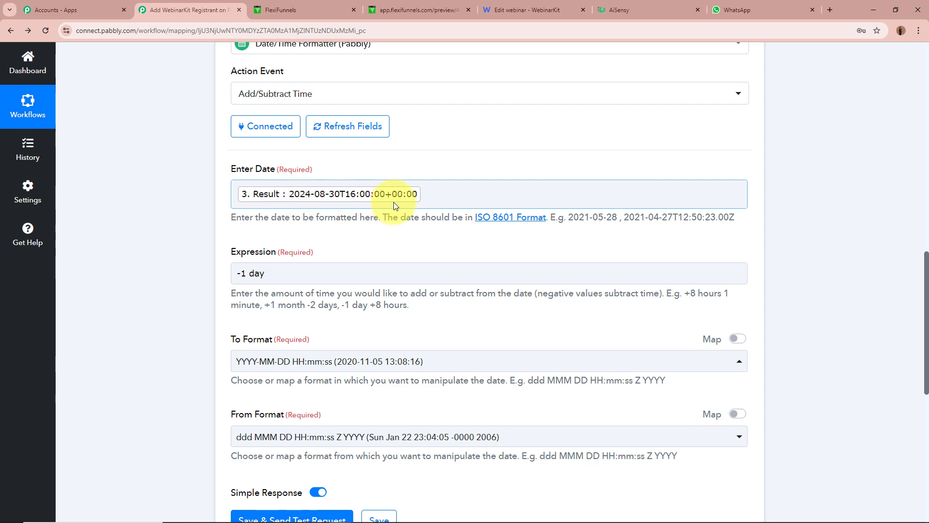
scroll(242, 216, "down", 4)
left_click(331, 243)
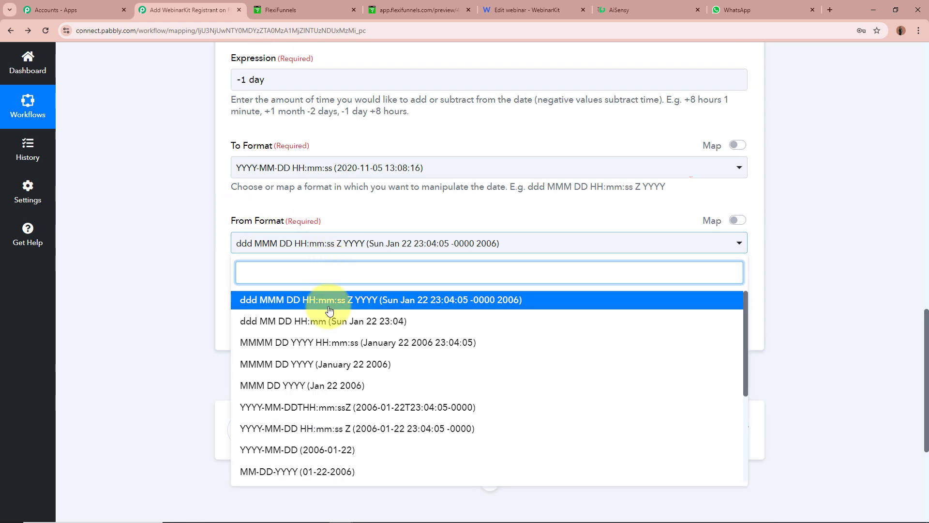
key("Escape")
left_click(348, 252)
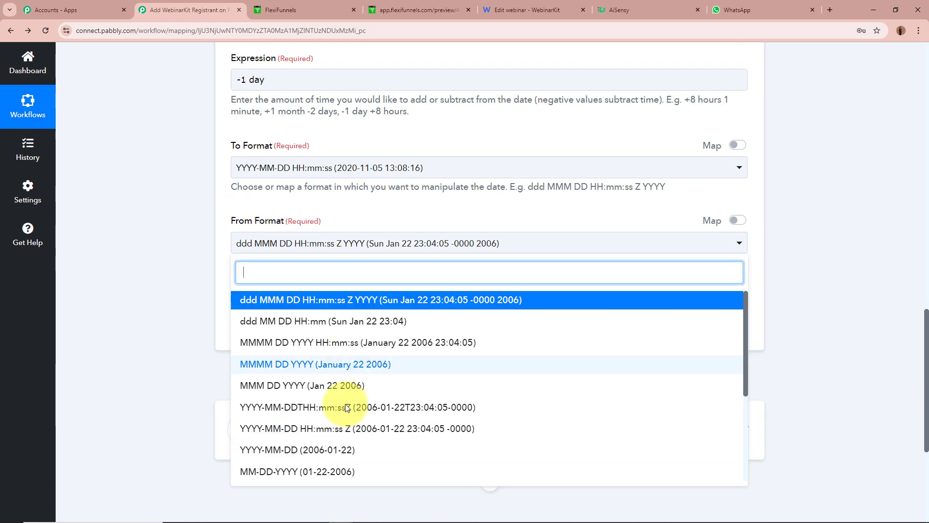
left_click(339, 410)
scroll(165, 264, "up", 1)
scroll(160, 264, "up", 1)
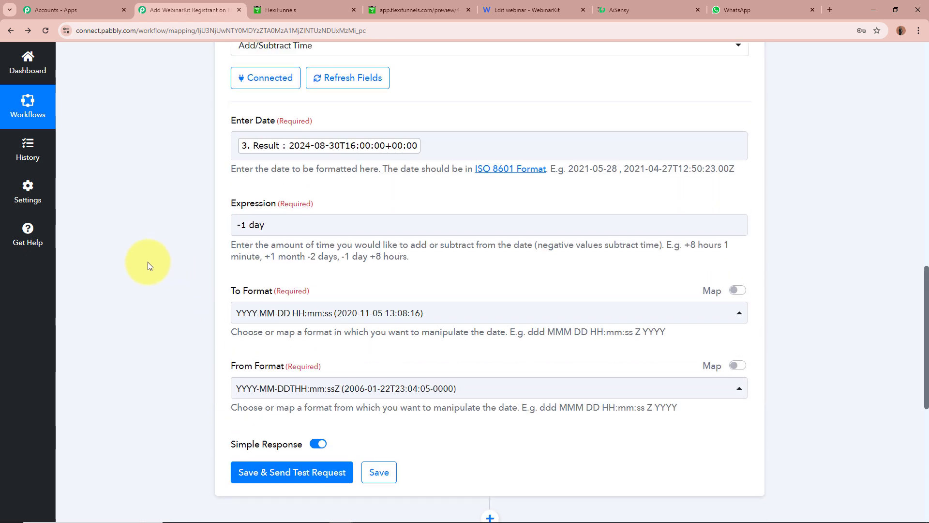
scroll(202, 223, "down", 2)
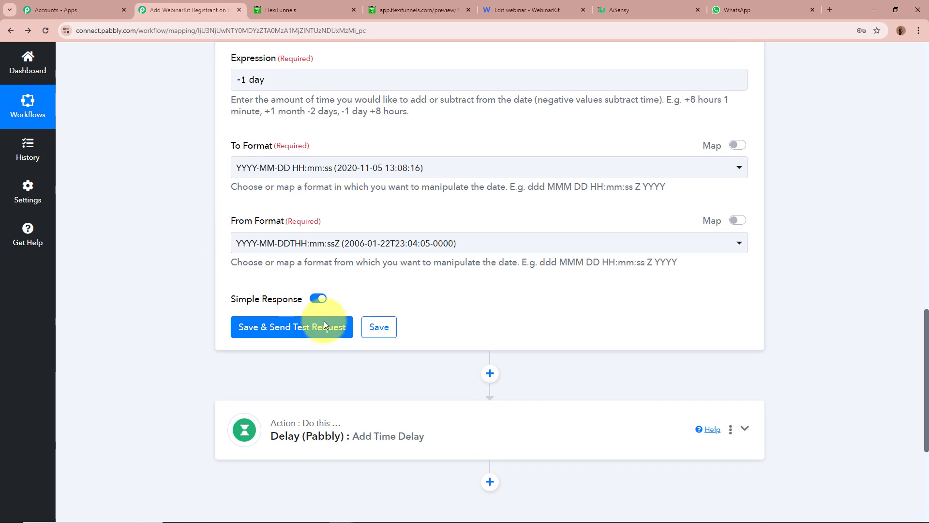
left_click(269, 327)
scroll(134, 258, "down", 2)
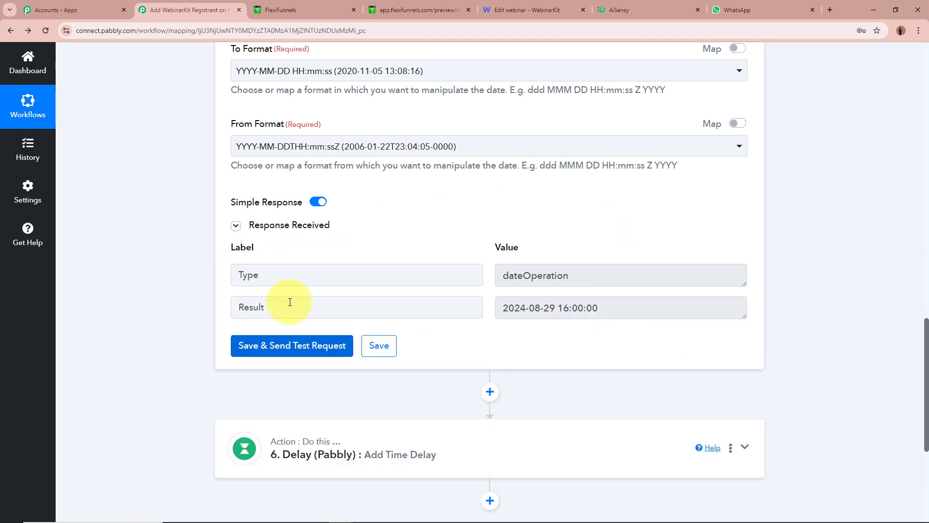
double_click(260, 305)
left_click_drag(614, 315, 457, 311)
left_click(548, 330)
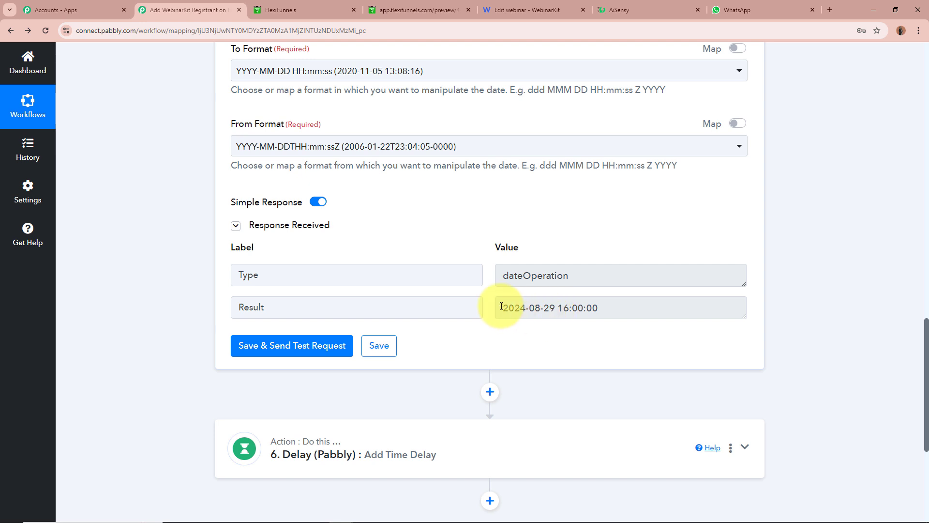
left_click_drag(558, 310, 618, 307)
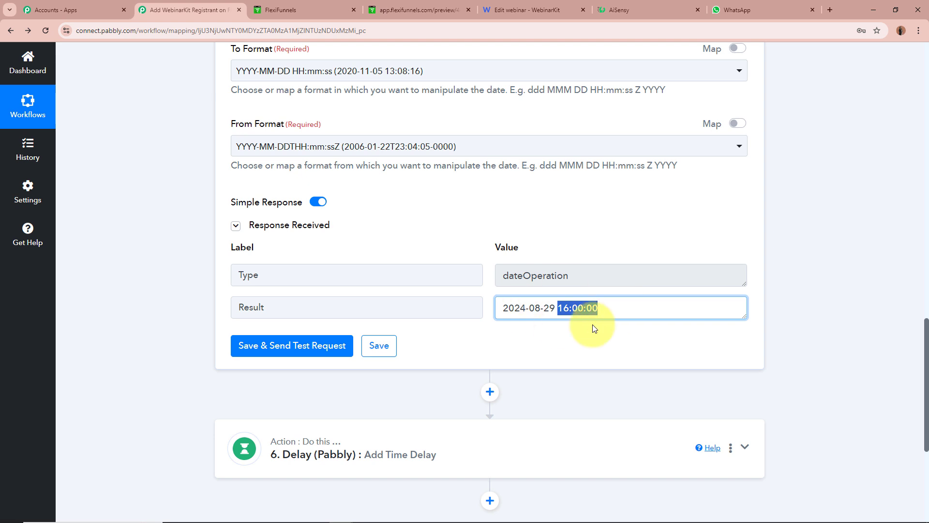
left_click(573, 341)
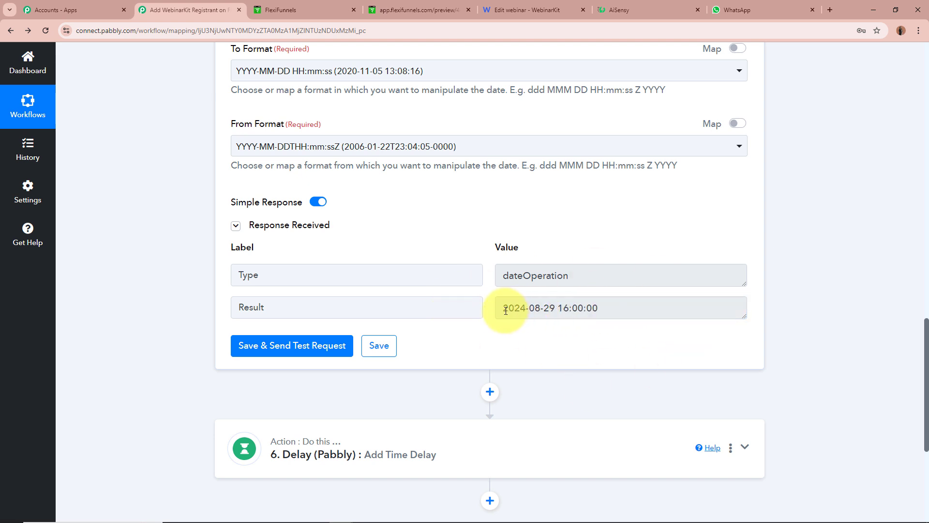
left_click_drag(504, 308, 556, 308)
left_click(570, 334)
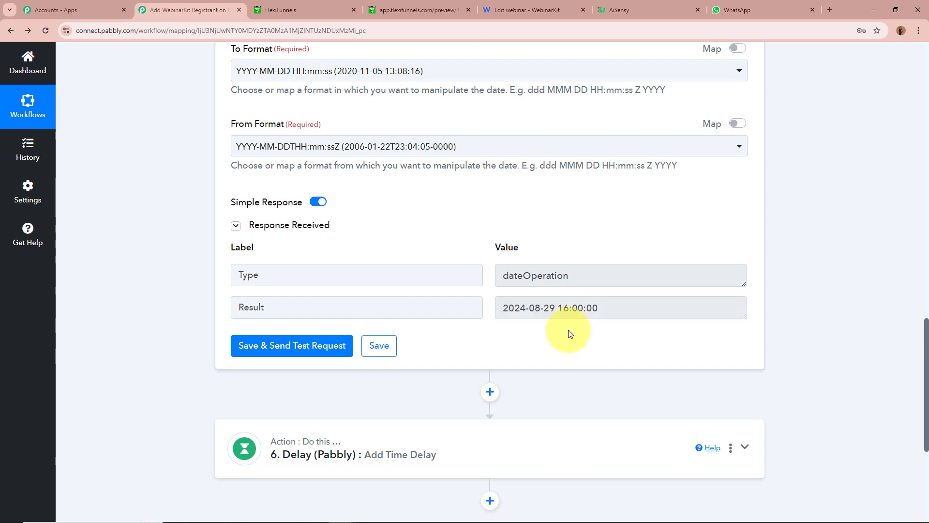
left_click(525, 449)
Map step 5's Add/Subtract Time Result into the Delay Date field.
scroll(127, 314, "down", 5)
scroll(121, 307, "up", 6)
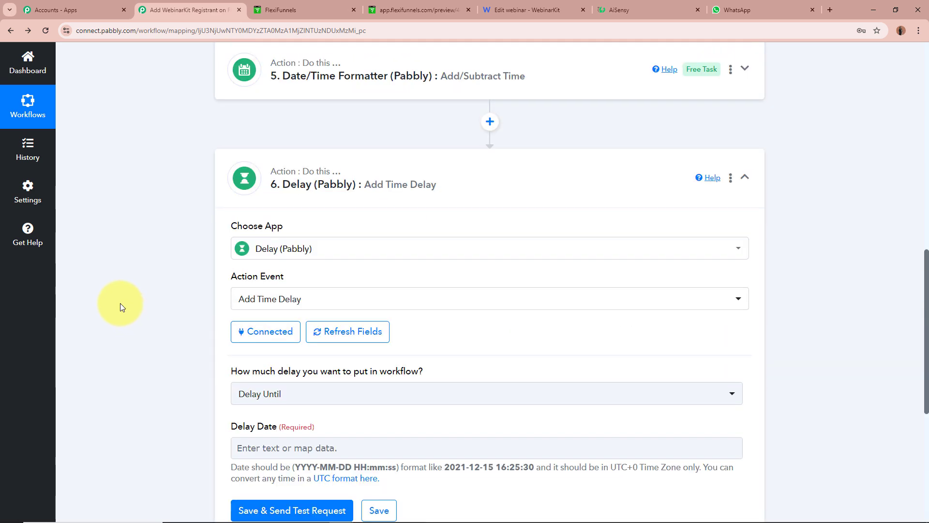
scroll(121, 307, "down", 4)
left_click(311, 256)
scroll(165, 265, "down", 2)
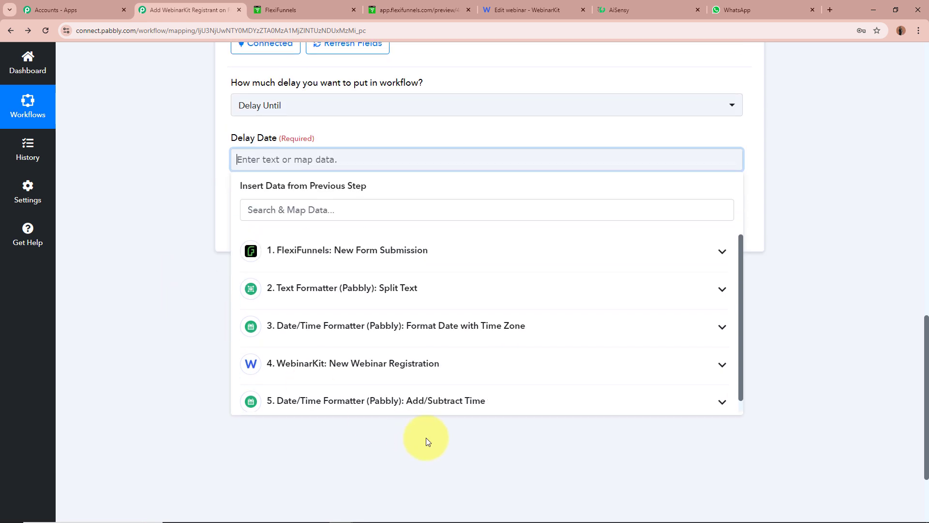
left_click(405, 400)
left_click(411, 459)
left_click(168, 266)
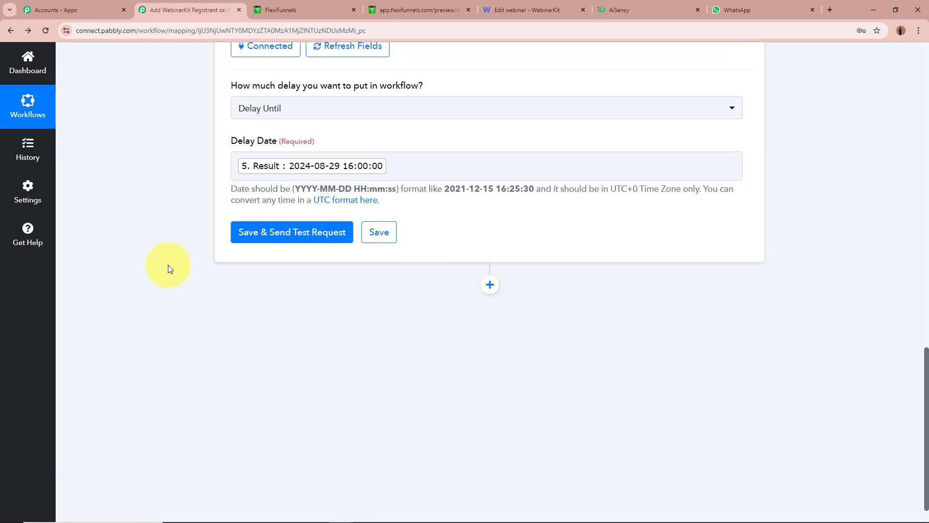
scroll(353, 263, "up", 2)
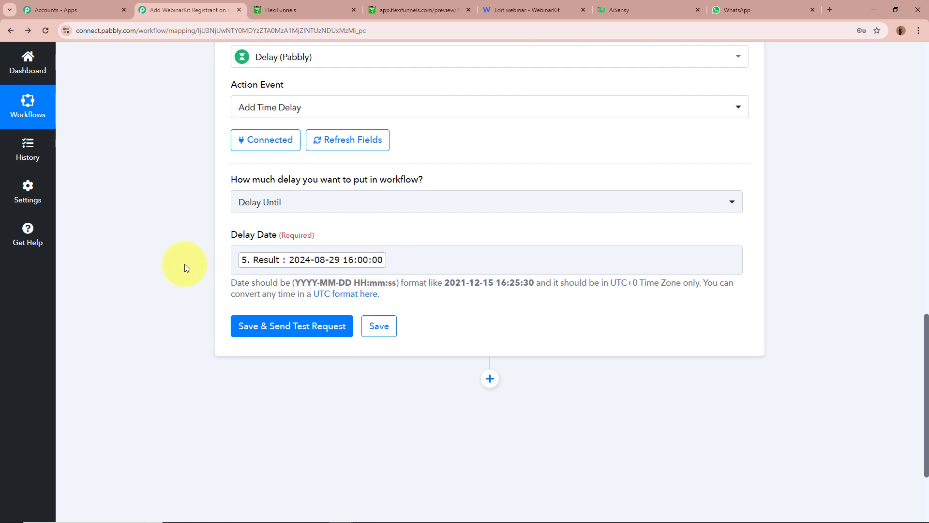
left_click(292, 324)
scroll(194, 299, "down", 3)
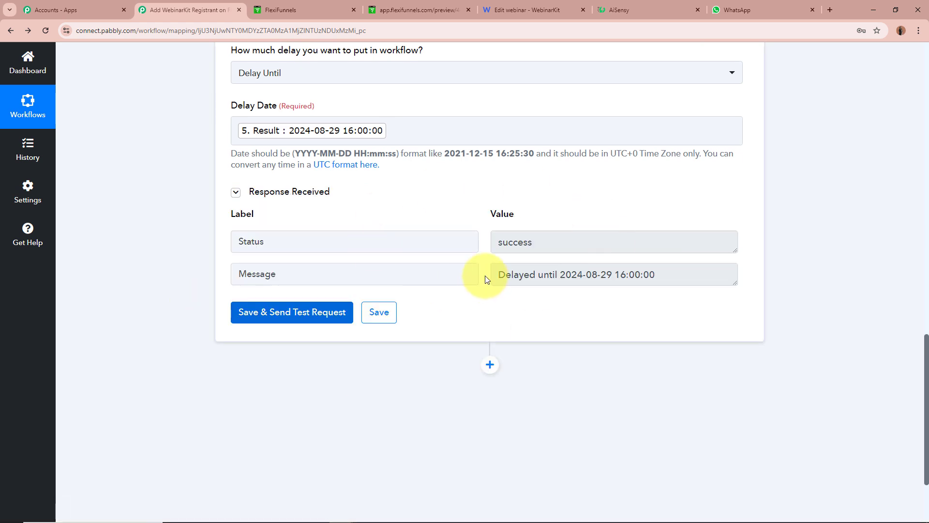
double_click(522, 242)
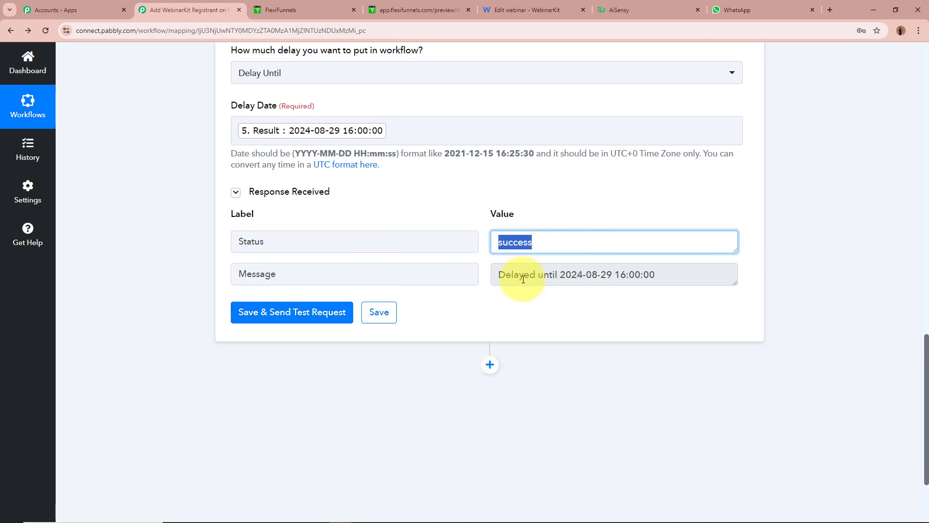
left_click_drag(497, 276, 695, 271)
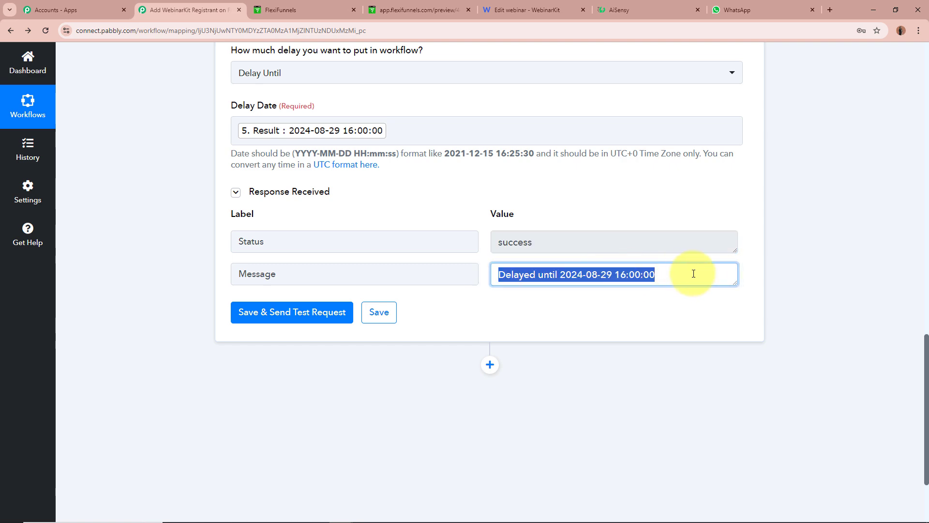
left_click(788, 271)
scroll(788, 270, "up", 9)
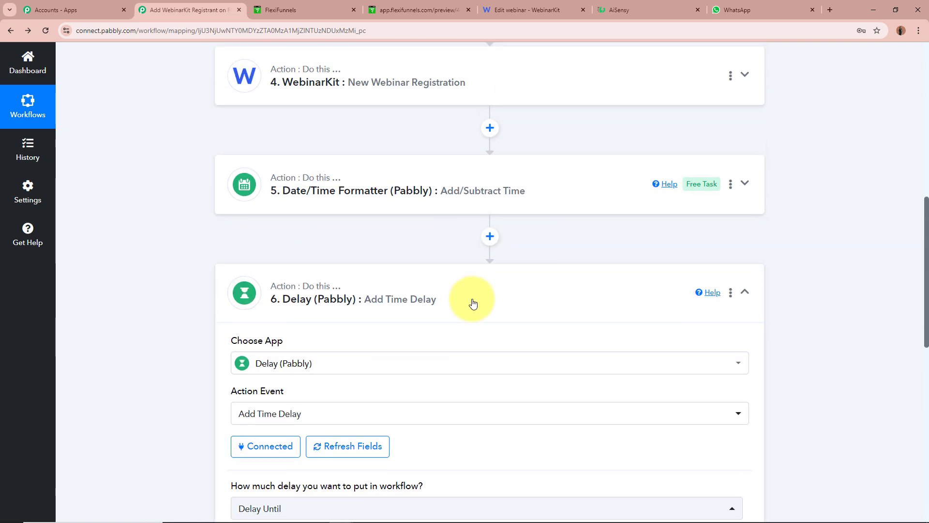
left_click(255, 316)
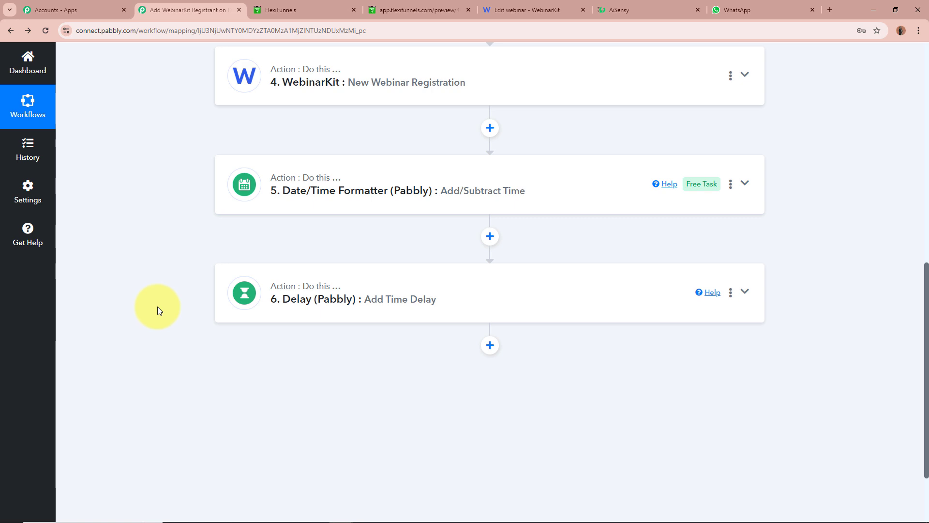
scroll(157, 305, "up", 8)
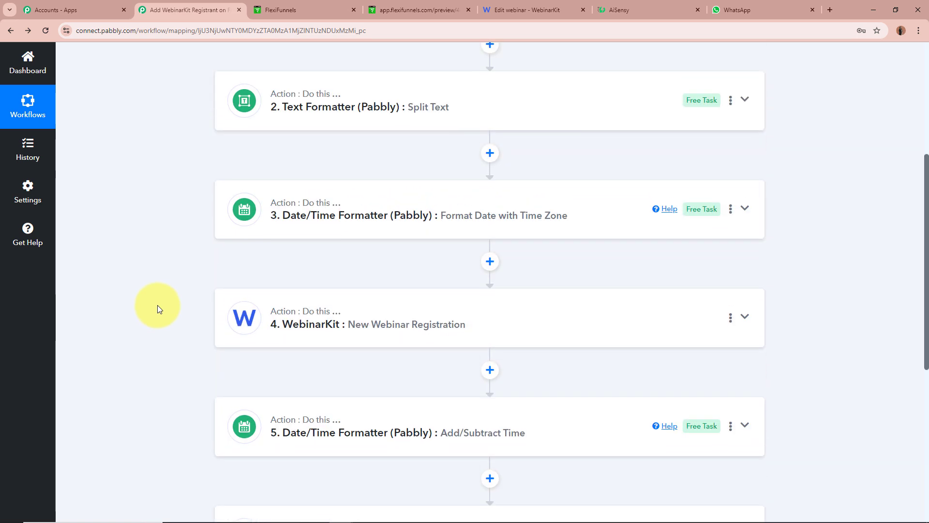
scroll(242, 142, "down", 3)
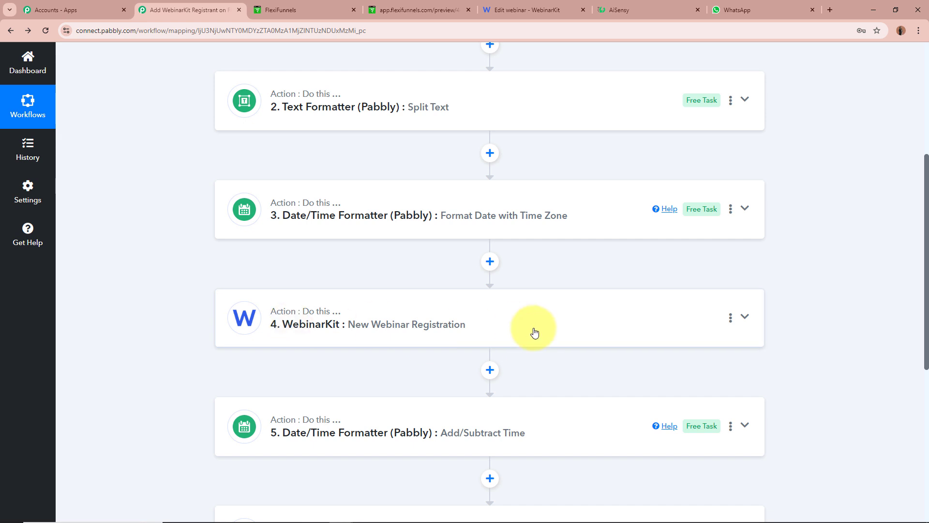
scroll(534, 333, "down", 4)
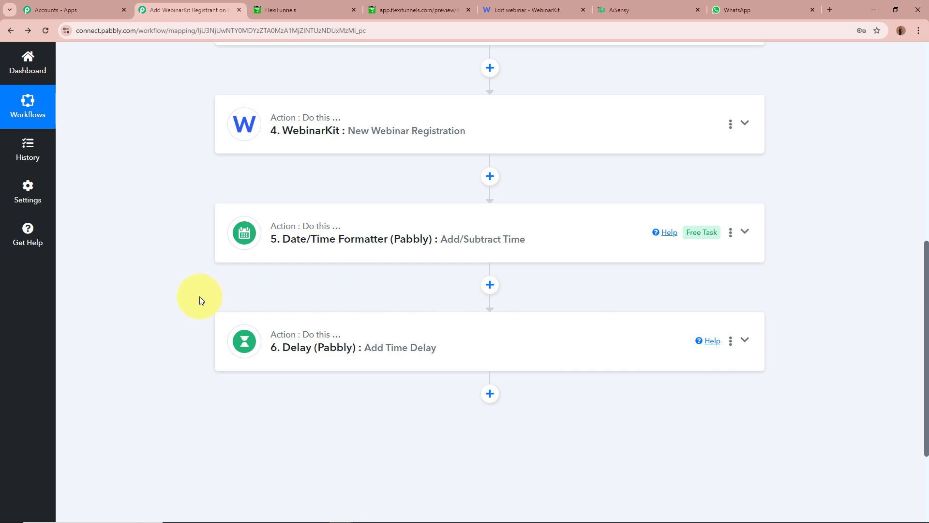
Add a step below Delay: search 'WhatsApp', choose WhatsApp by AiSensy with Send Template Message.
scroll(201, 309, "down", 3)
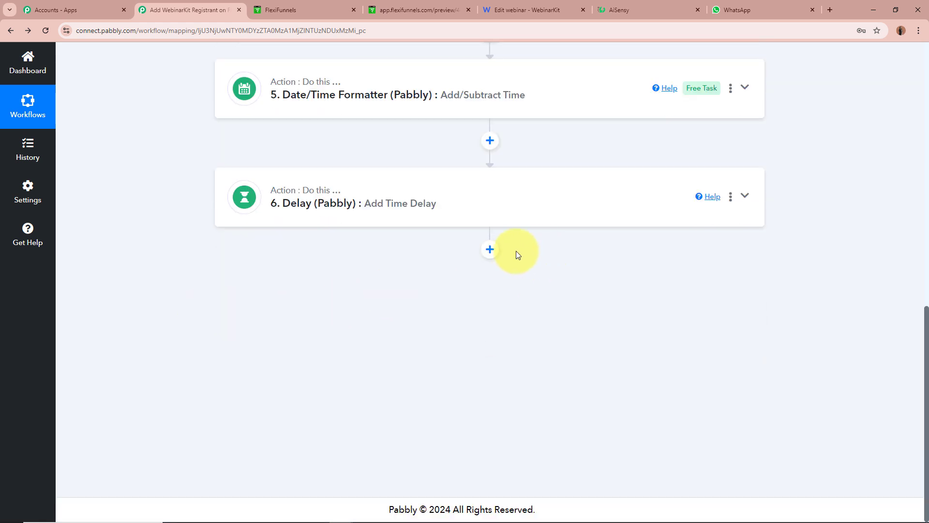
left_click(490, 250)
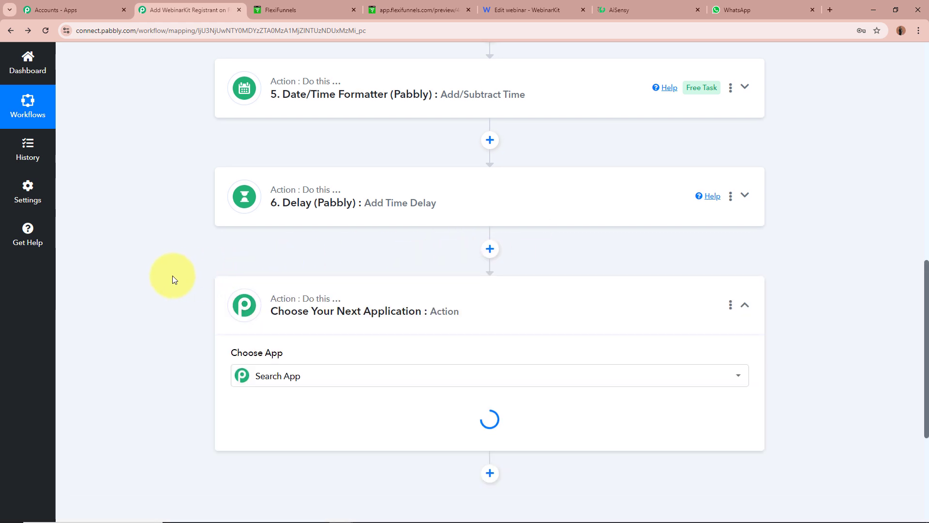
left_click(658, 9)
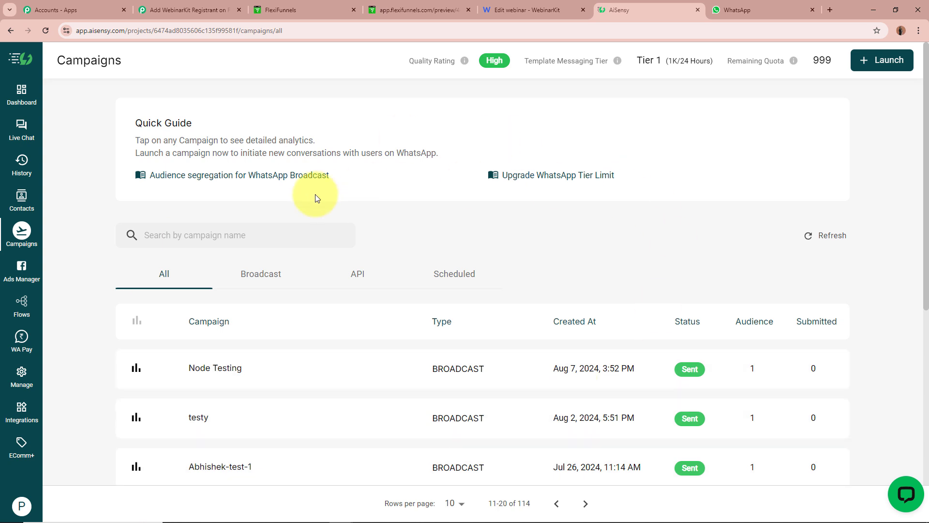
left_click(215, 8)
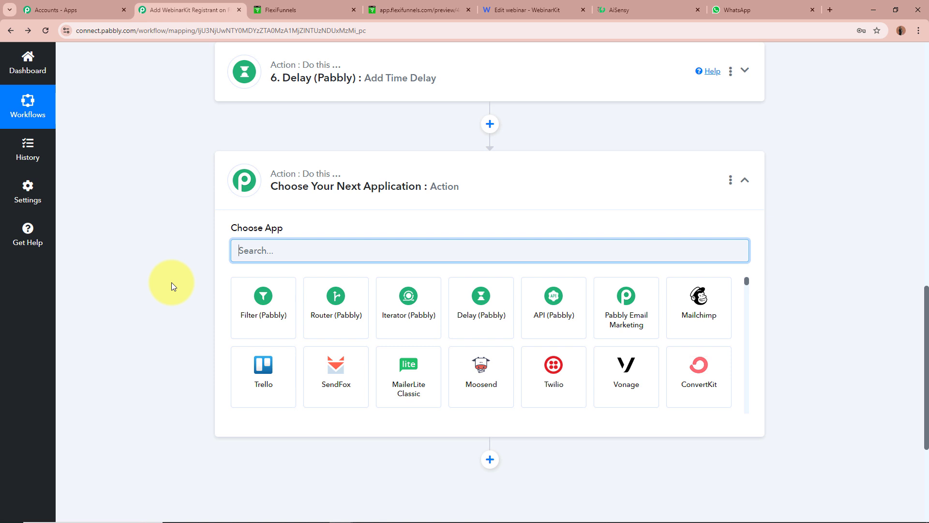
type("Whats")
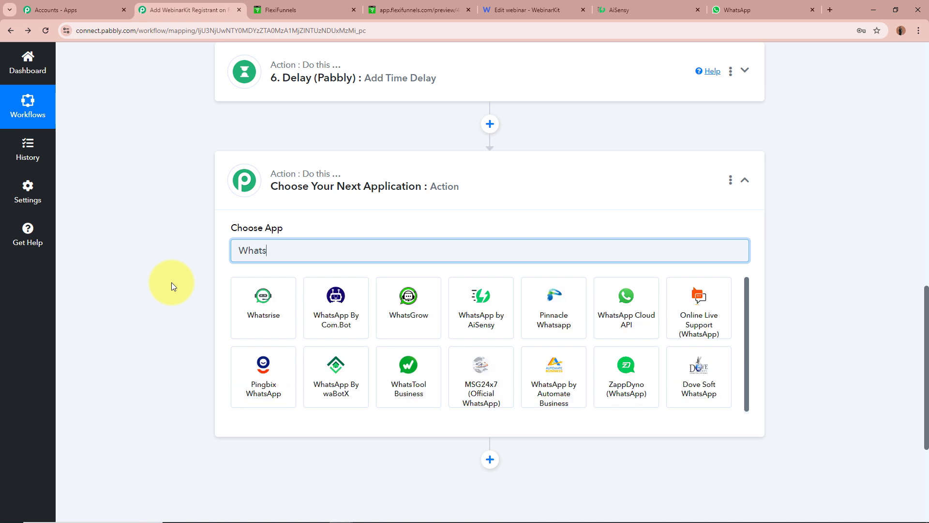
type("App")
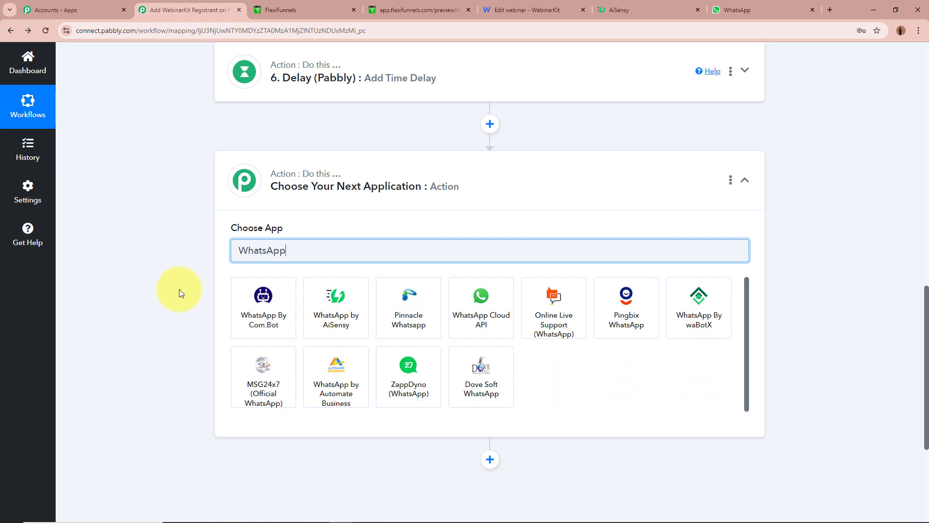
left_click(359, 318)
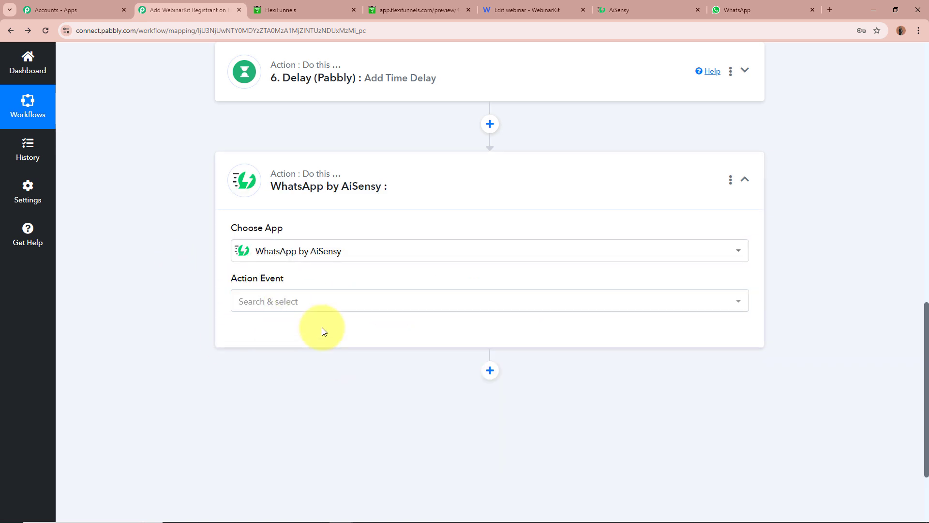
left_click(297, 302)
left_click(287, 351)
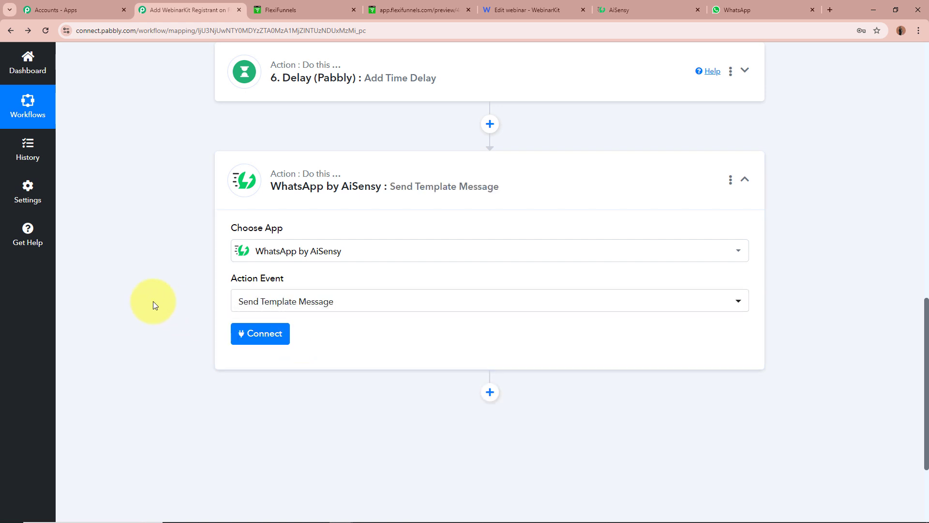
scroll(172, 248, "down", 2)
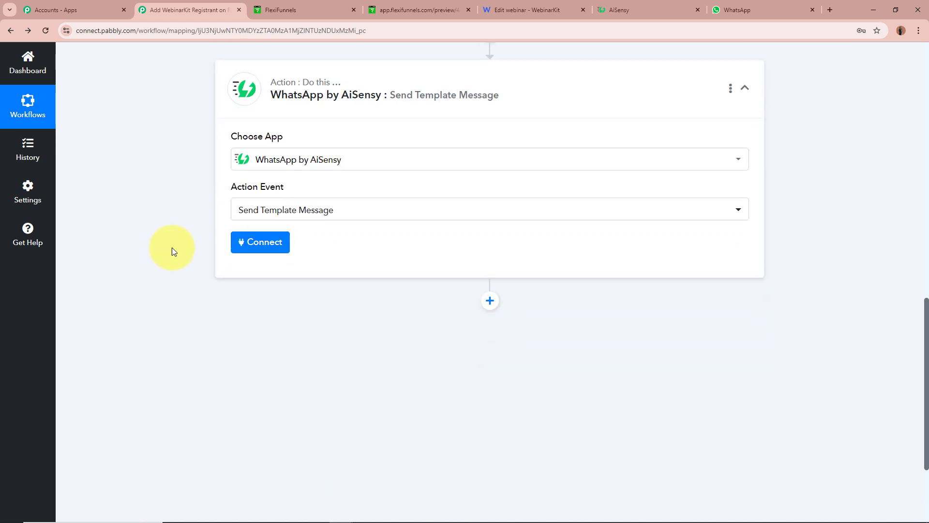
Begin a new AiSensy connection that requires an API Key, then switch over to AiSensy.
left_click(242, 237)
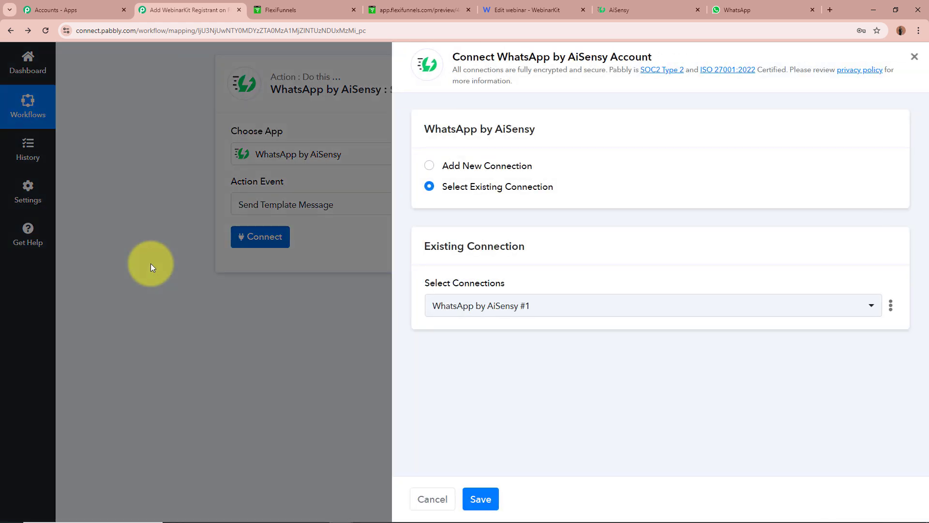
left_click(429, 167)
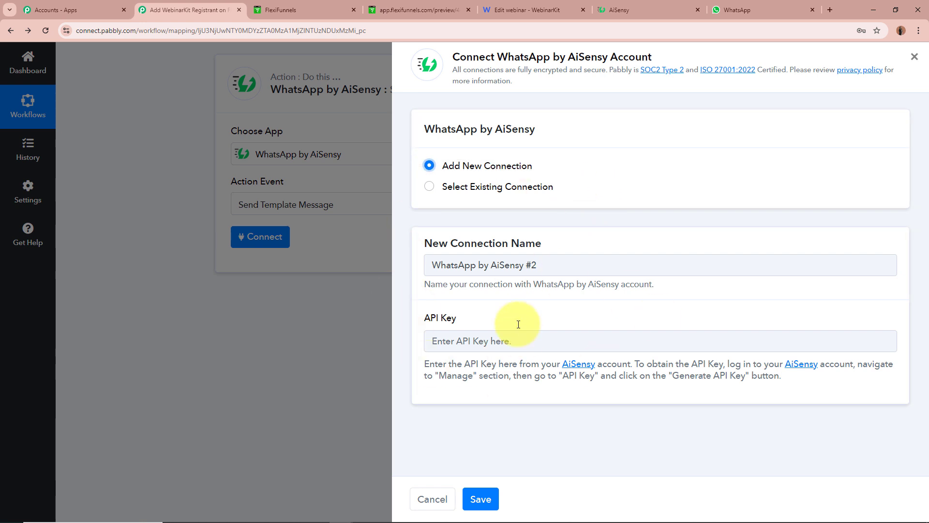
left_click_drag(427, 321, 504, 322)
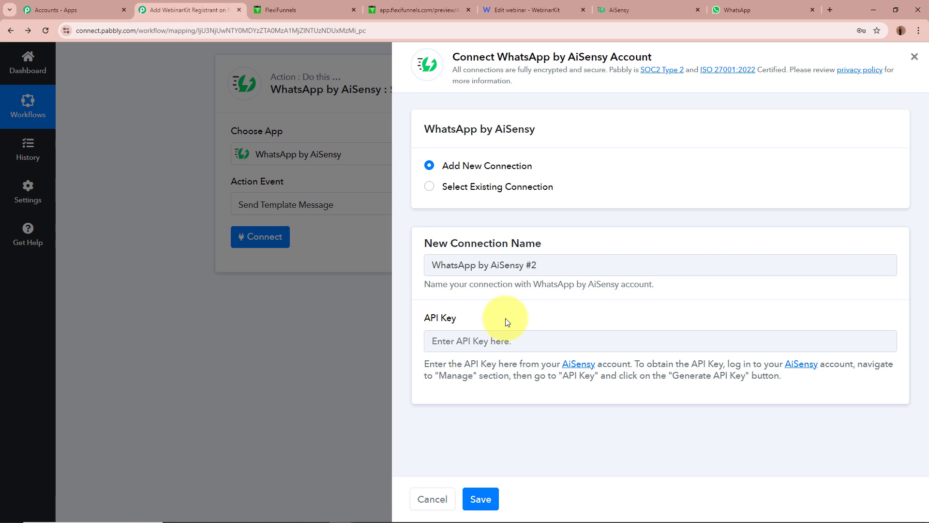
left_click(672, 4)
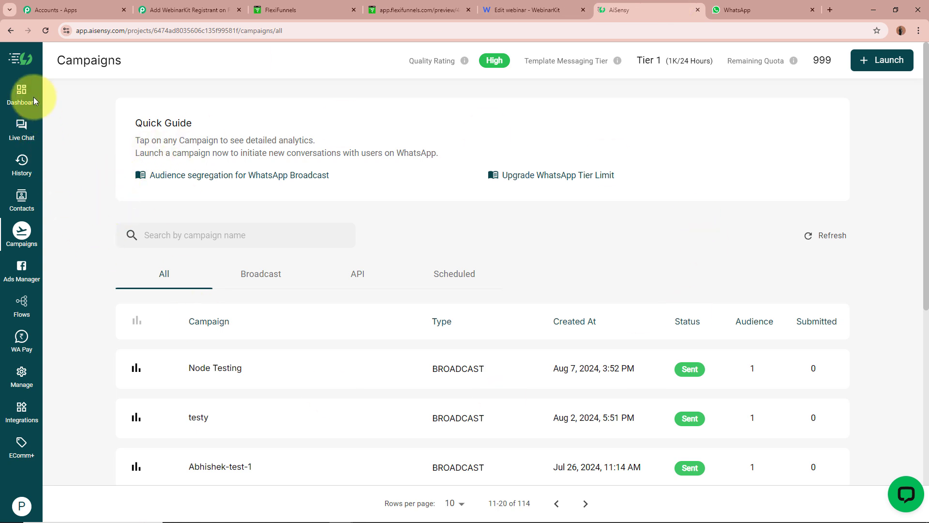
Regenerate the AiSensy API key under Manage > API Key, copy it, and return to Pabbly.
left_click(15, 376)
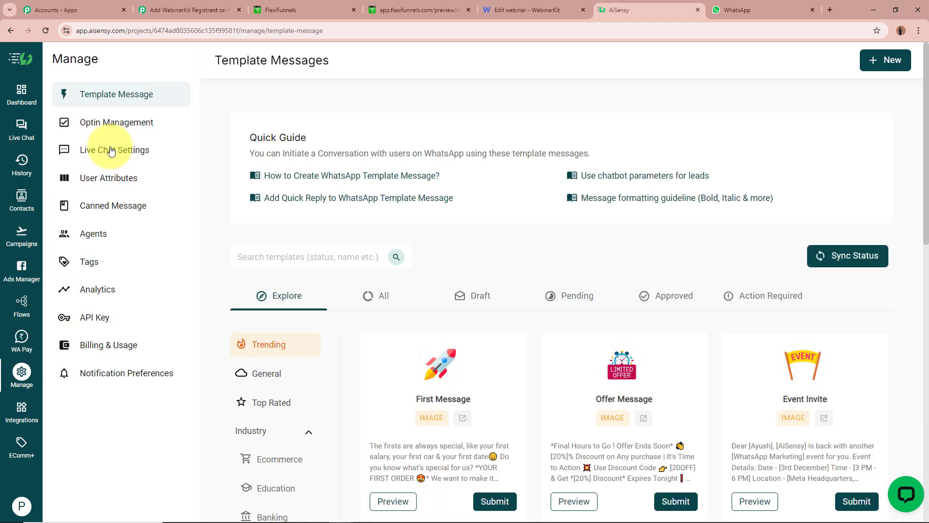
left_click(98, 318)
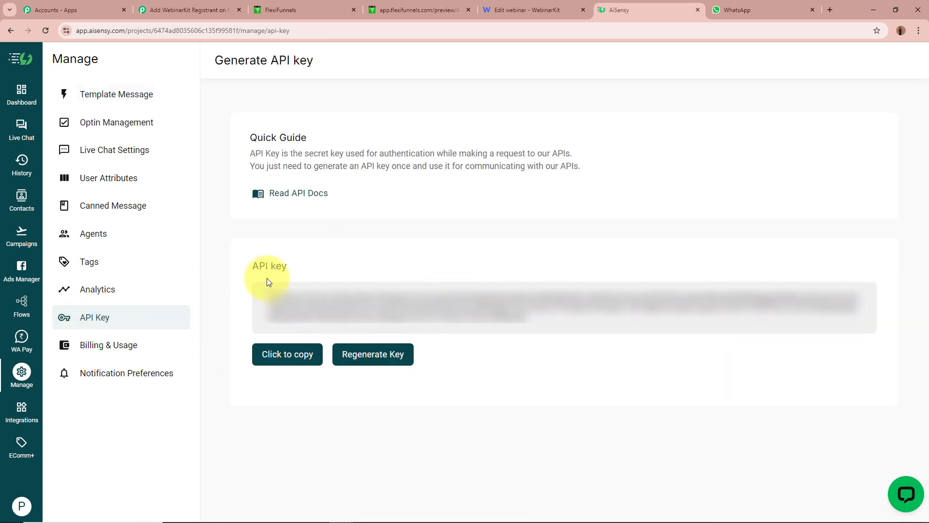
left_click(374, 354)
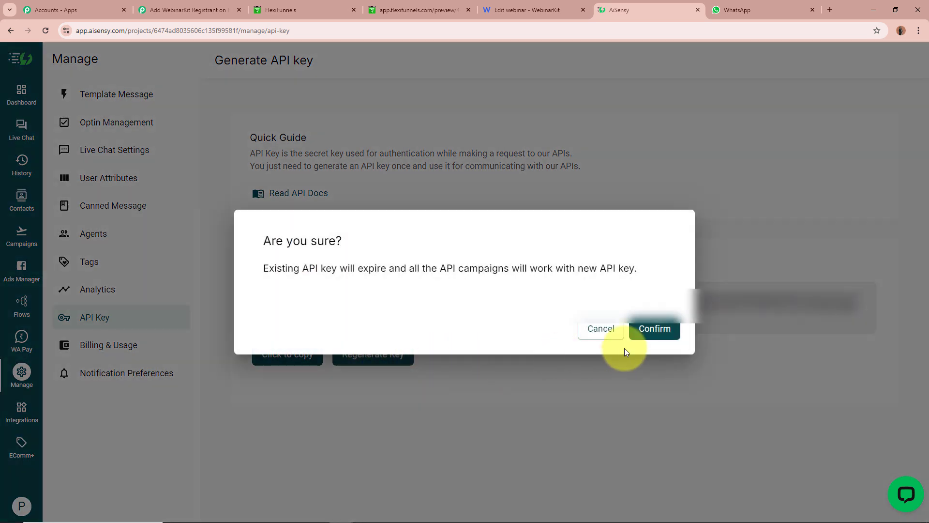
left_click(666, 331)
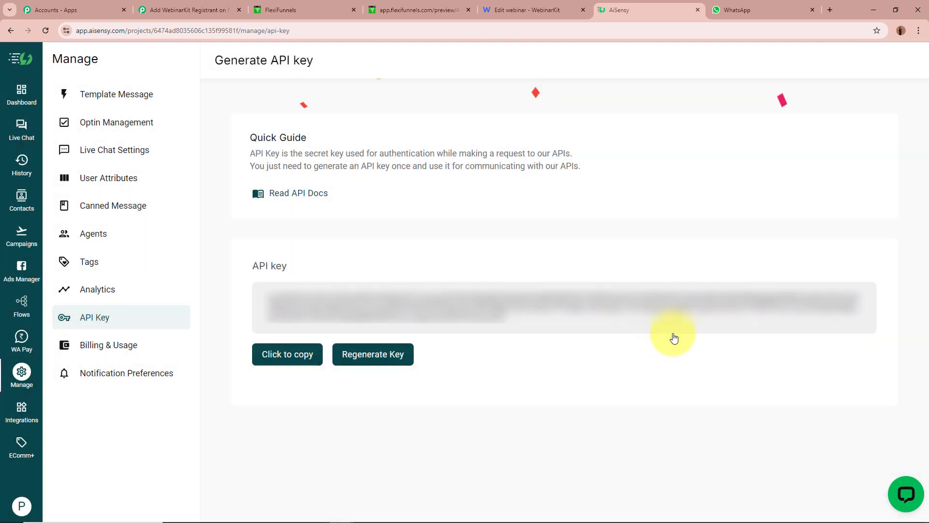
left_click(288, 354)
left_click(189, 9)
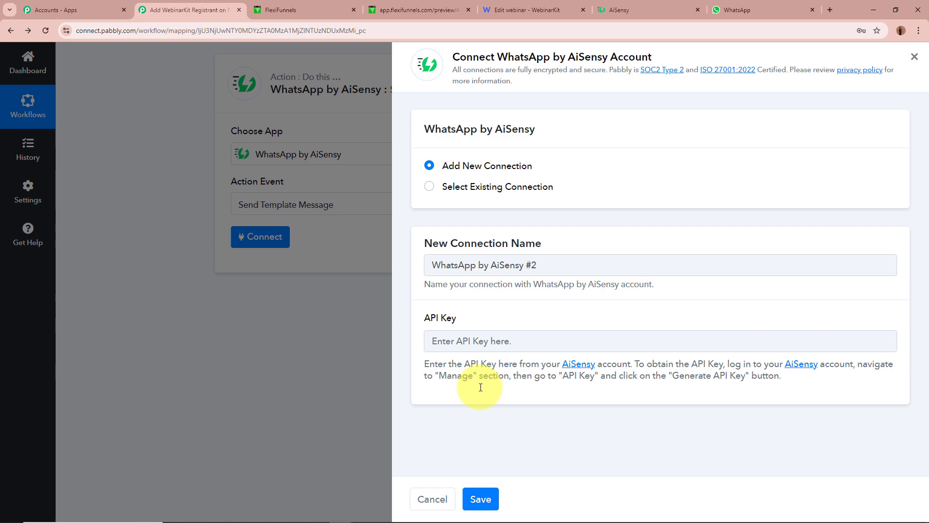
Paste the copied API key into the API Key field, save the connection, then go back to AiSensy.
left_click(495, 346)
key("ctrl+v")
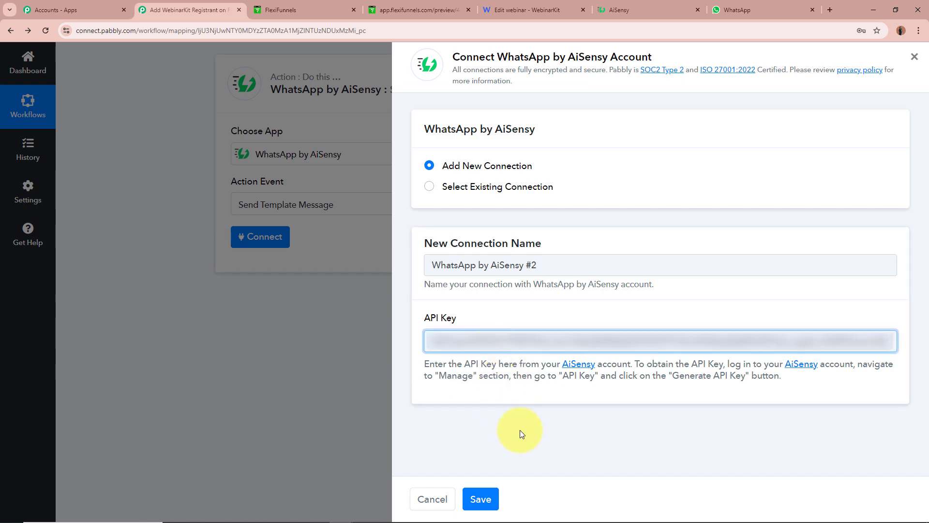
left_click(496, 492)
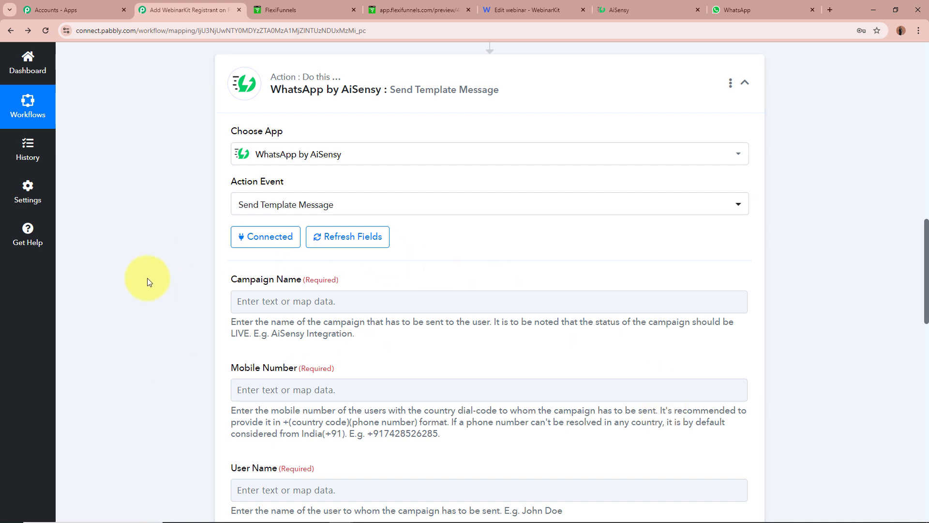
scroll(147, 277, "down", 2)
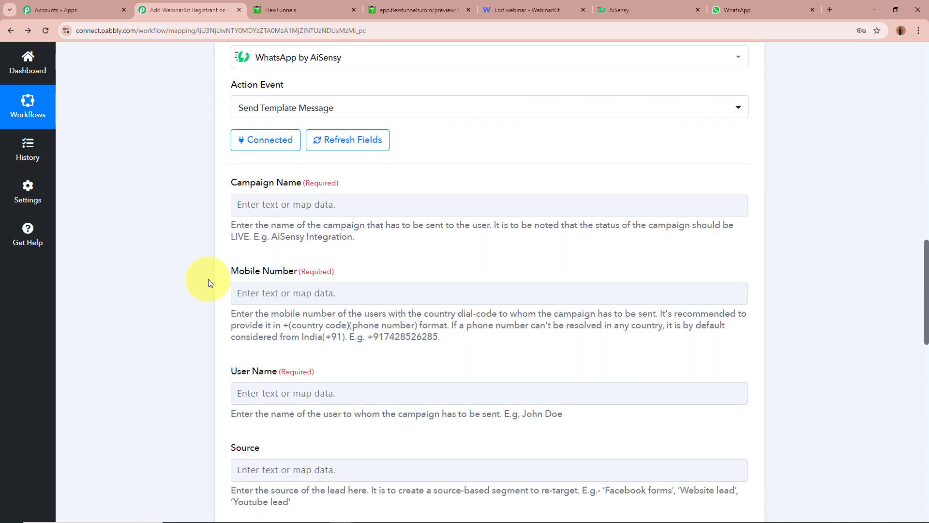
left_click_drag(244, 183, 339, 183)
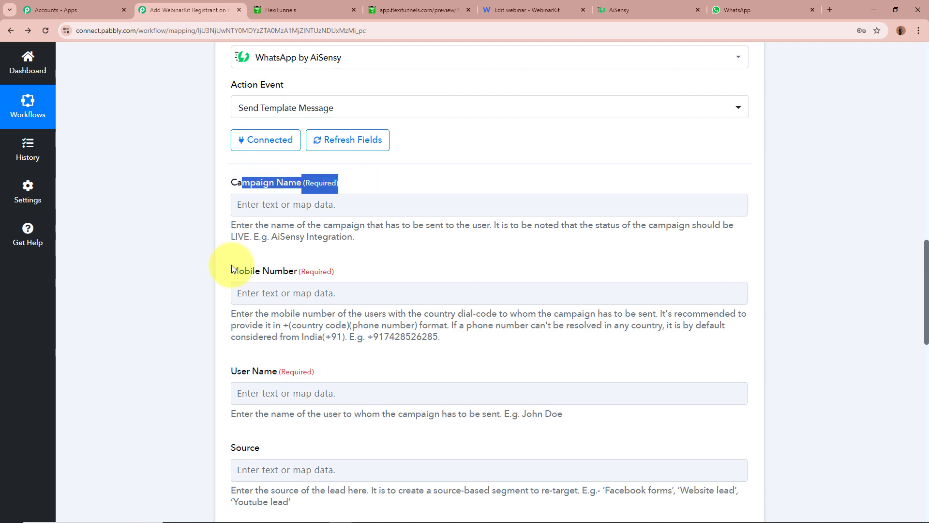
left_click(158, 339)
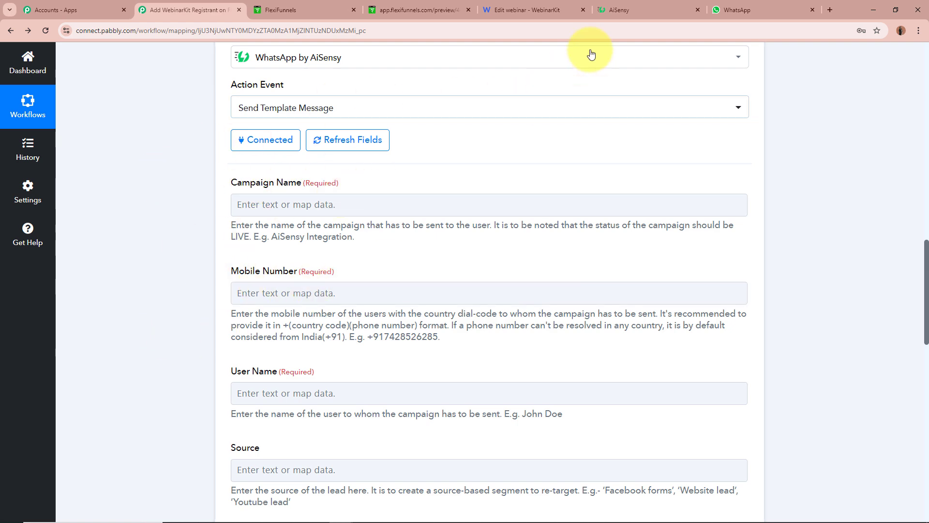
left_click(622, 9)
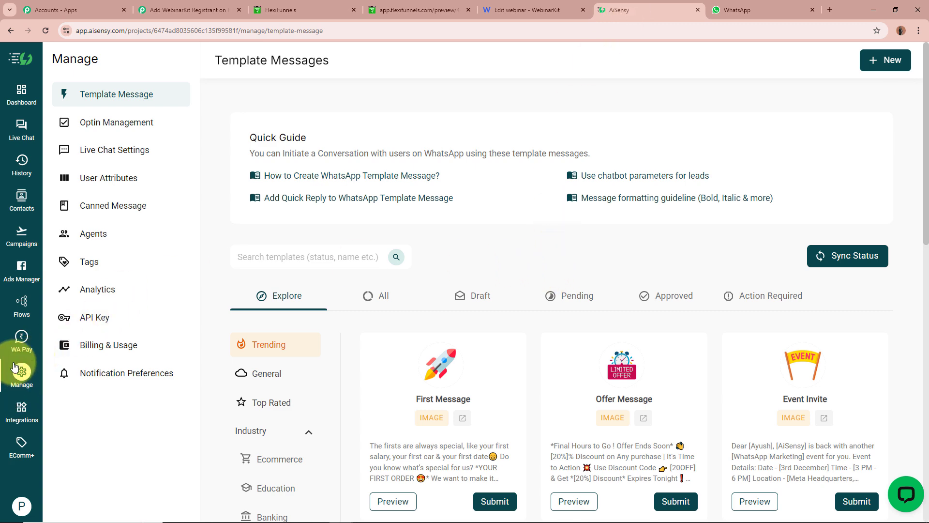
Start a new API campaign in AiSensy named 'Reminder Message'.
left_click(22, 239)
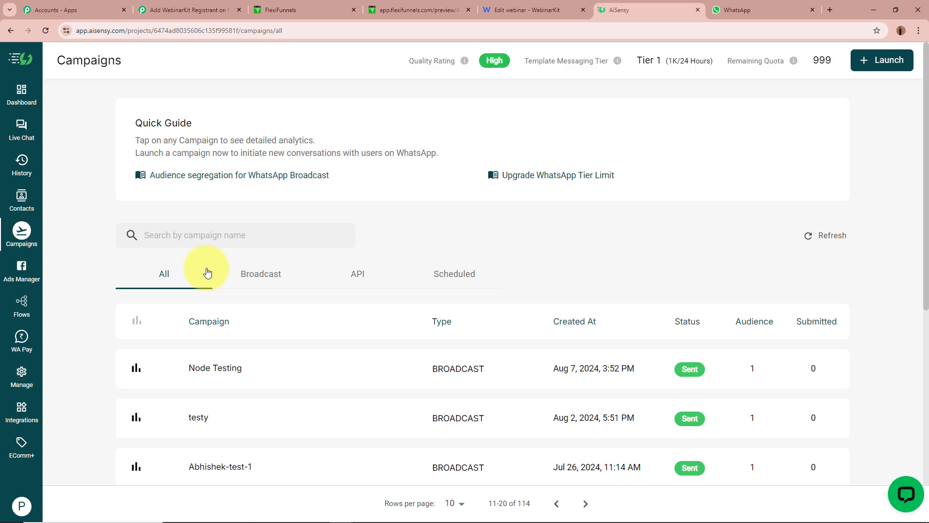
left_click(887, 62)
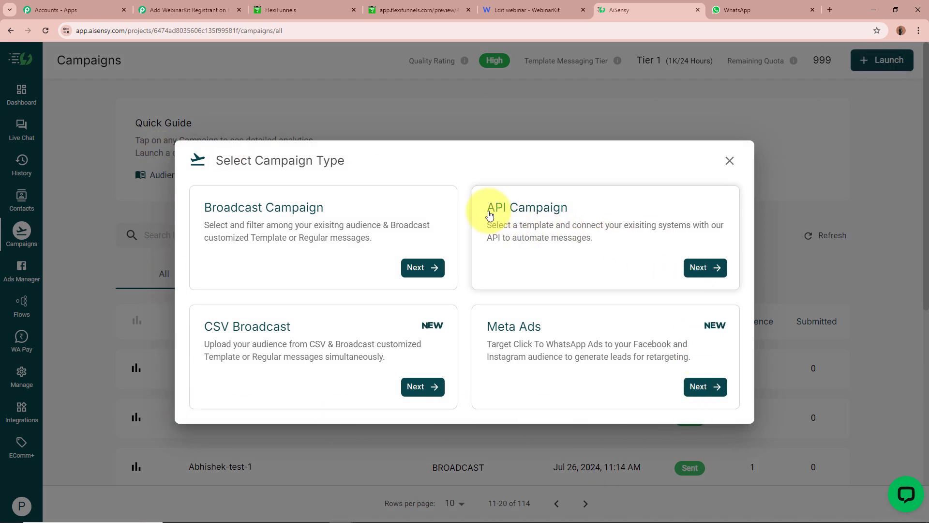
left_click(703, 268)
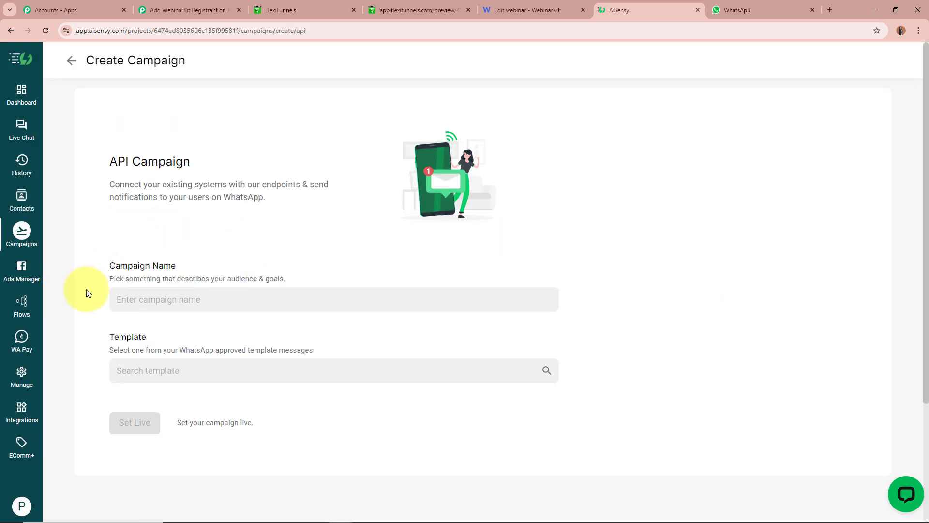
left_click(178, 298)
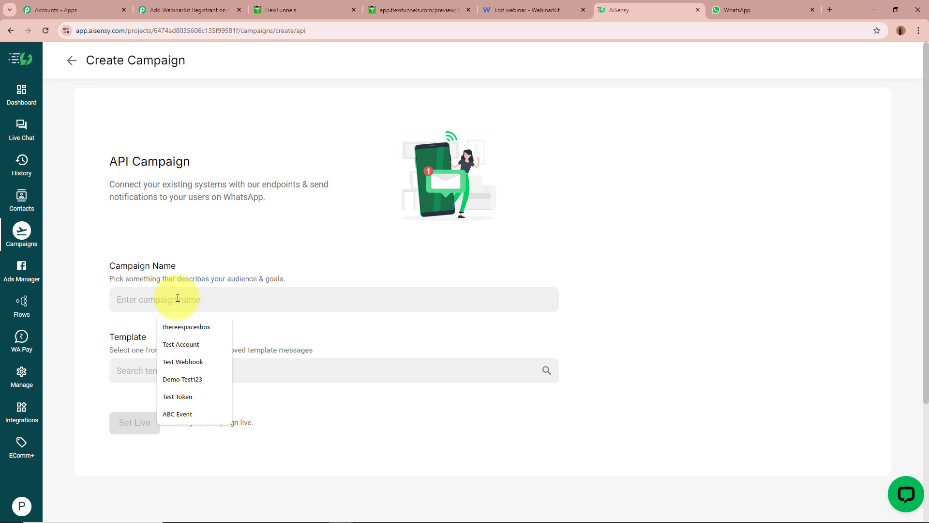
type("Reminder Message")
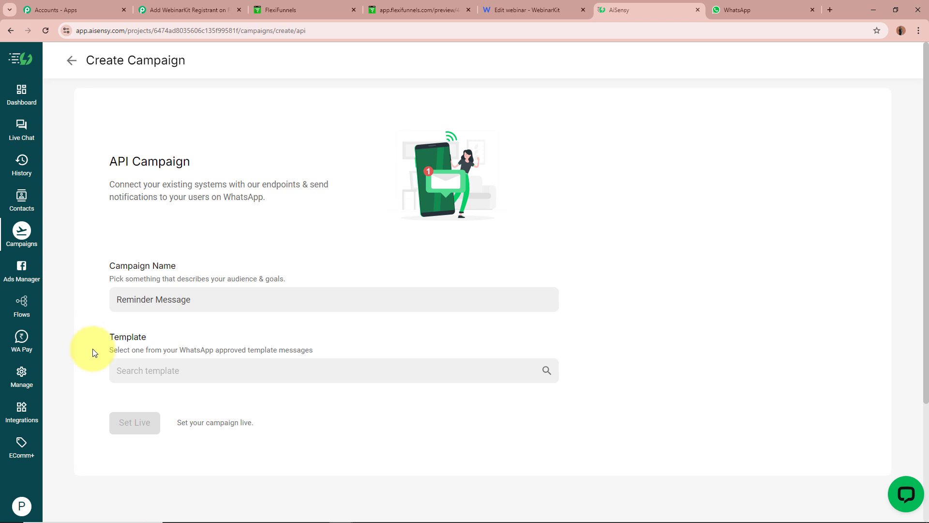
Choose reminders_template as the message, set the campaign live, and open its overview.
left_click(147, 369)
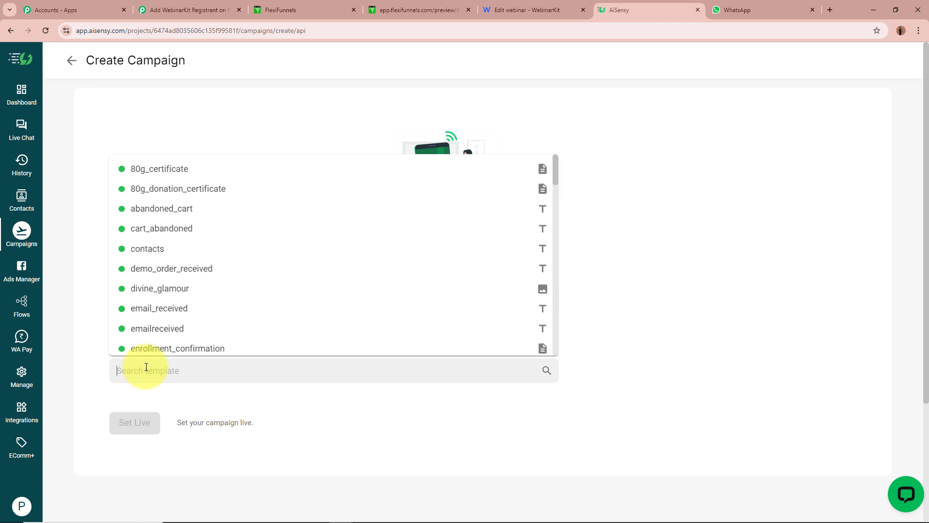
type("rem")
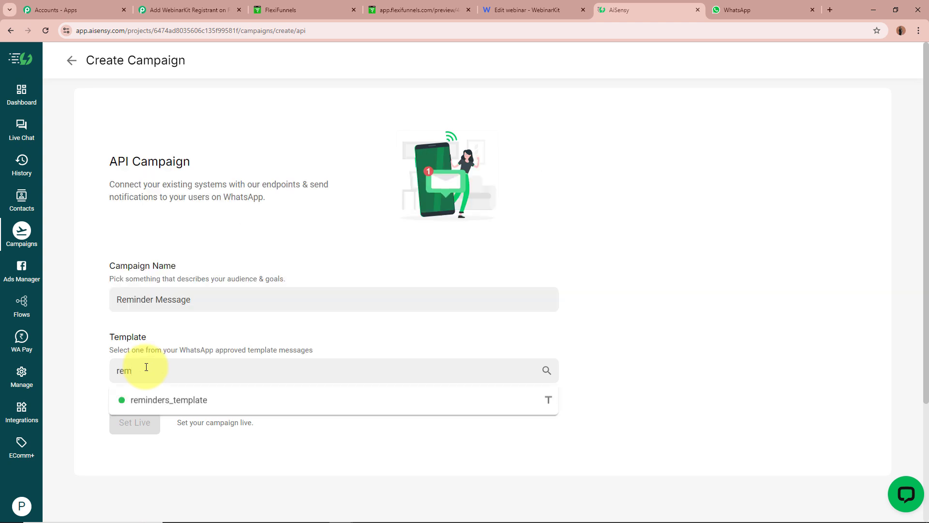
left_click(196, 400)
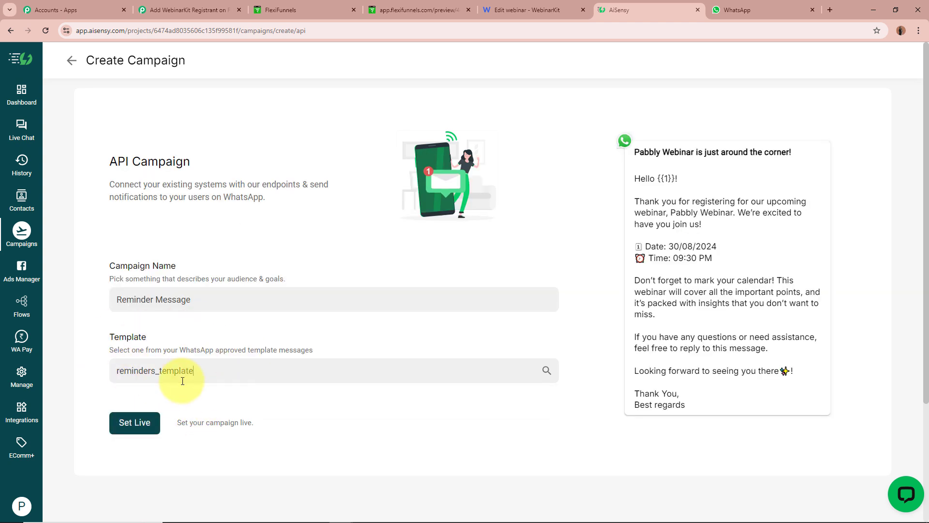
scroll(99, 334, "down", 1)
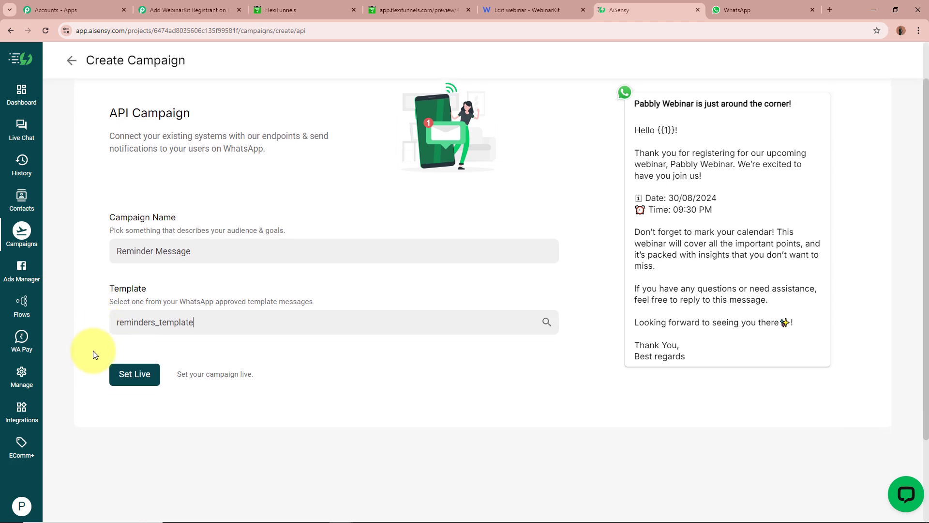
left_click(131, 377)
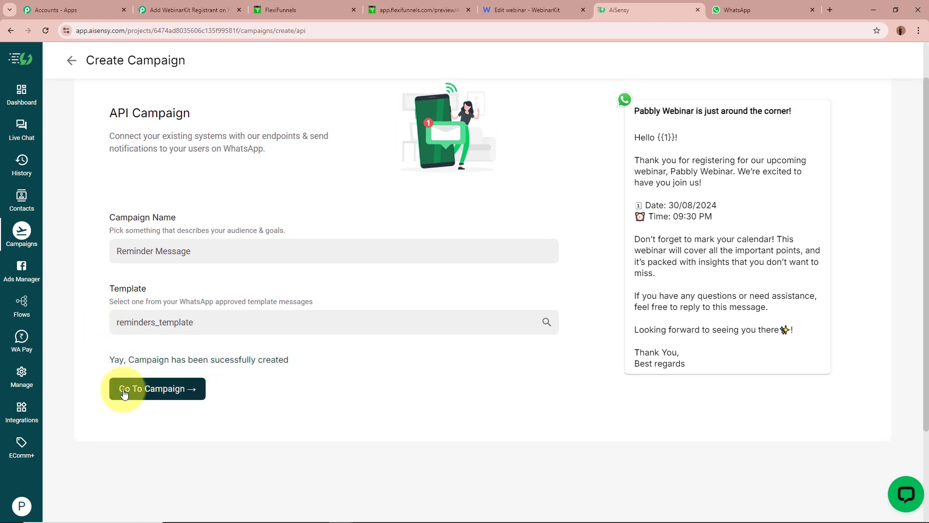
left_click(165, 392)
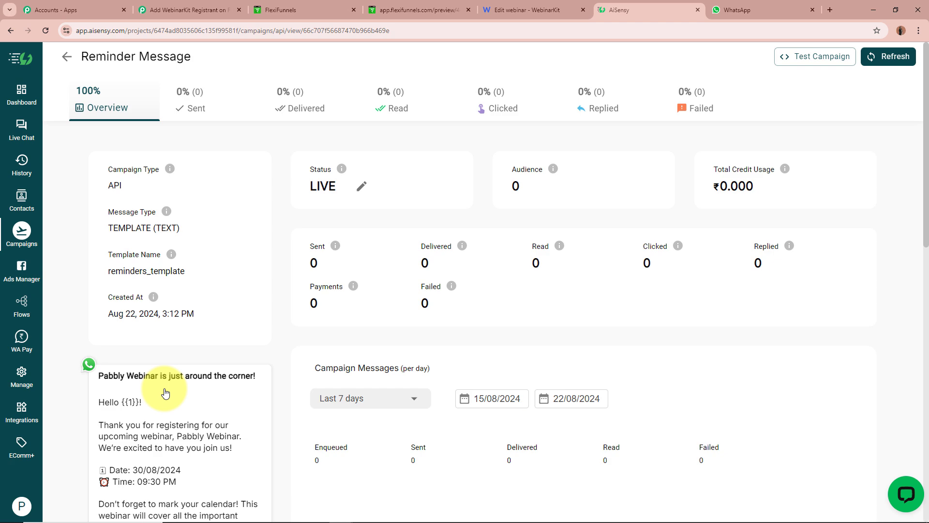
Check the Pabbly AiSensy fields, then select and copy the 'Reminder Message' campaign title.
scroll(165, 392, "down", 4)
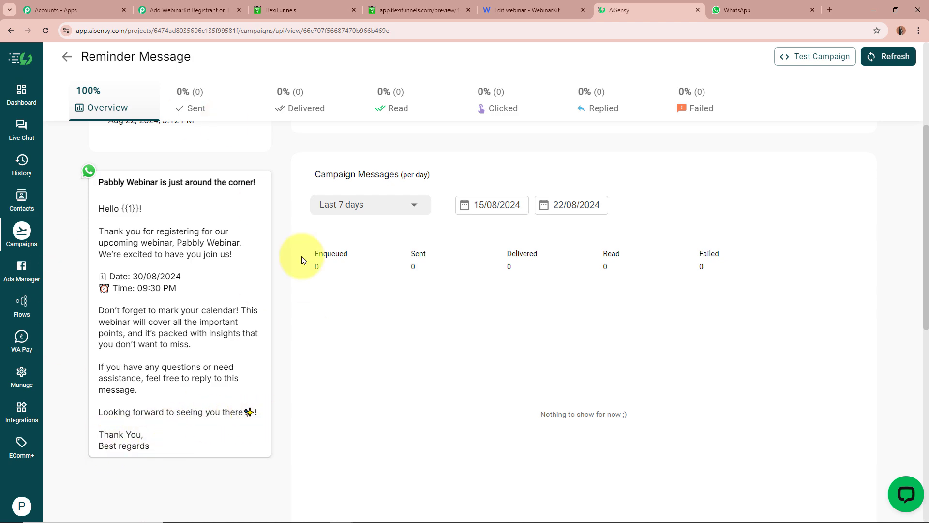
scroll(157, 243, "up", 4)
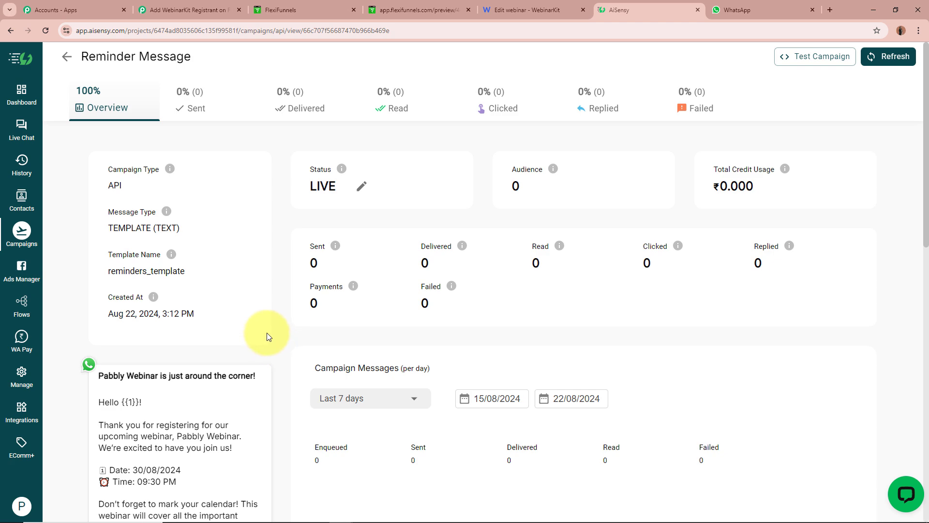
left_click(219, 11)
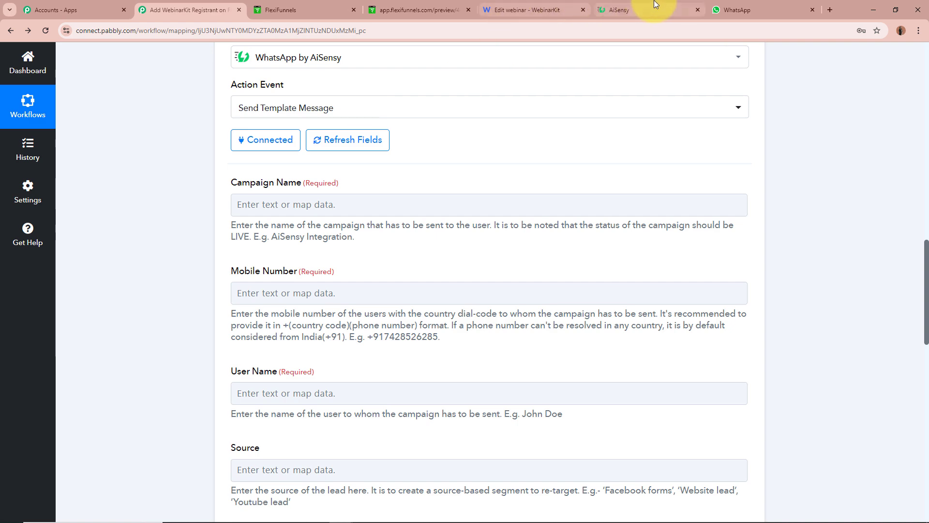
left_click(623, 10)
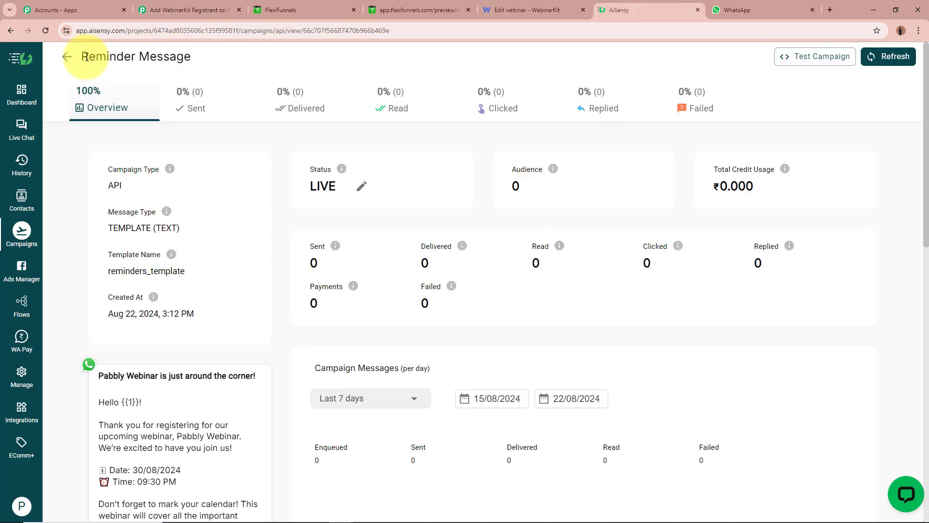
left_click_drag(81, 57, 202, 60)
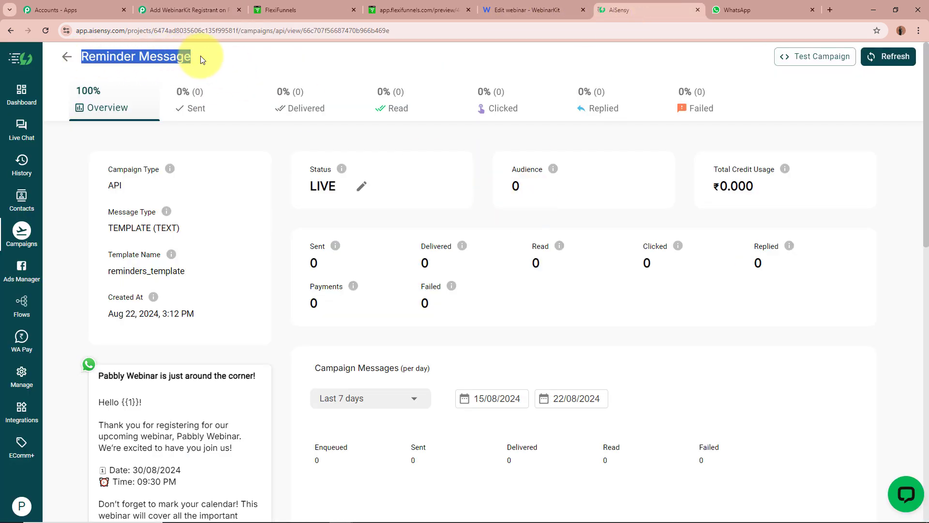
left_click(186, 9)
Paste into Campaign Name and trim the extra text so it reads 'Reminder Message'.
left_click(293, 204)
type("Reminder Message Test CampaignRefresh")
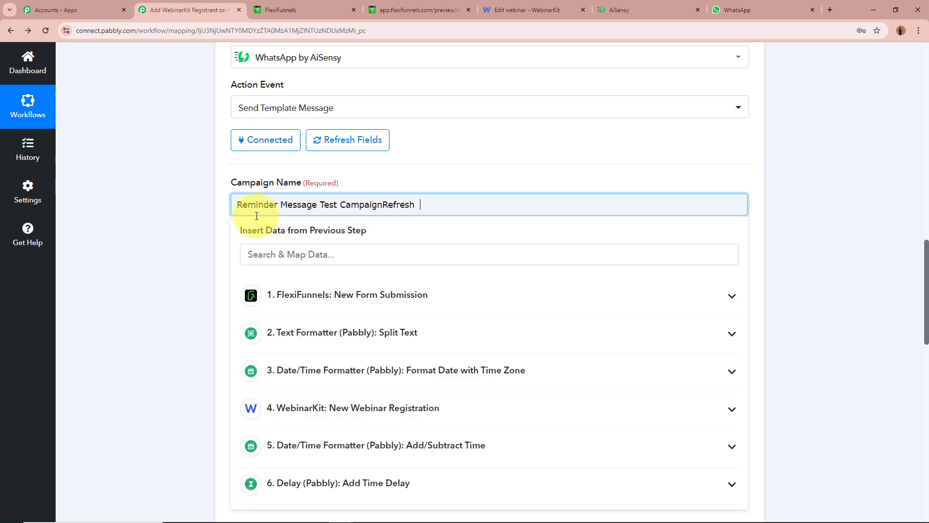
left_click_drag(438, 204, 320, 205)
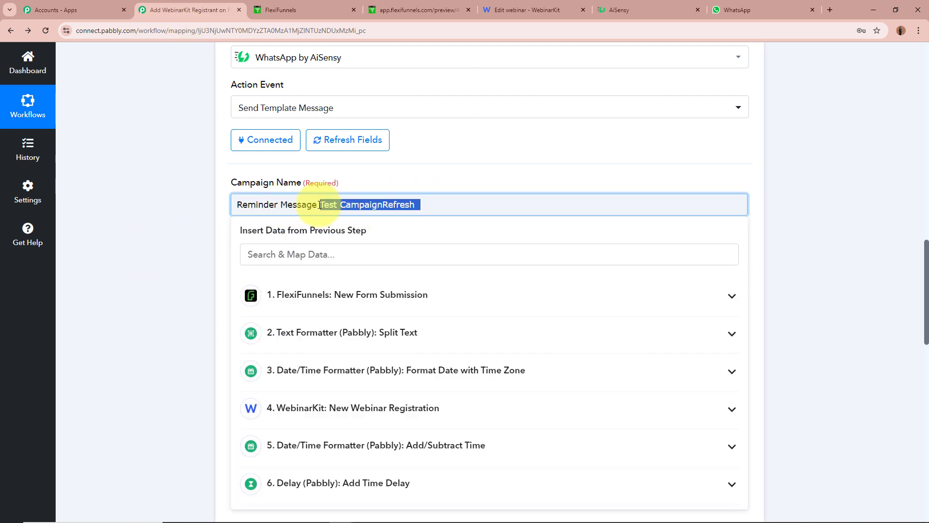
key("BackSpace")
left_click(250, 217)
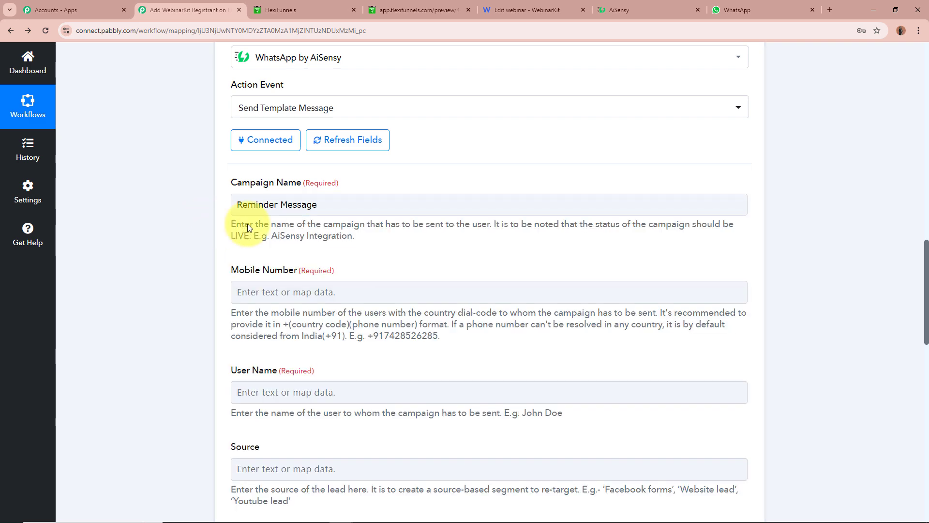
Map the FlexiFunnels Phone field into Mobile Number.
scroll(181, 249, "down", 2)
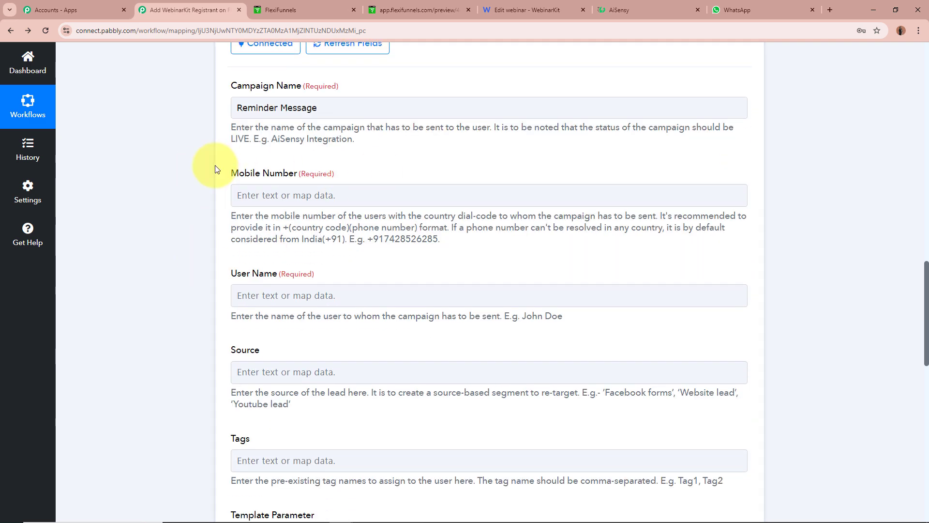
left_click(271, 195)
left_click(368, 291)
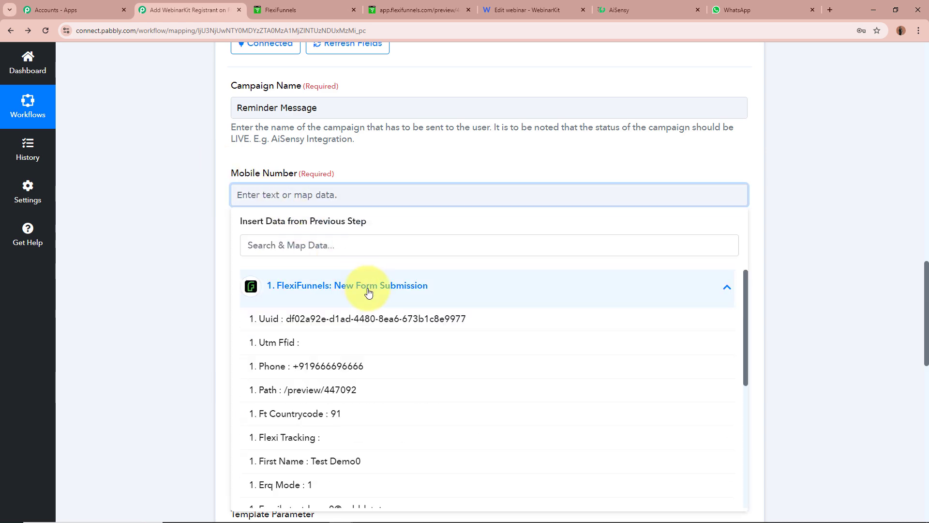
left_click(315, 366)
left_click(148, 211)
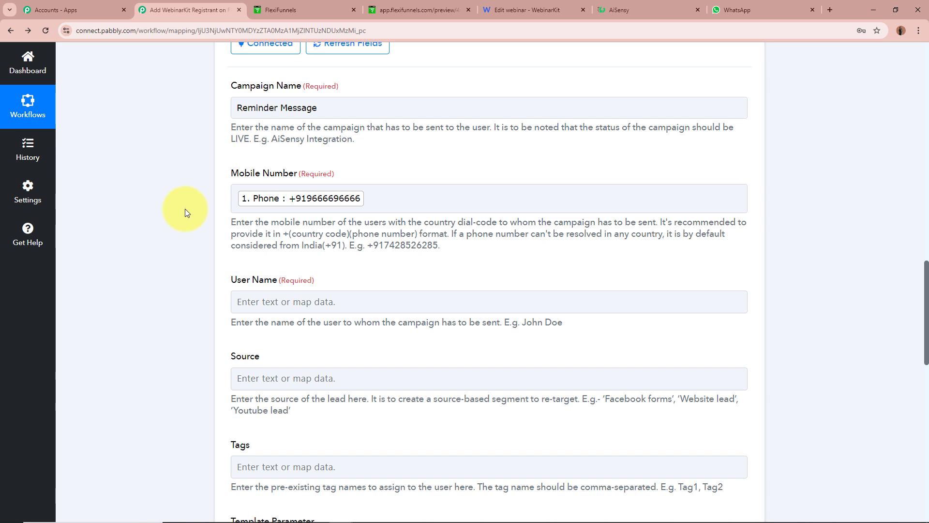
Map the FlexiFunnels First Name field into User Name.
scroll(184, 208, "down", 2)
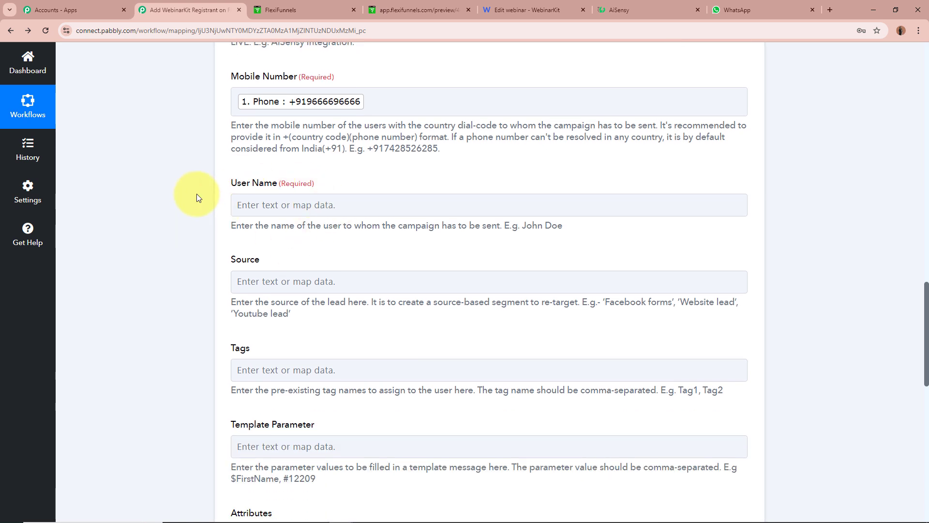
left_click_drag(380, 224, 484, 228)
left_click(381, 216)
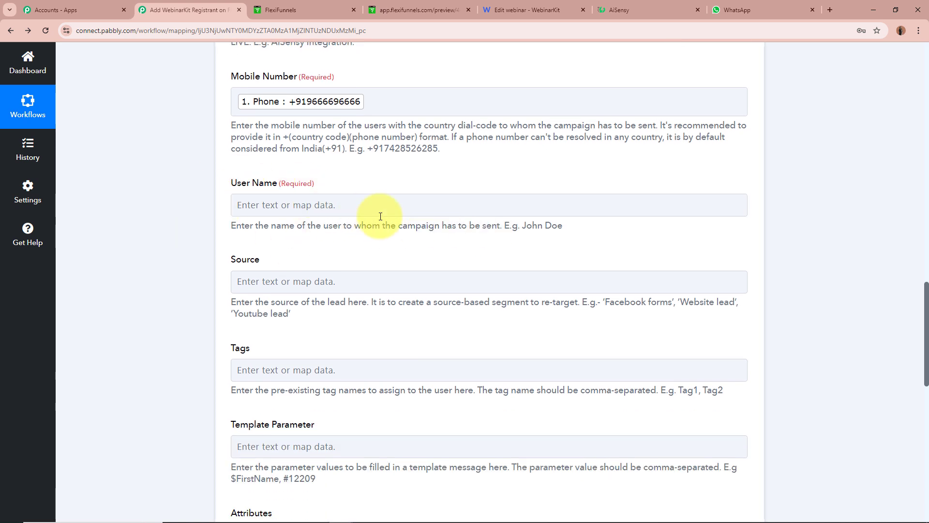
left_click(266, 204)
scroll(442, 208, "down", 2)
left_click(442, 199)
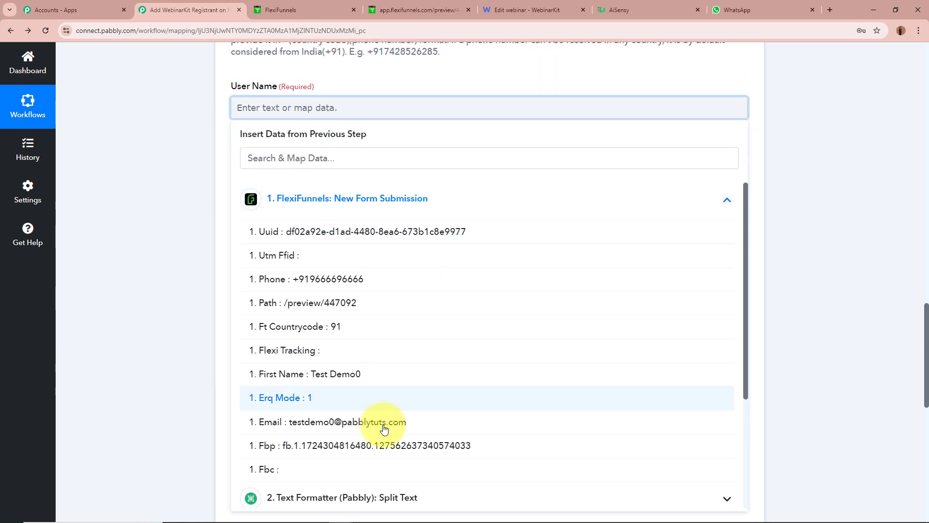
left_click(319, 375)
left_click(155, 226)
scroll(155, 226, "up", 2)
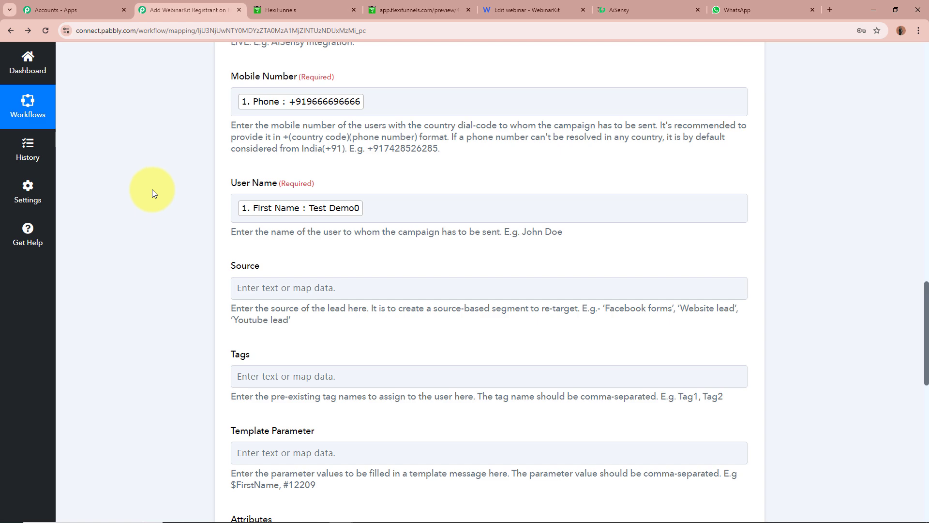
scroll(152, 193, "down", 1)
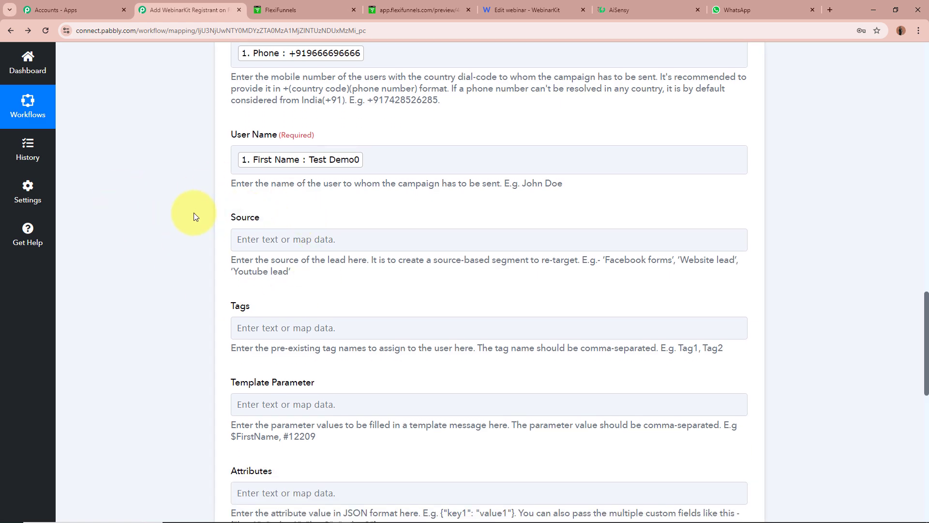
Review the step's fields and check the campaign's template message in AiSensy.
double_click(231, 217)
left_click(187, 236)
scroll(184, 248, "down", 3)
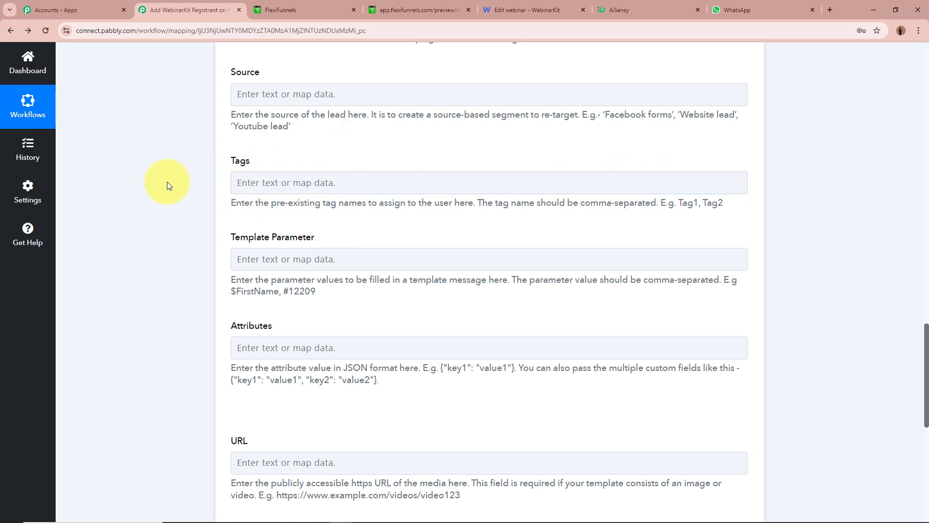
scroll(192, 213, "down", 1)
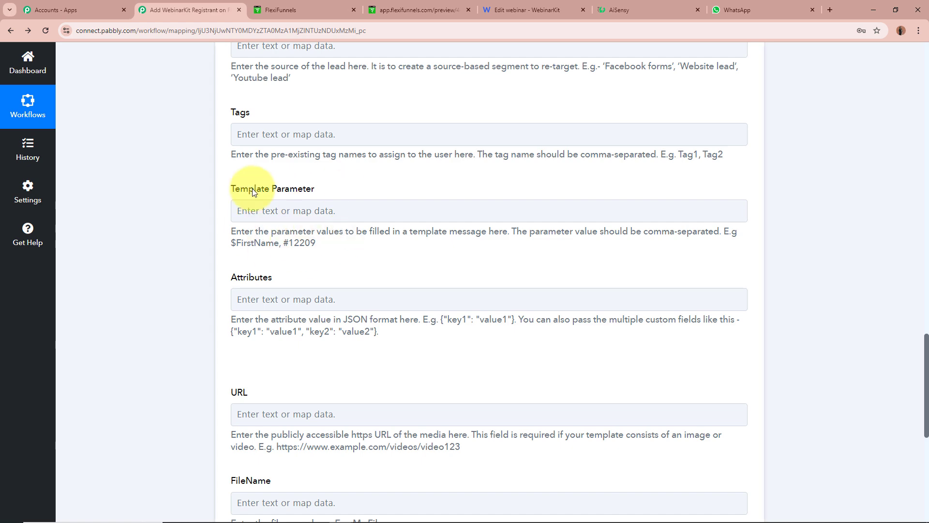
left_click_drag(233, 192, 375, 187)
left_click(201, 218)
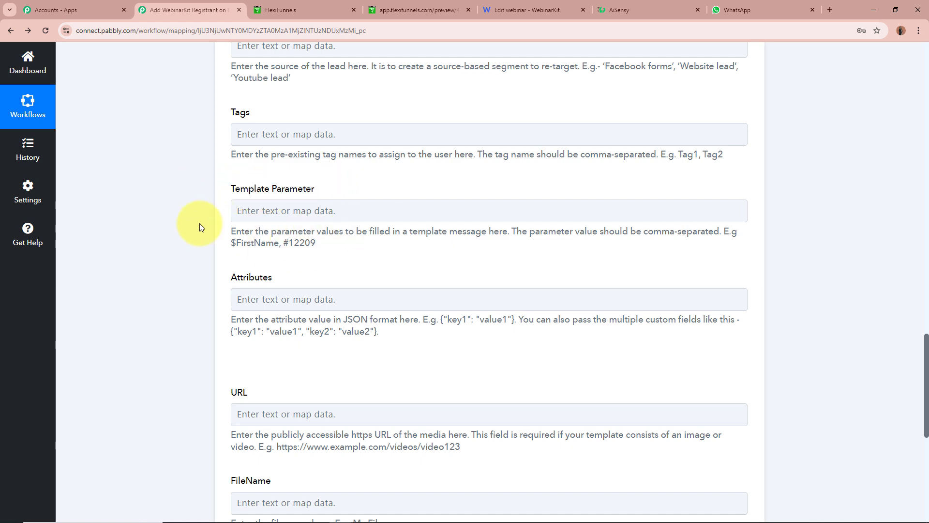
left_click(625, 9)
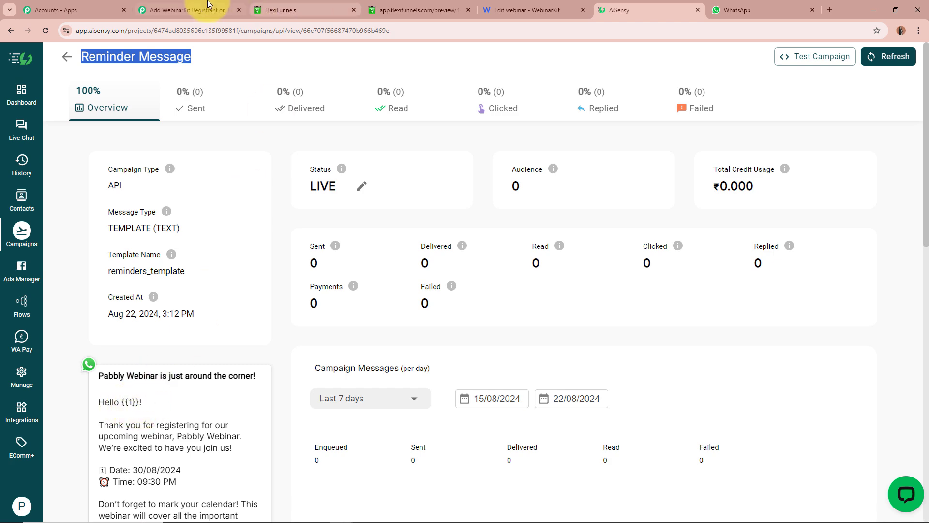
left_click(191, 10)
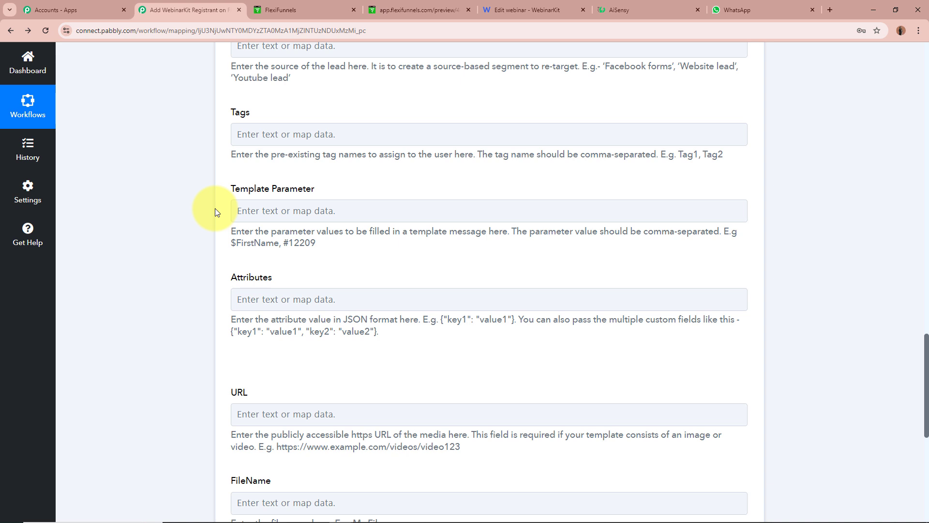
Map the FlexiFunnels First Name field into Template Parameter.
left_click(276, 209)
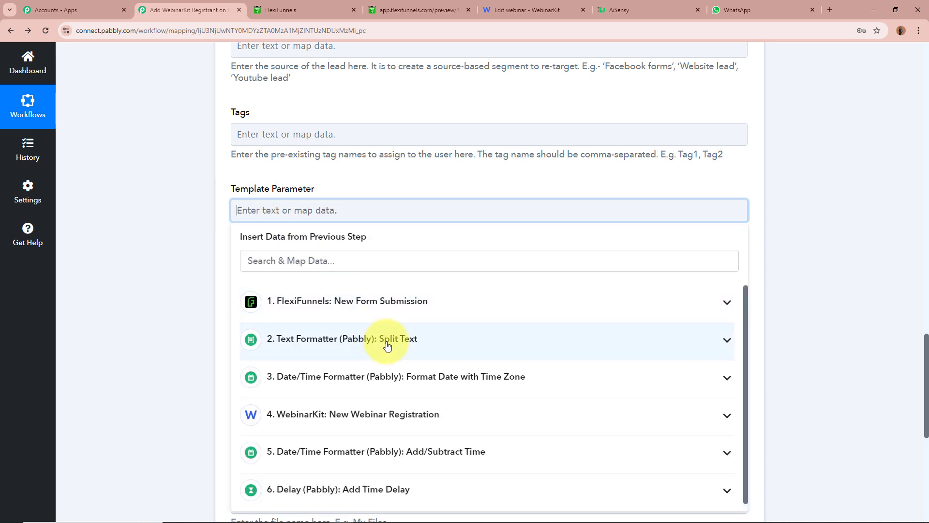
left_click(386, 302)
scroll(407, 436, "down", 2)
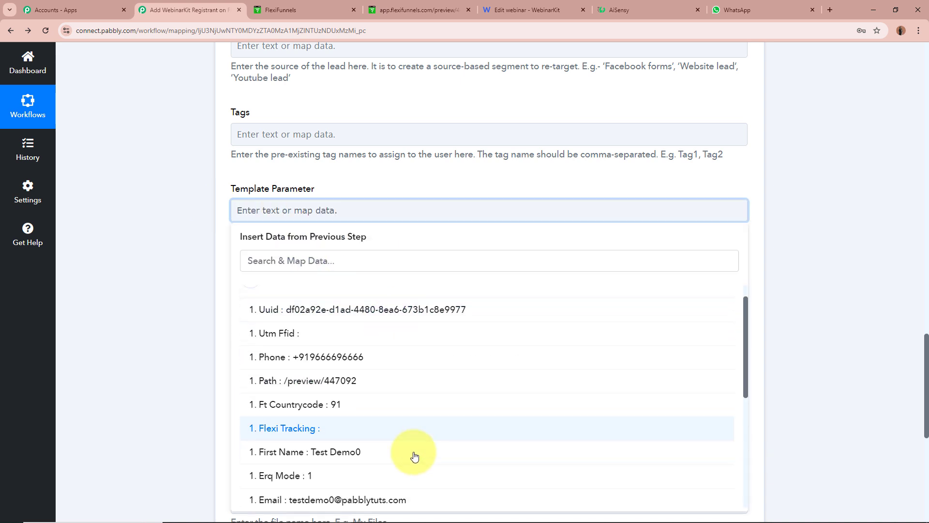
left_click(393, 430)
left_click(174, 289)
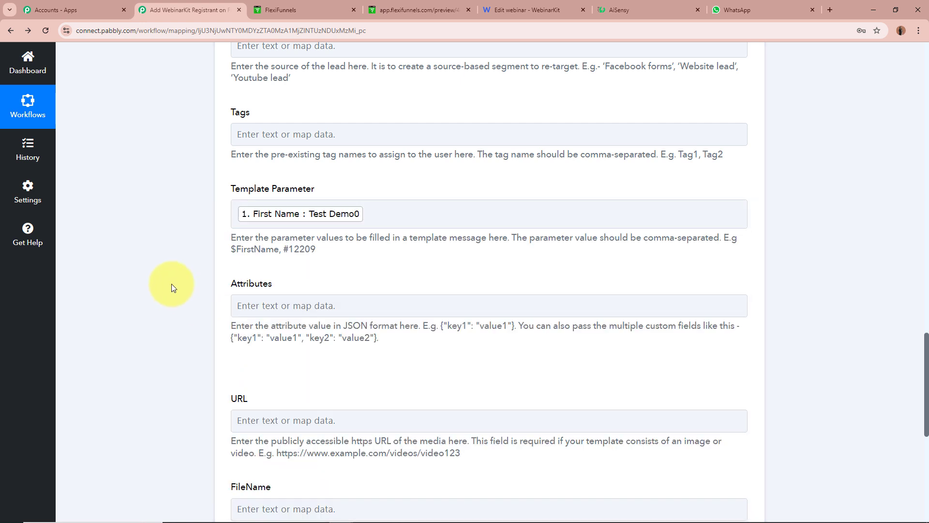
scroll(174, 288, "down", 1)
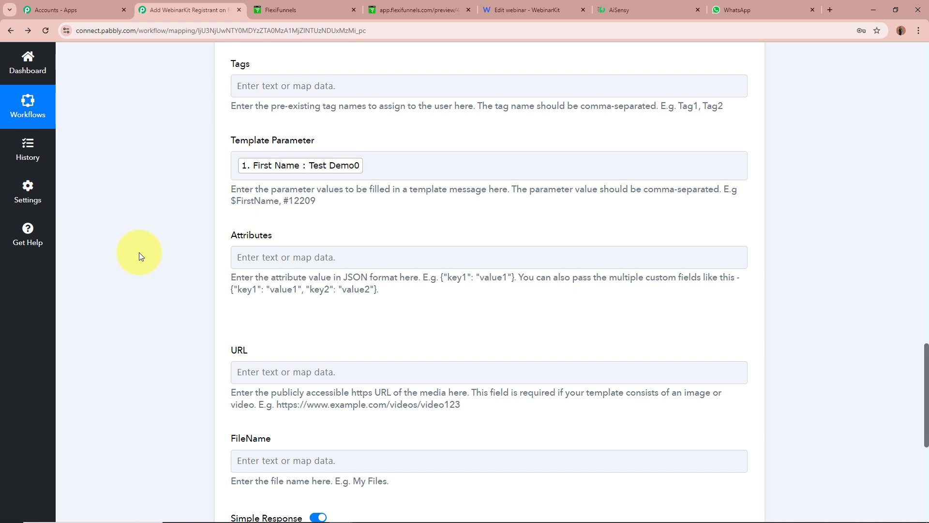
scroll(140, 256, "down", 3)
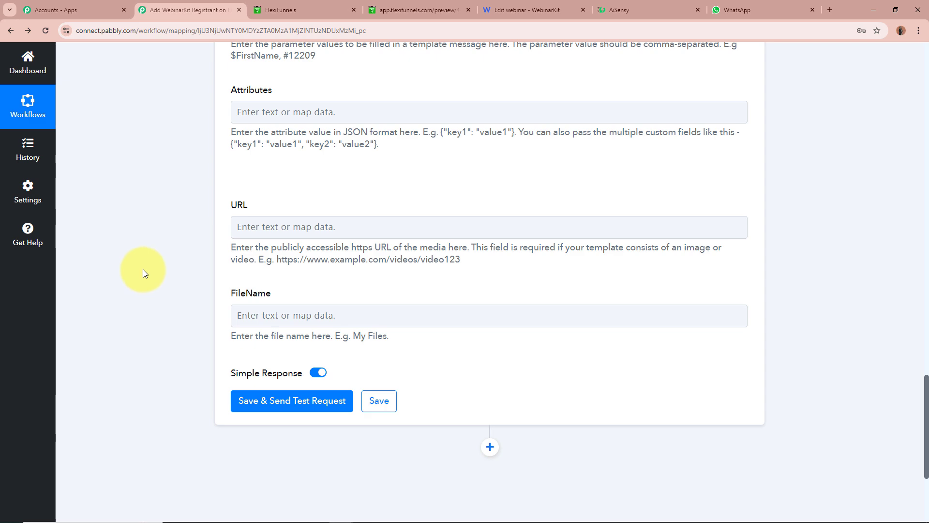
scroll(143, 269, "up", 6)
scroll(142, 268, "down", 9)
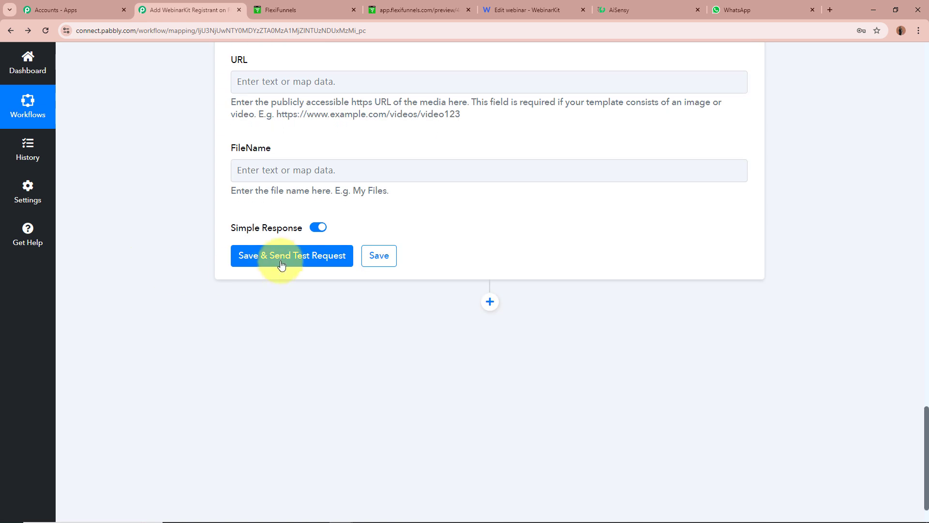
Send a test request and confirm the response shows Success true and a Submitted Message Id.
left_click(282, 265)
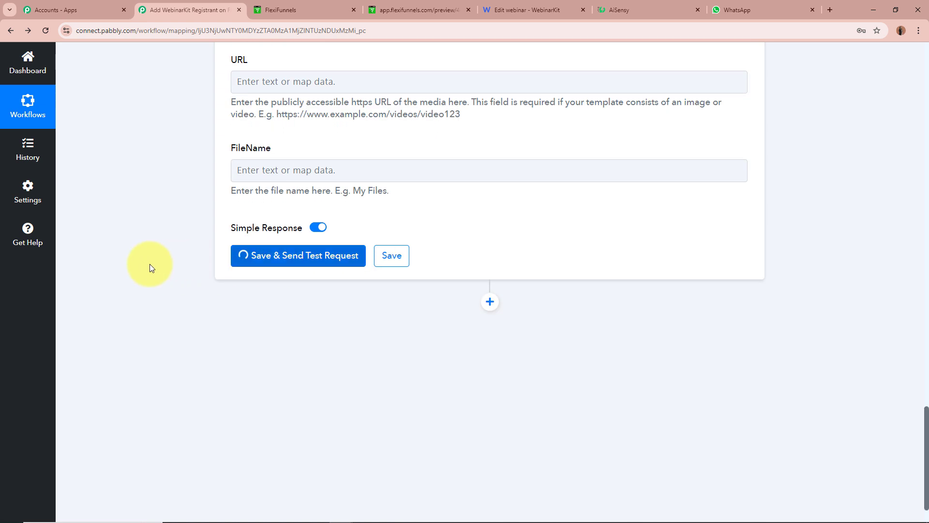
scroll(149, 266, "down", 1)
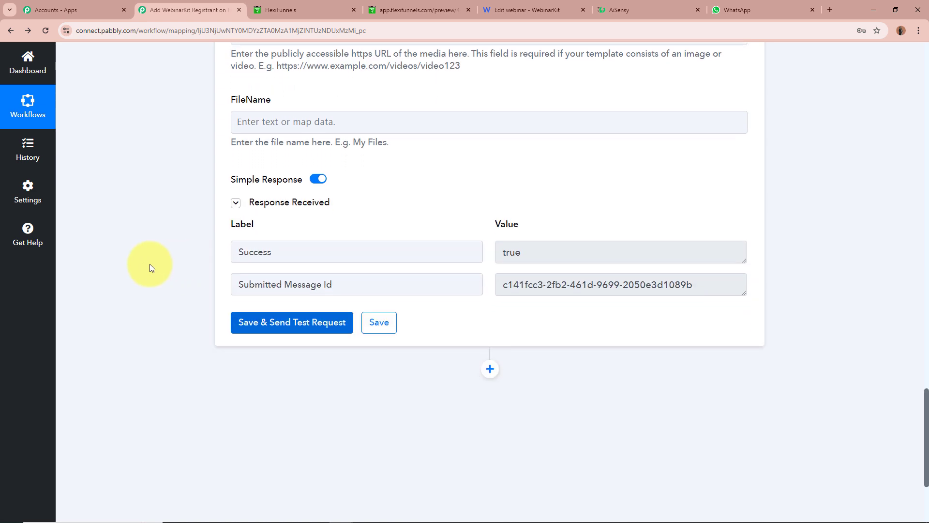
double_click(259, 252)
double_click(543, 252)
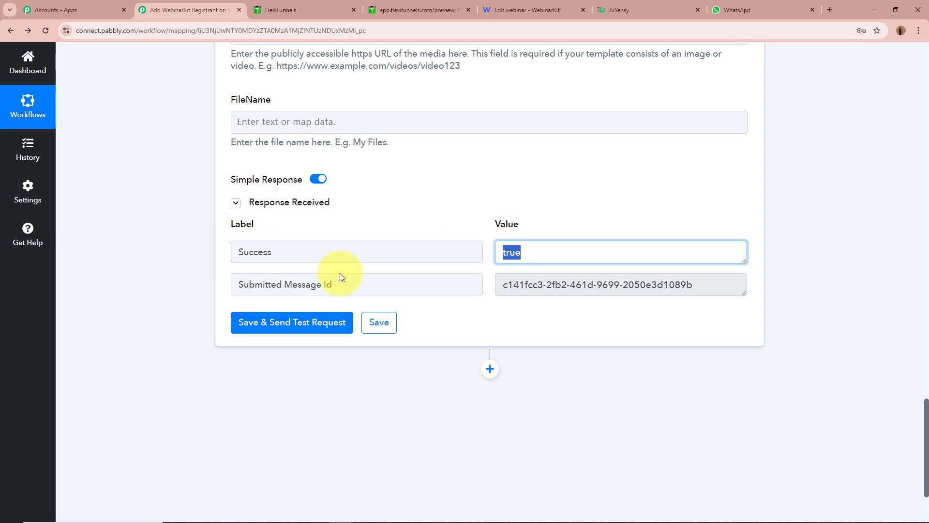
triple_click(312, 284)
triple_click(681, 288)
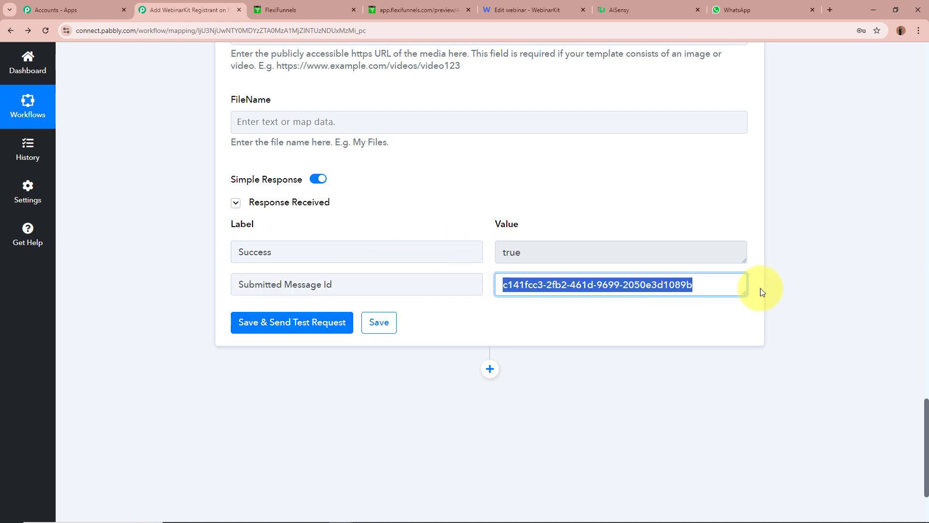
left_click(815, 292)
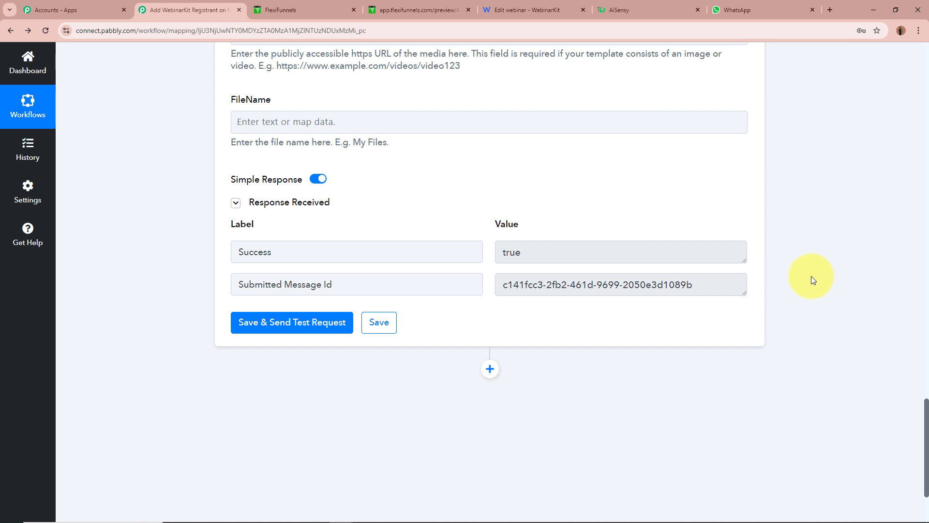
key("ctrl+9")
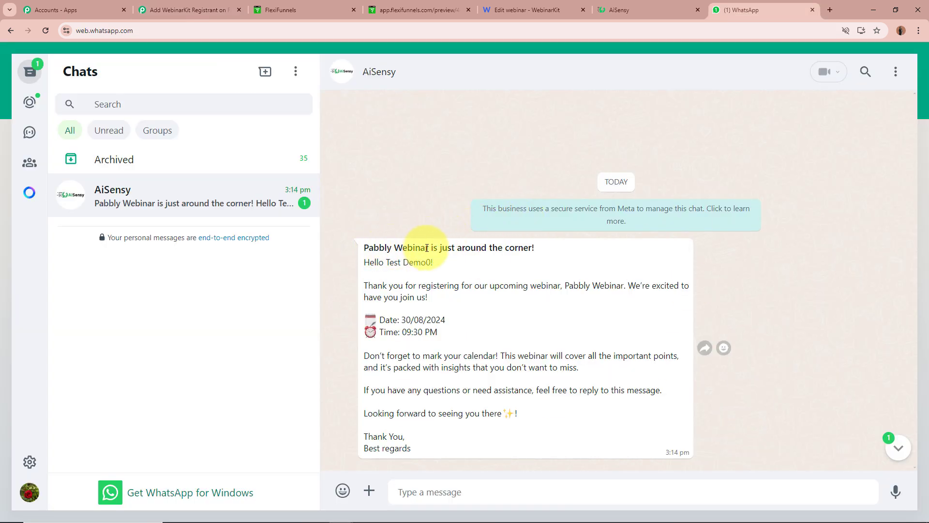
left_click_drag(359, 261, 442, 265)
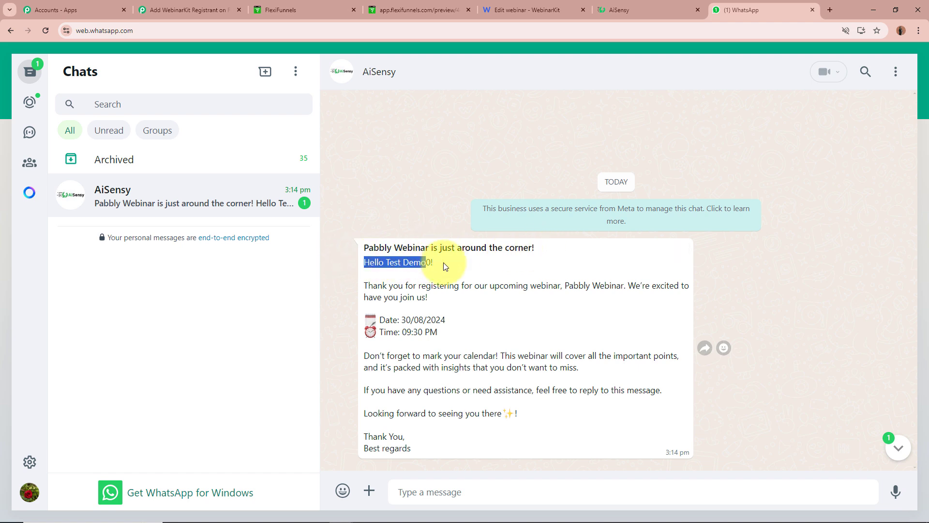
left_click(464, 266)
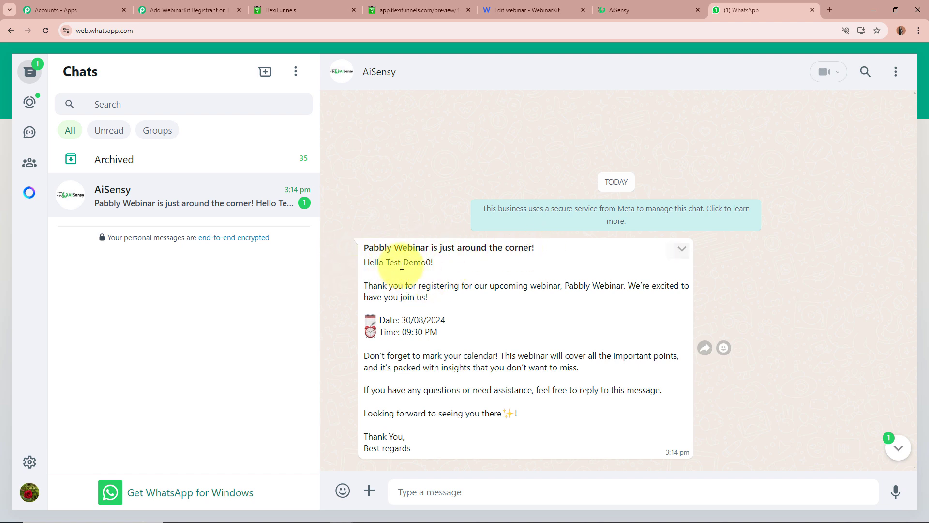
left_click_drag(386, 262, 445, 266)
left_click(443, 262)
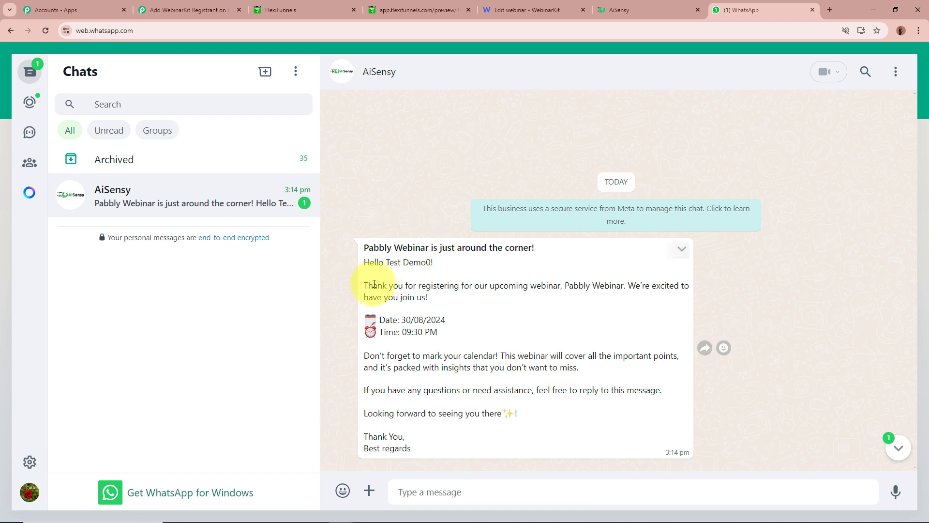
left_click_drag(364, 287, 442, 446)
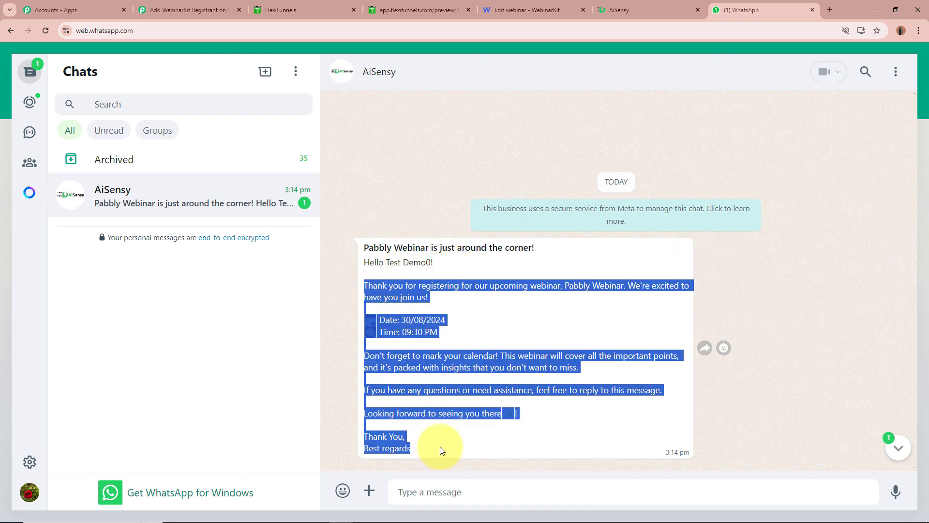
left_click(425, 390)
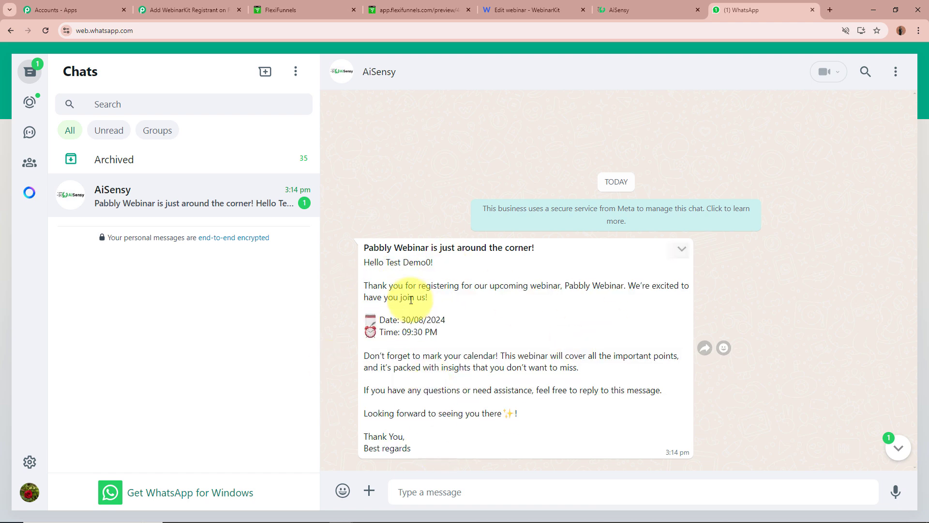
left_click_drag(403, 321, 417, 332)
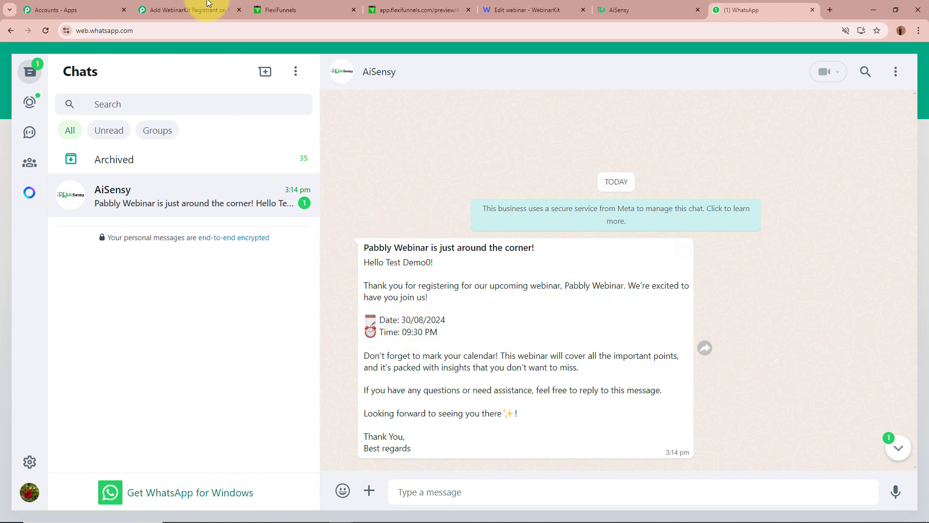
left_click(188, 10)
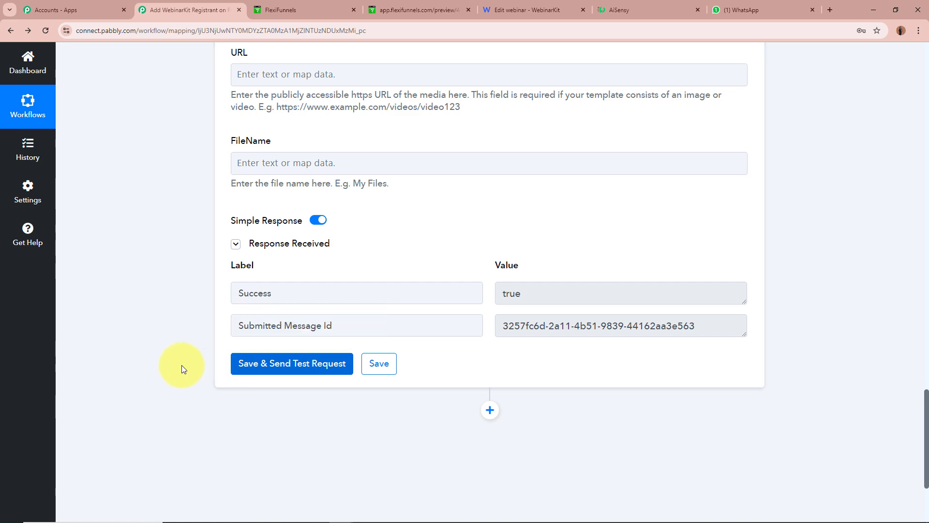
left_click(739, 11)
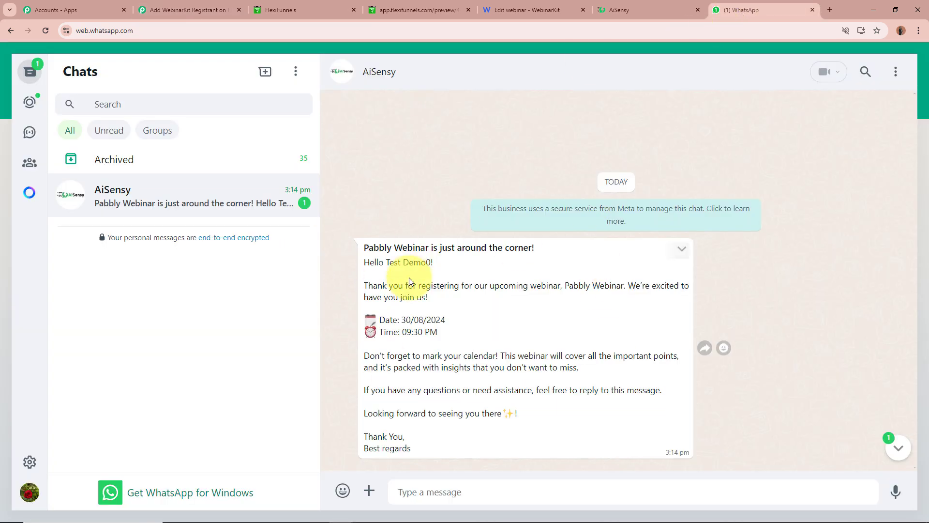
left_click(220, 4)
scroll(466, 276, "up", 15)
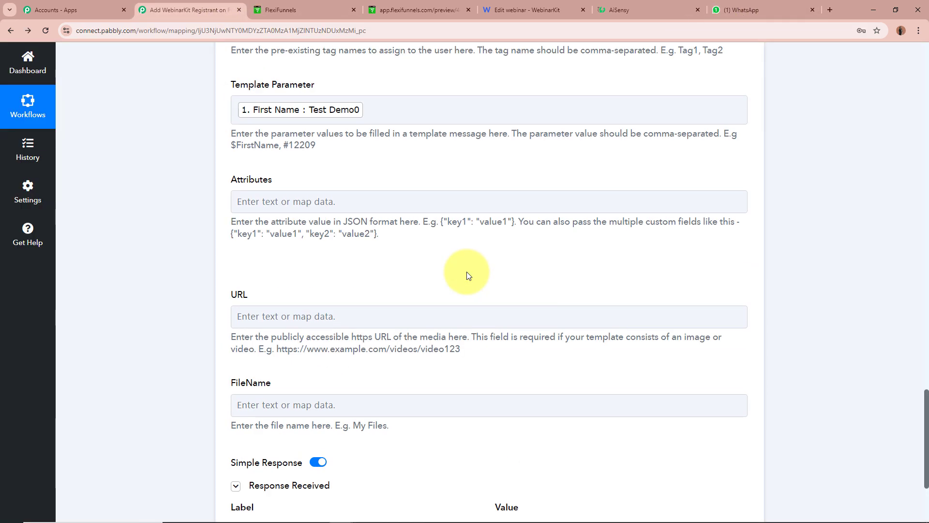
Collapse step 7, WhatsApp by AiSensy, so only the workflow's step headers remain.
scroll(467, 285, "up", 4)
left_click(465, 411)
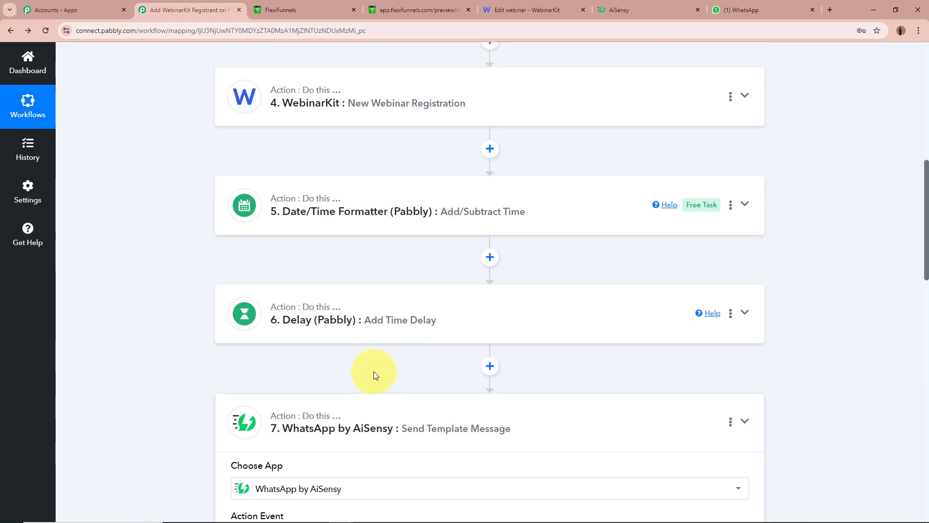
scroll(179, 308, "down", 2)
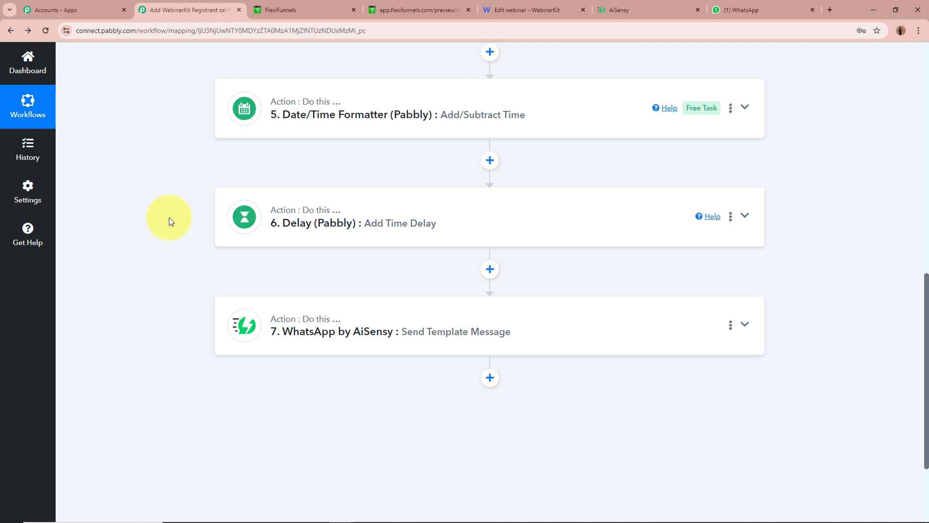
scroll(170, 219, "down", 3)
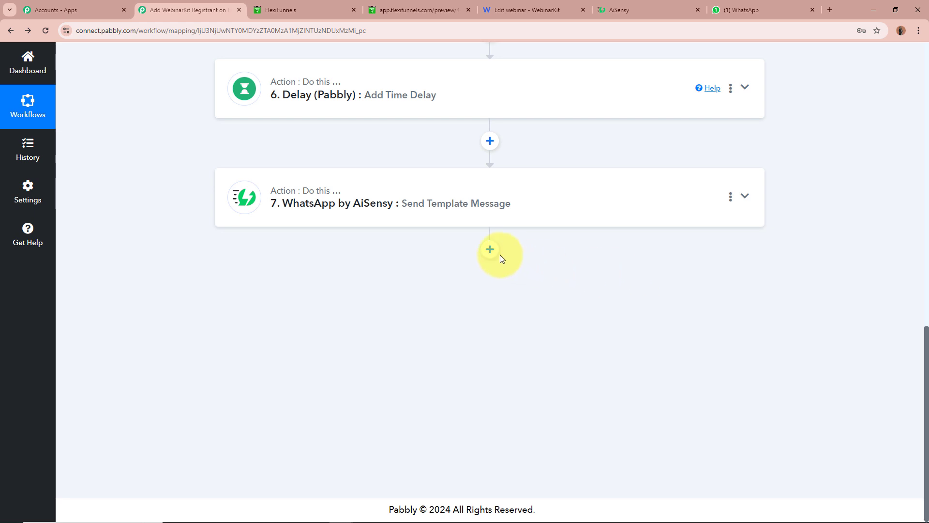
Add a Delay (Pabbly) Add Time Delay step after the AiSensy step and connect it.
left_click(499, 254)
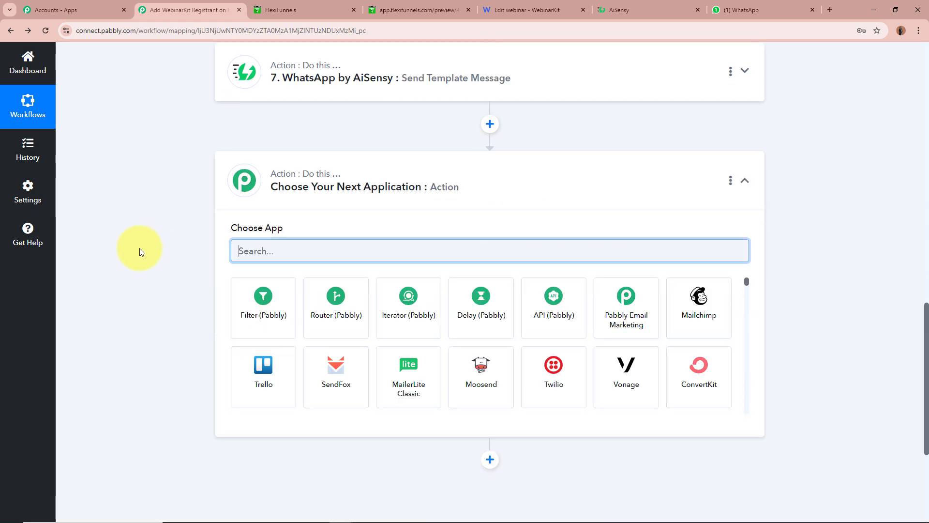
left_click(469, 324)
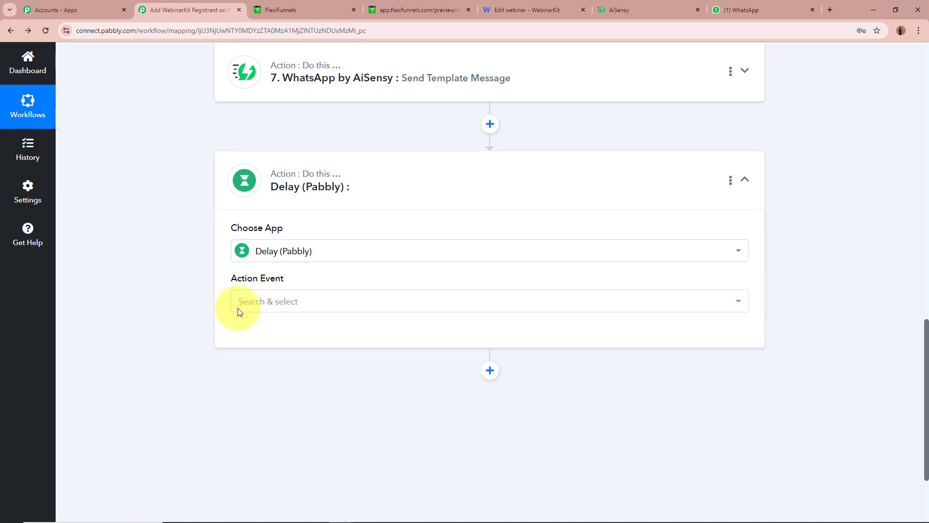
left_click(319, 305)
left_click(315, 370)
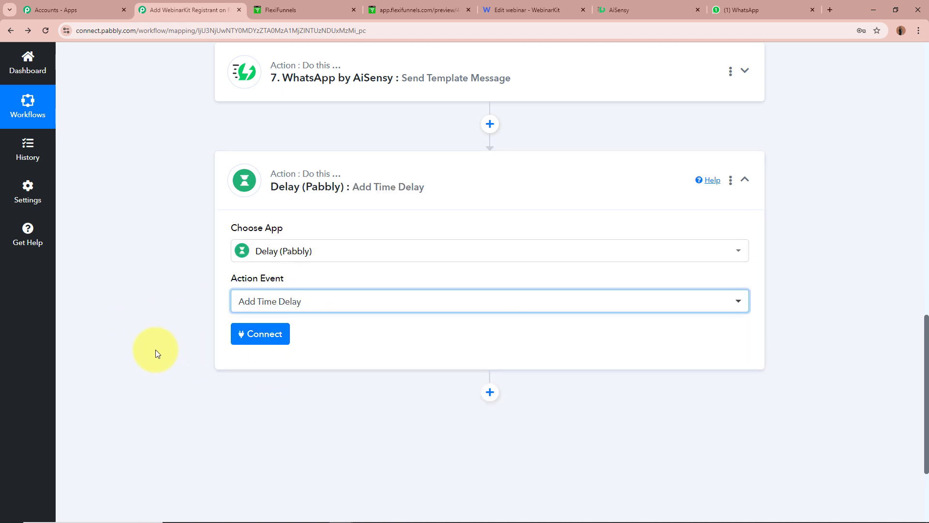
left_click(235, 335)
Set the delay type to Delay Until, then insert a new step above the delay.
scroll(126, 346, "down", 2)
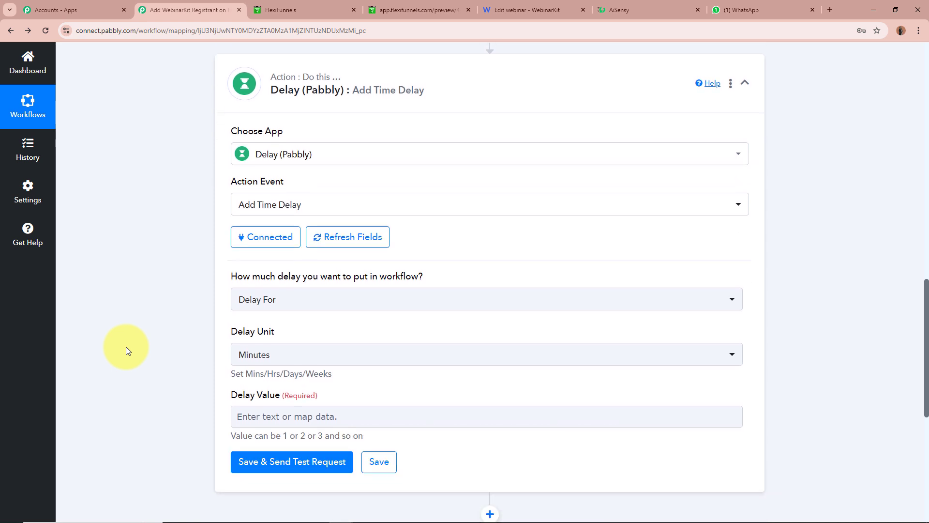
left_click_drag(232, 276, 458, 276)
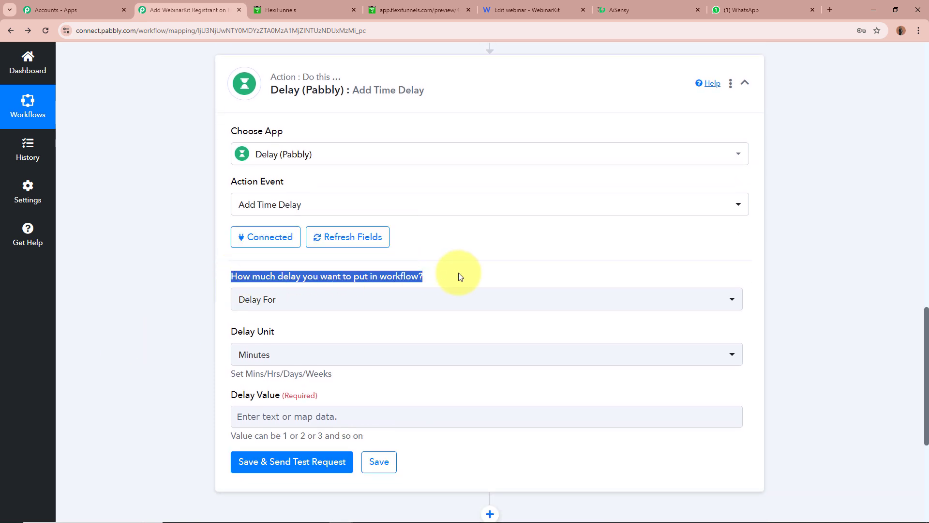
left_click(431, 308)
left_click(375, 376)
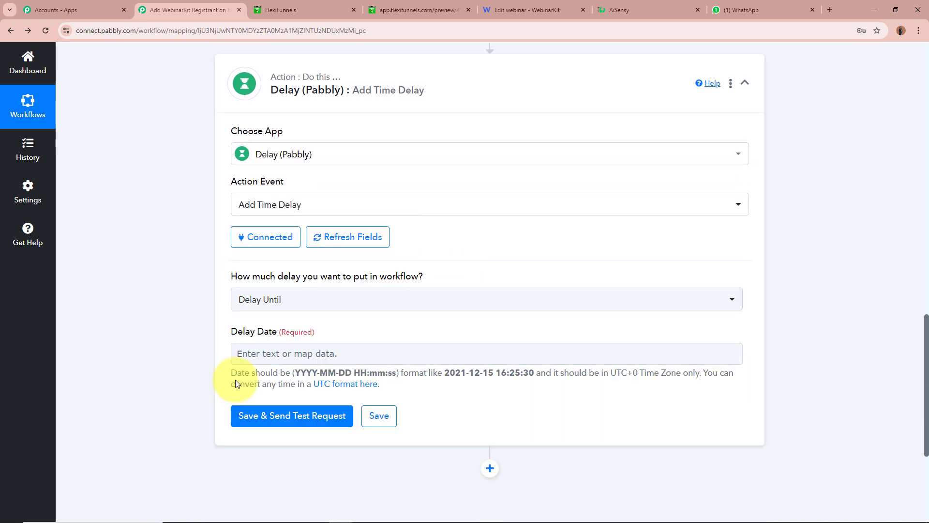
left_click_drag(301, 373, 400, 371)
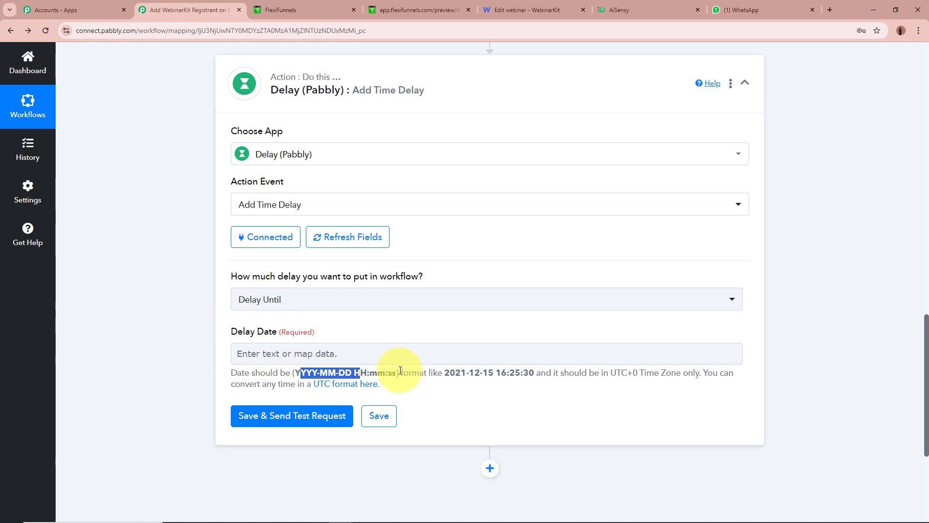
left_click(167, 316)
scroll(167, 316, "up", 3)
left_click(490, 174)
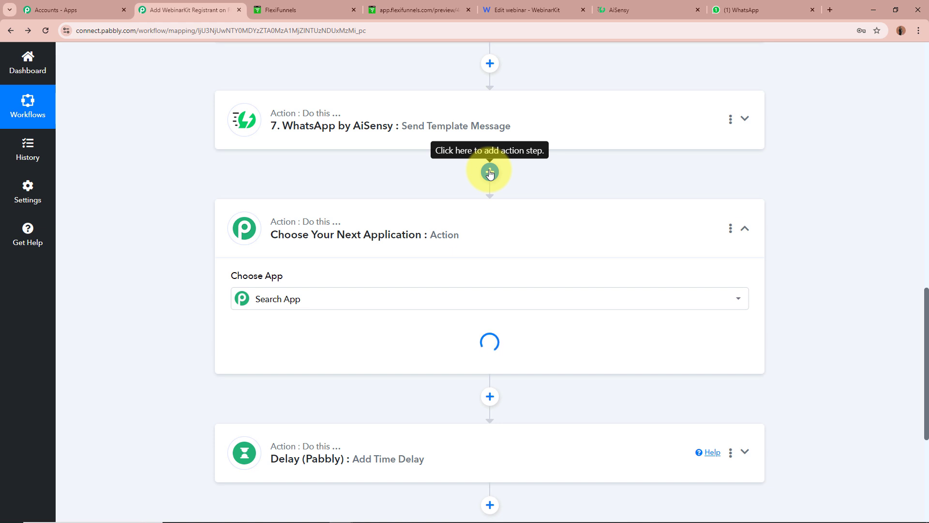
Make the inserted step a Date/Time Formatter Add/Subtract Time action.
scroll(490, 173, "down", 1)
type("Date")
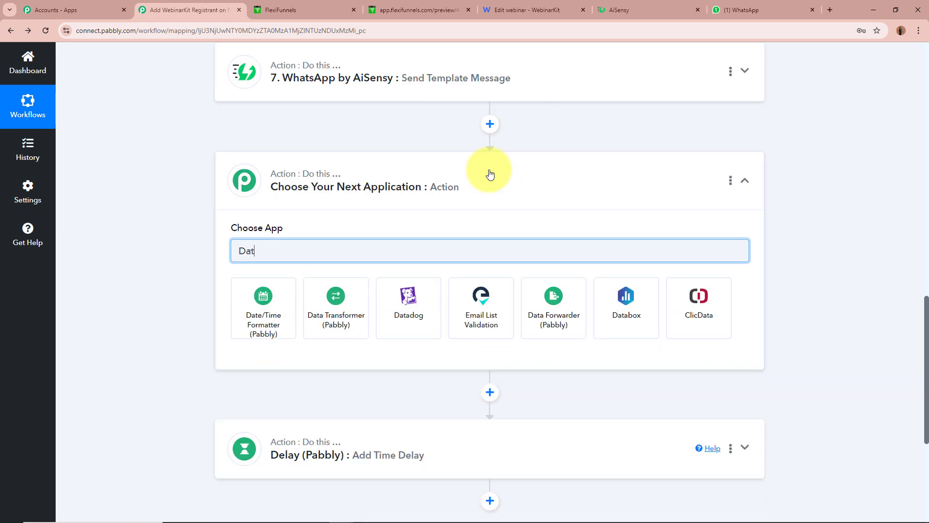
left_click(253, 310)
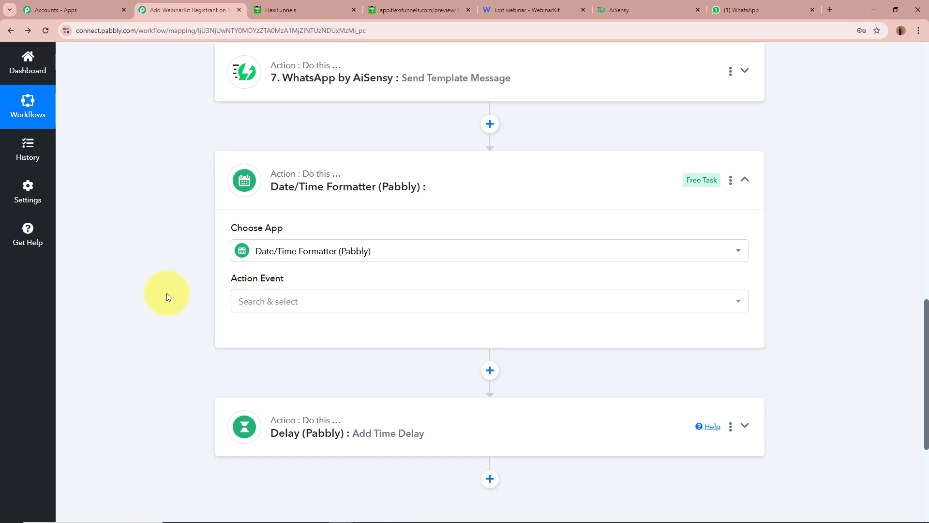
left_click(311, 302)
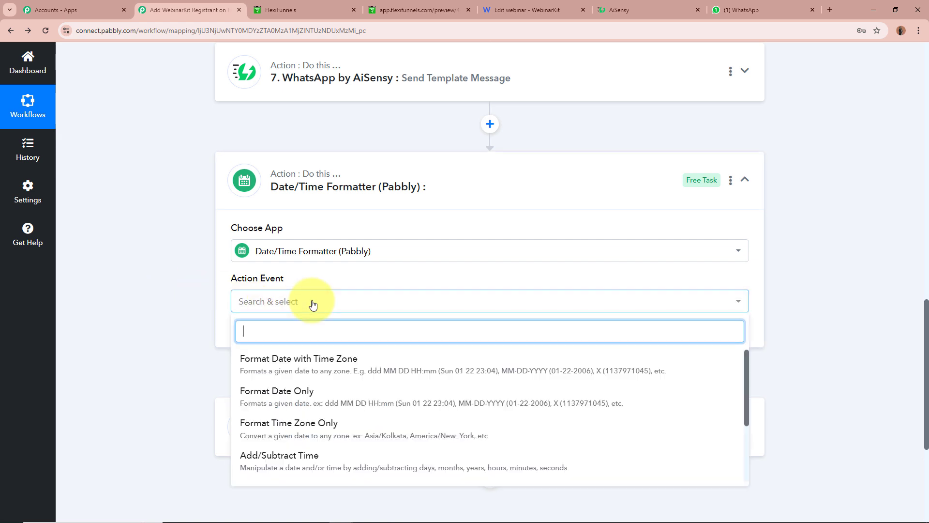
left_click(321, 459)
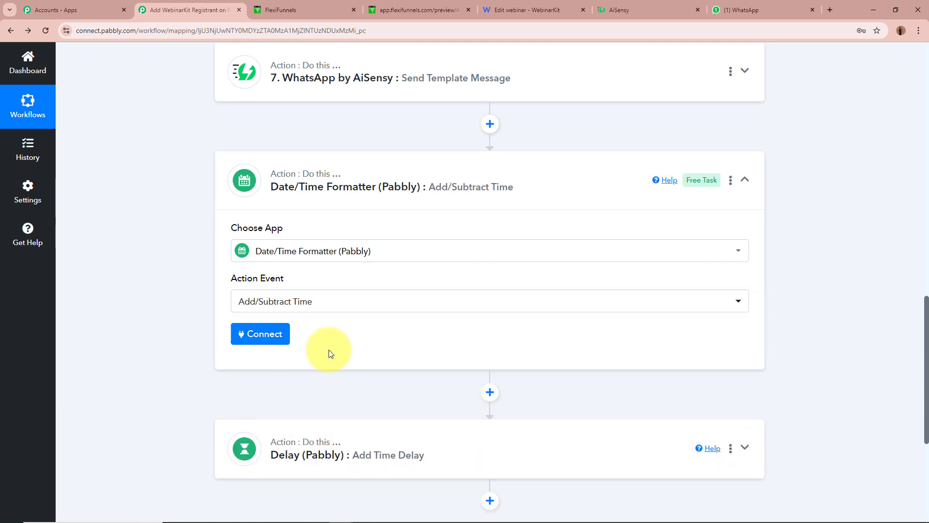
left_click(263, 335)
Map step 3's Result into Enter Date and set the expression to subtract 1 hour.
scroll(170, 326, "down", 3)
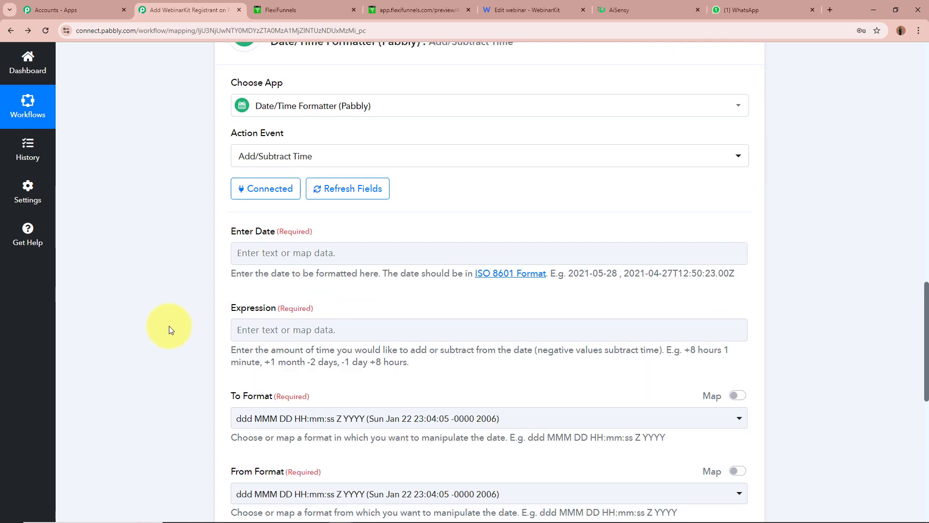
scroll(169, 326, "down", 2)
left_click(308, 160)
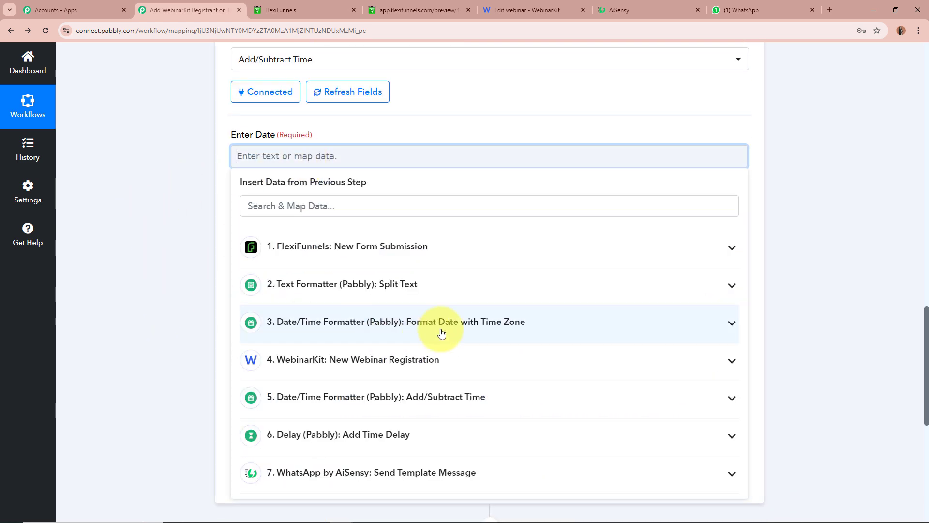
left_click(382, 329)
left_click(332, 379)
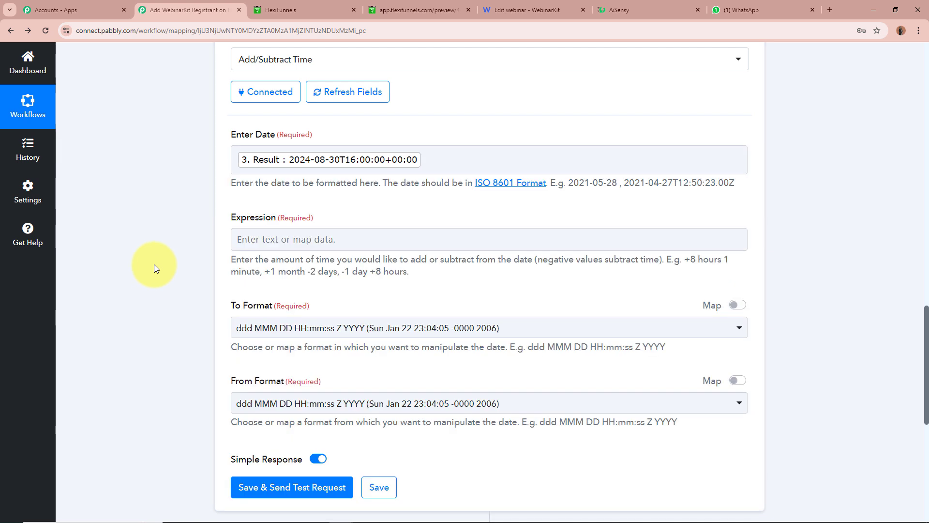
scroll(155, 265, "down", 1)
left_click(328, 194)
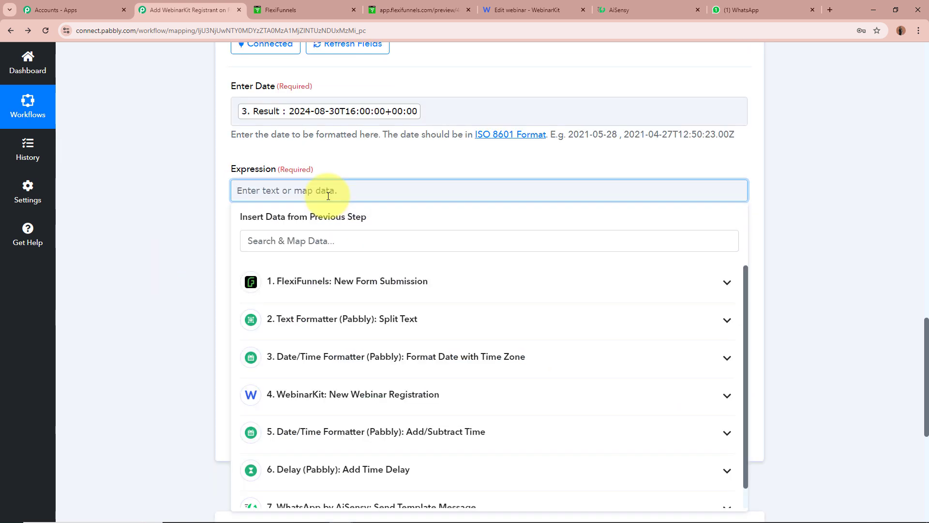
type("-1 hour")
left_click(135, 224)
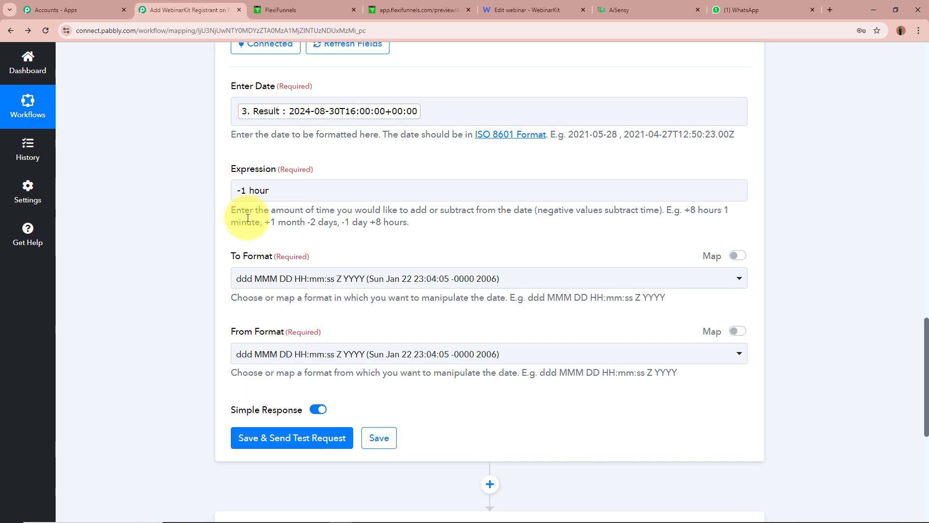
Set To Format to YYYY-MM-DD HH:mm:ss and From Format to YYYY-MM-DDTHH:mm:ssZ.
scroll(191, 196, "down", 2)
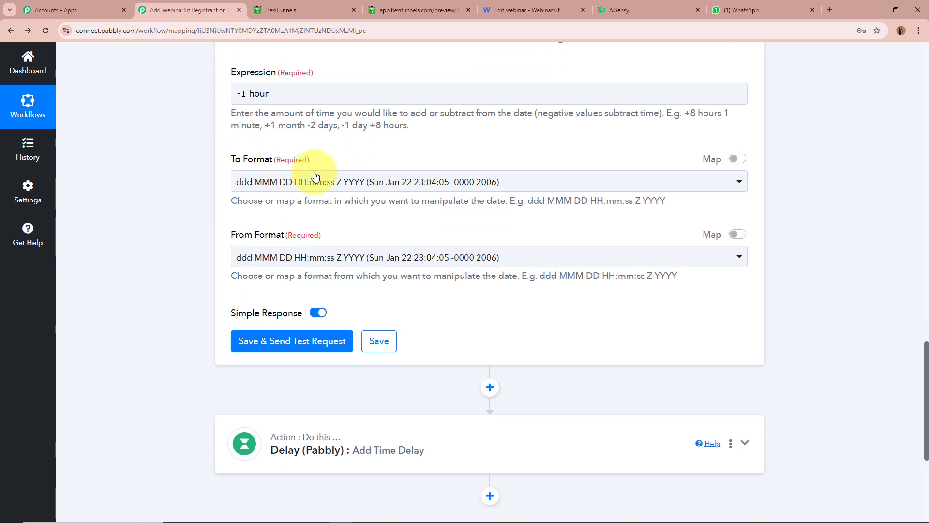
left_click(257, 182)
scroll(334, 386, "down", 1)
scroll(334, 386, "down", 3)
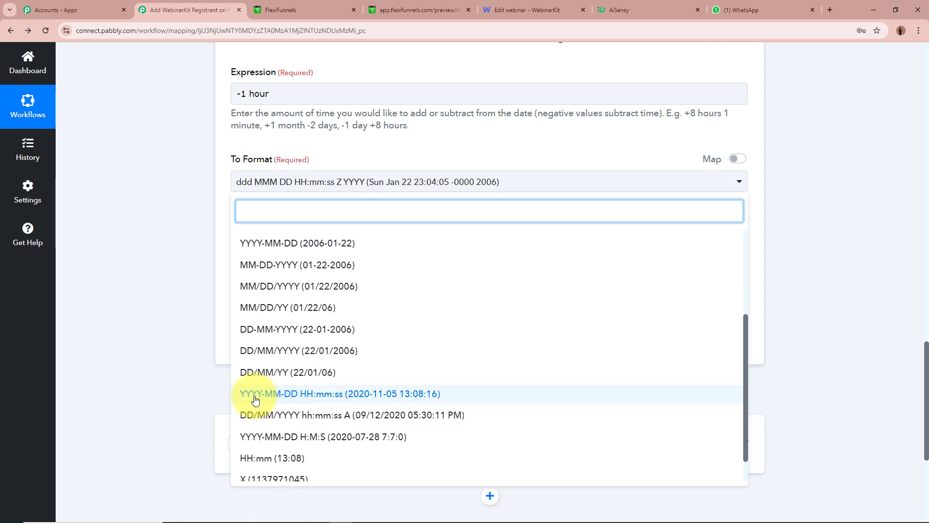
left_click(344, 395)
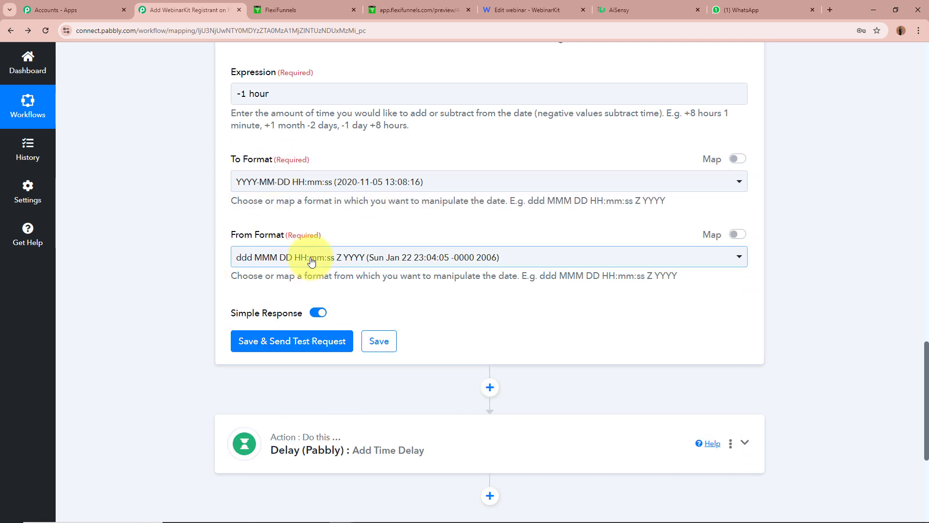
left_click(262, 257)
left_click(312, 421)
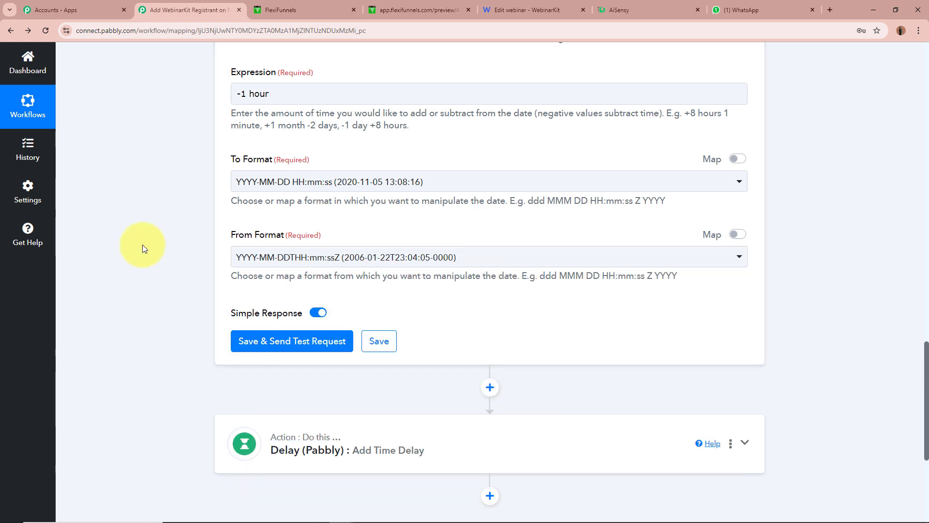
scroll(139, 248, "up", 3)
scroll(138, 248, "down", 5)
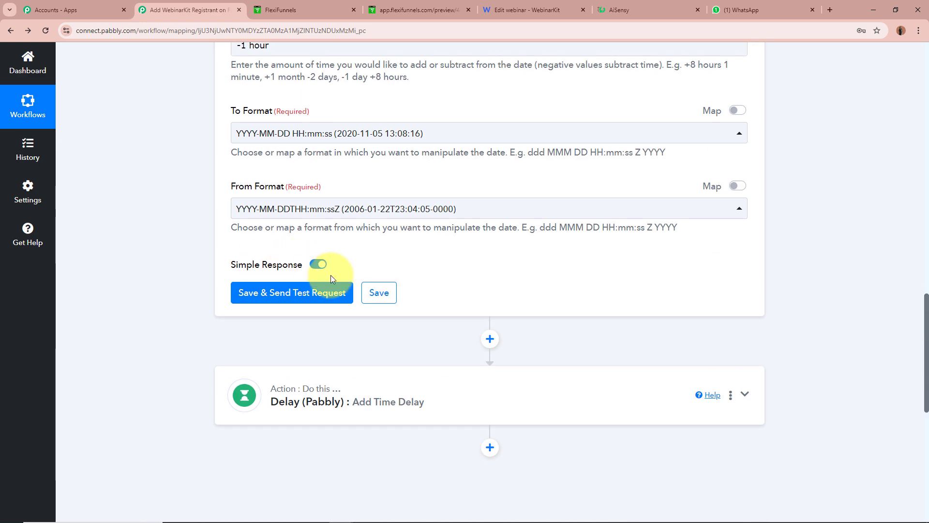
left_click(250, 292)
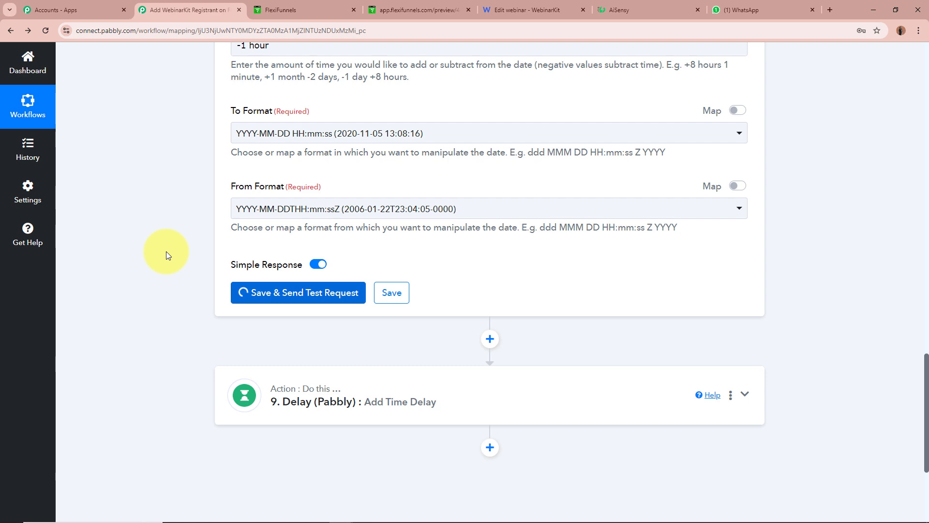
scroll(168, 253, "down", 2)
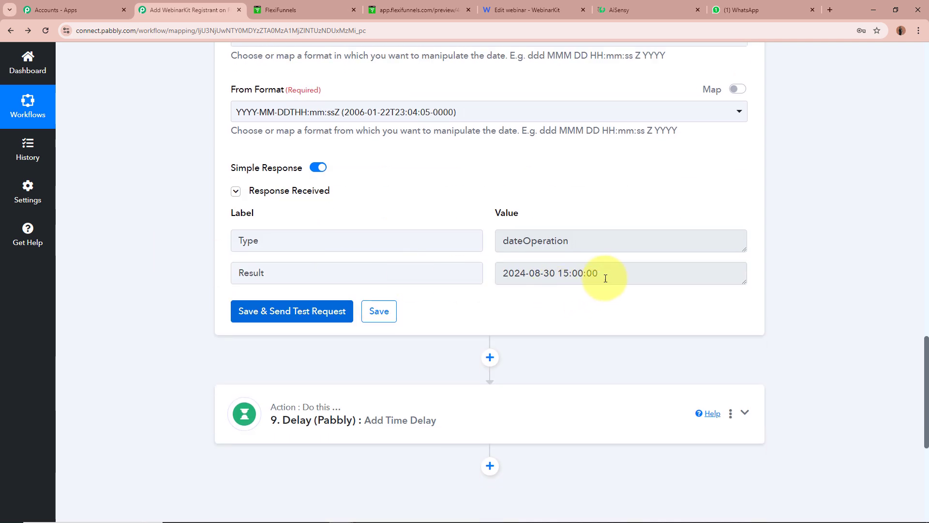
left_click_drag(601, 274, 434, 276)
left_click_drag(560, 274, 632, 274)
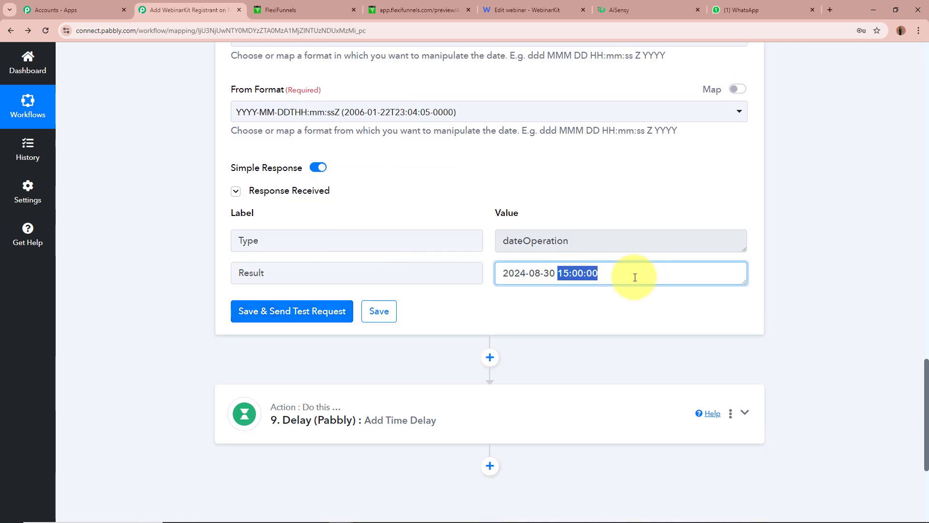
left_click_drag(556, 274, 465, 272)
left_click(576, 305)
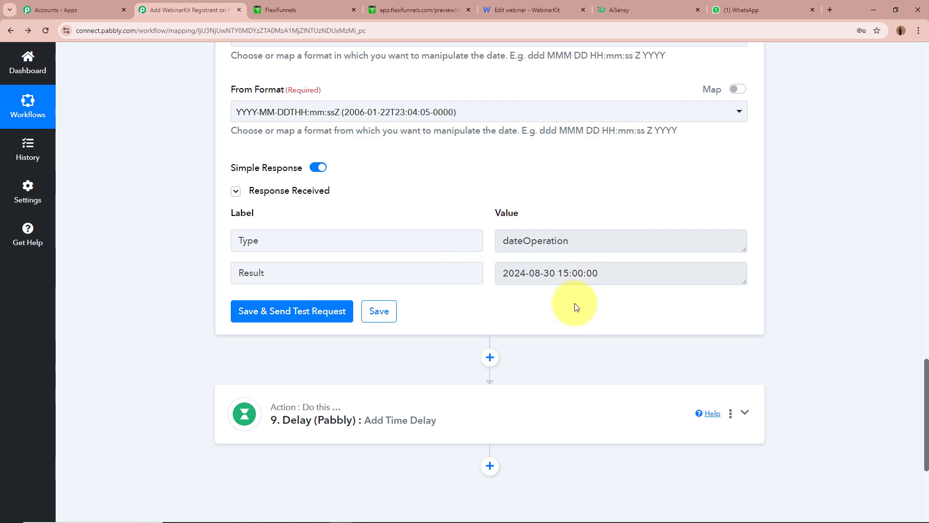
scroll(387, 279, "down", 3)
left_click(388, 280)
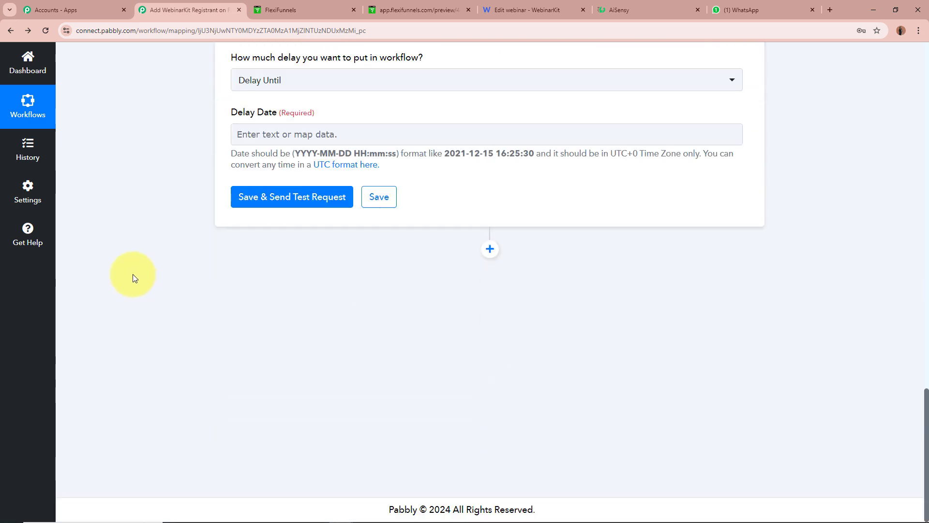
Map step 8's Result into the Delay step's Delay Date field.
scroll(132, 274, "up", 6)
scroll(138, 274, "down", 2)
left_click(342, 310)
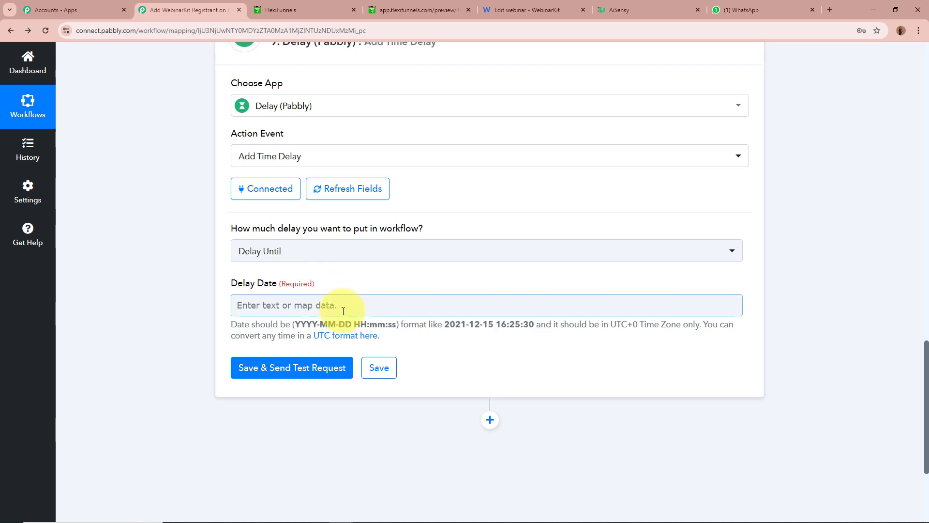
scroll(160, 276, "down", 3)
scroll(426, 417, "down", 2)
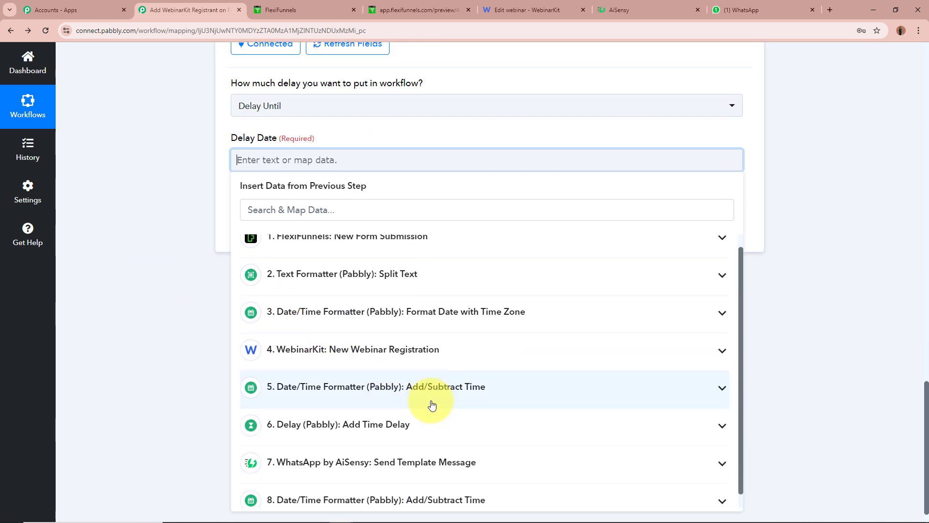
left_click(436, 486)
scroll(435, 486, "down", 1)
left_click(425, 496)
left_click(129, 281)
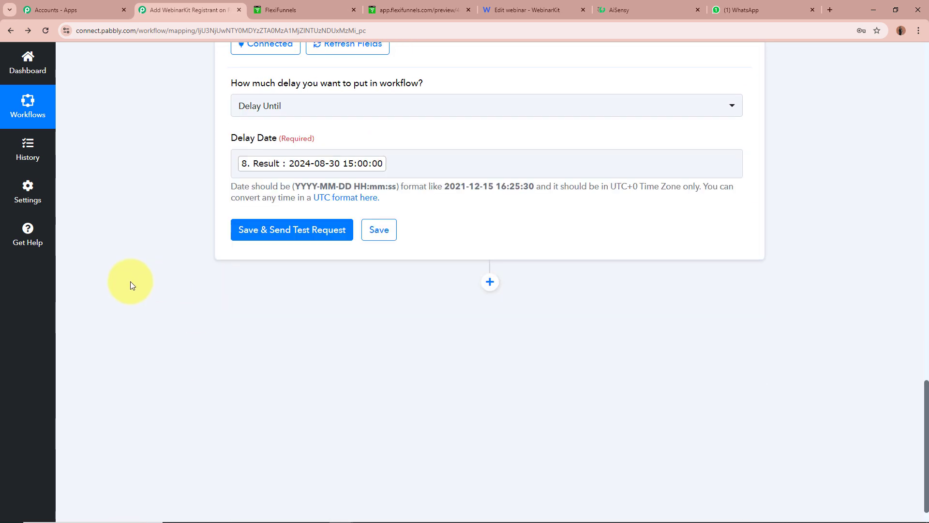
scroll(137, 299, "up", 3)
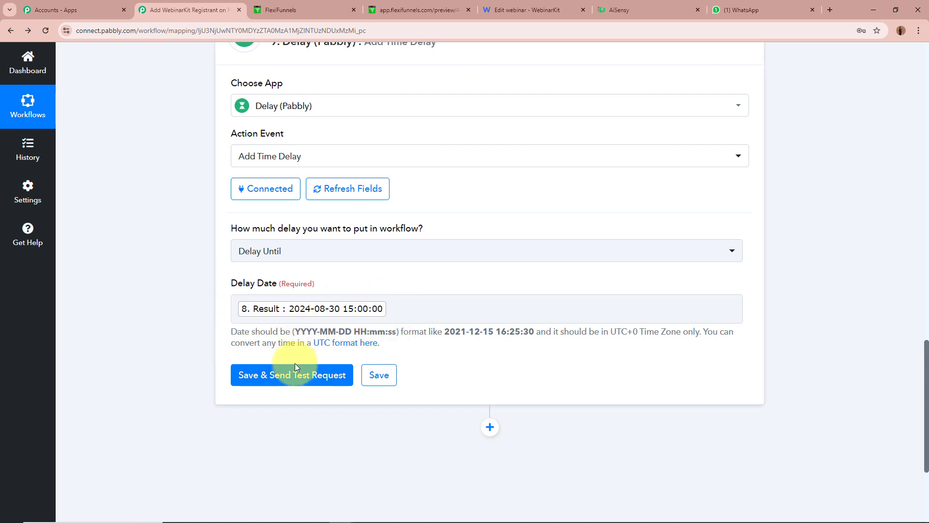
Test the Delay step, confirm it succeeds, then add a new step searching for WhatsApp.
left_click(281, 368)
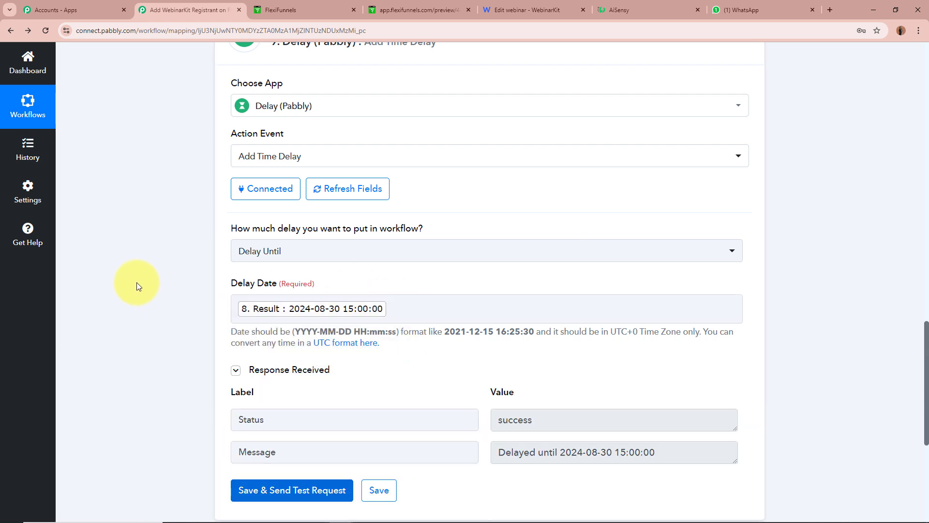
scroll(136, 282, "down", 2)
left_click_drag(539, 328, 664, 355)
left_click(674, 357)
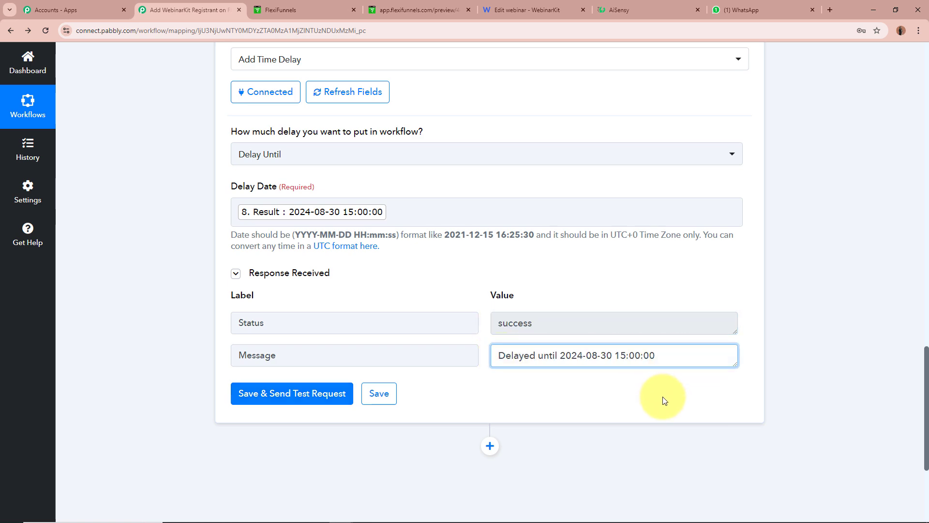
scroll(538, 259, "up", 5)
left_click(538, 252)
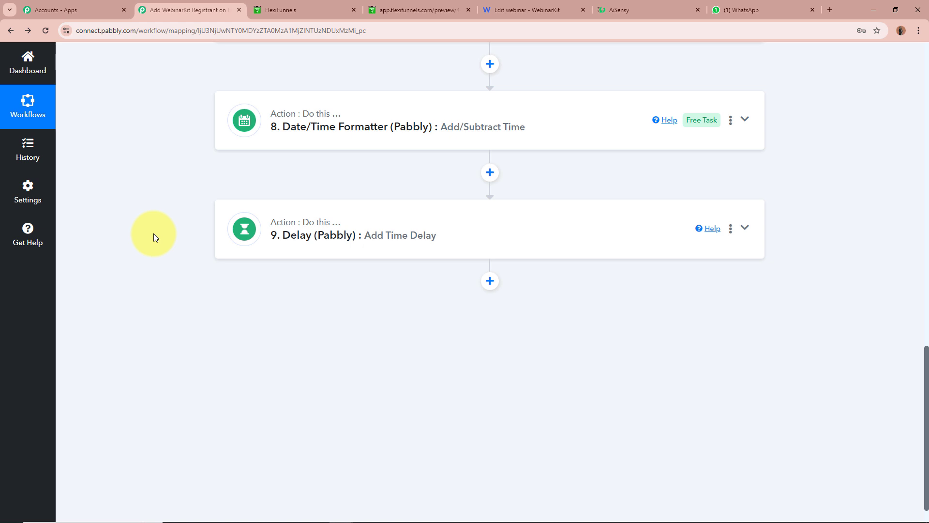
left_click(490, 280)
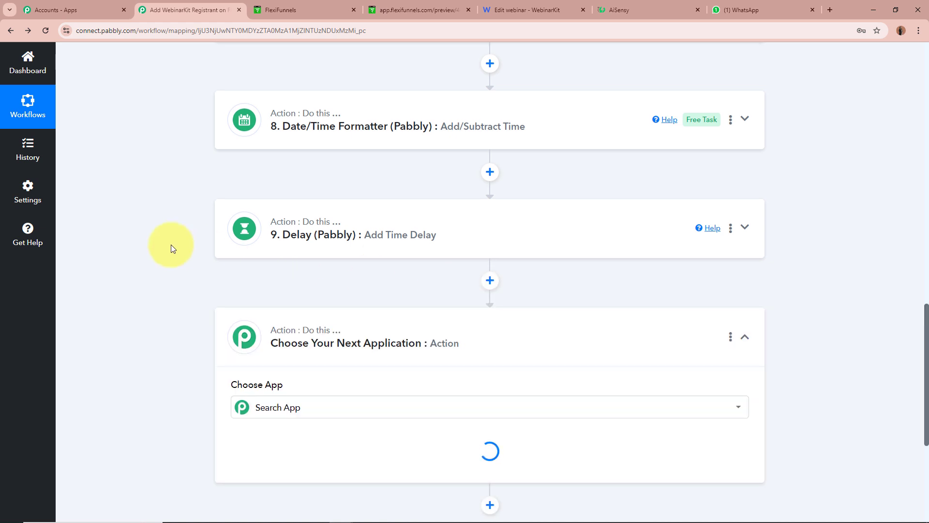
type("W")
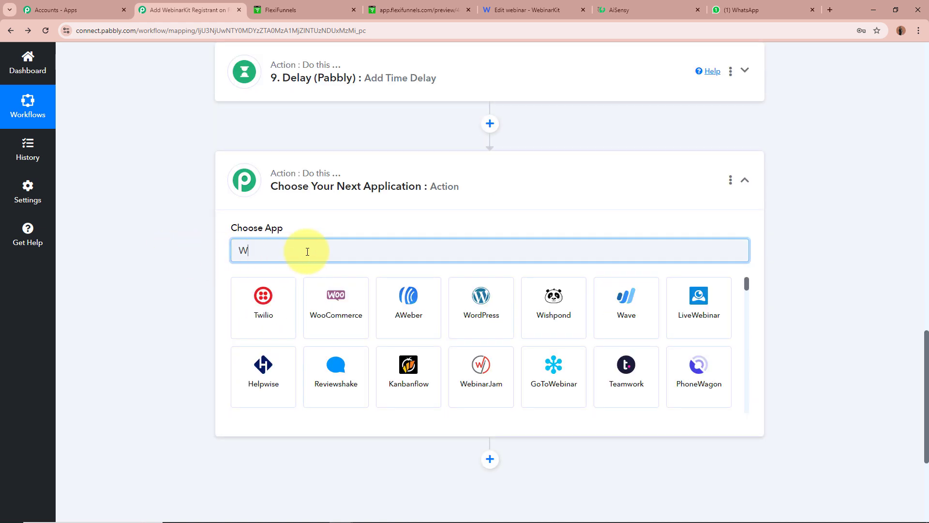
type("hatsApp")
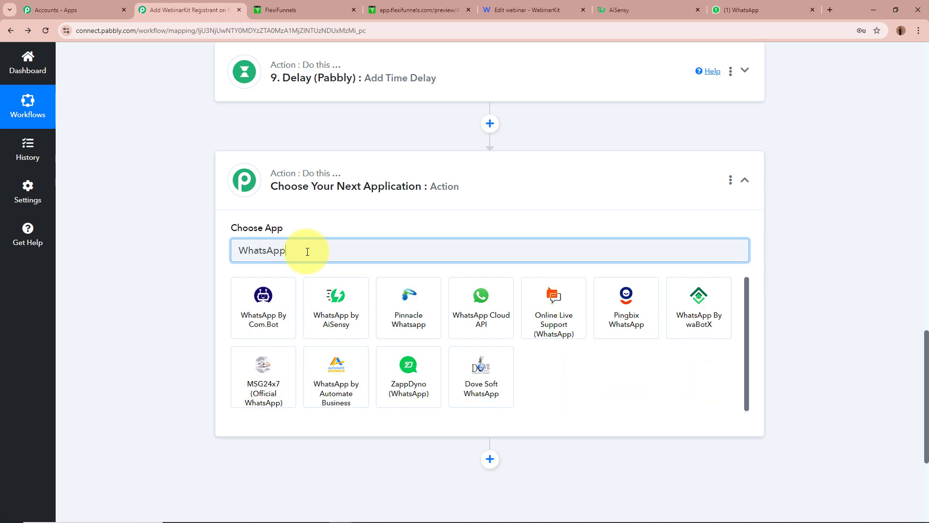
Set the new step to WhatsApp by AiSensy Send Template Message using the existing AiSensy connection.
left_click(357, 305)
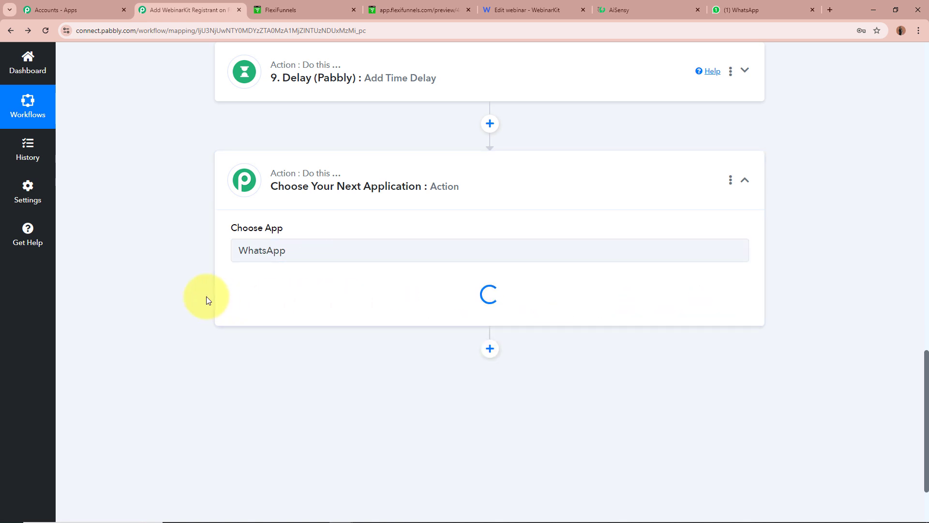
left_click(300, 301)
left_click(276, 357)
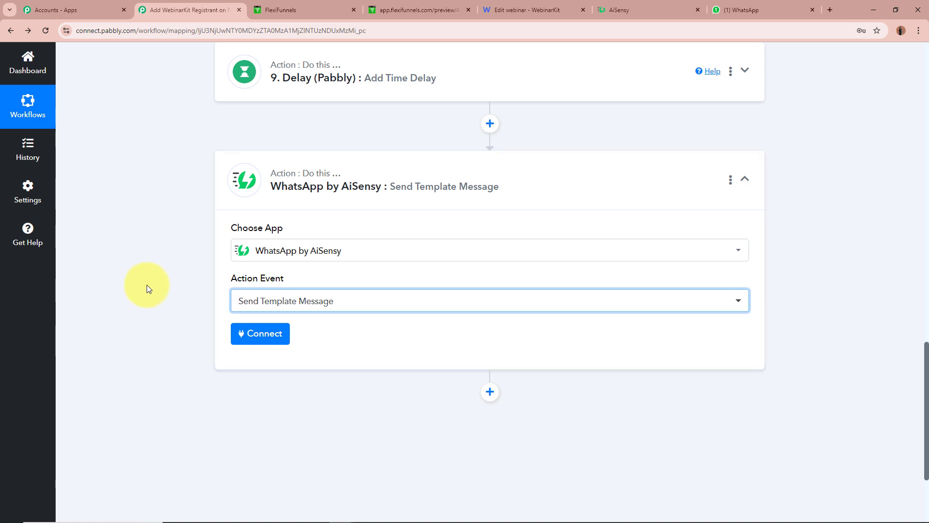
left_click(648, 12)
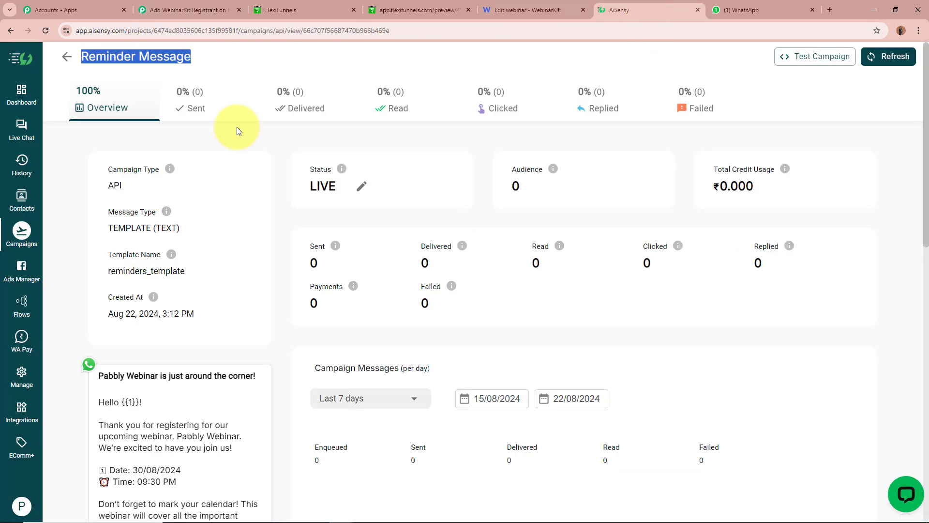
left_click(225, 10)
left_click(267, 342)
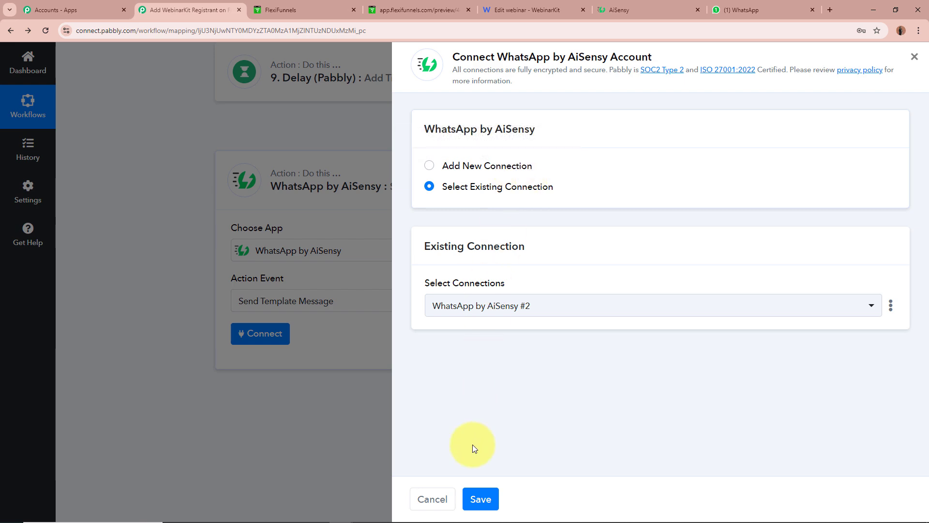
left_click(481, 499)
scroll(152, 297, "down", 3)
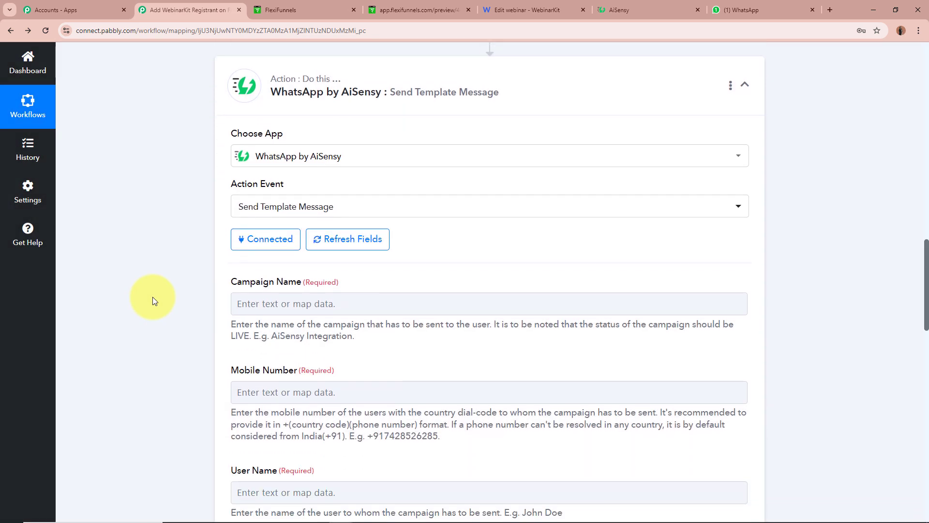
Copy the campaign title from AiSensy and paste 'Reminder Message' into Campaign Name, removing extra text.
left_click(629, 9)
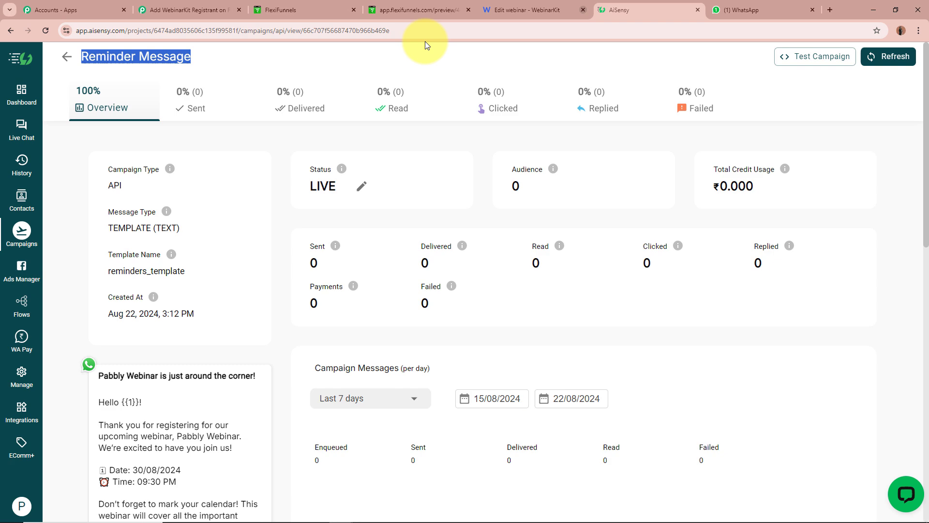
right_click(160, 60)
left_click(175, 71)
left_click(194, 14)
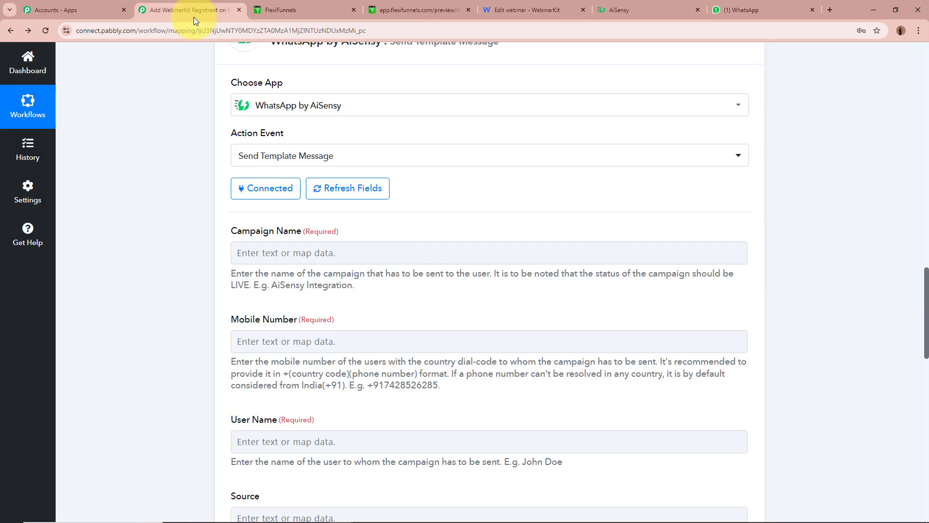
left_click(353, 243)
key("ctrl+v")
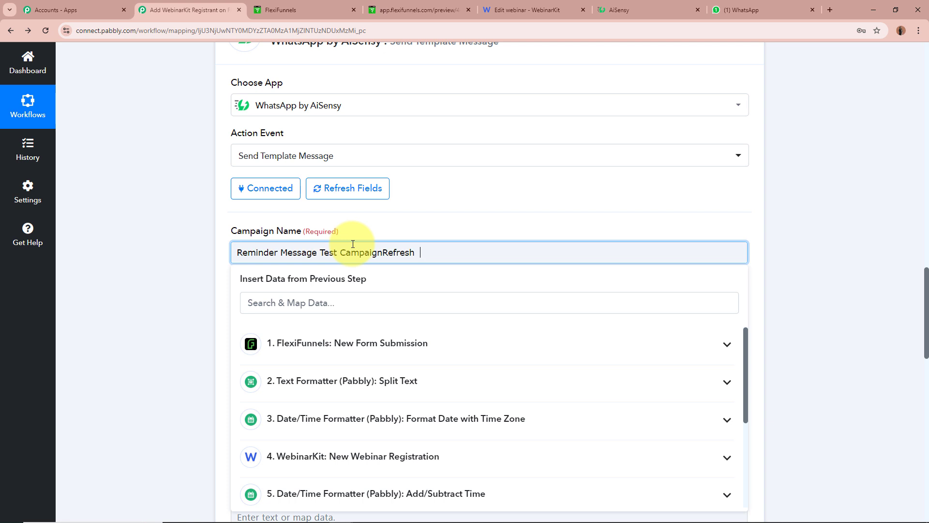
left_click_drag(317, 253, 571, 252)
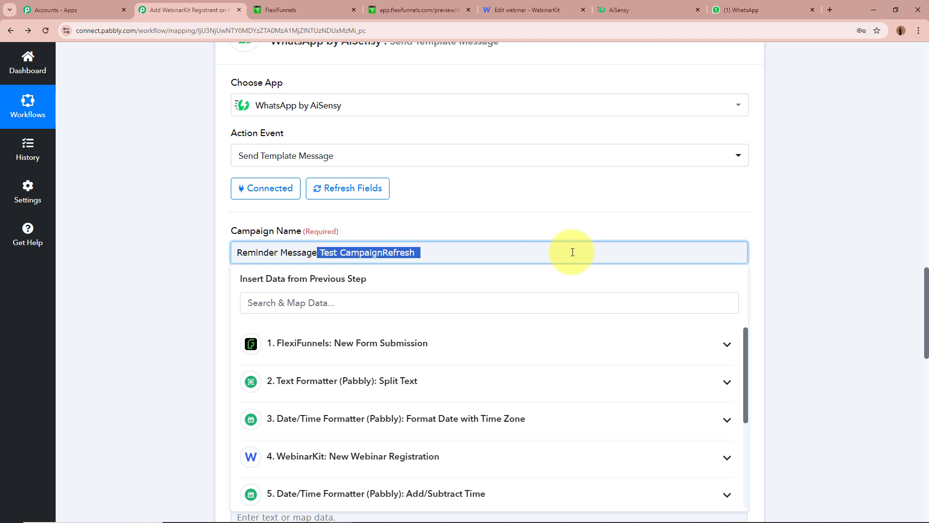
key("BackSpace")
left_click(226, 253)
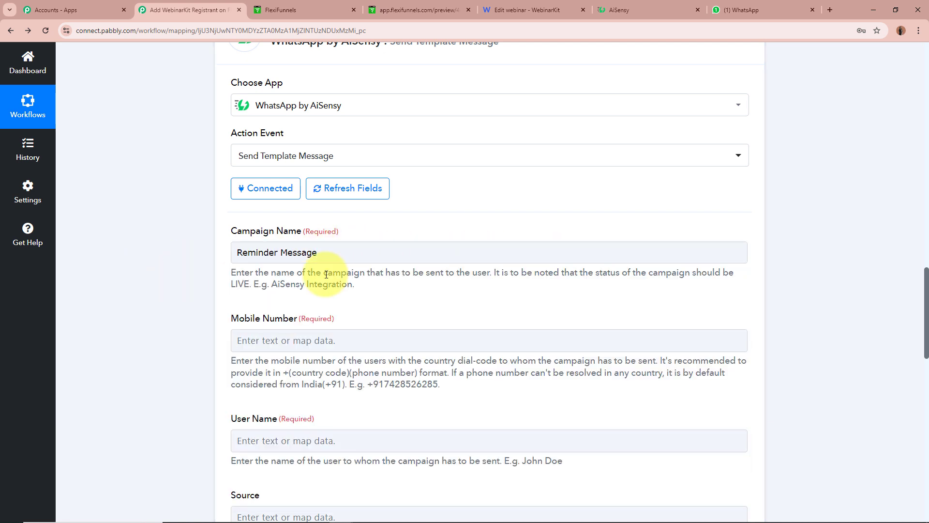
Map the FlexiFunnels form submission's Phone into Mobile Number.
scroll(176, 265, "down", 3)
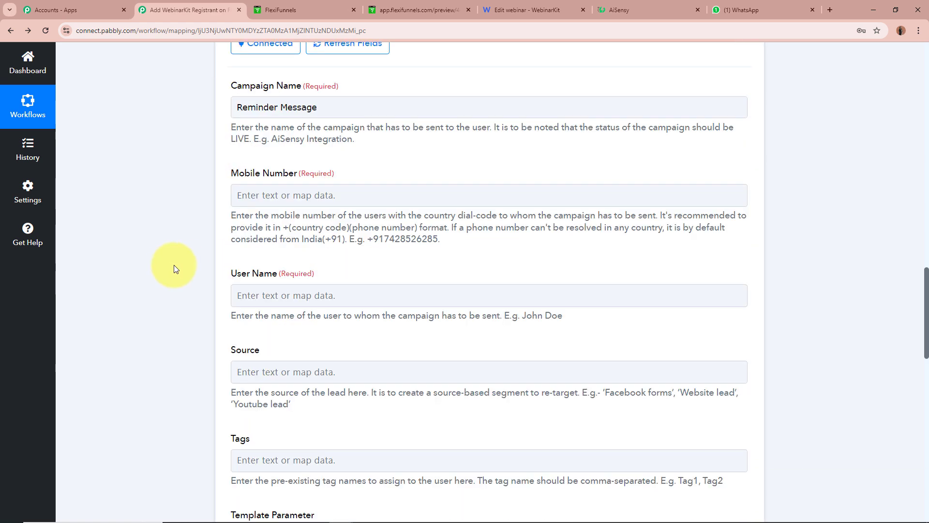
left_click(301, 197)
left_click(315, 301)
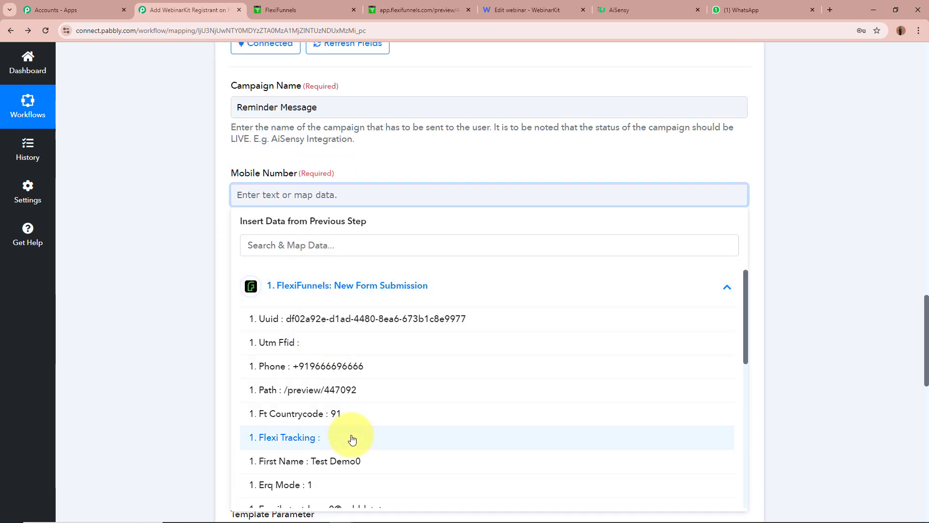
left_click(347, 367)
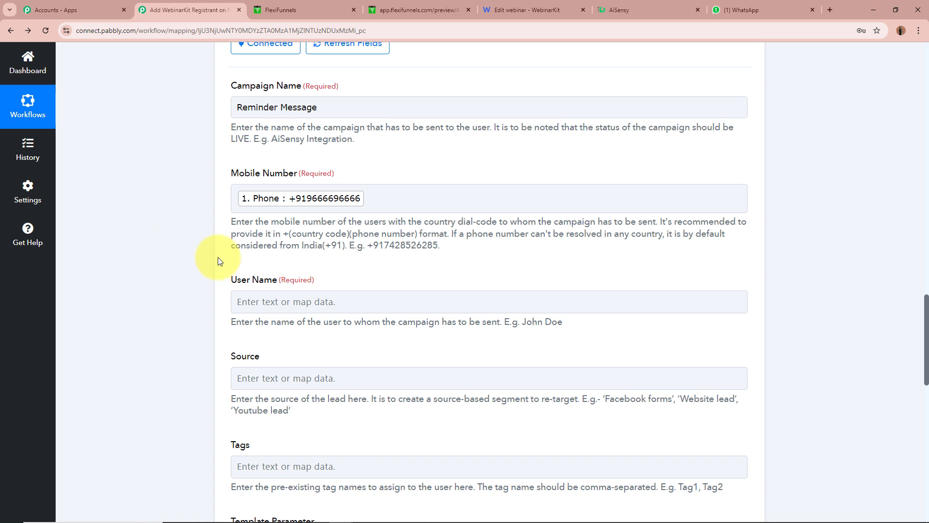
left_click(242, 175)
left_click(151, 224)
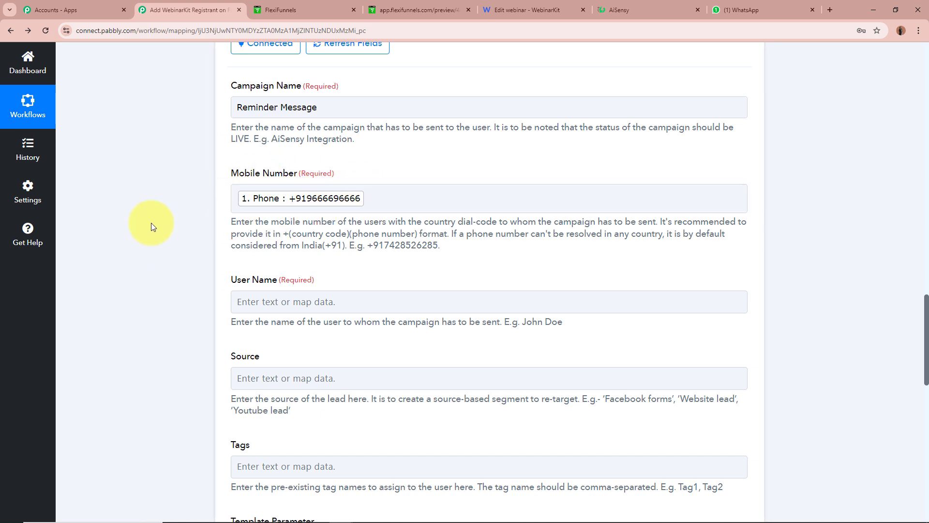
scroll(151, 225, "down", 2)
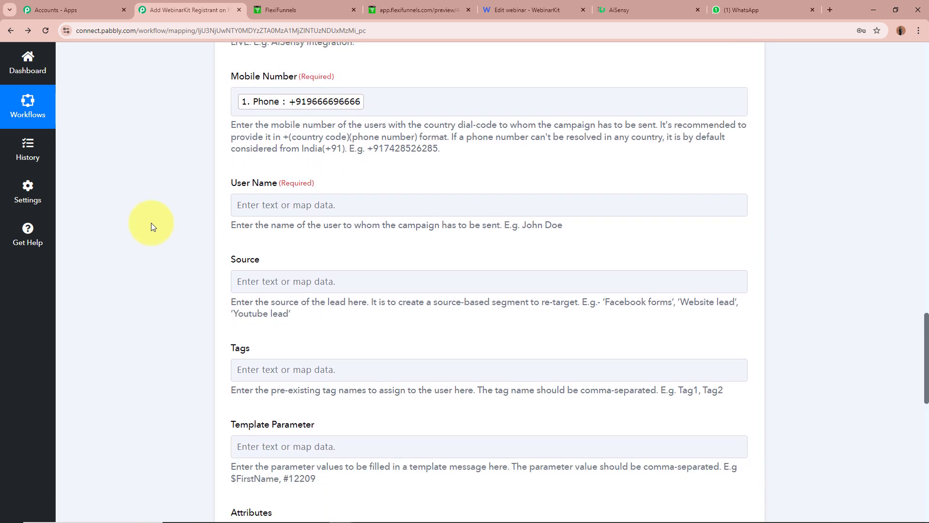
Map the FlexiFunnels First Name into User Name.
left_click(296, 204)
left_click(331, 296)
scroll(338, 421, "down", 2)
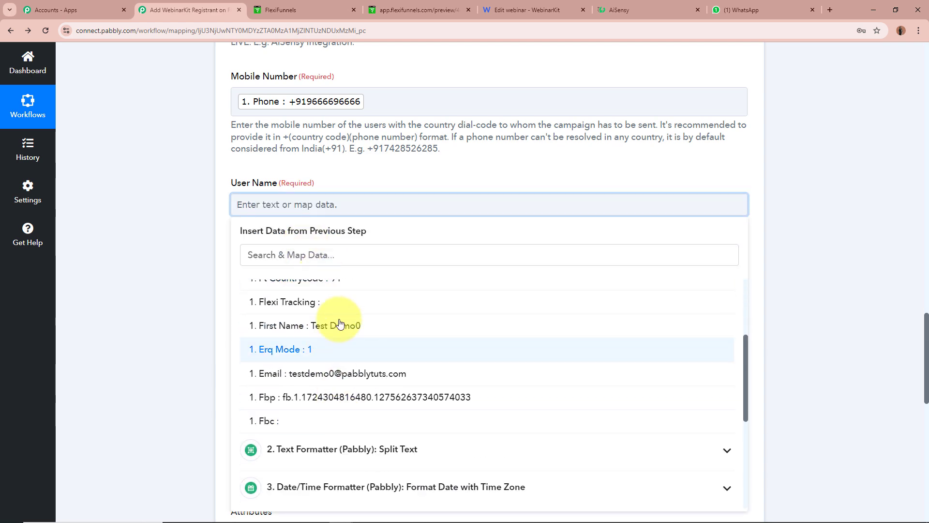
left_click(342, 324)
left_click(129, 212)
scroll(202, 219, "down", 2)
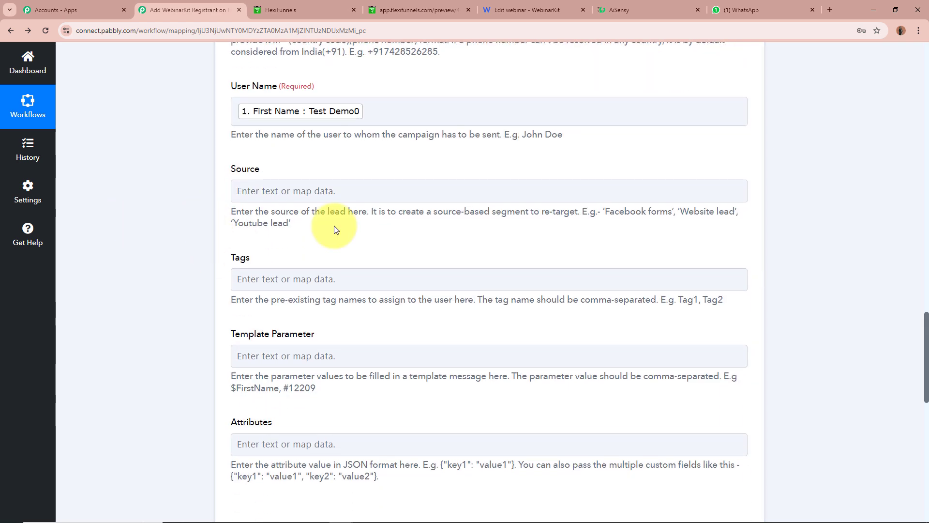
scroll(186, 227, "down", 3)
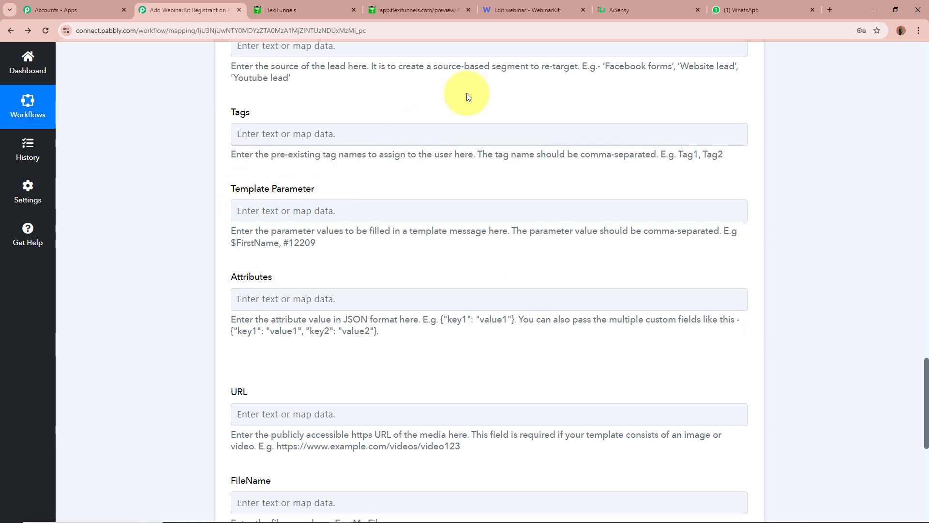
Map the FlexiFunnels First Name into Template Parameter after checking the AiSensy campaign.
left_click(615, 9)
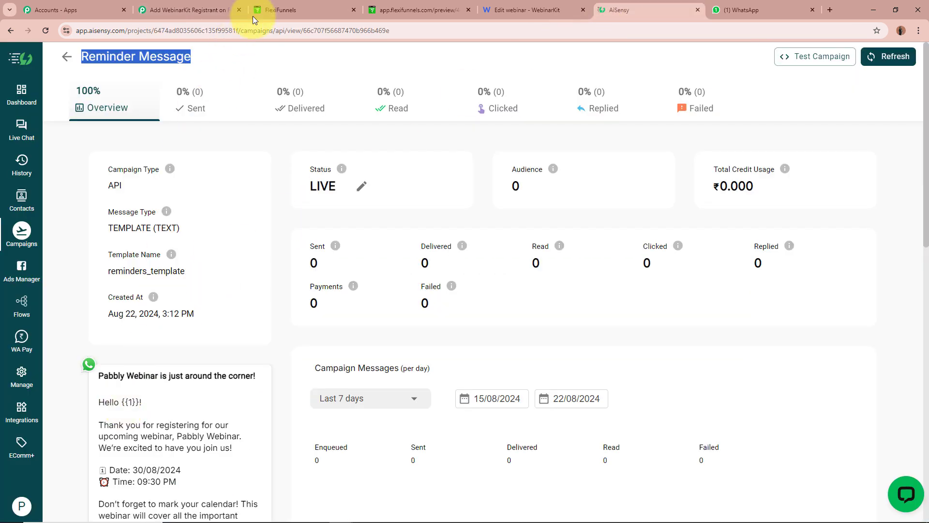
left_click(193, 10)
left_click(243, 209)
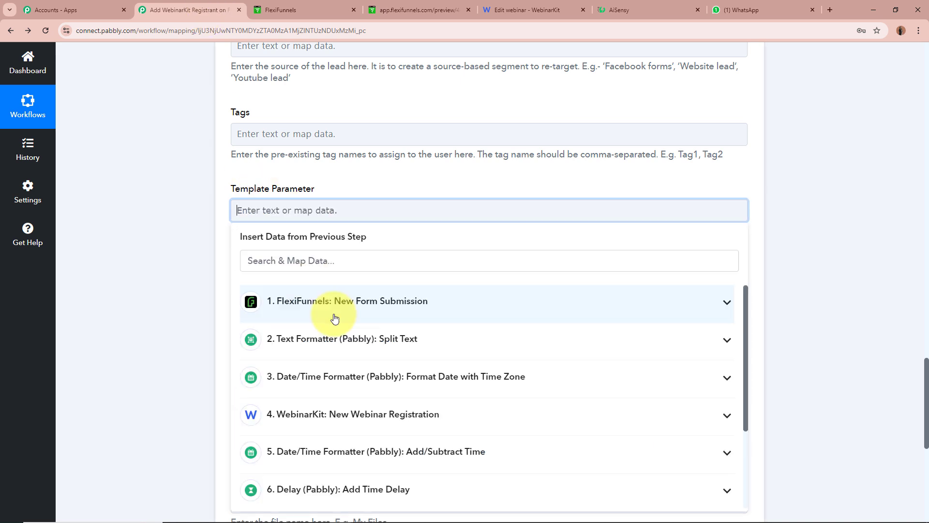
left_click(387, 310)
left_click(351, 484)
left_click(219, 353)
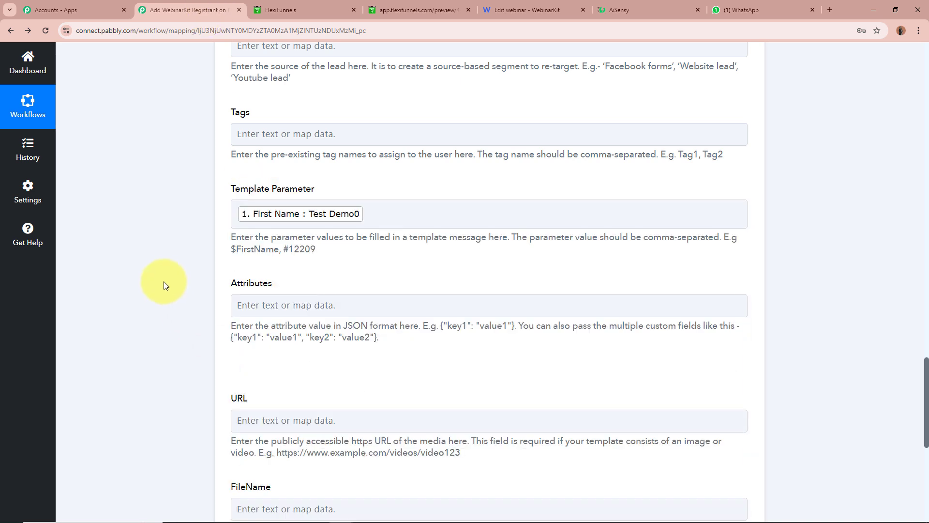
scroll(160, 281, "down", 2)
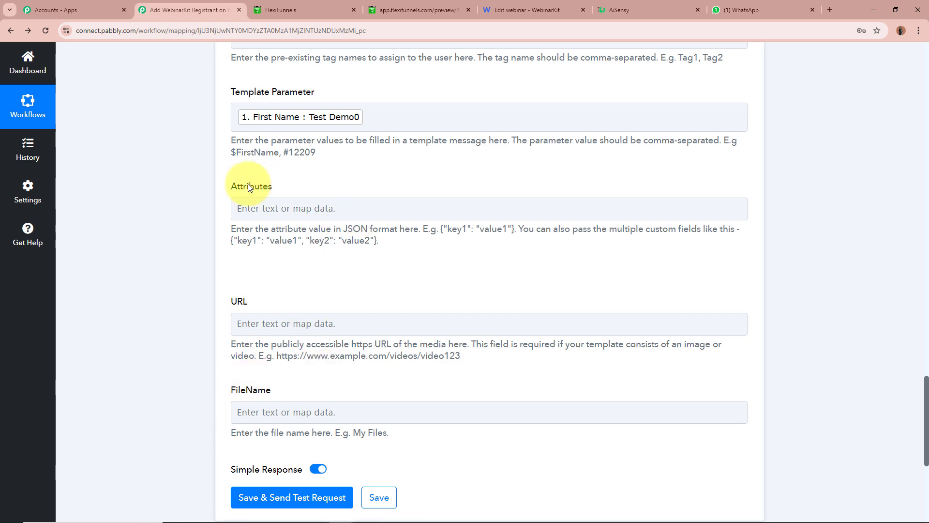
scroll(785, 339, "down", 3)
Test the Send Template Message step, confirm Success true, and switch to WhatsApp Web.
scroll(784, 338, "down", 2)
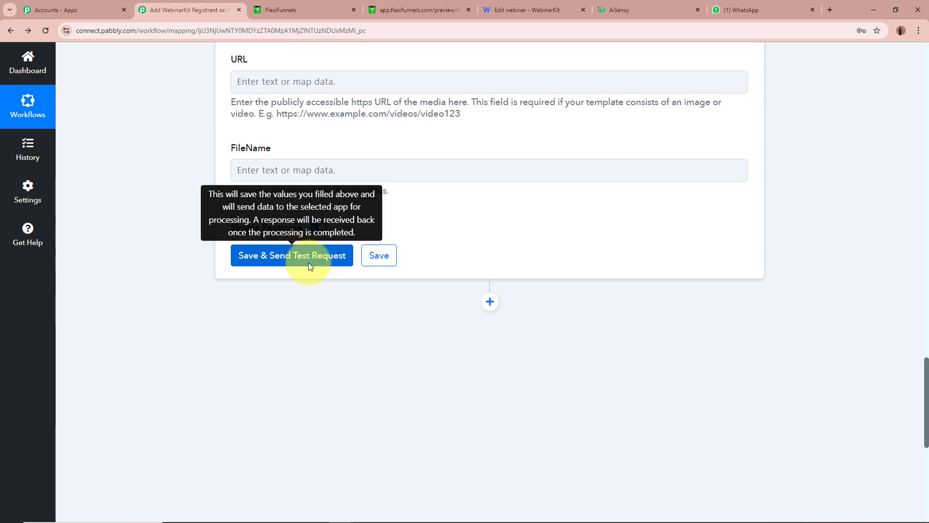
left_click(309, 264)
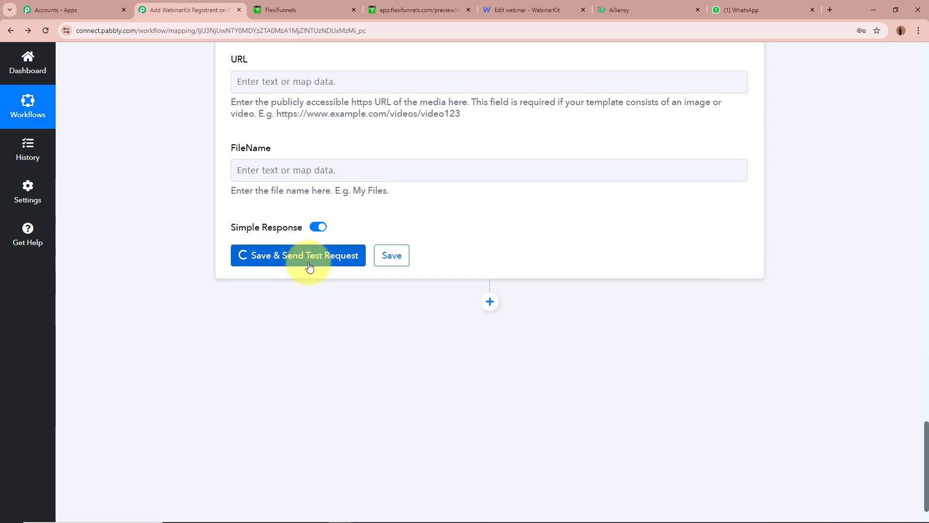
scroll(123, 287, "down", 1)
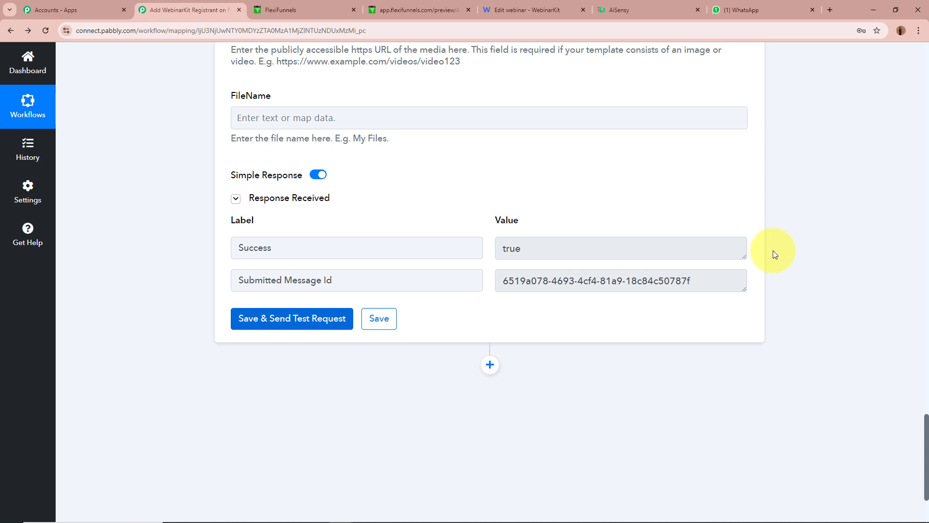
key("ctrl+7")
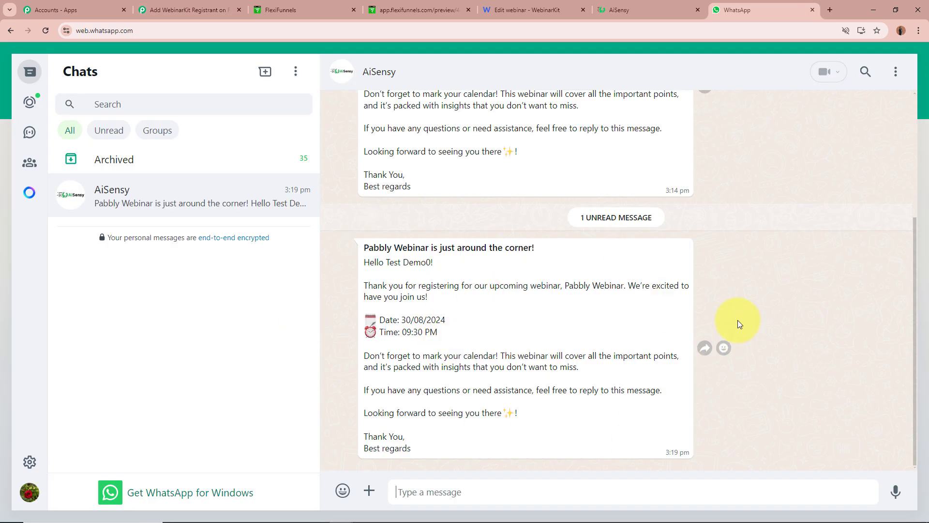
Check the reminder shows the registrant's name, 30/08/2024 and 09:30 PM, then return to Pabbly.
left_click_drag(386, 261, 480, 264)
left_click(472, 267)
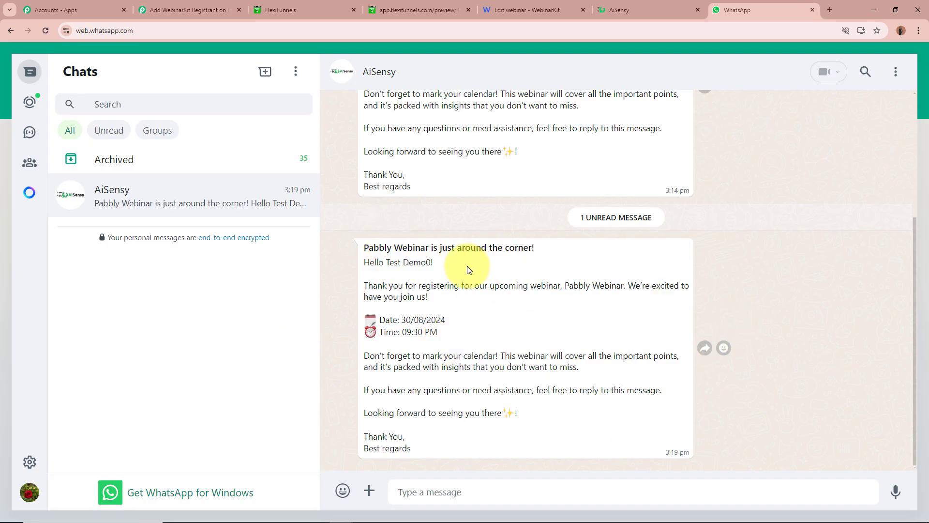
left_click_drag(368, 286, 440, 451)
left_click(423, 396)
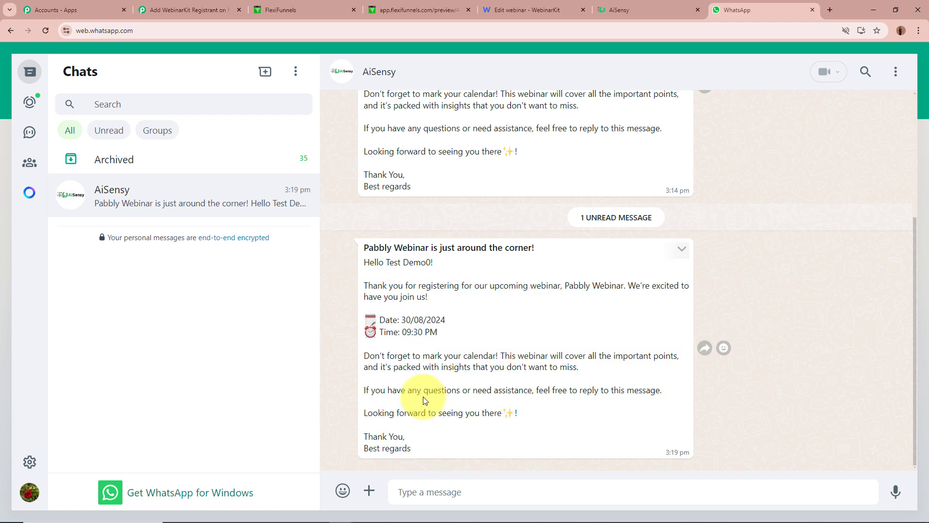
left_click_drag(401, 319, 438, 332)
left_click(495, 339)
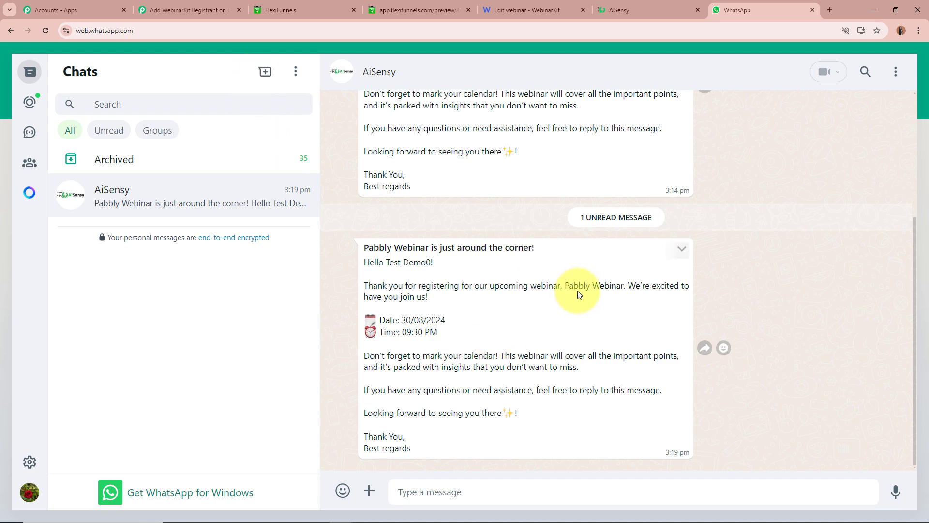
left_click(189, 10)
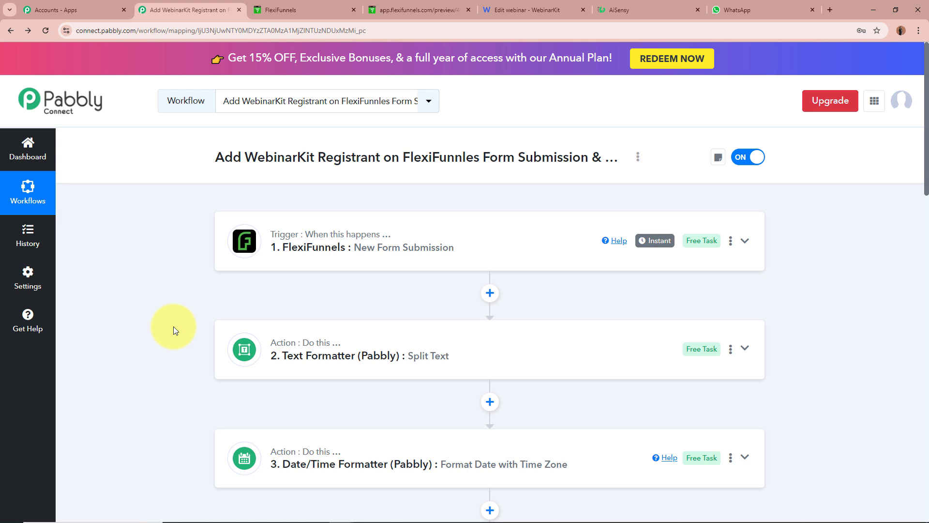
scroll(173, 326, "down", 5)
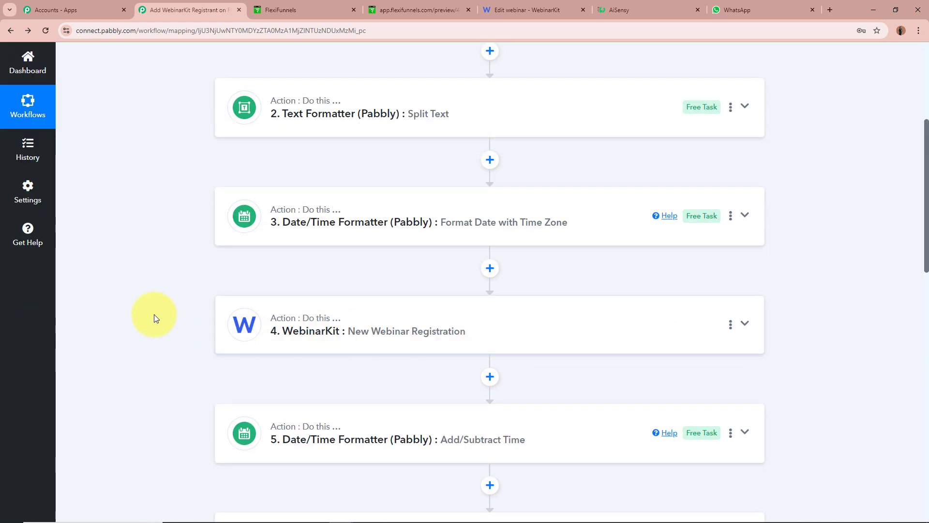
scroll(164, 309, "down", 2)
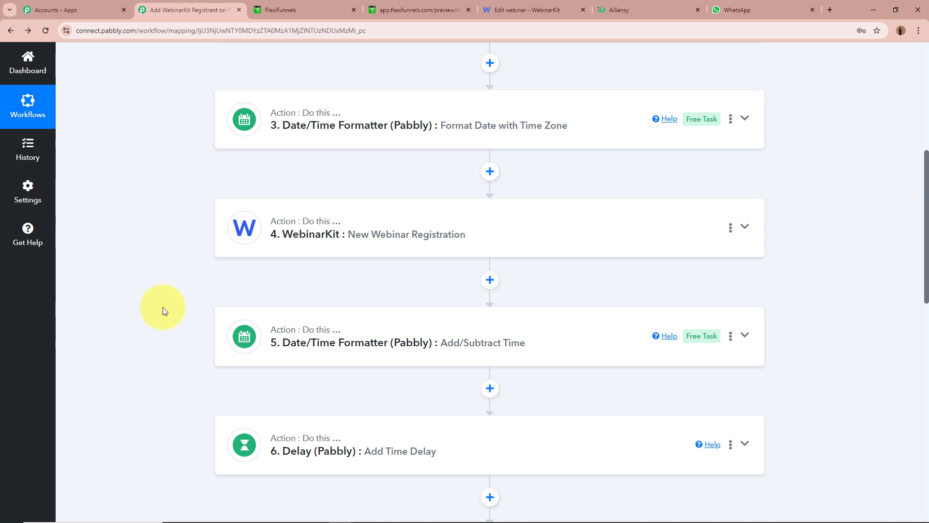
scroll(162, 307, "down", 5)
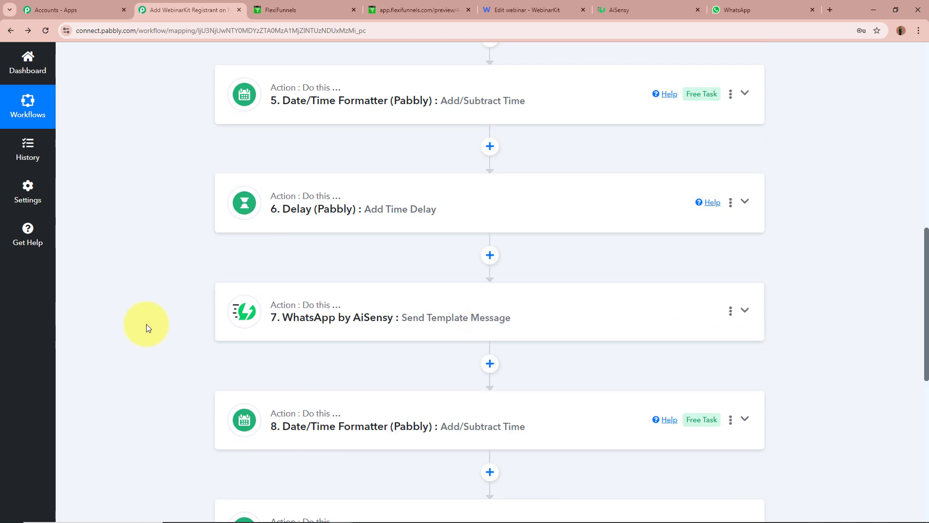
scroll(146, 324, "down", 5)
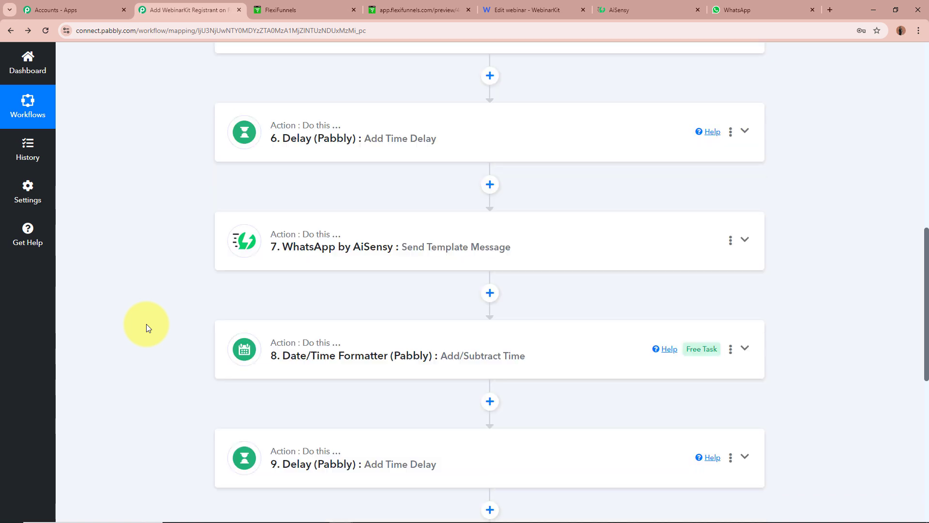
scroll(146, 324, "up", 6)
scroll(147, 327, "up", 12)
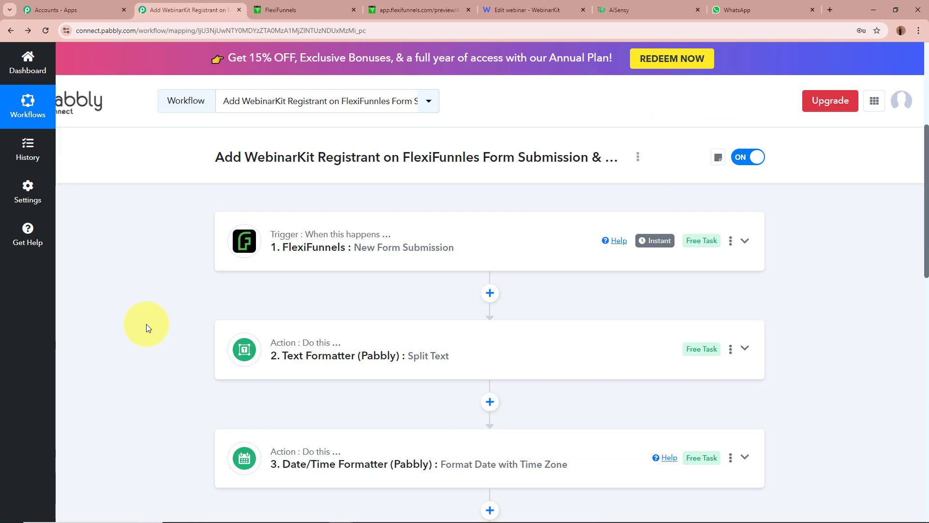